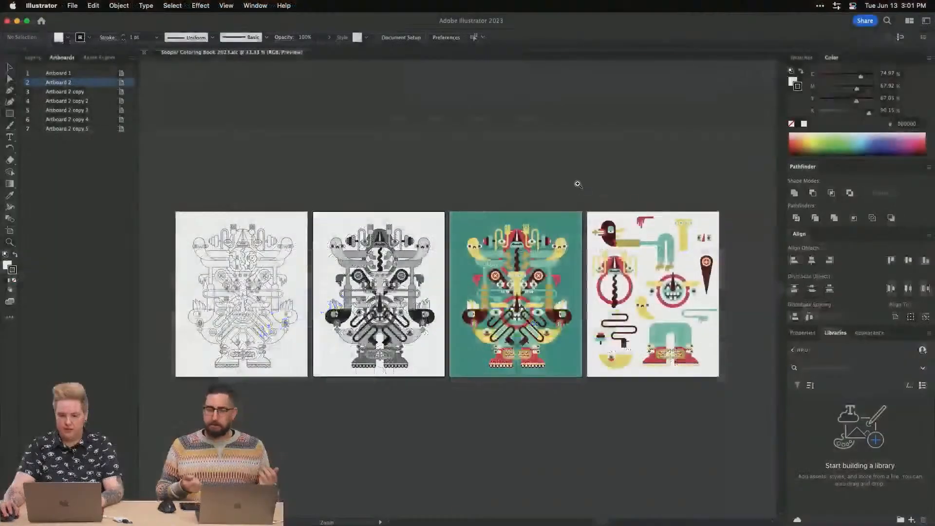
# Examine the separate character parts and the line art, grayscale and full-colour versions of the illustration across the artboards
pyautogui.scroll(5, 601, 347)
pyautogui.moveTo(601, 347); pyautogui.dragTo(322, 183)
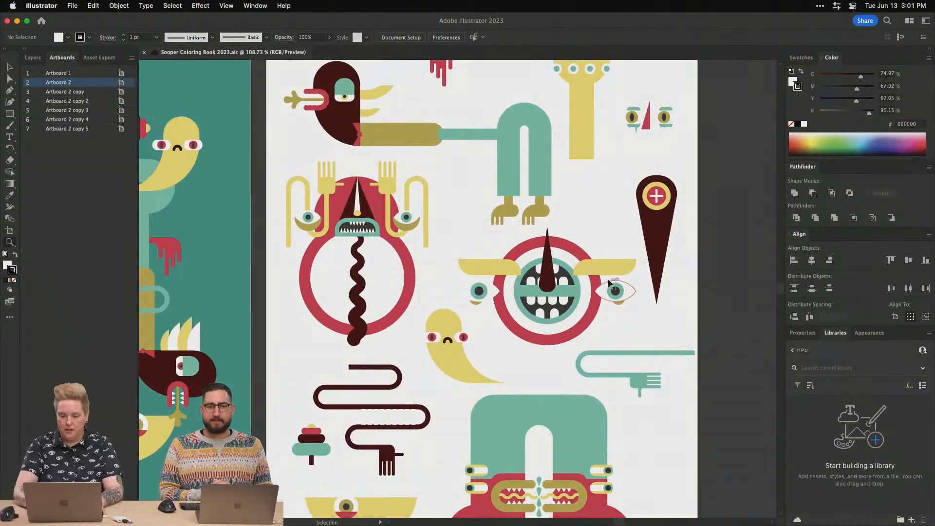
pyautogui.press('super+minus')
pyautogui.press('super+minus')
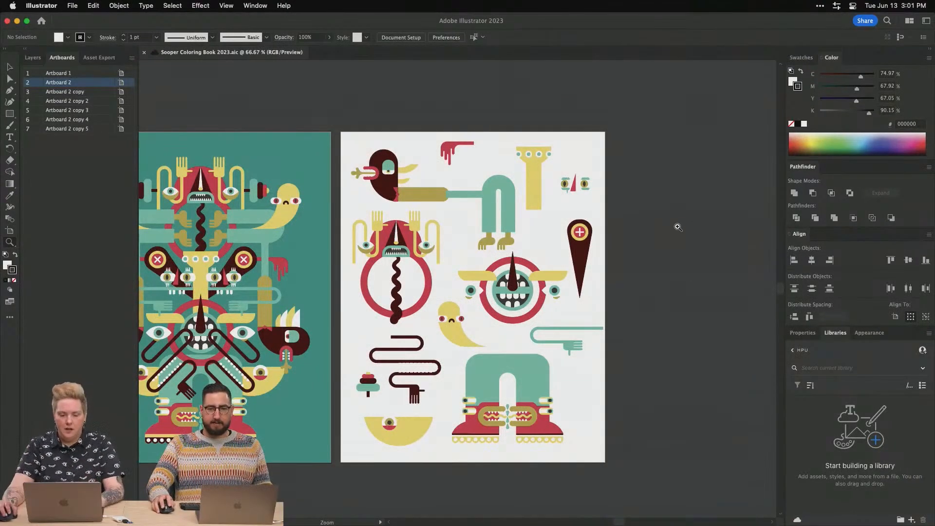
pyautogui.moveTo(522, 244); pyautogui.dragTo(629, 261)
pyautogui.moveTo(484, 297); pyautogui.dragTo(565, 297)
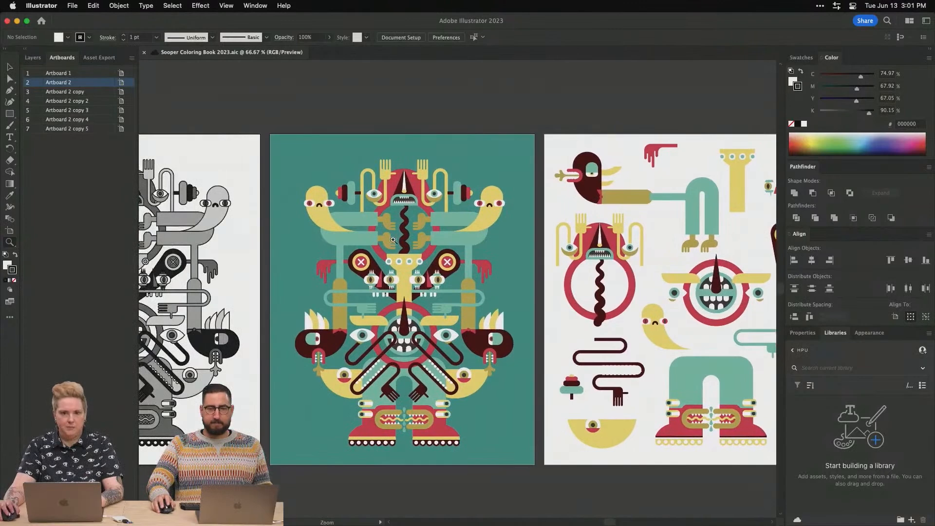
pyautogui.moveTo(343, 263); pyautogui.dragTo(630, 280)
pyautogui.moveTo(380, 295); pyautogui.dragTo(539, 295)
pyautogui.moveTo(393, 313); pyautogui.dragTo(501, 291)
pyautogui.moveTo(404, 249); pyautogui.dragTo(472, 260)
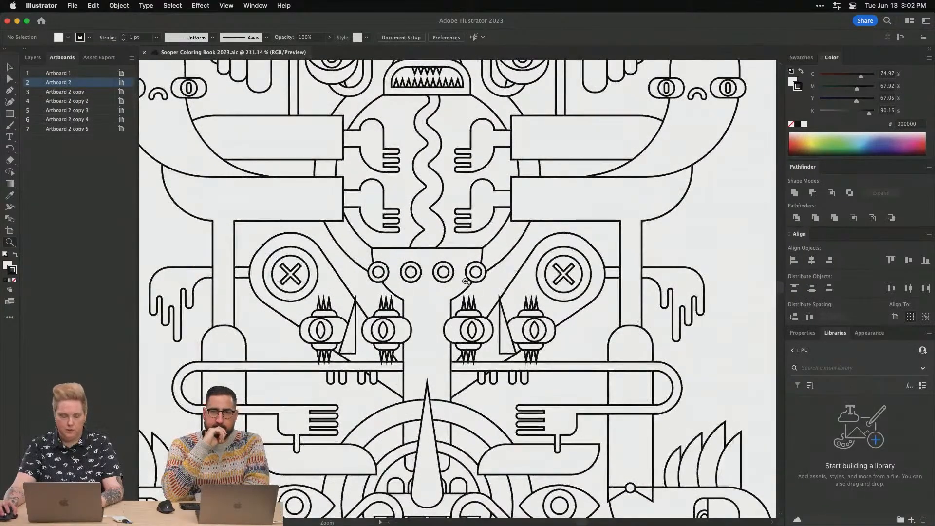
pyautogui.press('super+minus')
pyautogui.press('super+1')
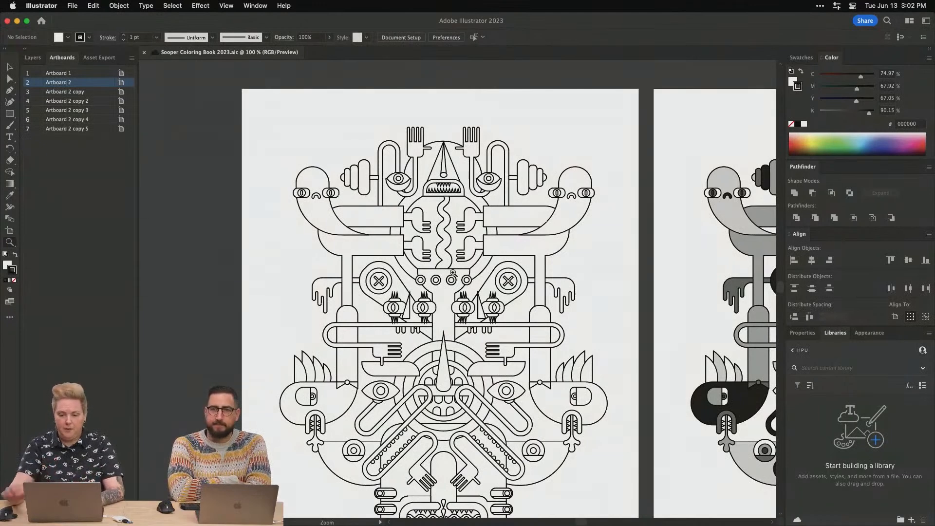
pyautogui.moveTo(638, 286); pyautogui.dragTo(279, 240)
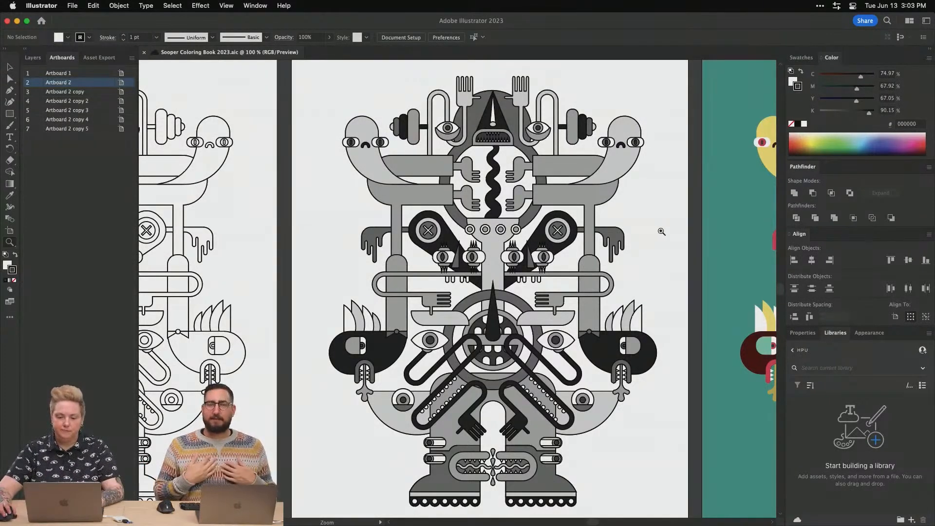
pyautogui.moveTo(665, 241); pyautogui.dragTo(283, 224)
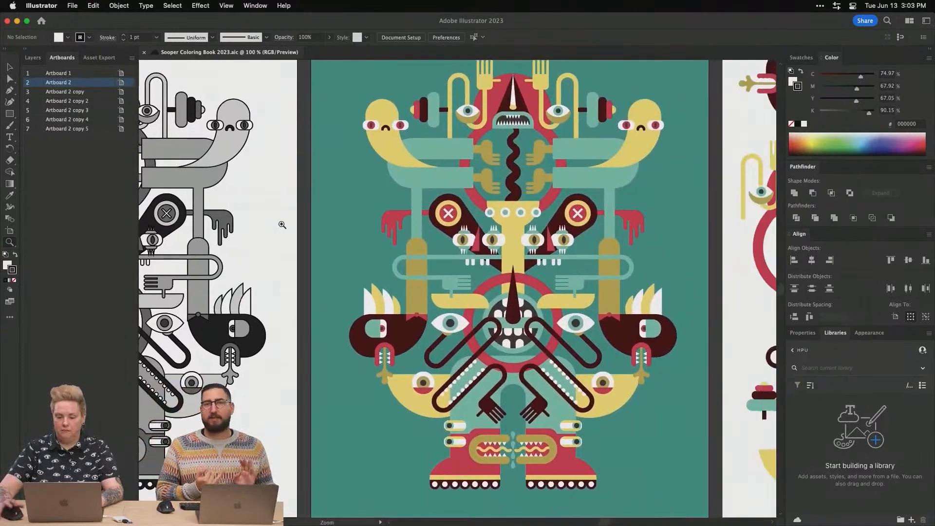
pyautogui.moveTo(518, 200); pyautogui.dragTo(448, 212)
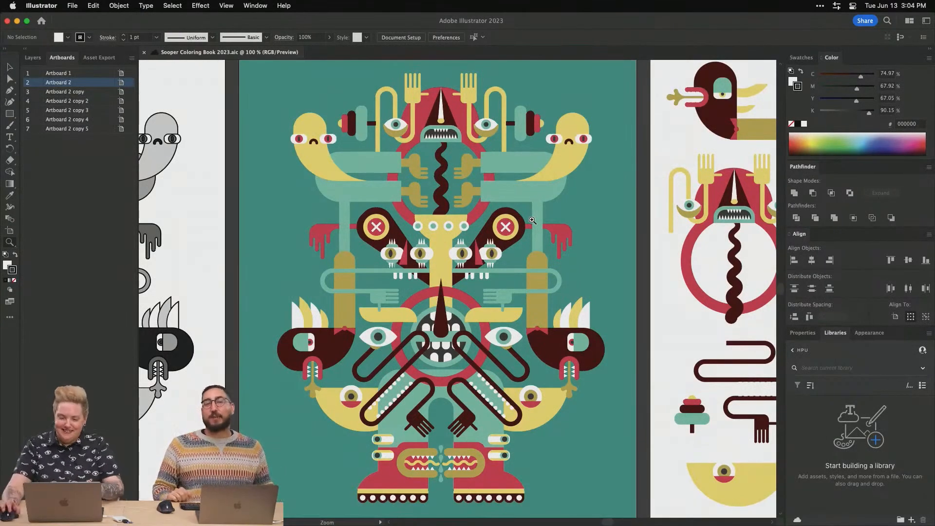
pyautogui.moveTo(744, 10)
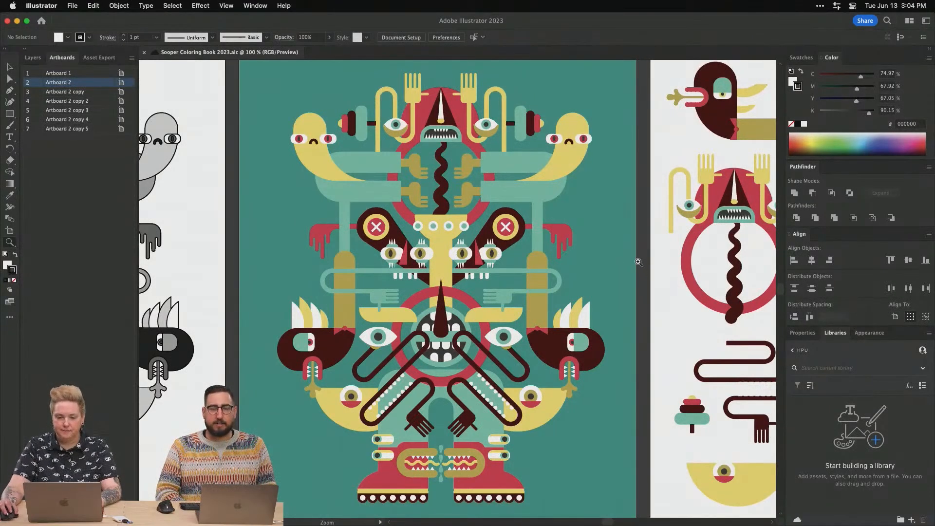
pyautogui.moveTo(643, 264); pyautogui.dragTo(628, 269)
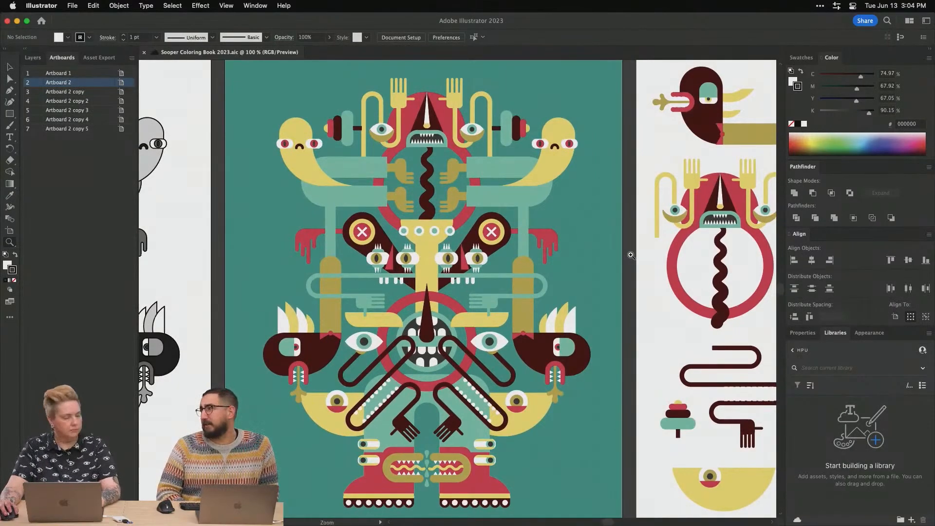
# Select all the artwork on the full-colour artboard with the green background
pyautogui.click(601, 136)
pyautogui.moveTo(441, 221); pyautogui.dragTo(609, 165)
pyautogui.press('super+minus')
pyautogui.moveTo(482, 299); pyautogui.dragTo(523, 181)
pyautogui.click(616, 132)
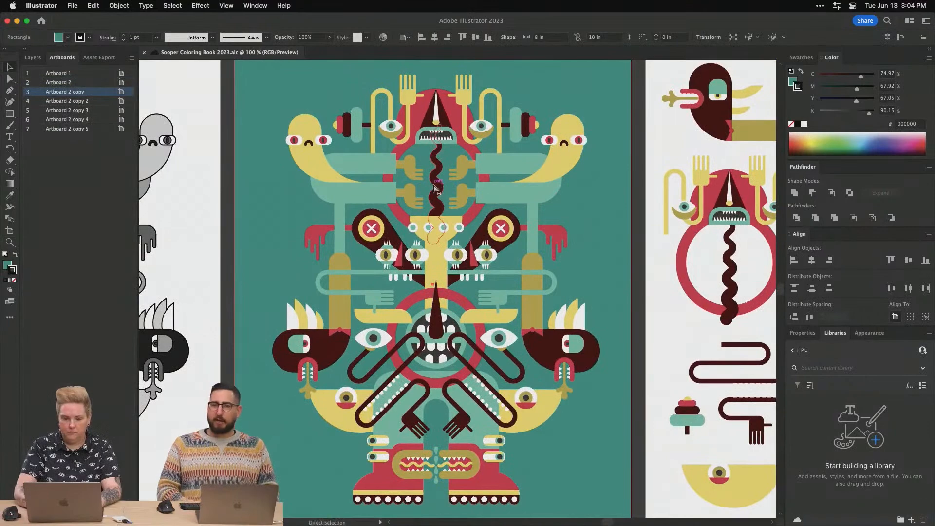
pyautogui.press('super+minus')
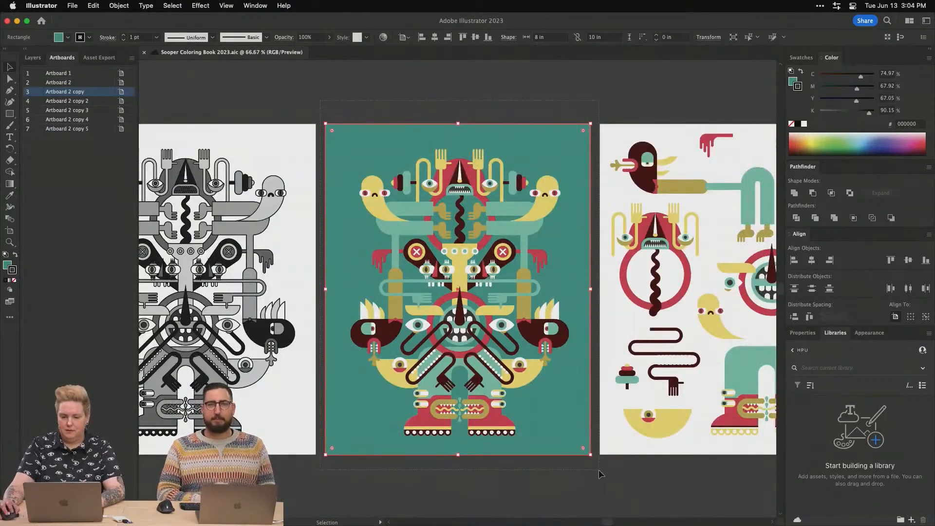
pyautogui.press('super+a')
pyautogui.click(226, 6)
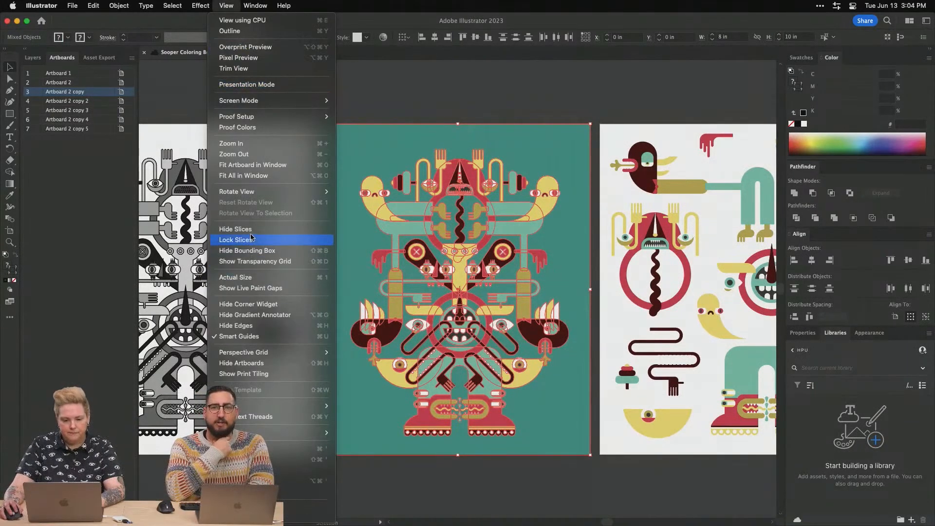
pyautogui.click(254, 166)
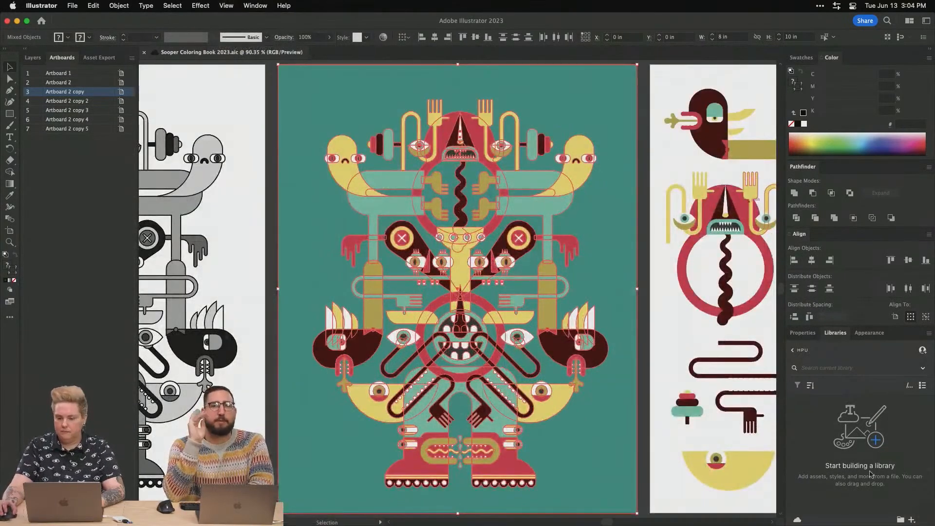
# Open Generative Recolor (Beta) for the selected artwork and place its dialog beside the illustration
pyautogui.click(803, 332)
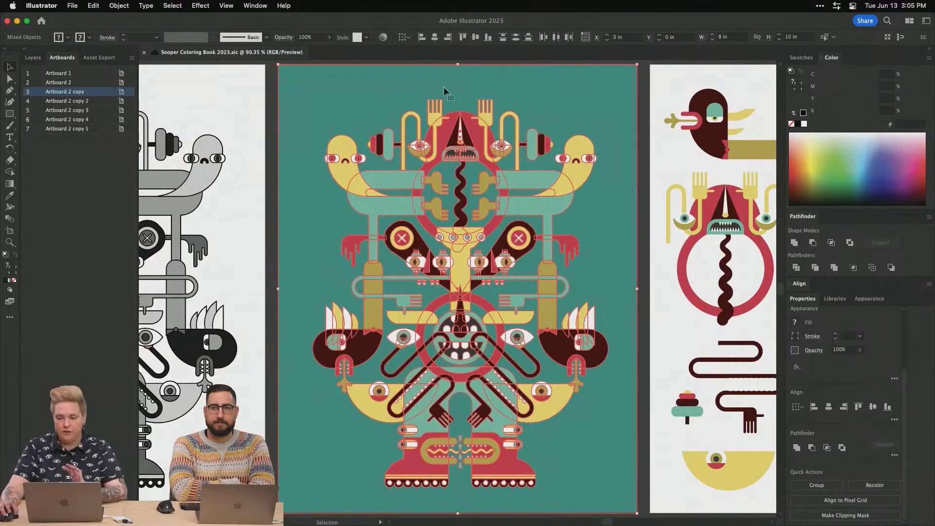
pyautogui.click(94, 5)
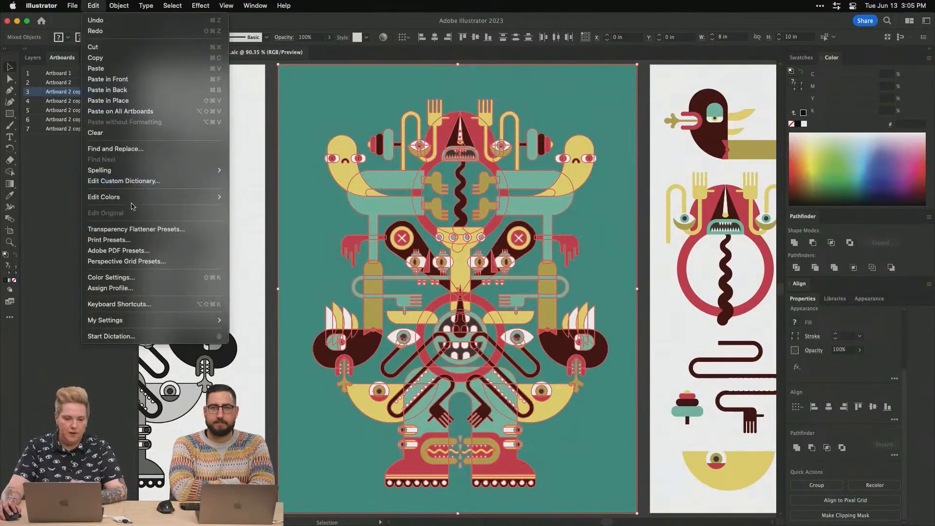
pyautogui.moveTo(133, 201)
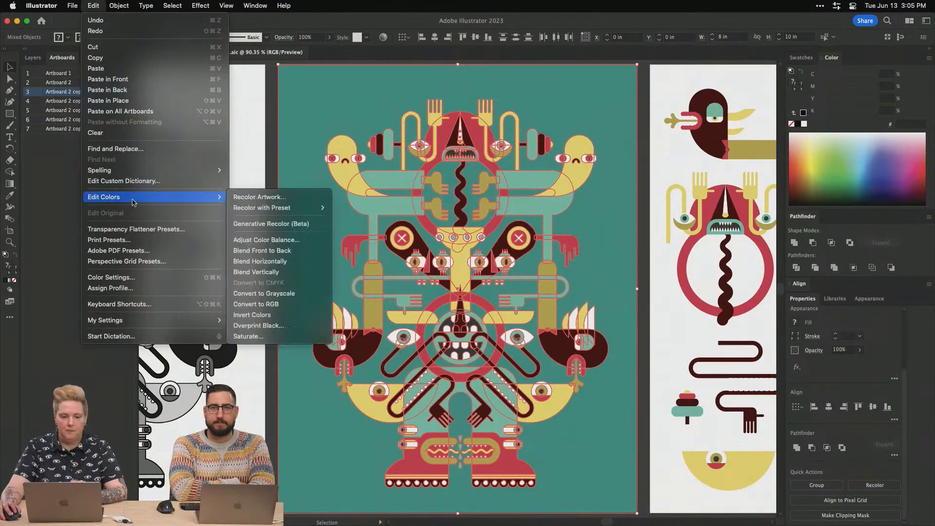
pyautogui.click(272, 224)
pyautogui.moveTo(499, 135); pyautogui.dragTo(698, 108)
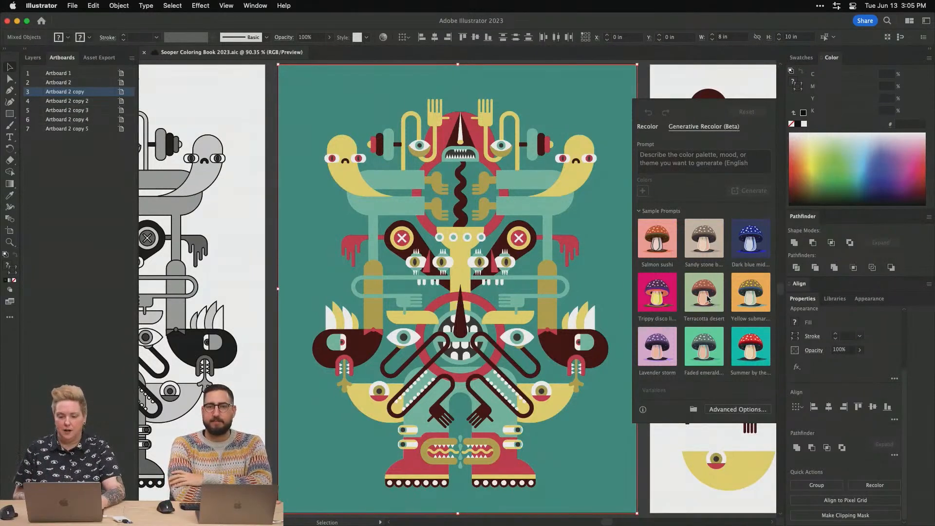
# Generate recolor variations of the artwork from the prompt "Grape soda"
pyautogui.click(696, 163)
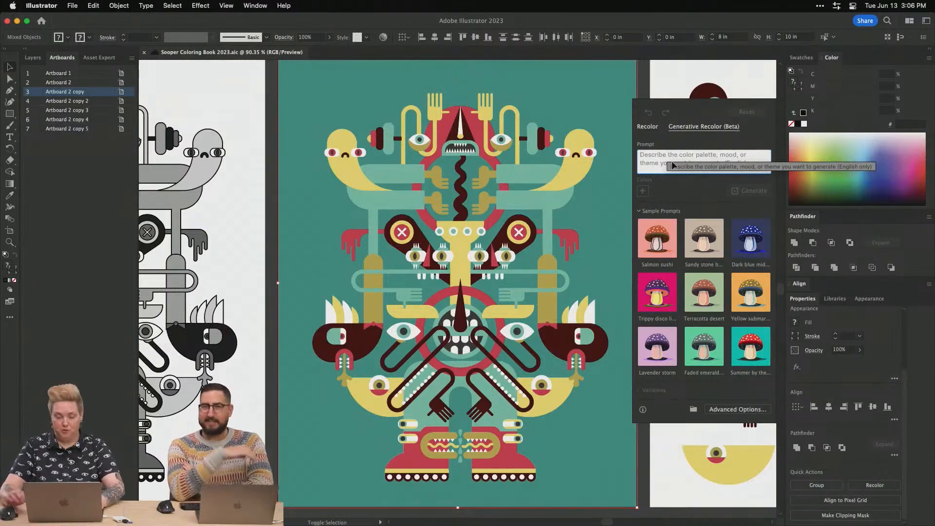
pyautogui.write('Grape sosa')
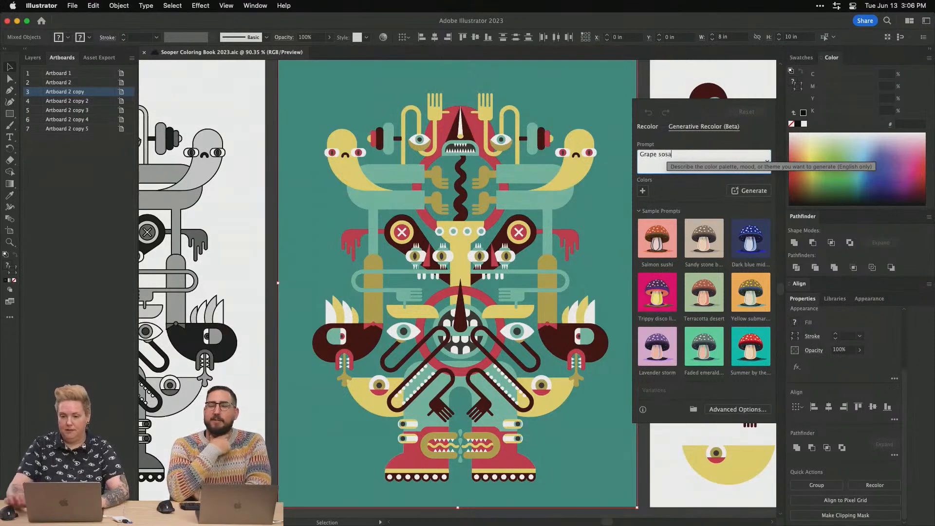
pyautogui.press('BackSpace')
pyautogui.press('BackSpace')
pyautogui.write('da')
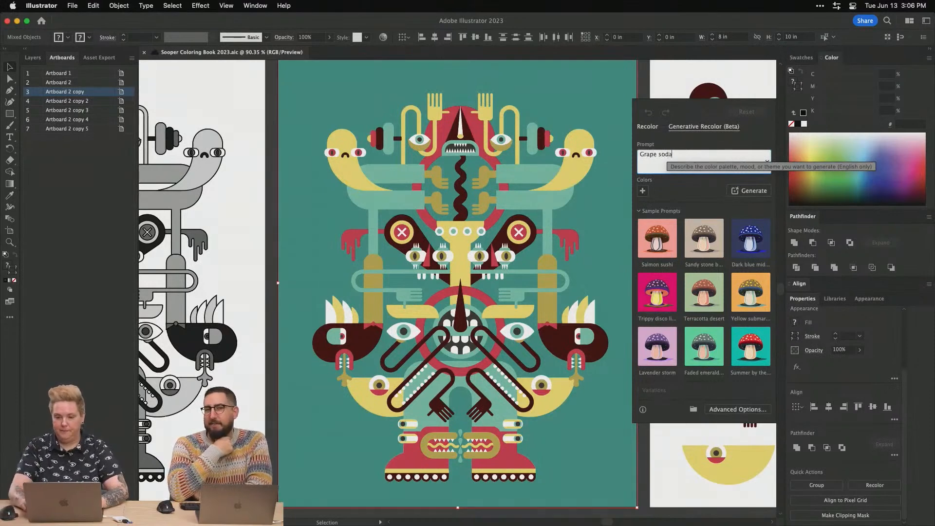
pyautogui.click(752, 192)
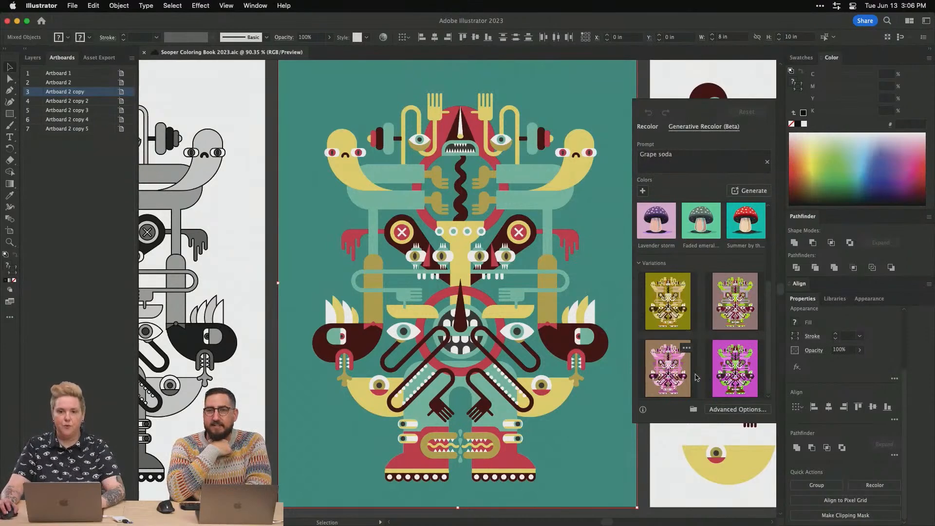
# Apply the four Grape soda variations to the artwork in turn, saving the document with the pink-on-brown one, and finish on the magenta-background version
pyautogui.click(674, 302)
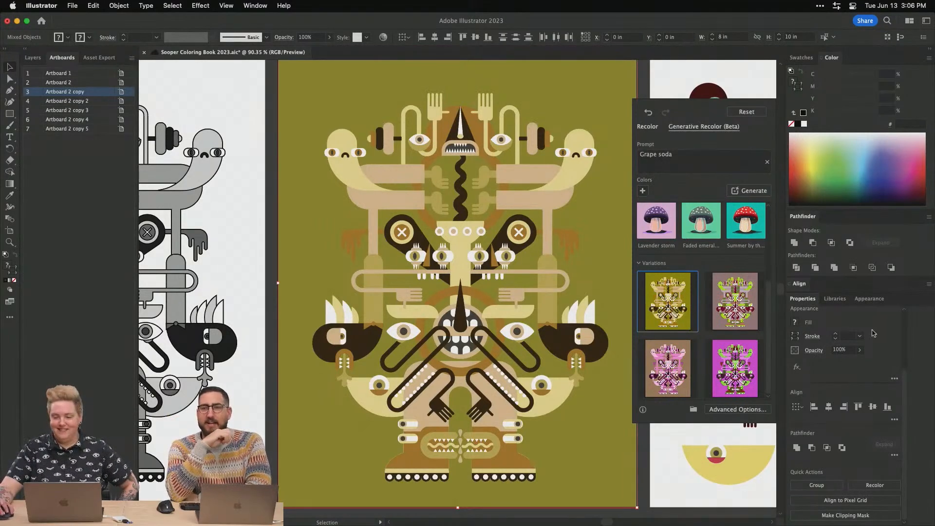
pyautogui.click(747, 307)
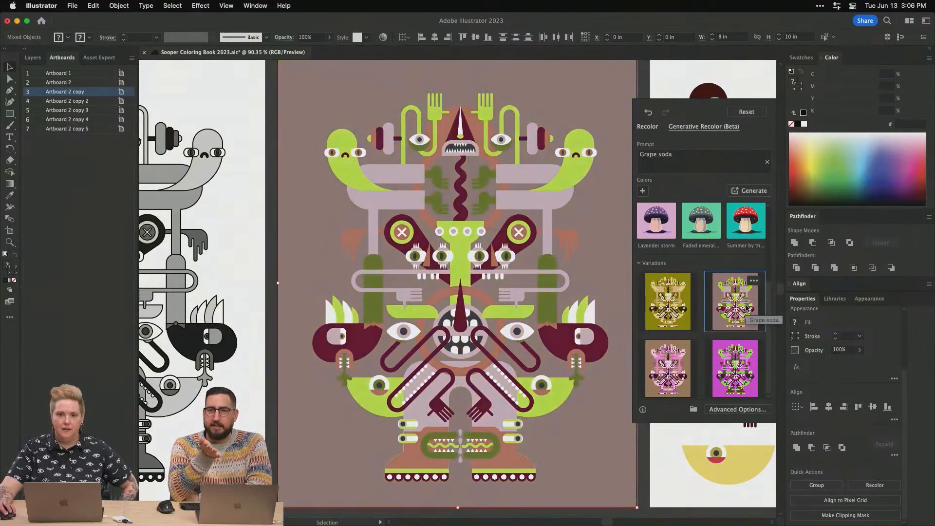
pyautogui.click(656, 368)
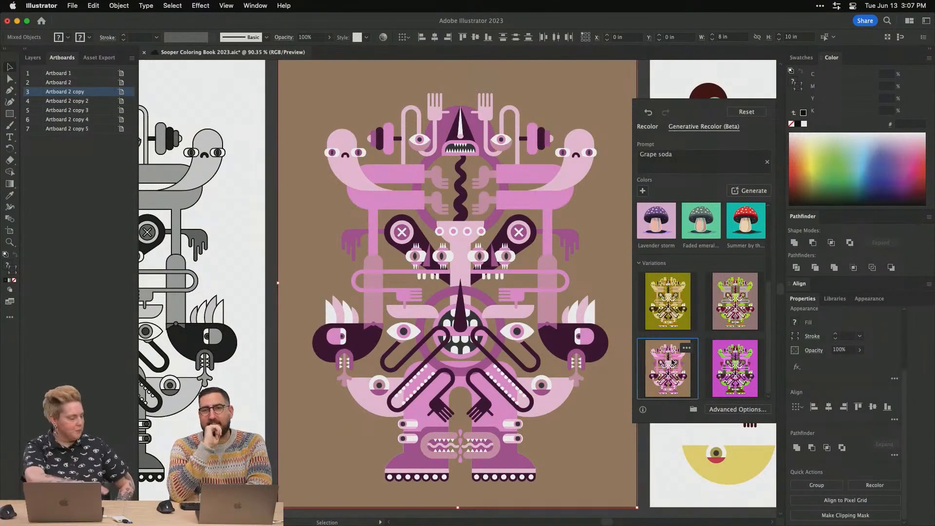
pyautogui.press('super+s')
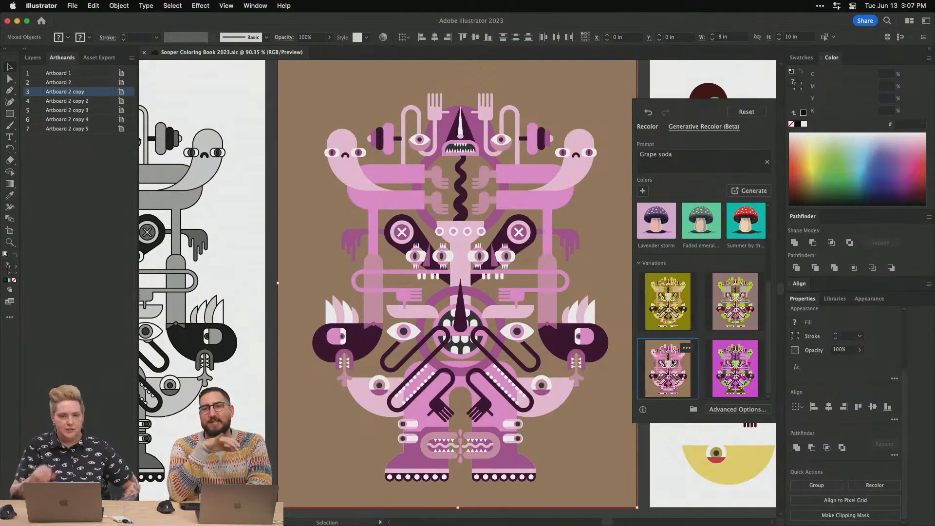
pyautogui.click(741, 367)
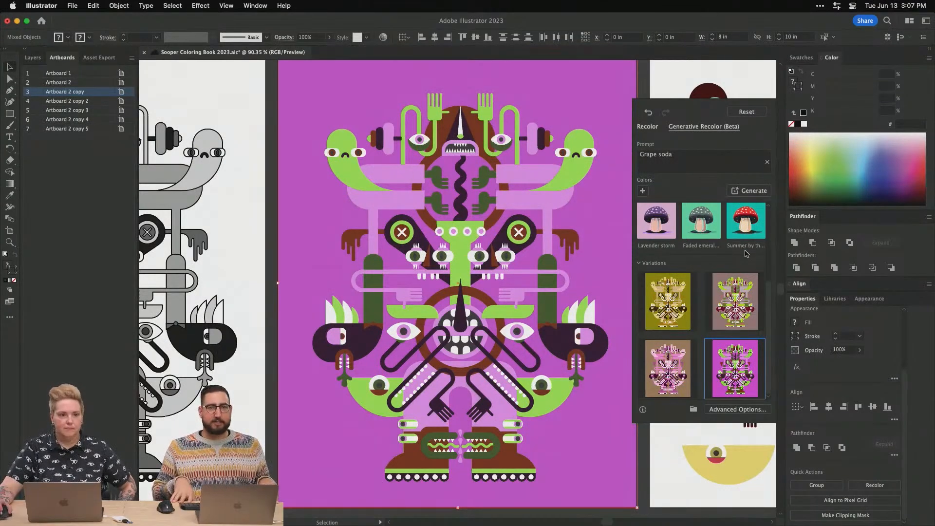
# Replace the recolor prompt with "Cotton candy" and generate new variations
pyautogui.click(732, 167)
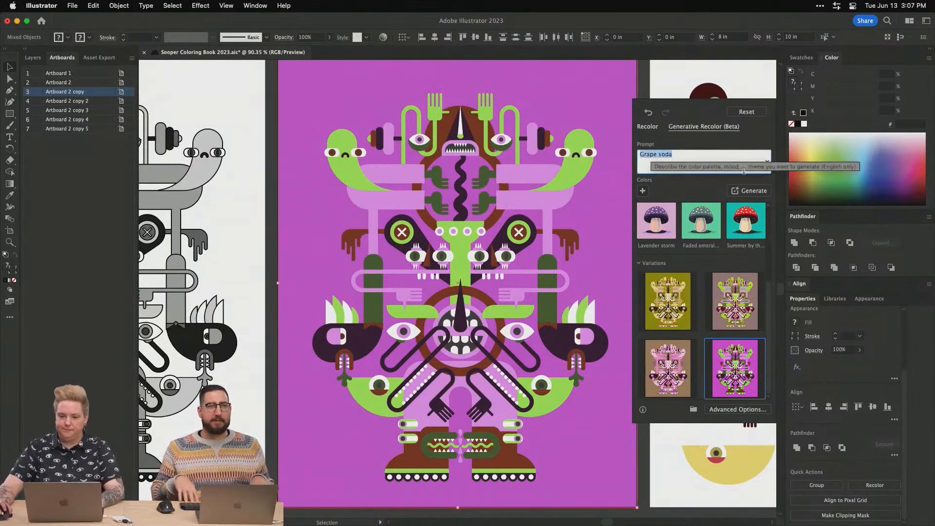
pyautogui.write('Cotton candy')
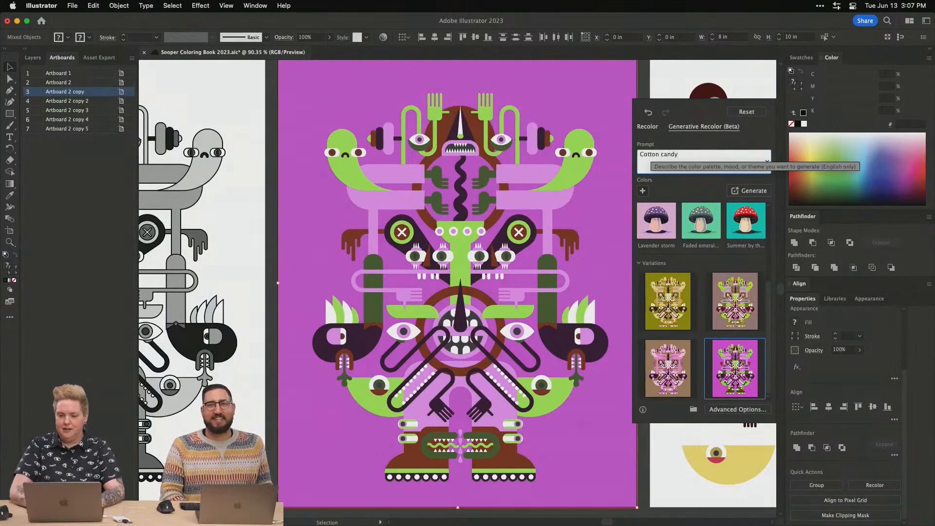
pyautogui.press('Return')
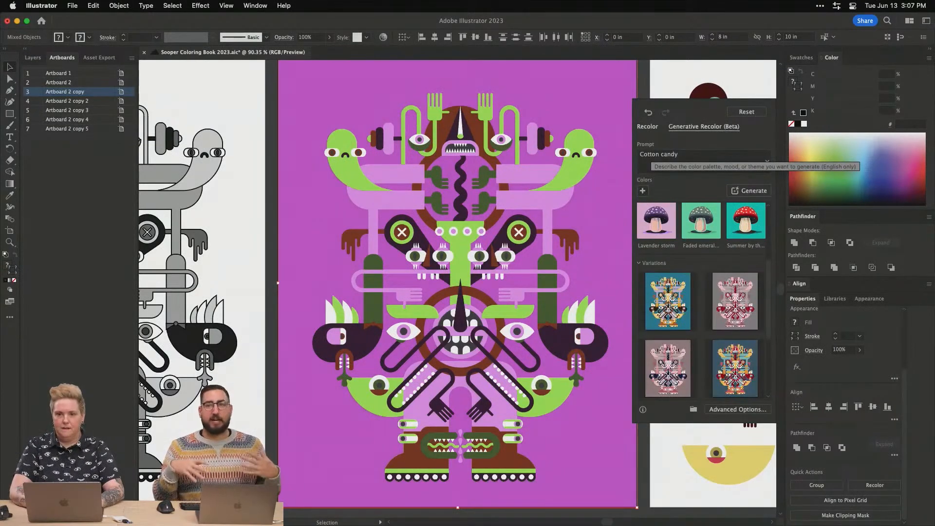
# Apply the four Cotton candy variations to the artwork in turn, finishing on the dark blue background version with red, pink and yellow shapes
pyautogui.click(669, 301)
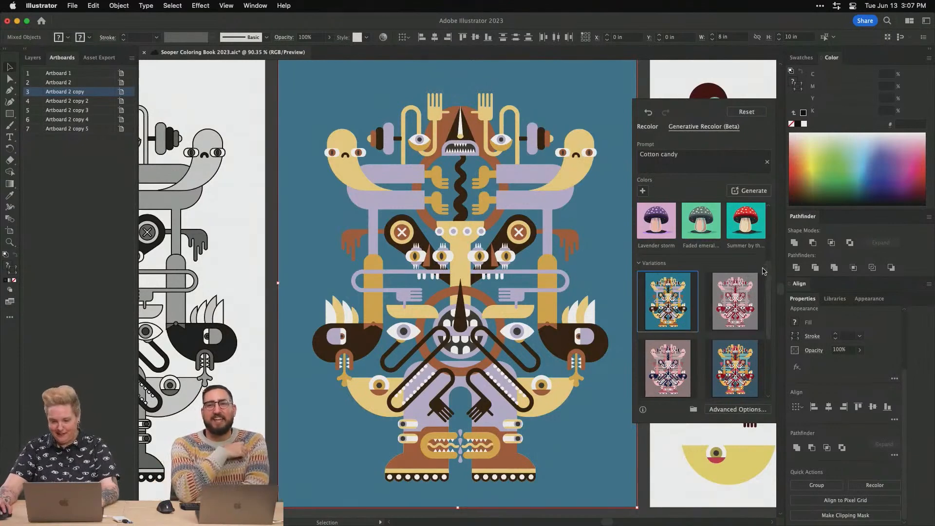
pyautogui.click(728, 295)
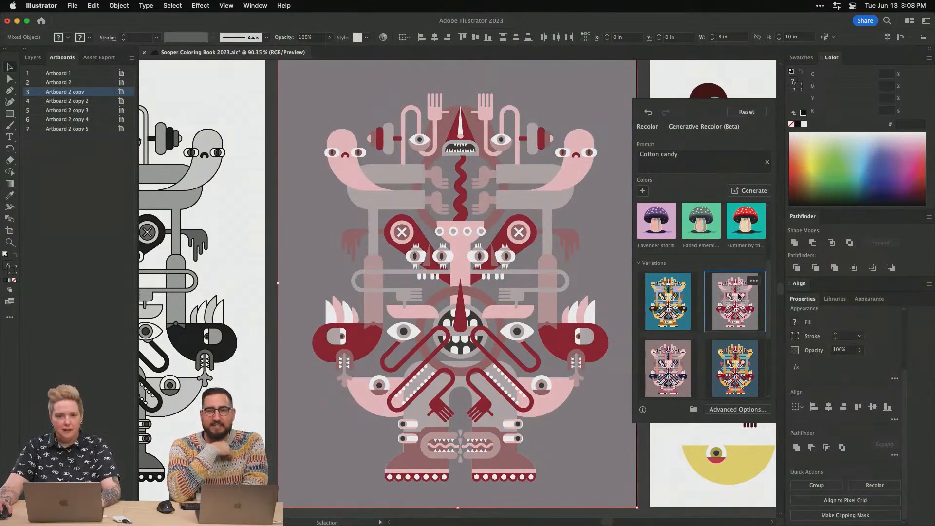
pyautogui.click(682, 369)
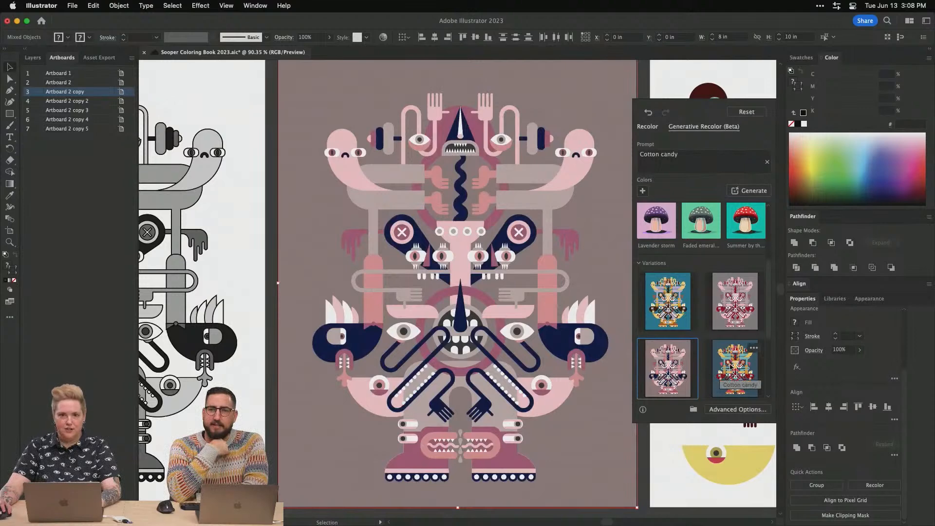
pyautogui.click(743, 371)
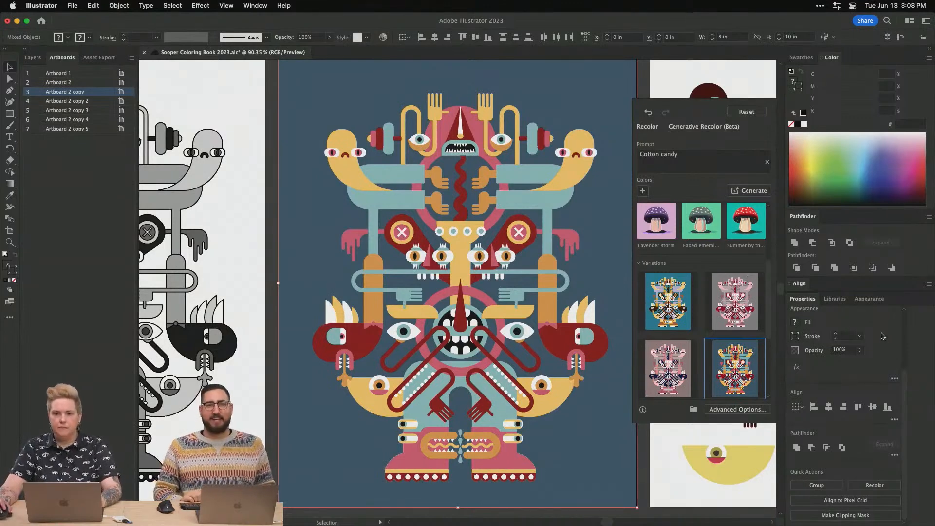
# Replace the recolor prompt with "Rusted bronze" and generate new variations
pyautogui.click(691, 153)
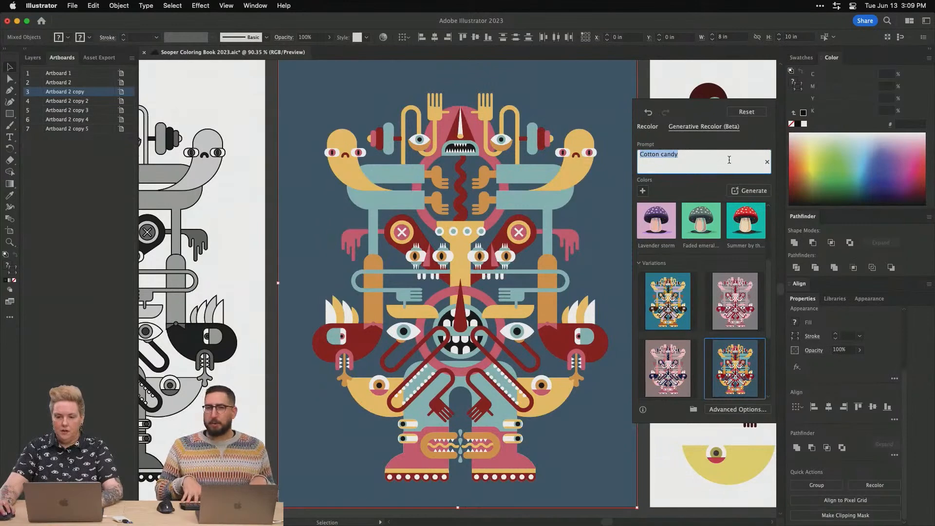
pyautogui.write('Road')
pyautogui.press('BackSpace')
pyautogui.press('BackSpace')
pyautogui.press('BackSpace')
pyautogui.write('usted bronze')
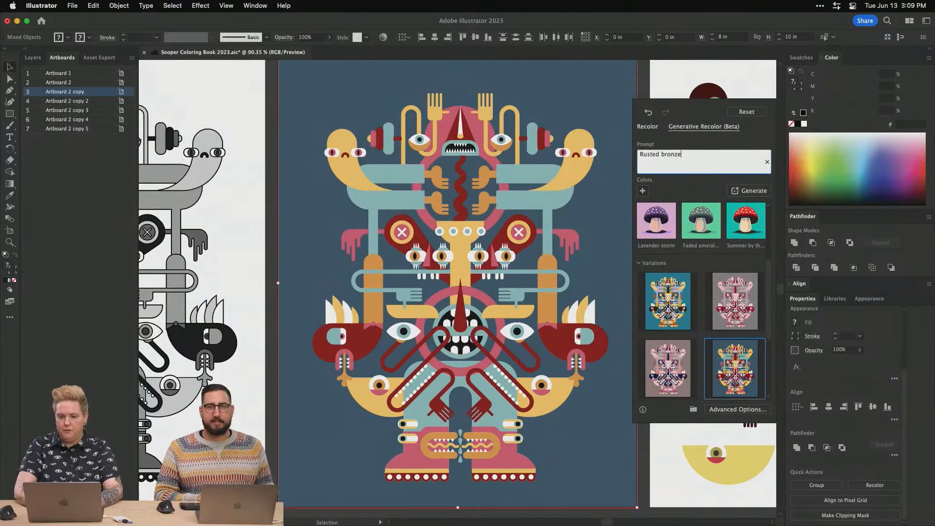
pyautogui.press('Return')
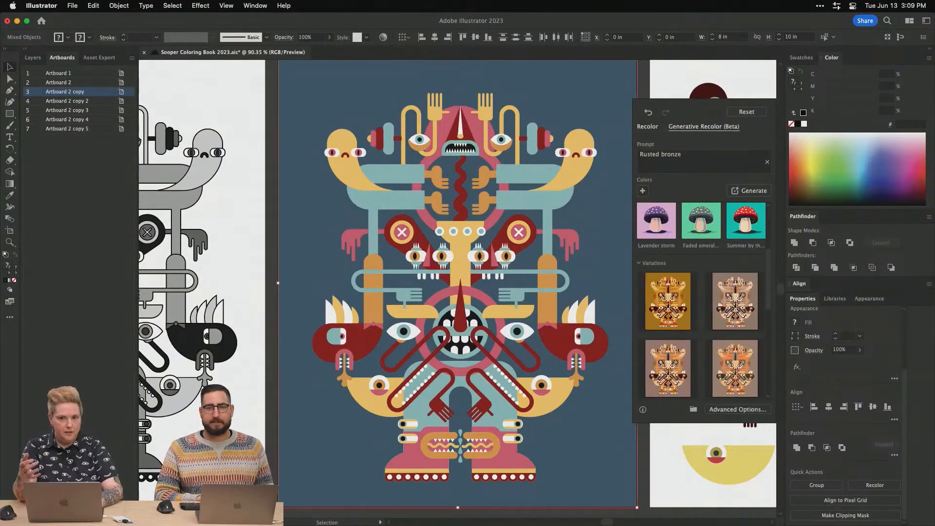
# Apply the four Rusted bronze variations to the artwork in turn, finishing on the golden-brown background version
pyautogui.click(676, 306)
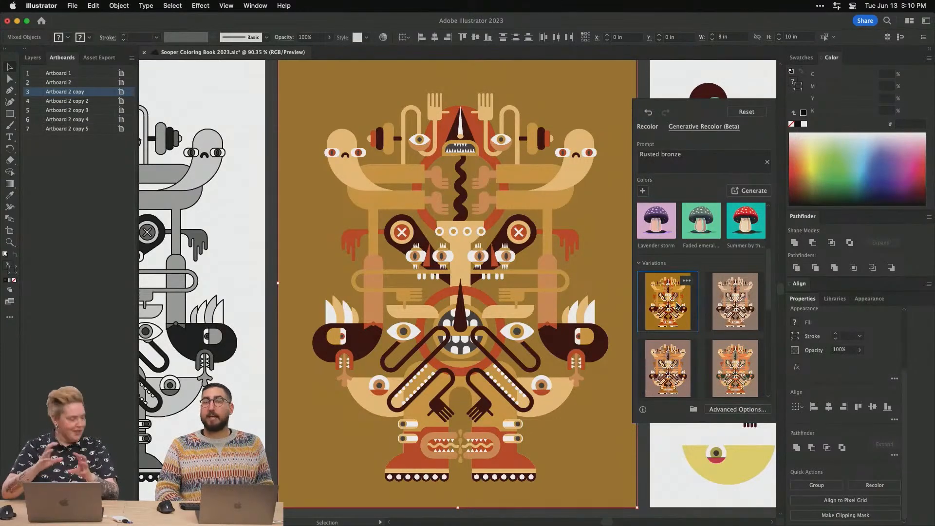
pyautogui.click(721, 316)
pyautogui.click(671, 369)
pyautogui.click(739, 384)
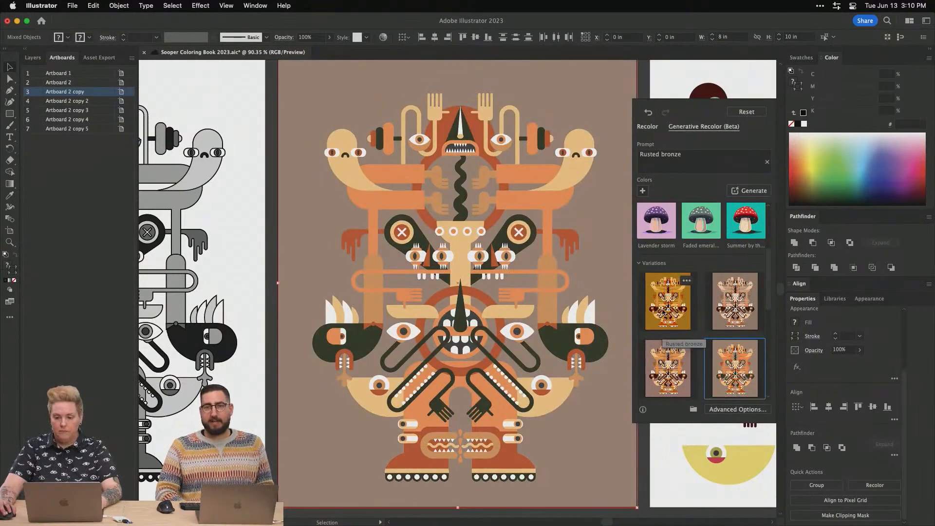
pyautogui.click(664, 312)
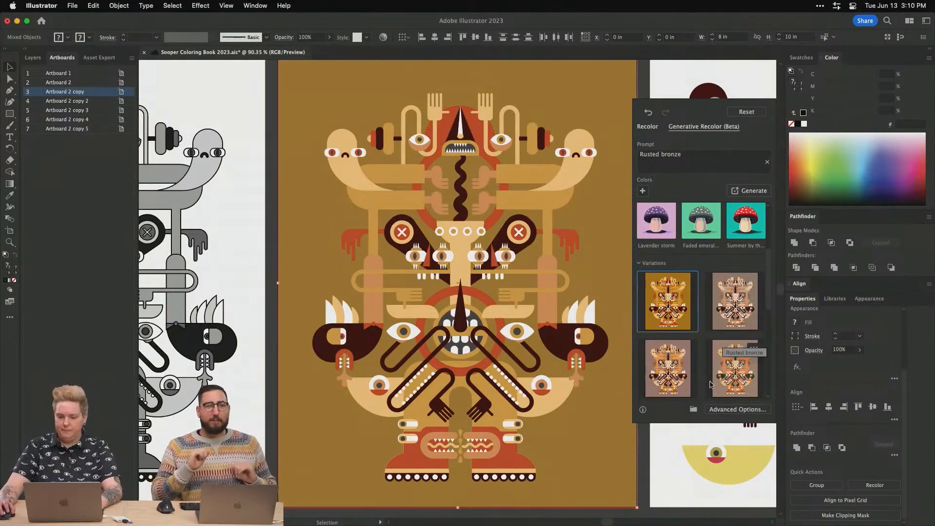
# Replace the recolor prompt with "Egyptian Sarcophagus" and generate new variations
pyautogui.click(688, 154)
pyautogui.moveTo(689, 154); pyautogui.dragTo(629, 149)
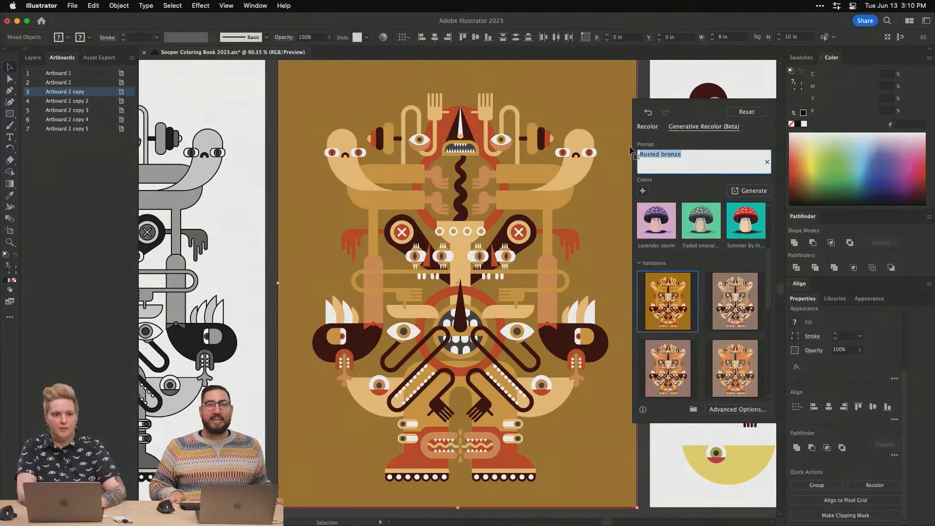
pyautogui.write('Egyp')
pyautogui.write('tin')
pyautogui.write('n ')
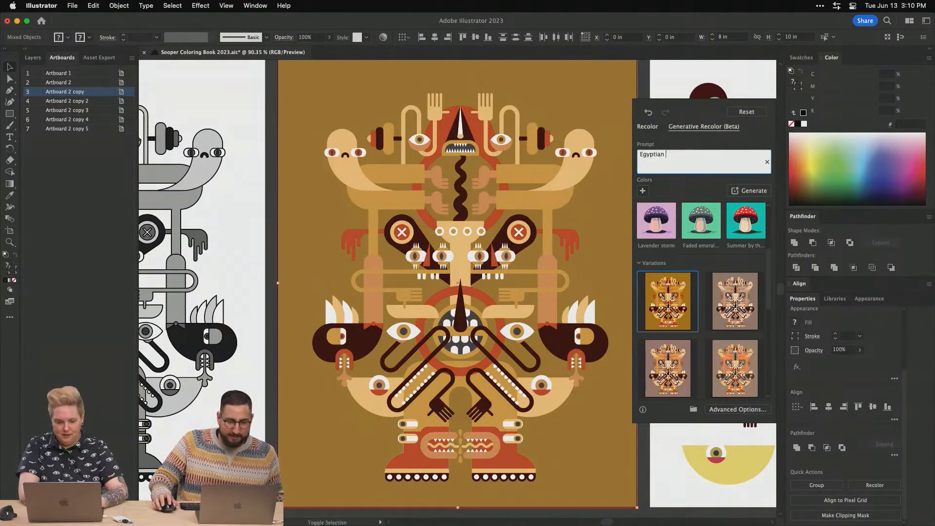
pyautogui.write('Sarc')
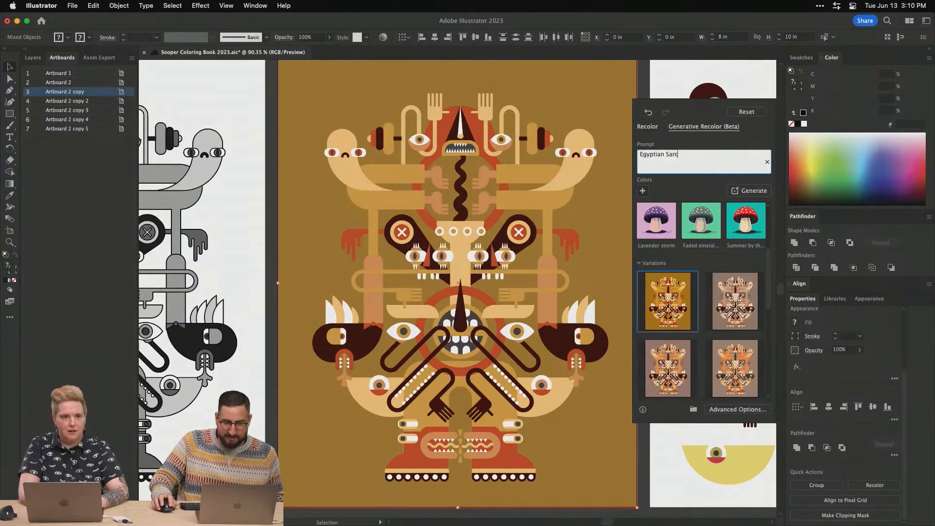
pyautogui.write('ophagus')
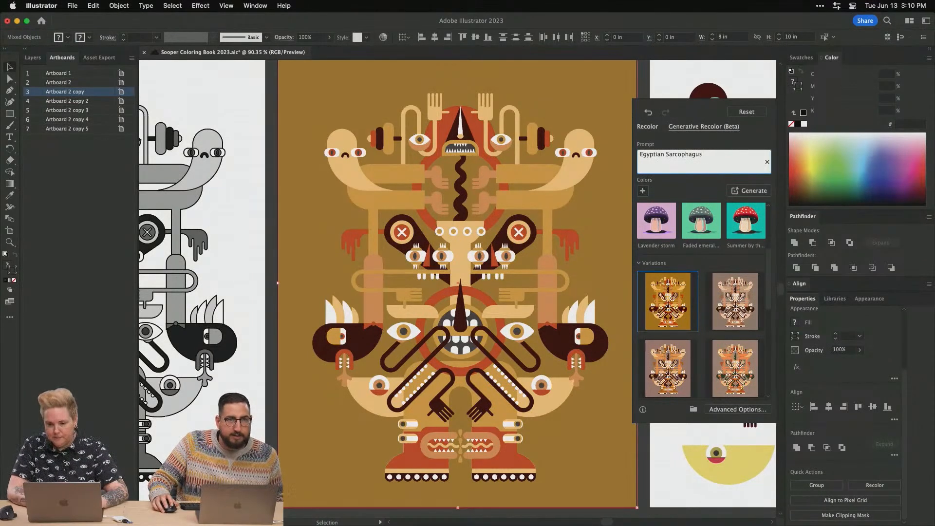
pyautogui.press('Return')
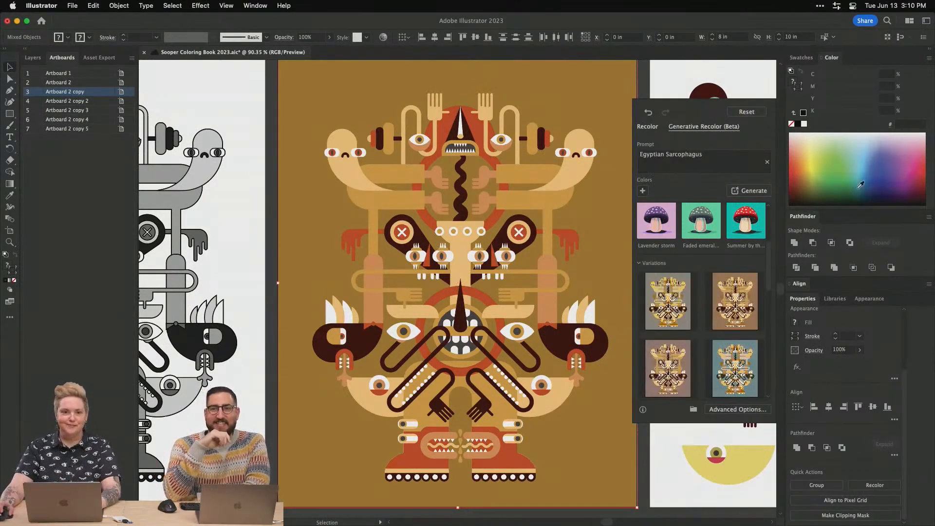
# Apply the four Egyptian Sarcophagus variations to the artwork in turn, finishing on the blue-grey background version
pyautogui.moveTo(671, 295)
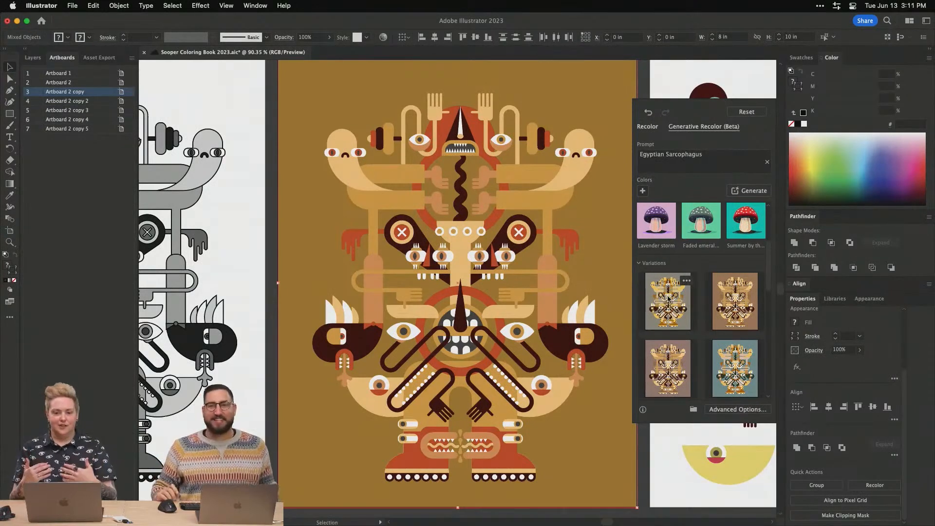
pyautogui.click(671, 296)
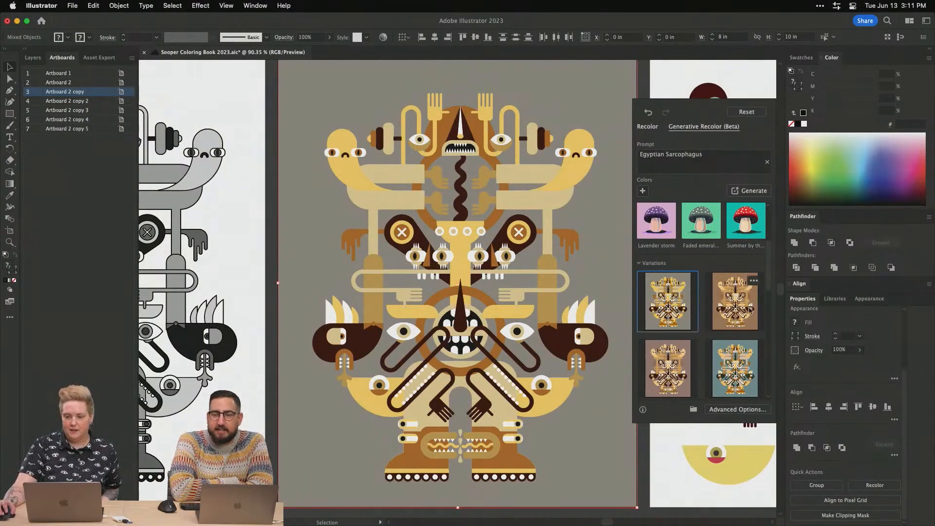
pyautogui.click(733, 312)
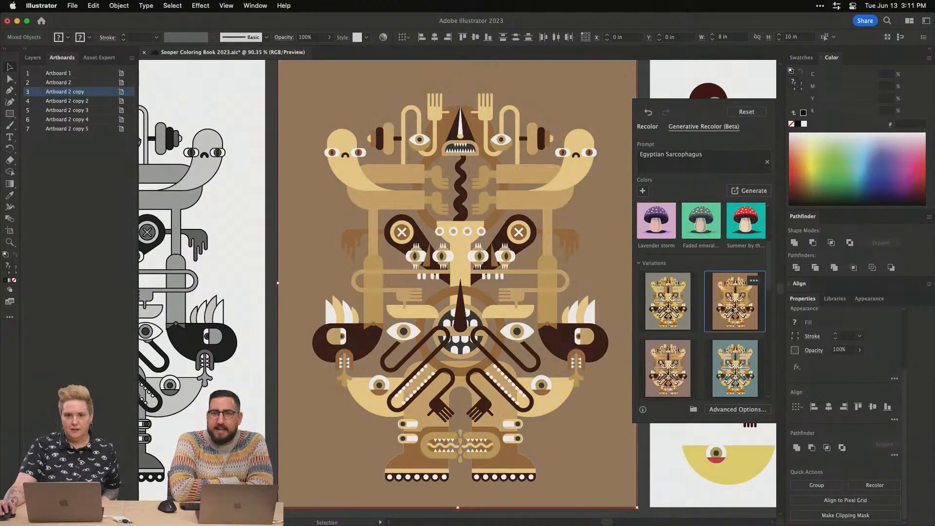
pyautogui.click(668, 369)
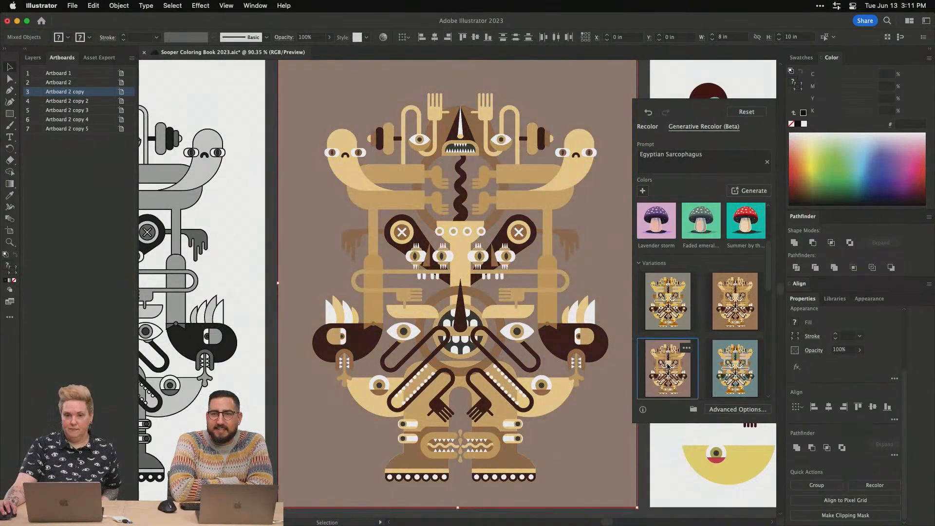
pyautogui.click(736, 371)
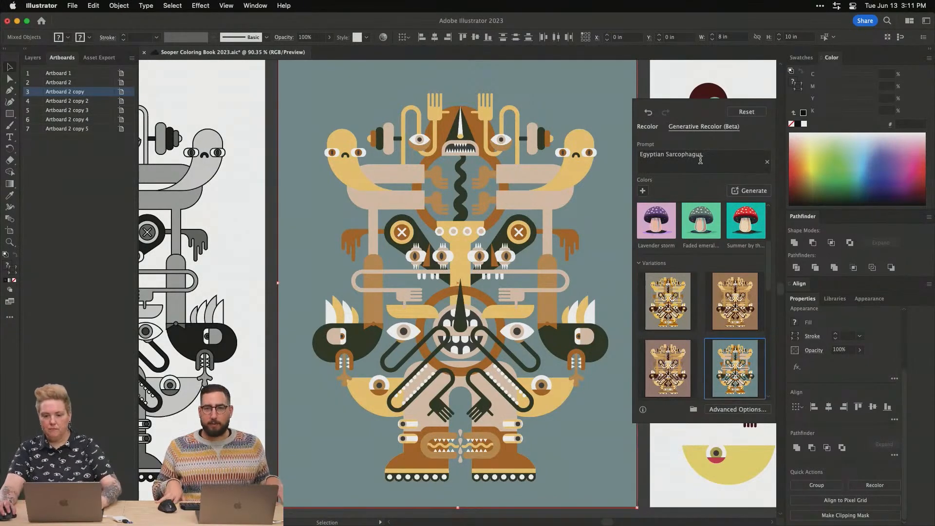
# Replace the recolor prompt with "Bouquet of roses" and generate new variations
pyautogui.moveTo(701, 160); pyautogui.dragTo(632, 155)
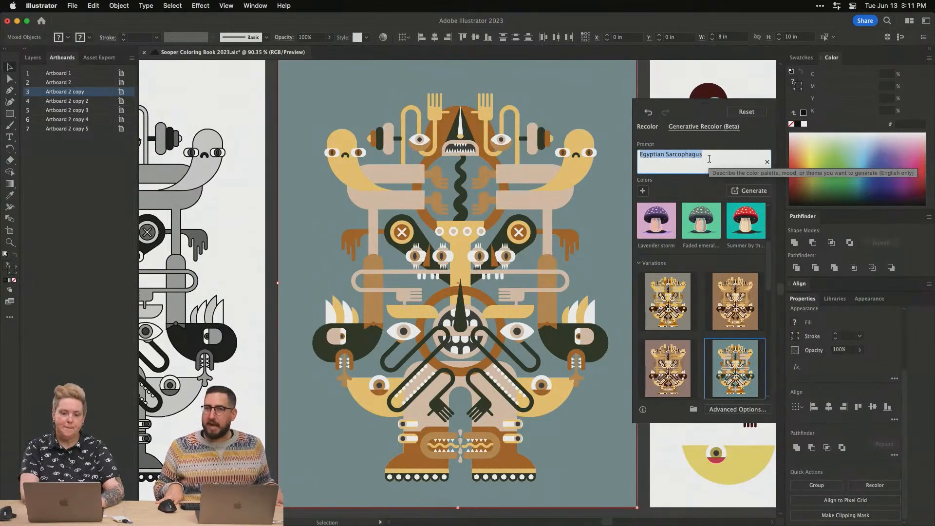
pyautogui.write('Boque')
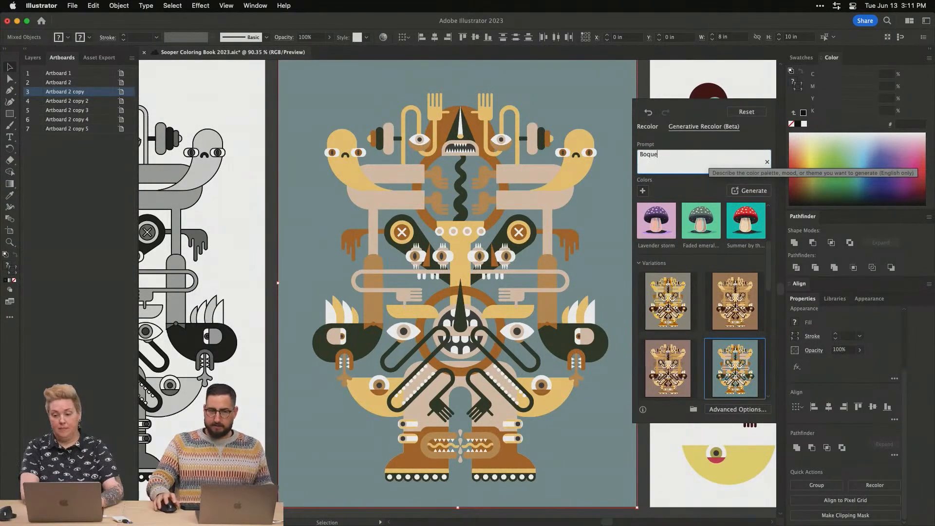
pyautogui.write('t of roses')
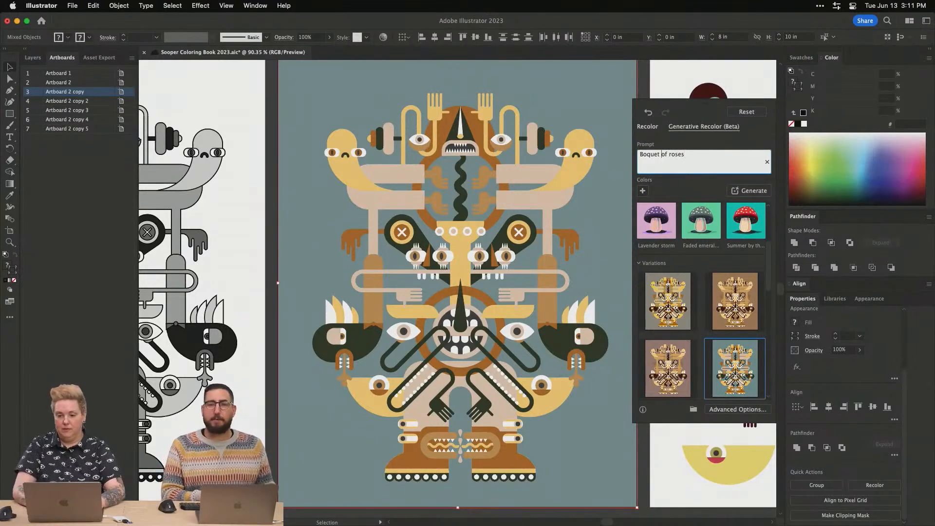
pyautogui.write('u')
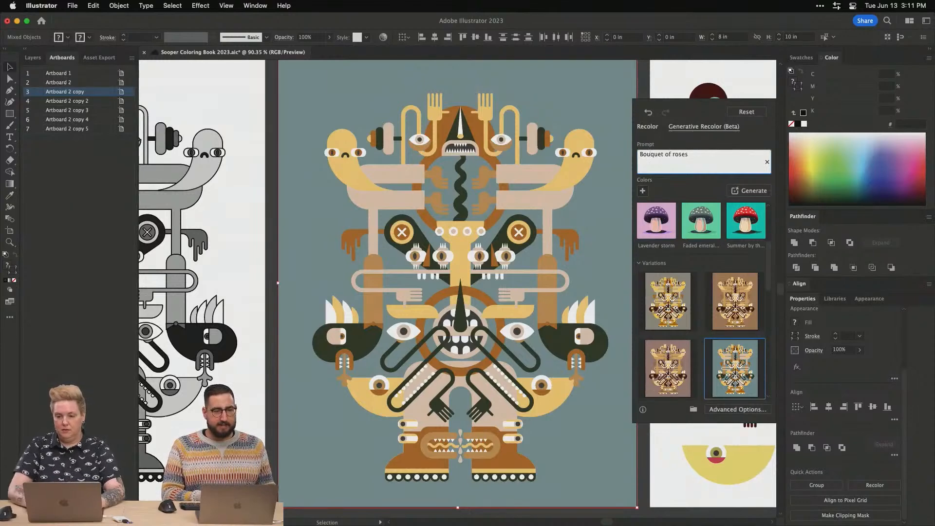
pyautogui.press('Return')
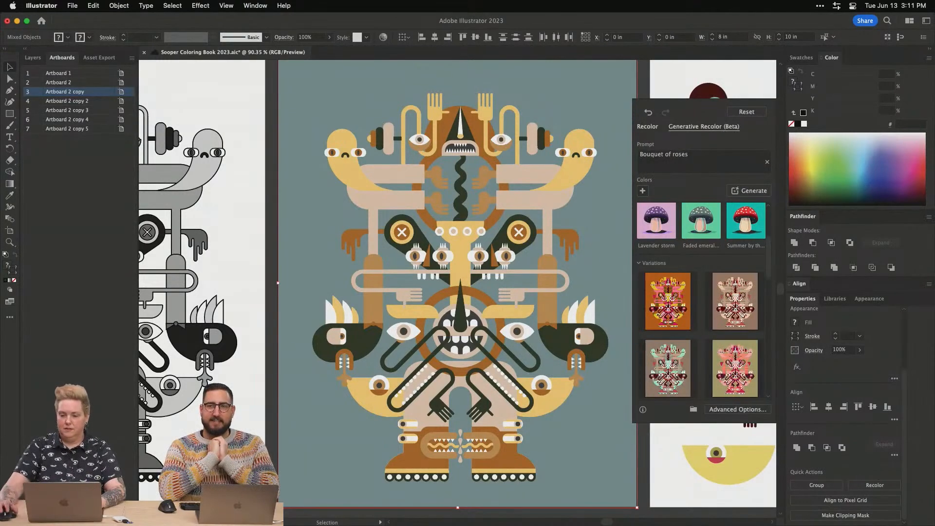
# Apply the four Bouquet of roses variations to the artwork in turn, finishing on the brown background version with mint green and red shapes
pyautogui.click(662, 293)
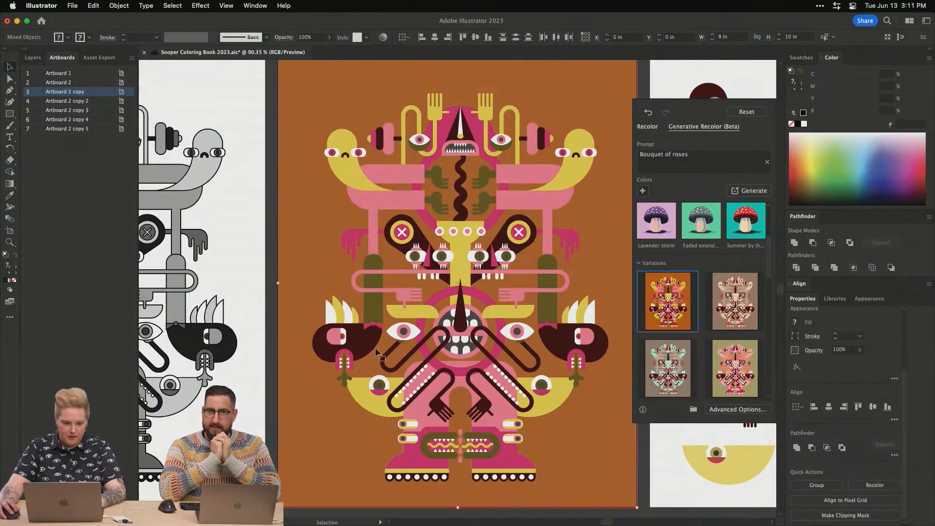
pyautogui.click(751, 310)
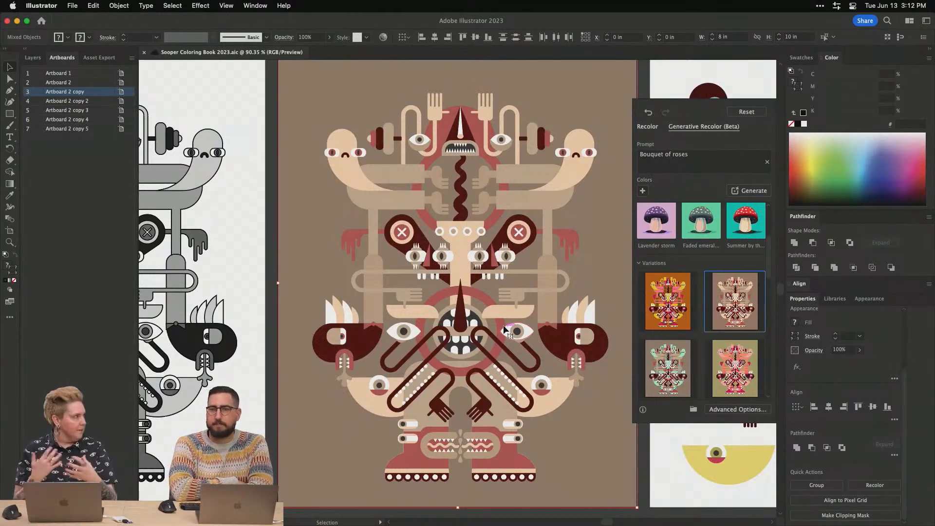
pyautogui.click(676, 366)
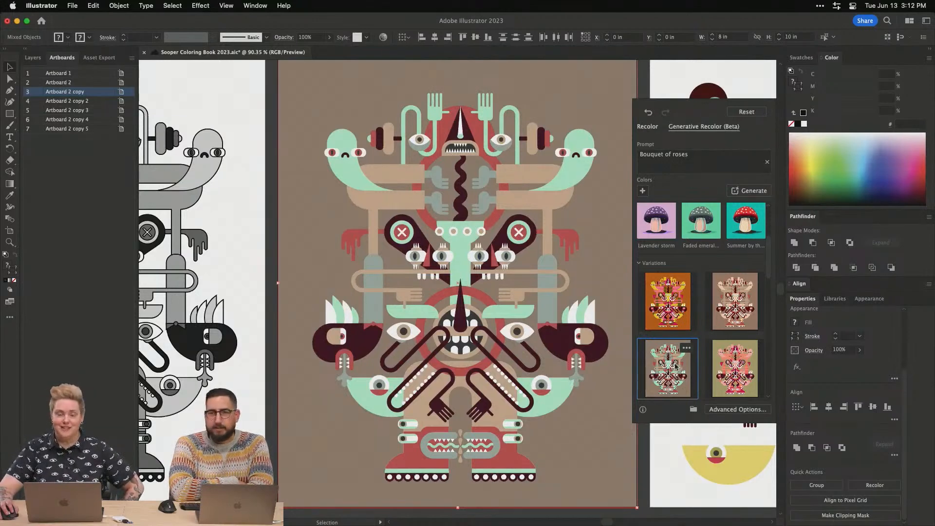
pyautogui.click(726, 368)
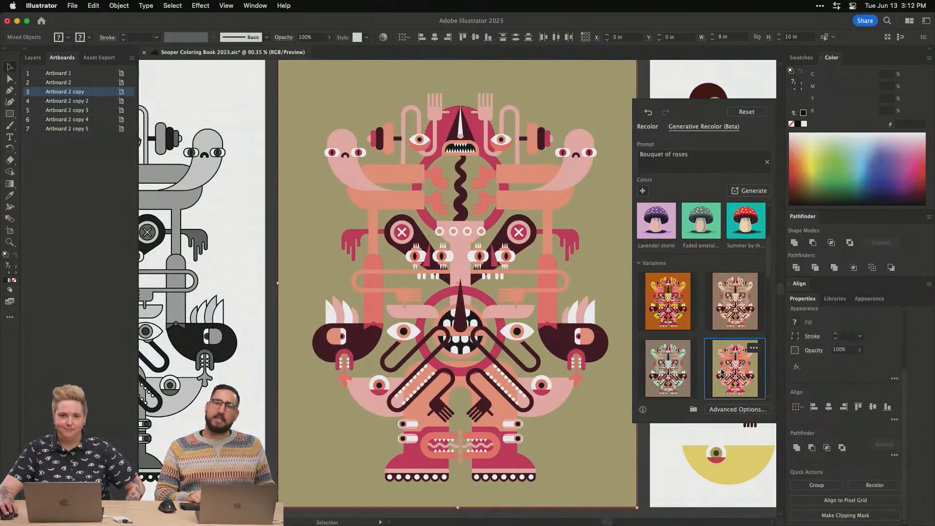
pyautogui.click(668, 375)
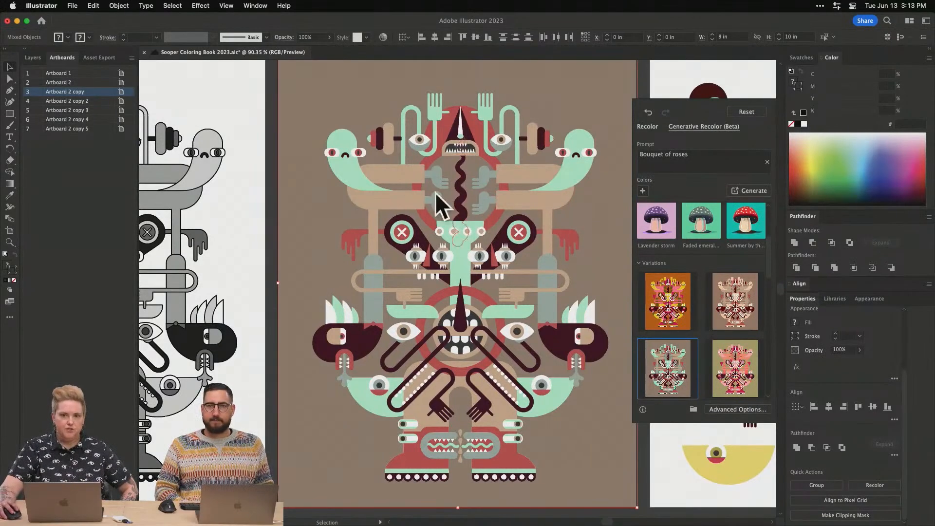
pyautogui.moveTo(769, 257); pyautogui.dragTo(771, 283)
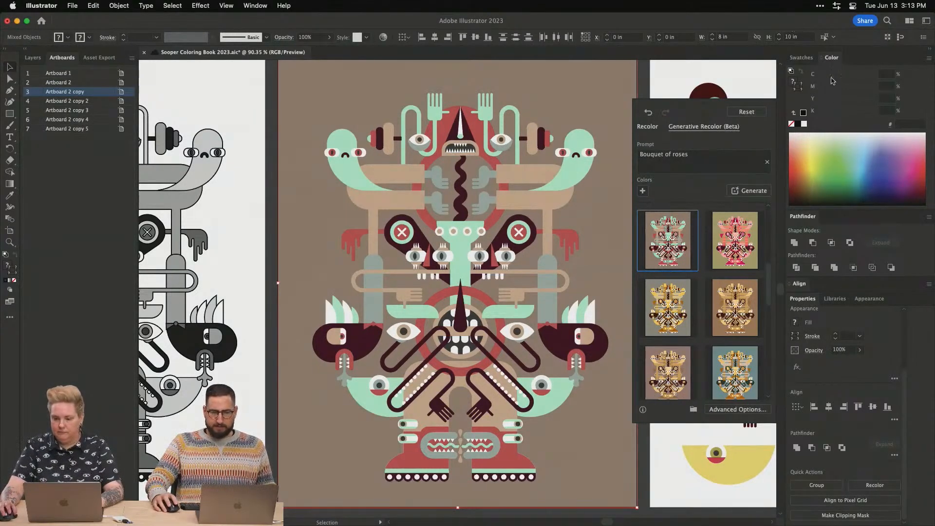
# Switch to Safari and bring up the open Adobe Express (Beta) page
pyautogui.press('super+Tab')
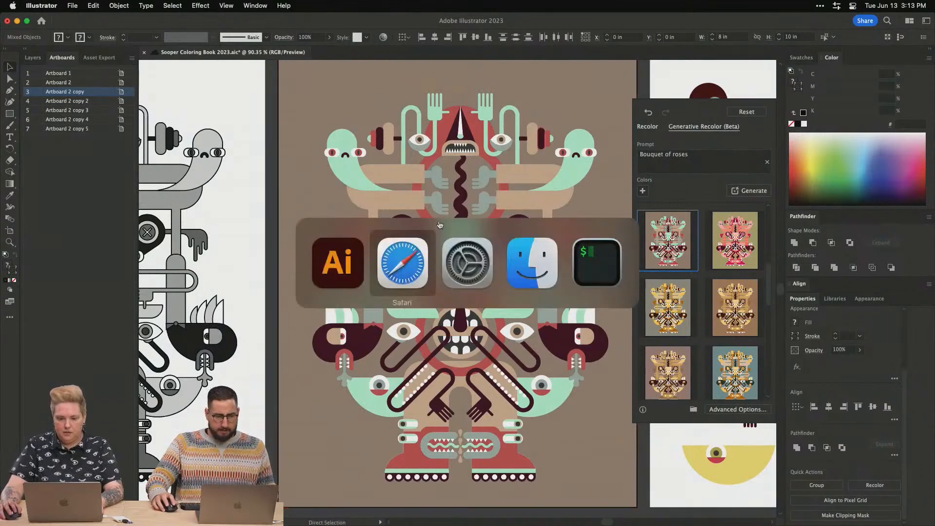
pyautogui.click(414, 259)
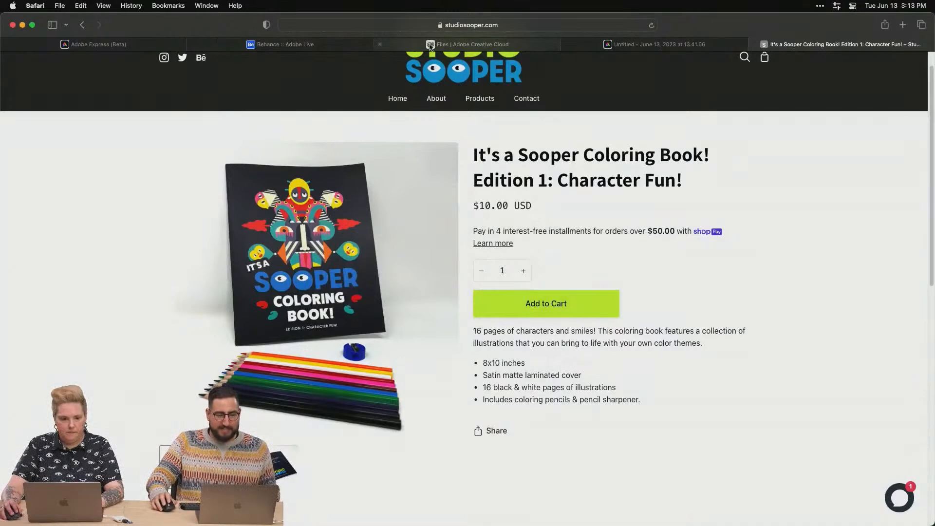
pyautogui.click(133, 45)
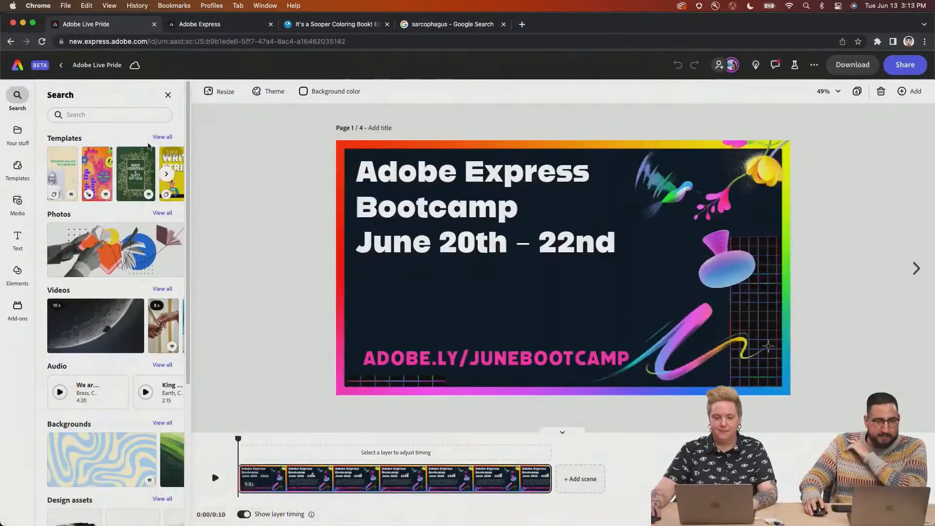
# Leave the open Adobe Express design, show the Your stuff files and try to open "Untitled - June 13, 2023 at 13.41.56"
pyautogui.click(18, 66)
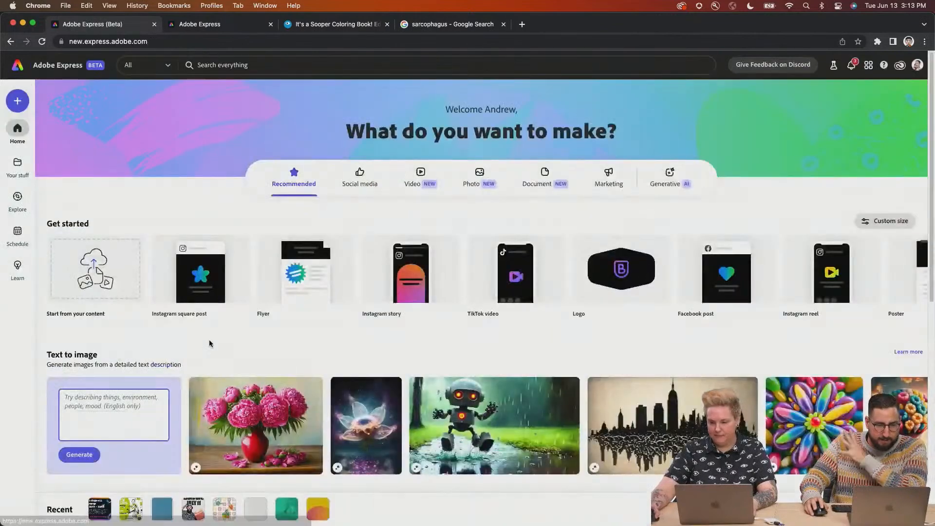
pyautogui.click(16, 164)
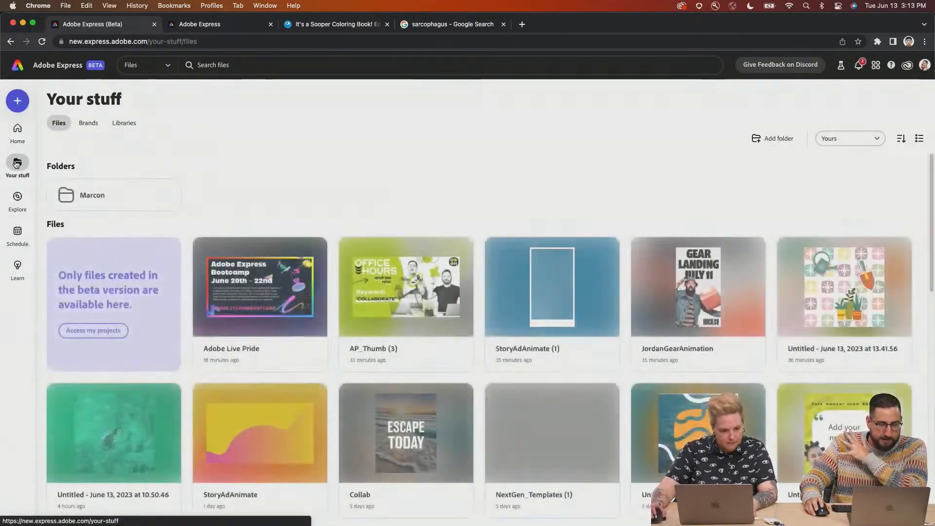
pyautogui.click(865, 341)
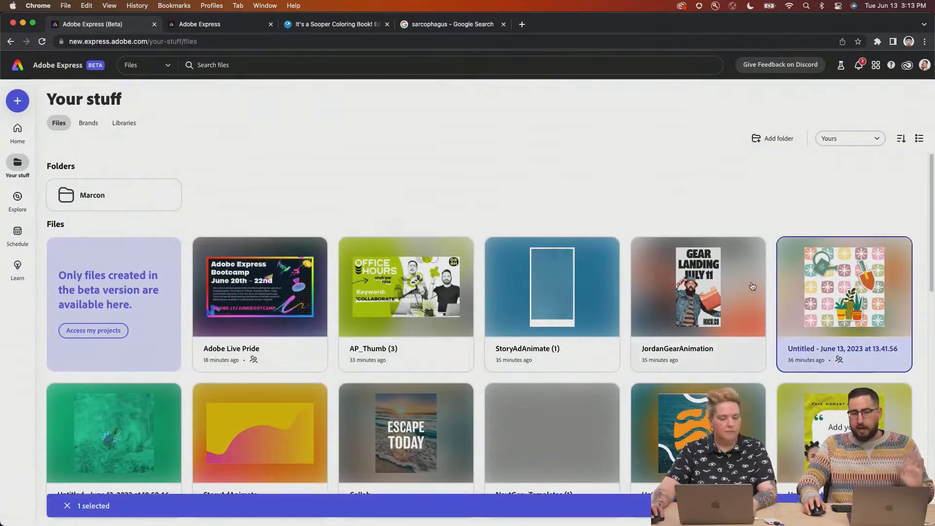
pyautogui.click(835, 282)
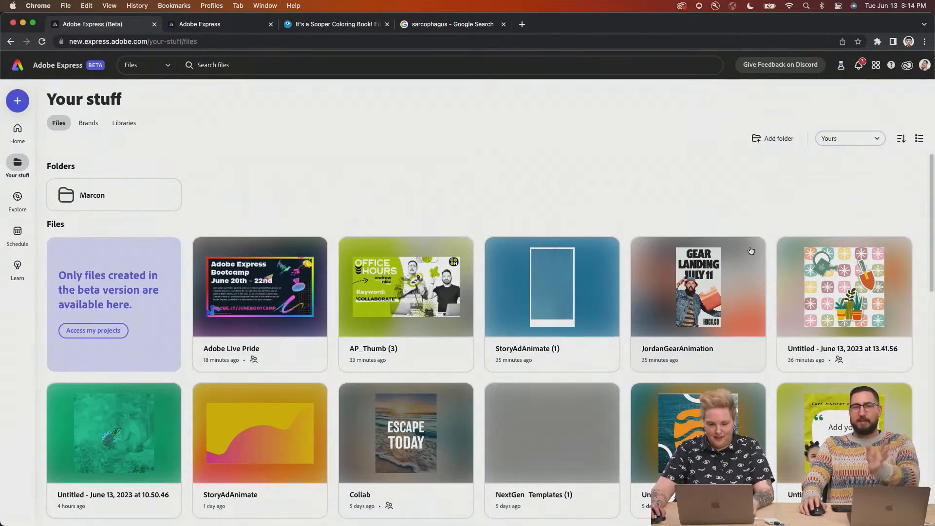
pyautogui.click(845, 272)
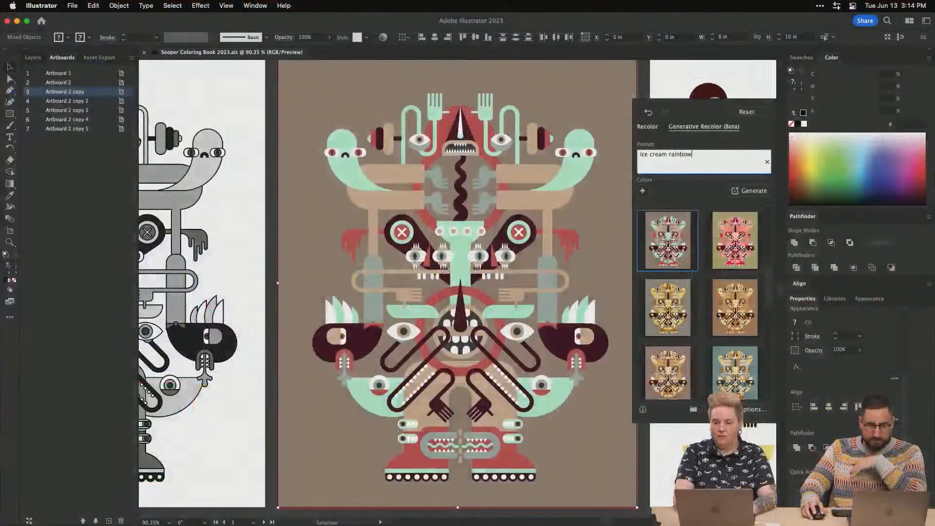
# Generate recolor variations from the prompt "ice cream rainbow sherbet" and apply the first one to the artwork
pyautogui.write('sherbet')
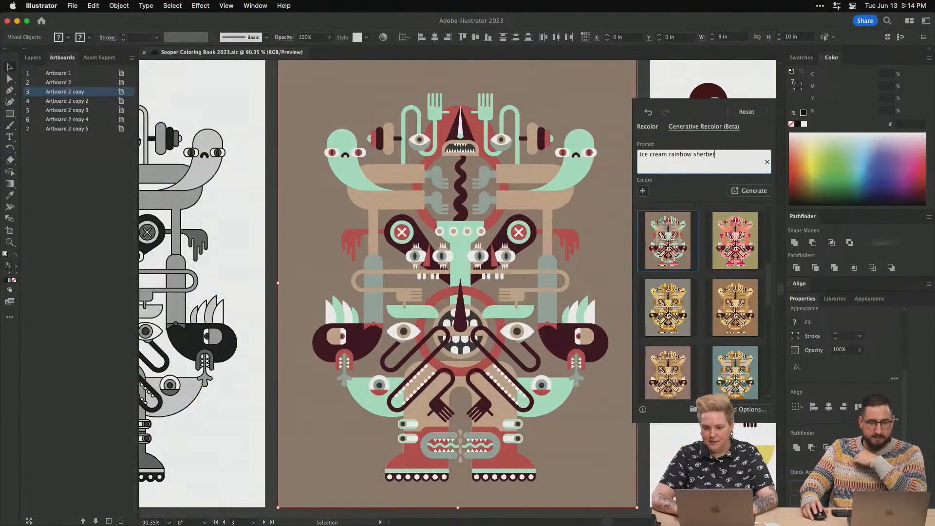
pyautogui.press('Return')
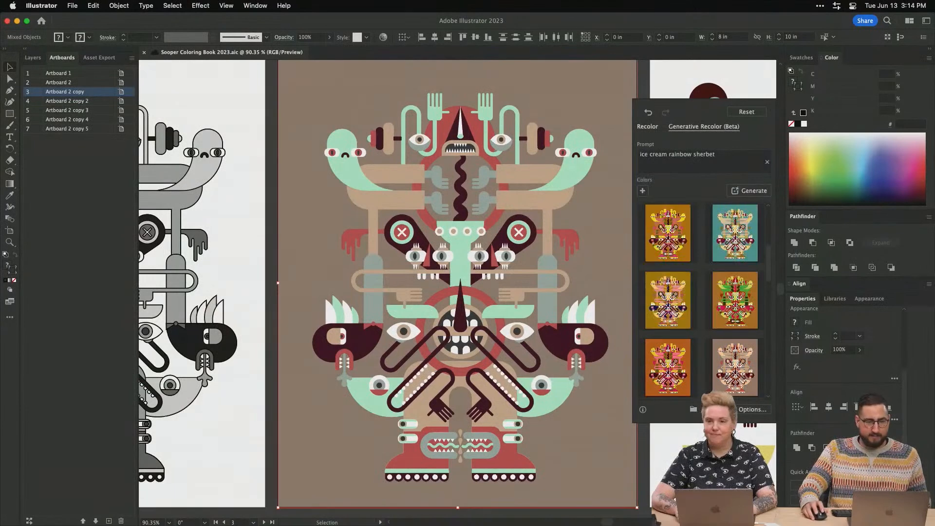
pyautogui.click(658, 223)
pyautogui.moveTo(729, 243)
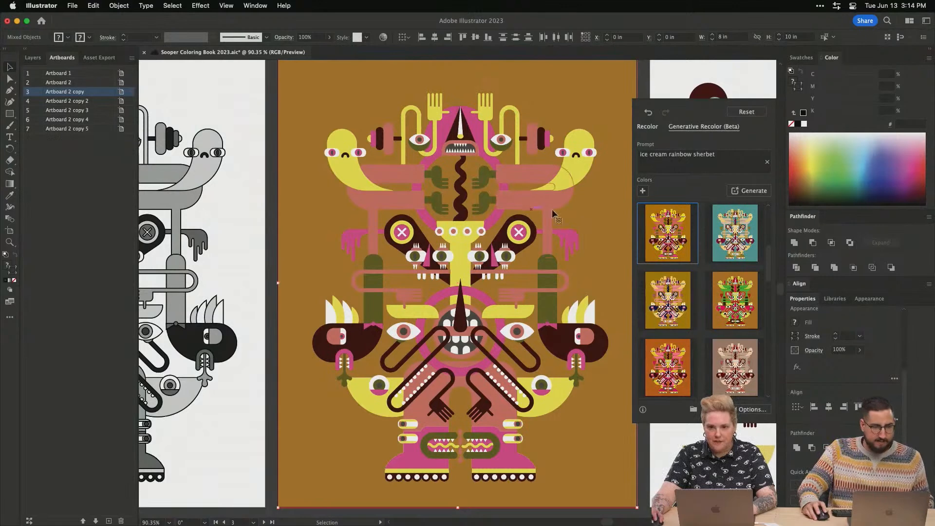
# Apply the second, third and fourth sherbet variations in turn, finishing on the brown background version with green and pink shapes
pyautogui.scroll(5, 742, 305)
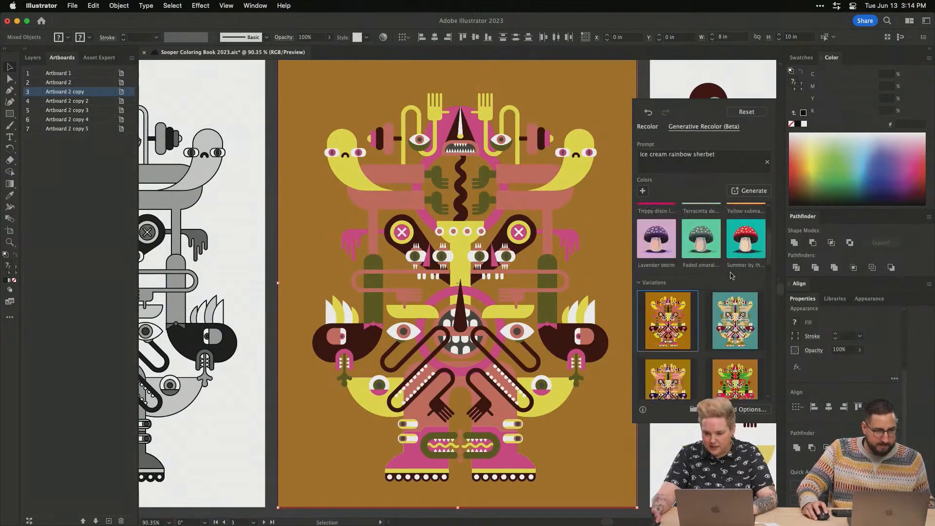
pyautogui.click(736, 335)
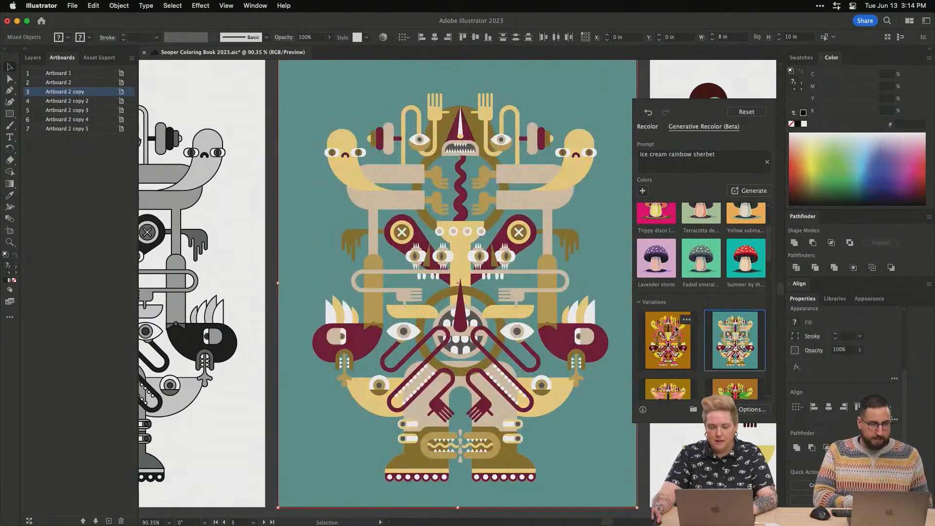
pyautogui.scroll(-3, 677, 329)
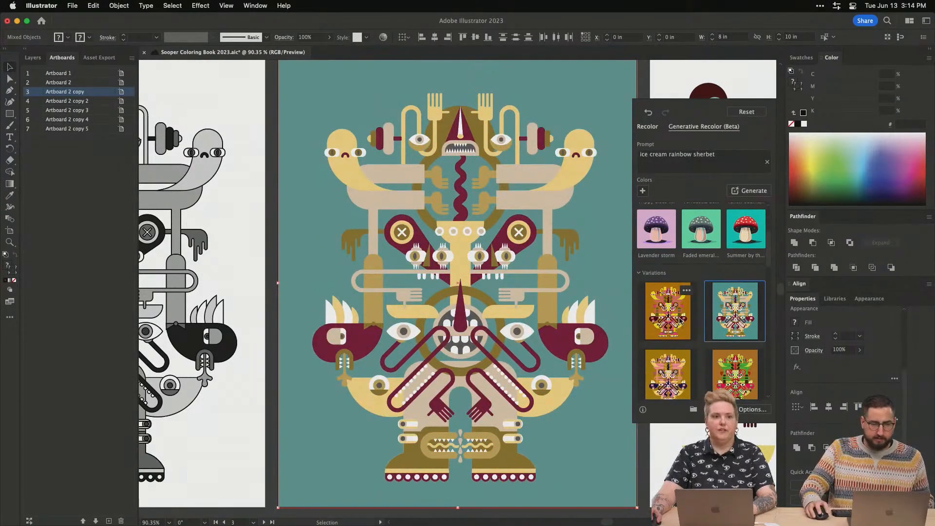
pyautogui.click(684, 379)
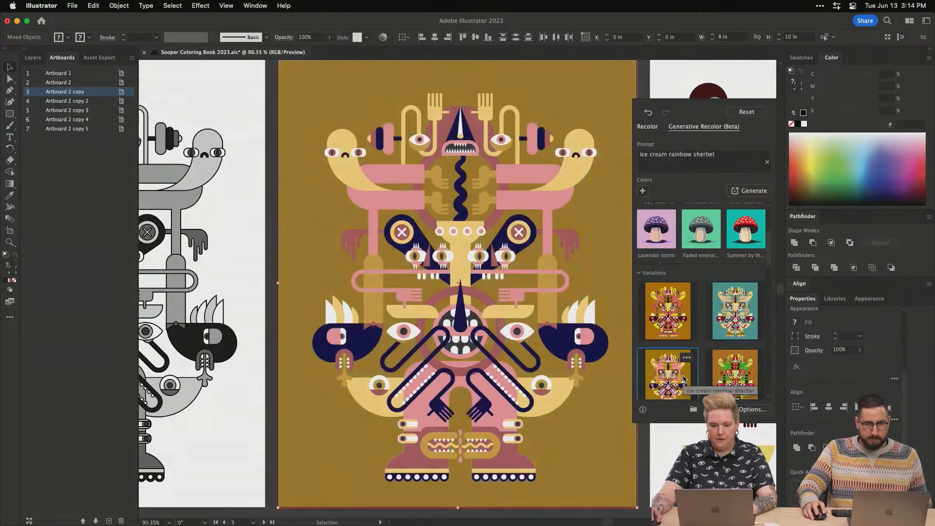
pyautogui.click(736, 379)
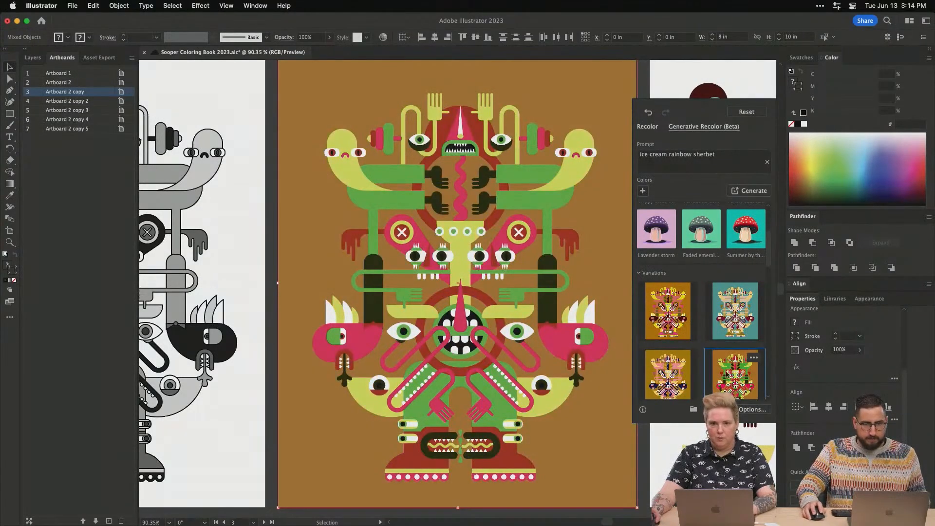
pyautogui.scroll(-2, 712, 309)
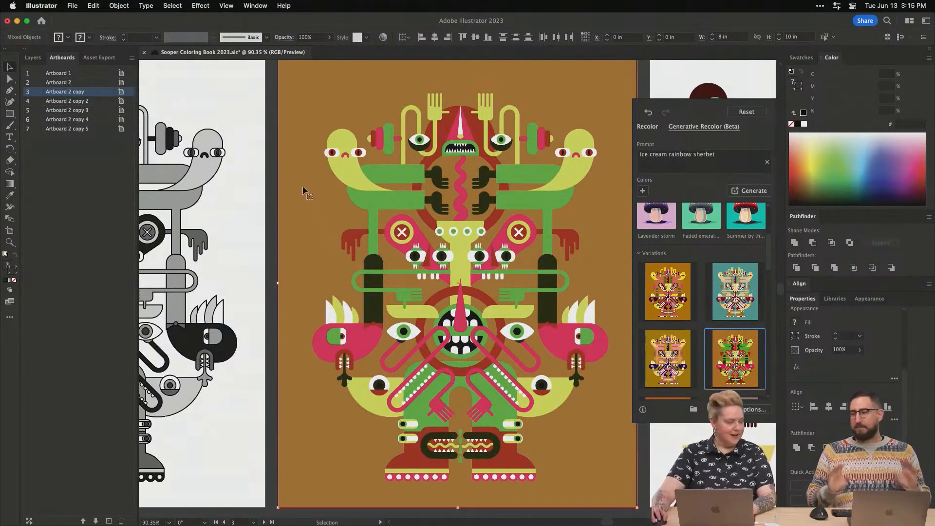
# Show the HPU library, close Generative Recolor and deselect the artwork
pyautogui.click(835, 299)
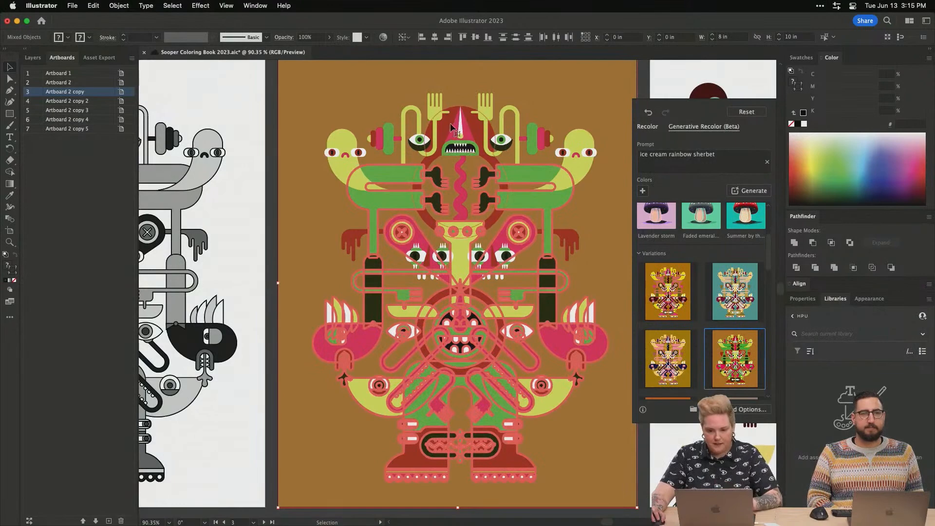
pyautogui.moveTo(492, 280)
pyautogui.mouseDown()
pyautogui.moveTo(506, 277)
pyautogui.moveTo(486, 274)
pyautogui.moveTo(504, 269)
pyautogui.moveTo(493, 282)
pyautogui.mouseUp()
pyautogui.click(644, 118)
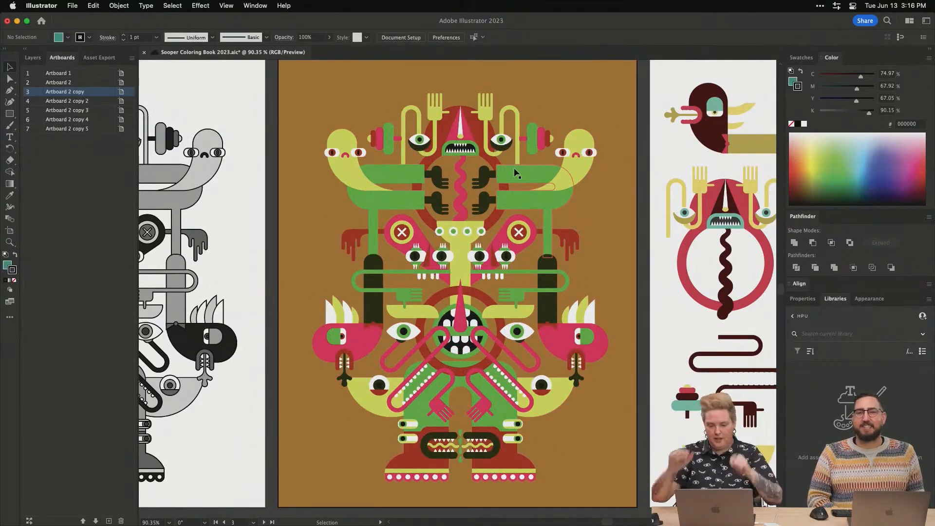
pyautogui.click(467, 136)
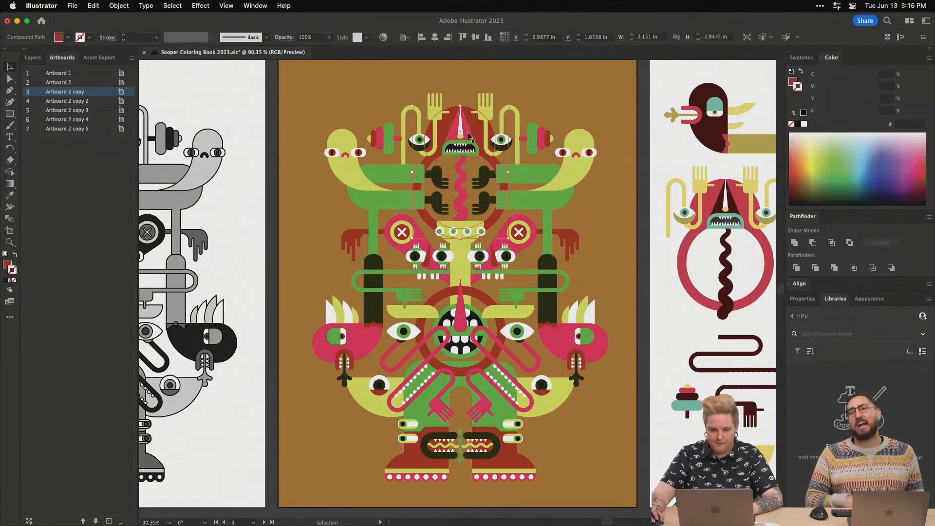
pyautogui.click(316, 88)
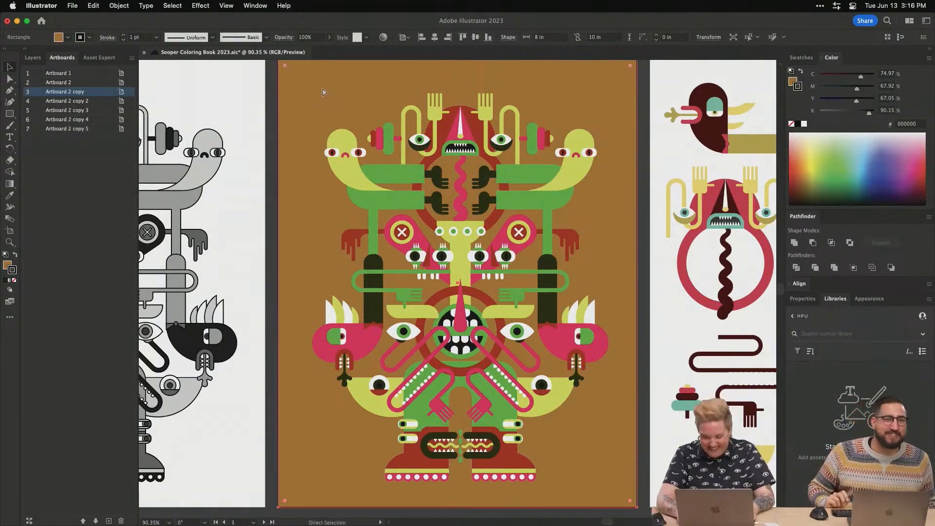
pyautogui.press('super+minus')
pyautogui.moveTo(382, 132); pyautogui.dragTo(395, 128)
pyautogui.press('super+z')
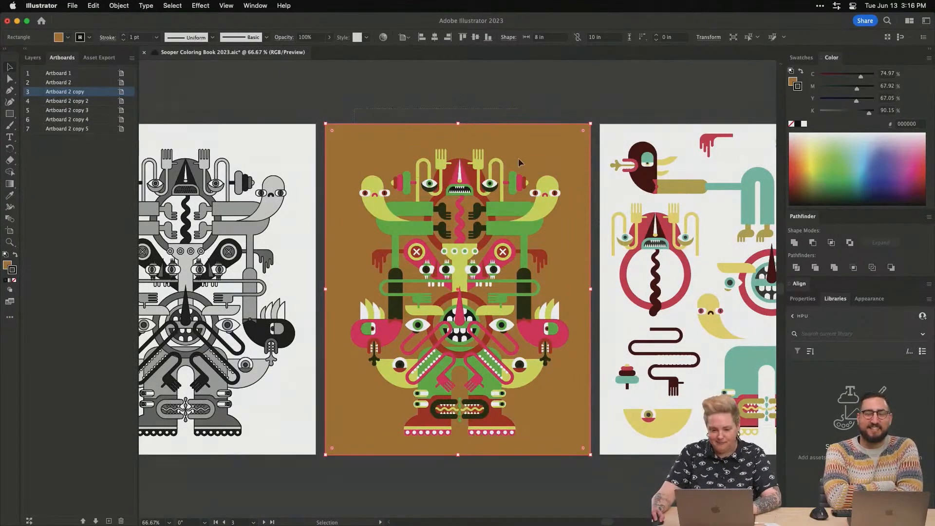
# Group the horned head, green arms and yellow ghost shapes with the brown background and send the group to the back
pyautogui.click(545, 204)
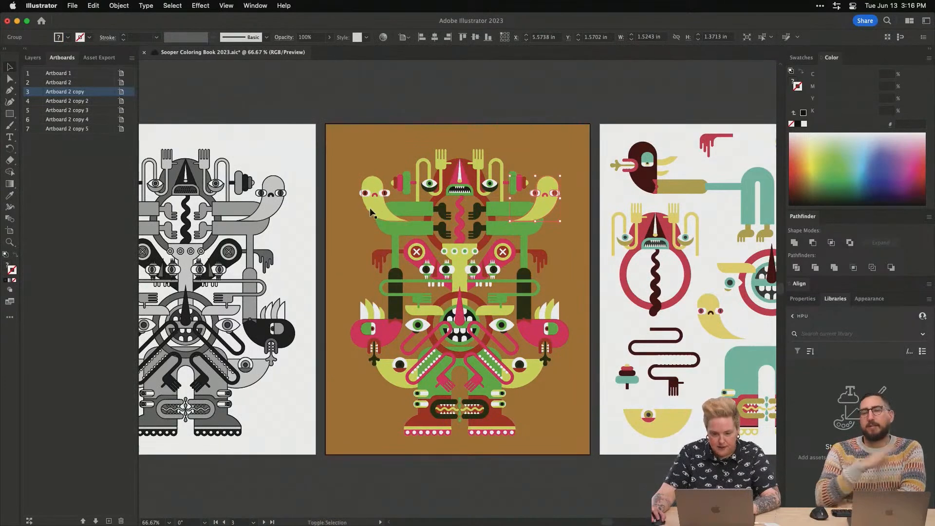
pyautogui.keyDown('shift'); pyautogui.click(370, 212); pyautogui.keyUp('shift')
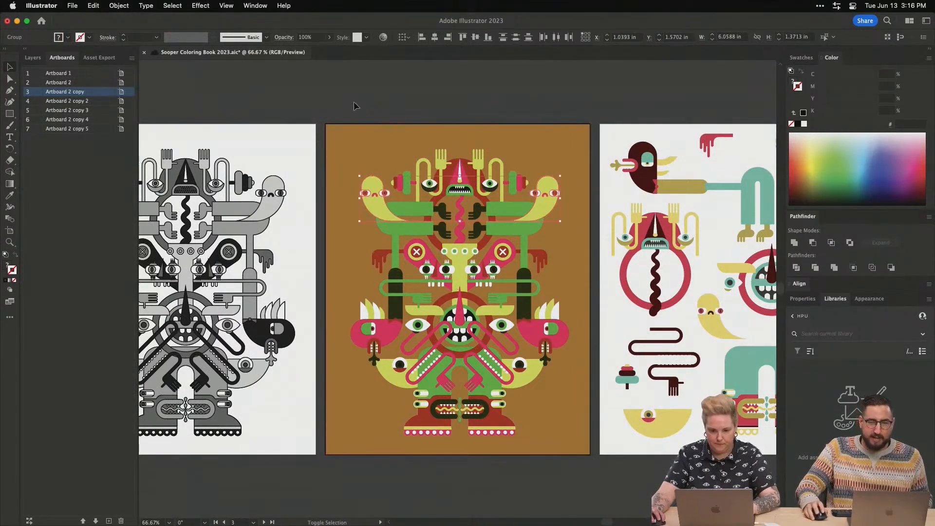
pyautogui.keyDown('shift'); pyautogui.click(550, 233); pyautogui.keyUp('shift')
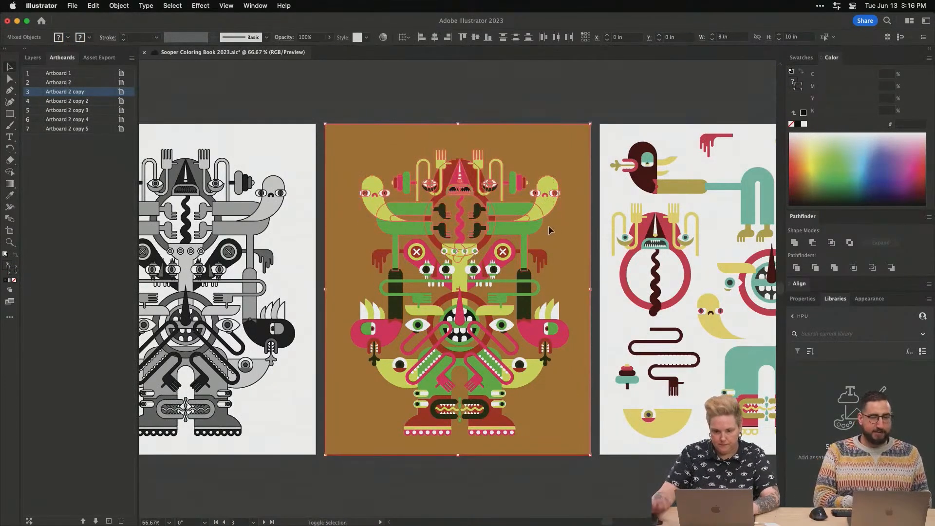
pyautogui.press('super+g')
pyautogui.press('v')
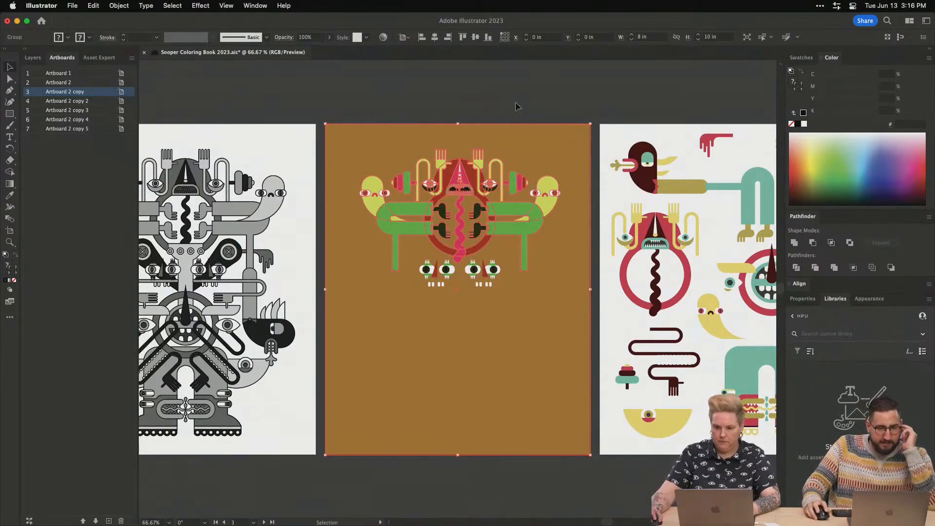
pyautogui.press('super+shift+bracketleft')
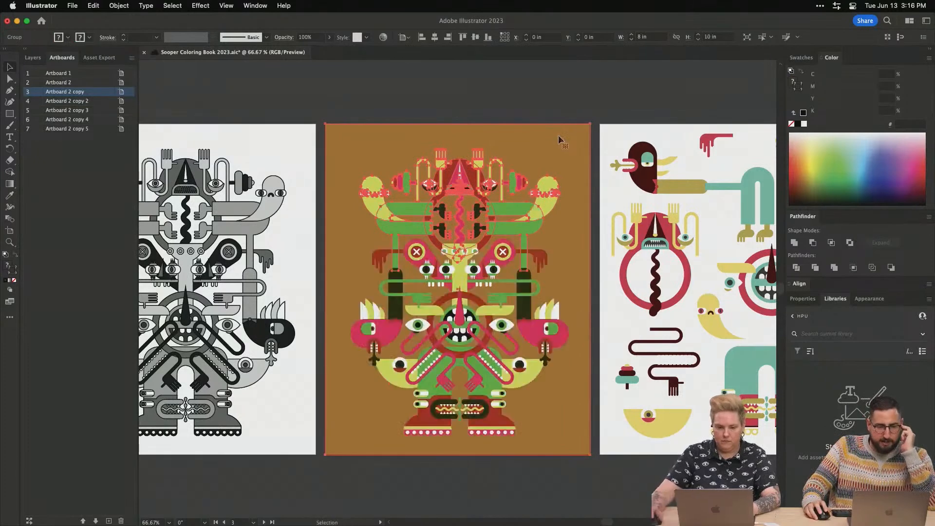
pyautogui.click(492, 112)
pyautogui.moveTo(540, 156); pyautogui.dragTo(552, 136)
pyautogui.press('super+z')
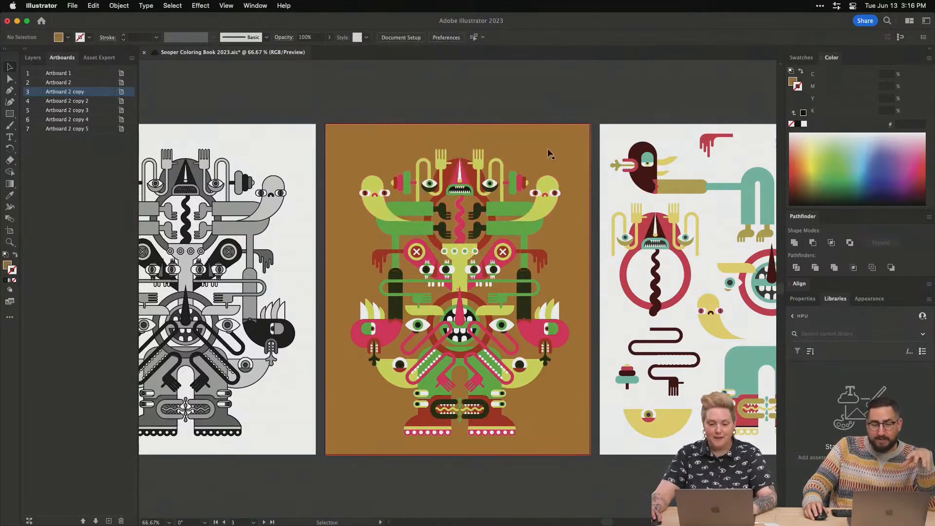
pyautogui.moveTo(530, 193); pyautogui.dragTo(533, 133)
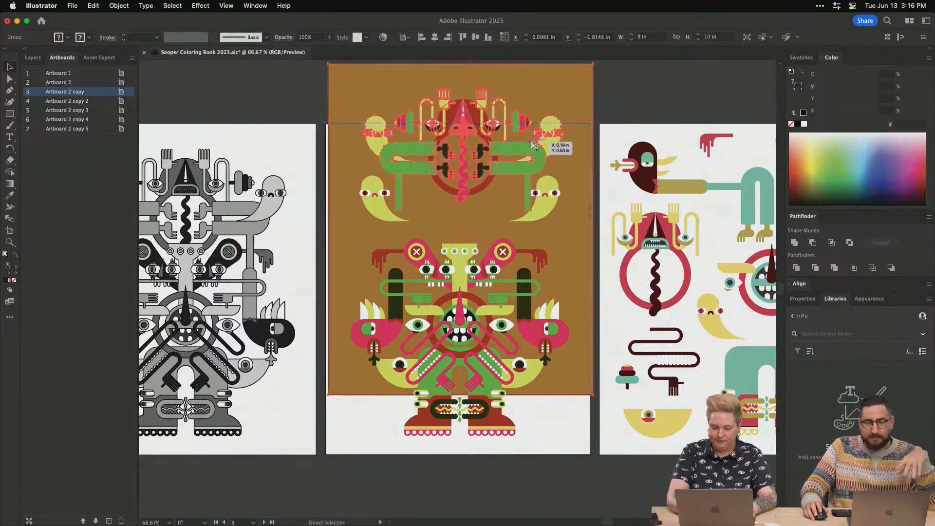
# Duplicate the whole recolored illustration onto the empty canvas area below the artboards
pyautogui.press('super+minus')
pyautogui.press('super+minus')
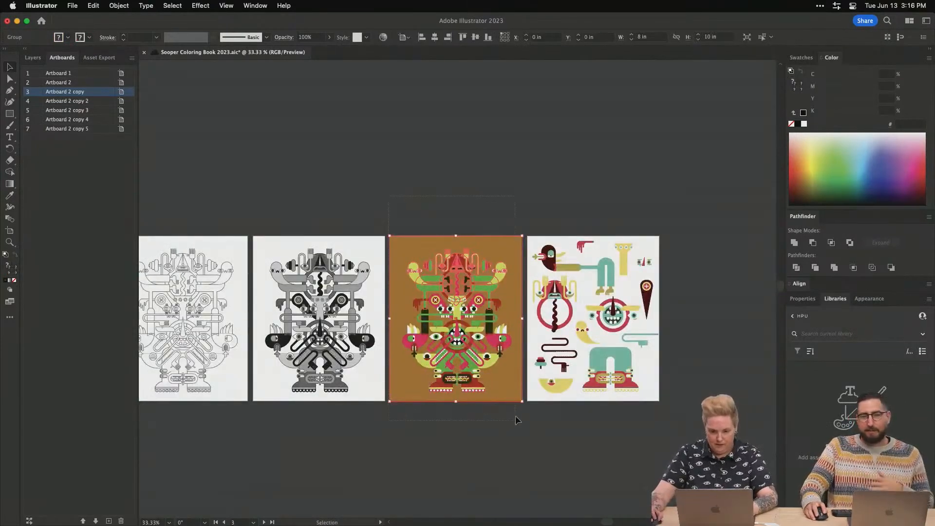
pyautogui.moveTo(515, 422); pyautogui.dragTo(515, 421)
pyautogui.keyDown('alt'); pyautogui.moveTo(504, 273); pyautogui.dragTo(603, 327); pyautogui.keyUp('alt')
pyautogui.moveTo(603, 327); pyautogui.dragTo(465, 267)
pyautogui.click(576, 265)
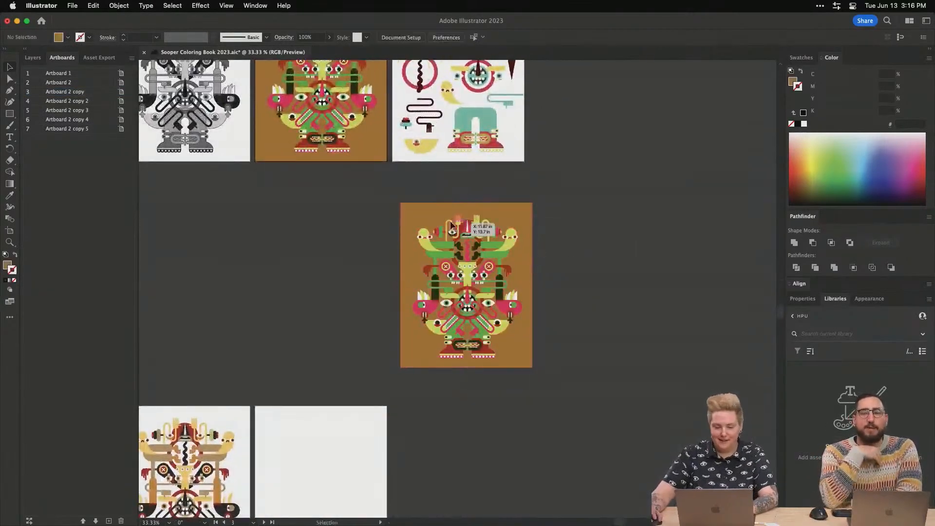
# Move the copy's head-and-arms group with its background off to the side and pull the brown rectangle away above it
pyautogui.moveTo(524, 222); pyautogui.dragTo(683, 201)
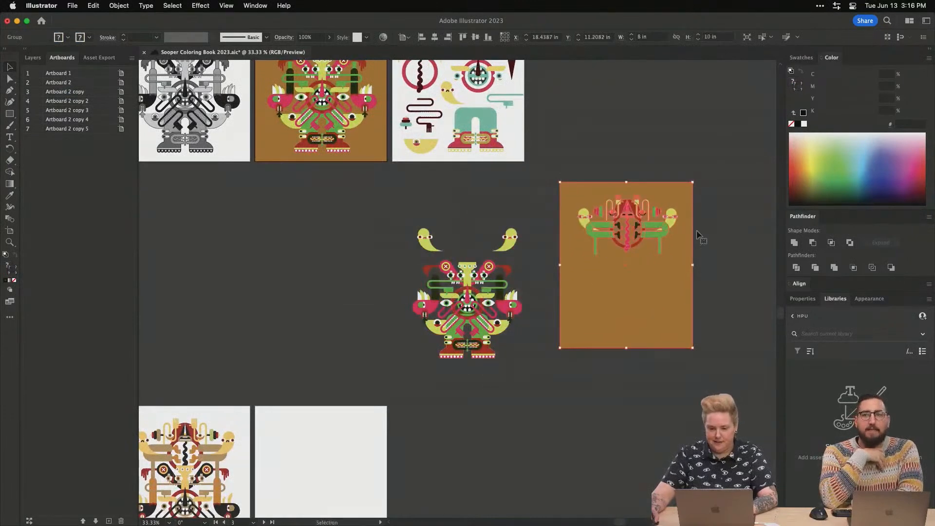
pyautogui.click(716, 267)
pyautogui.moveTo(656, 188); pyautogui.dragTo(668, 258)
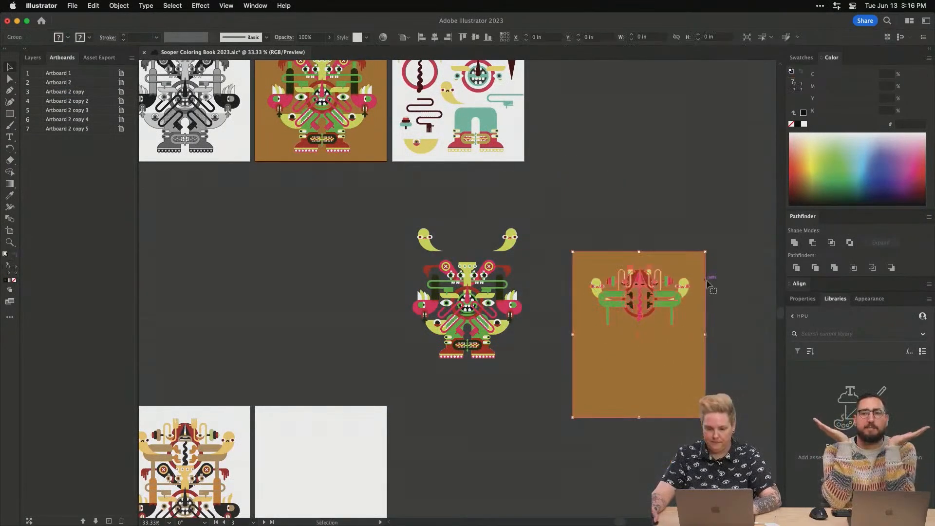
pyautogui.click(739, 280)
pyautogui.moveTo(585, 379); pyautogui.dragTo(623, 190)
pyautogui.click(671, 308)
# Add the head-and-arms group and the pair of yellow ghost shapes to the HPU library
pyautogui.moveTo(596, 271); pyautogui.dragTo(823, 389)
pyautogui.press('a')
pyautogui.moveTo(401, 233); pyautogui.dragTo(911, 456)
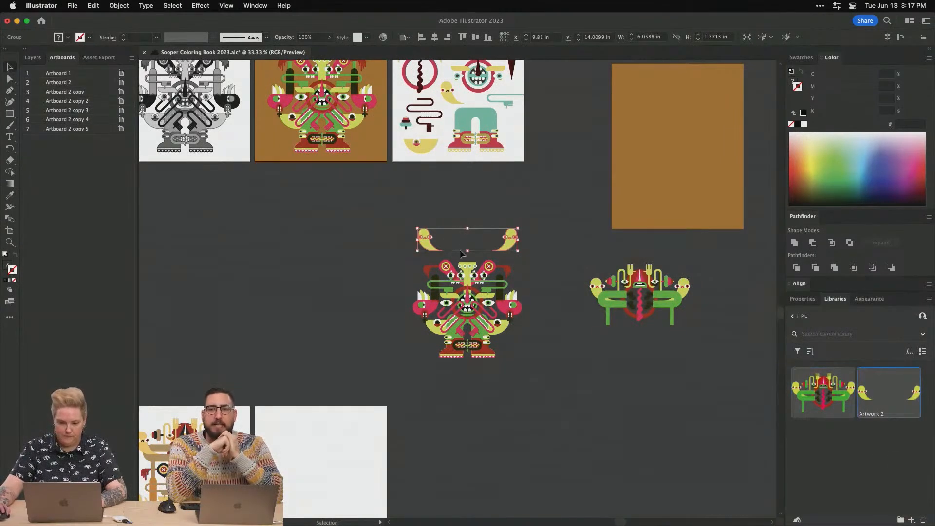
# Group the copy's button-eyed middle section, round mouth and red birds, and move the group below the remaining figure
pyautogui.moveTo(457, 277); pyautogui.dragTo(498, 282)
pyautogui.press('super+z')
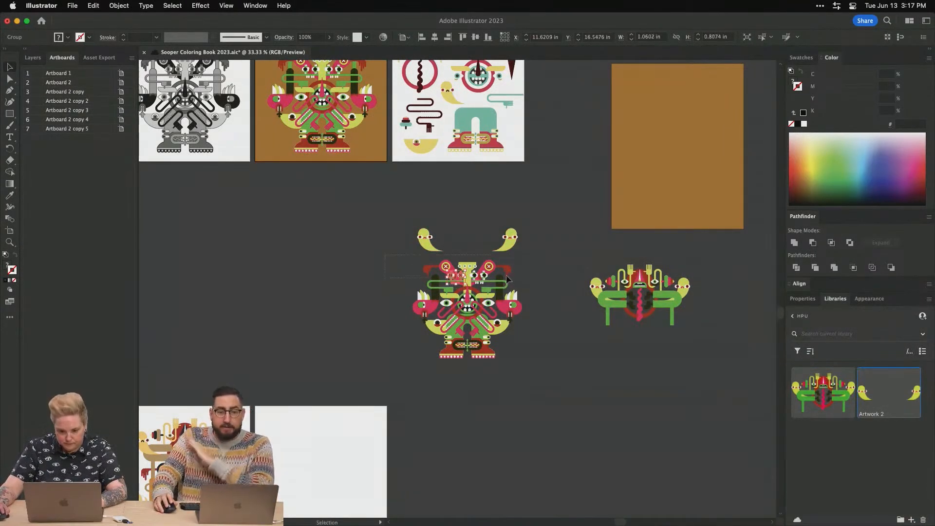
pyautogui.moveTo(529, 294); pyautogui.dragTo(517, 312)
pyautogui.keyDown('shift'); pyautogui.click(417, 307); pyautogui.keyUp('shift')
pyautogui.press('super+g')
pyautogui.moveTo(436, 305); pyautogui.dragTo(577, 419)
pyautogui.click(678, 402)
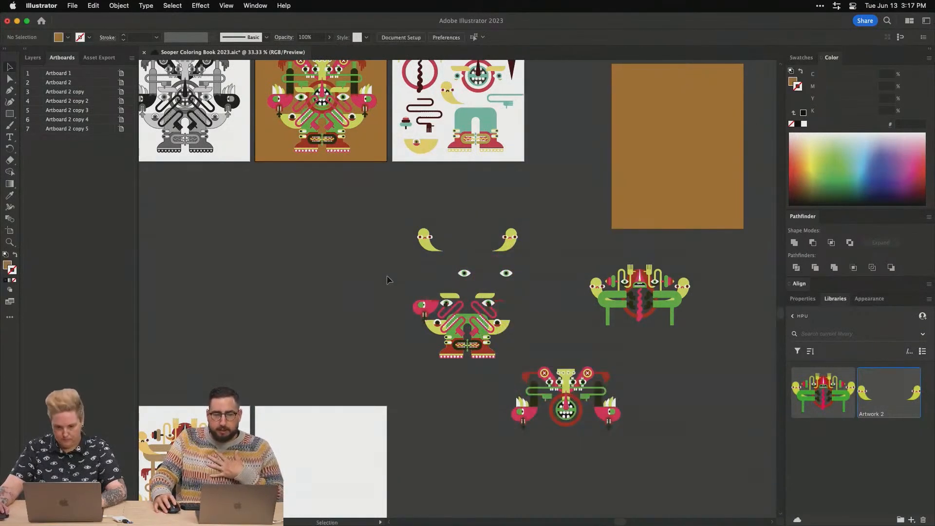
# Move the button-eyed middle section beneath the head-and-arms group and delete the stray red bird
pyautogui.moveTo(563, 381); pyautogui.dragTo(848, 462)
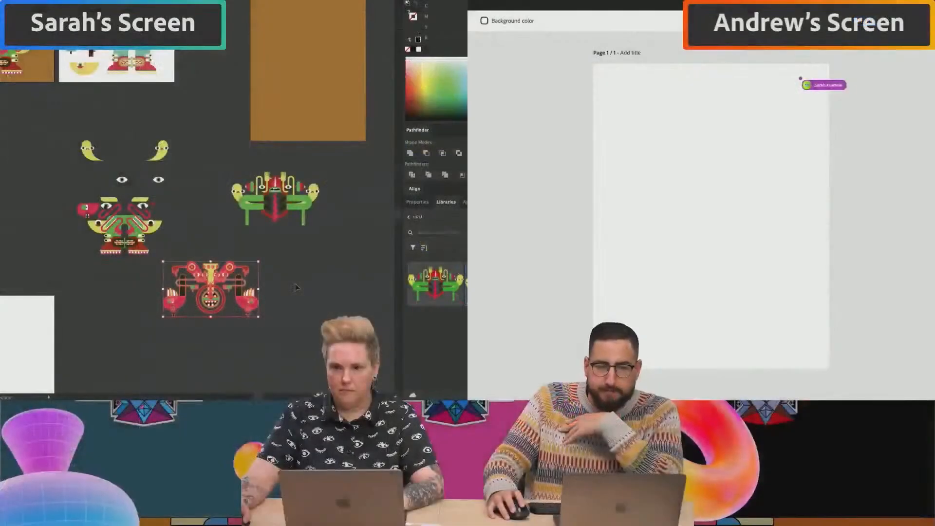
pyautogui.moveTo(206, 280); pyautogui.dragTo(276, 264)
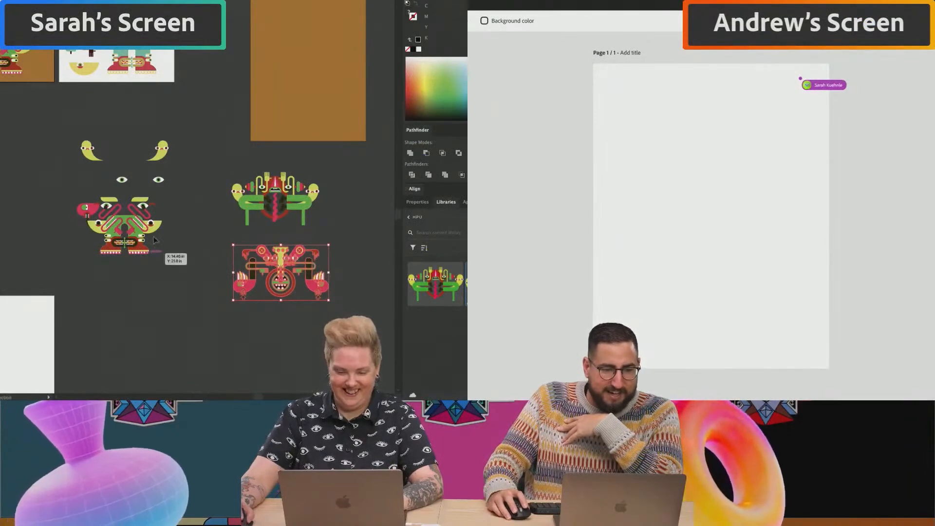
pyautogui.click(91, 209)
pyautogui.press('Delete')
# Add the separated pair of green eyes to the HPU library
pyautogui.click(155, 205)
pyautogui.press('z')
pyautogui.moveTo(105, 202); pyautogui.dragTo(35, 235)
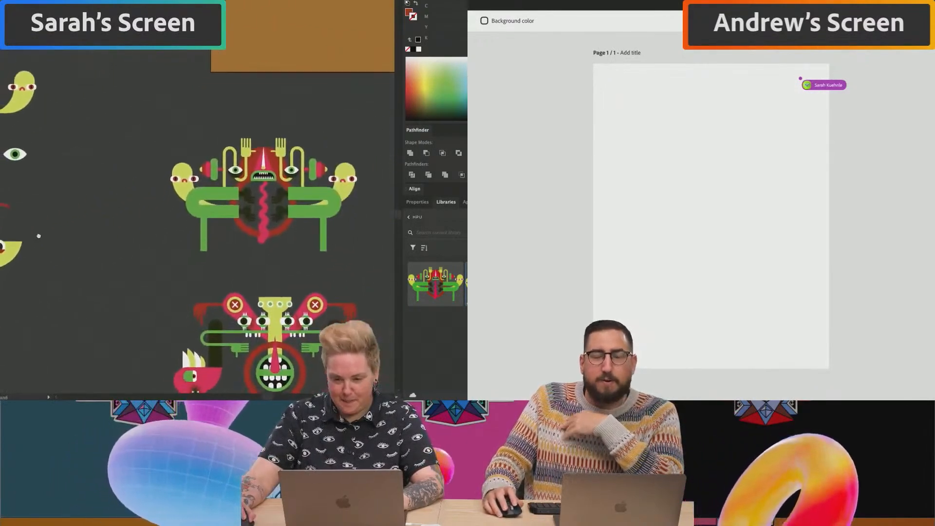
pyautogui.click(2, 244)
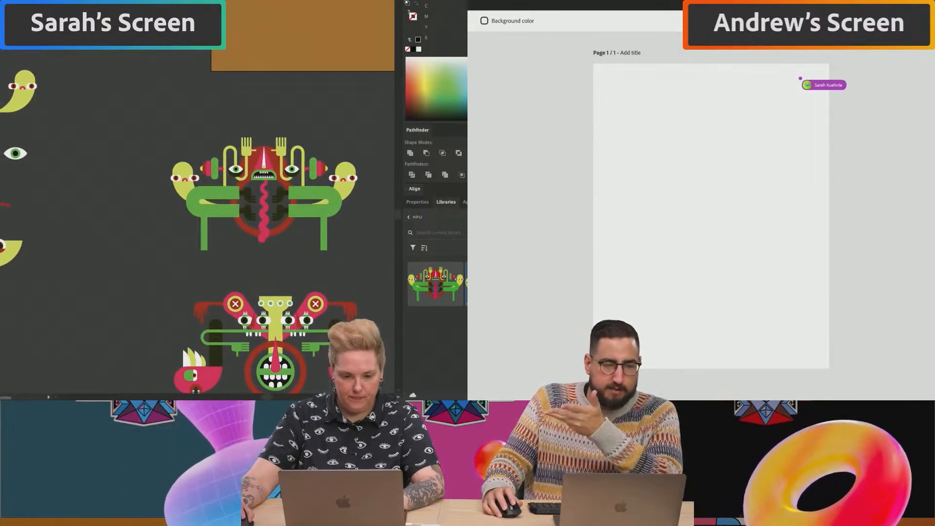
pyautogui.moveTo(2, 217); pyautogui.dragTo(434, 329)
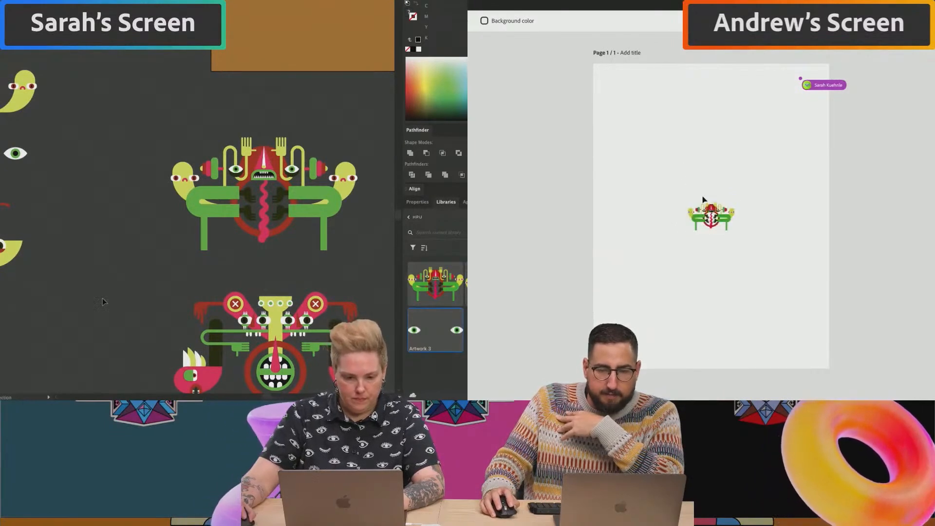
# In the Adobe Express design, enlarge the head-and-arms artwork to nearly the page width and place it at the page's lower edge
pyautogui.moveTo(80, 306); pyautogui.dragTo(1, 258)
pyautogui.moveTo(737, 232); pyautogui.dragTo(862, 311)
pyautogui.moveTo(22, 226); pyautogui.dragTo(83, 270)
pyautogui.moveTo(862, 311); pyautogui.dragTo(900, 330)
pyautogui.moveTo(83, 270); pyautogui.dragTo(95, 275)
pyautogui.moveTo(900, 329); pyautogui.dragTo(903, 334)
pyautogui.moveTo(95, 275); pyautogui.dragTo(97, 278)
pyautogui.moveTo(847, 298); pyautogui.dragTo(749, 349)
pyautogui.click(97, 277)
# Isolate the row of four eyes in the button-eyed middle section and add it to the HPU library
pyautogui.hscroll(3, 195, 220)
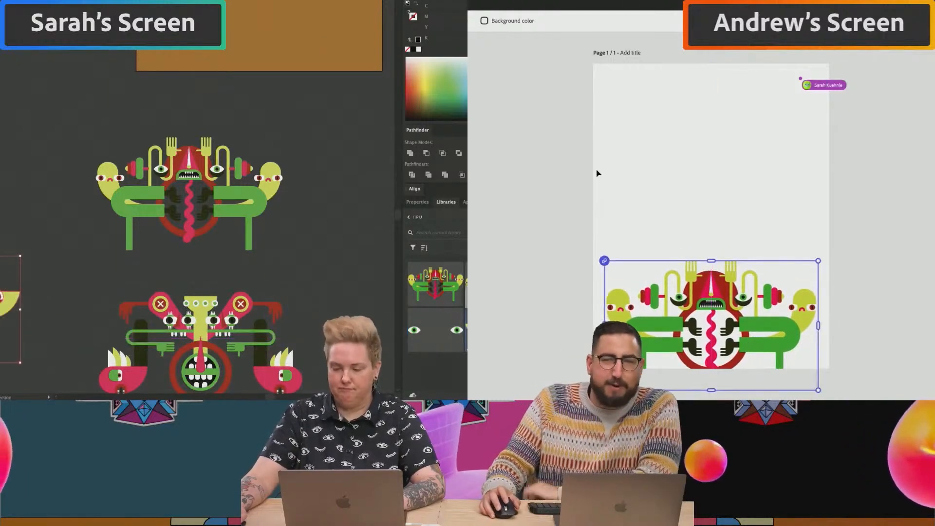
pyautogui.click(265, 333)
pyautogui.moveTo(305, 316); pyautogui.dragTo(293, 229)
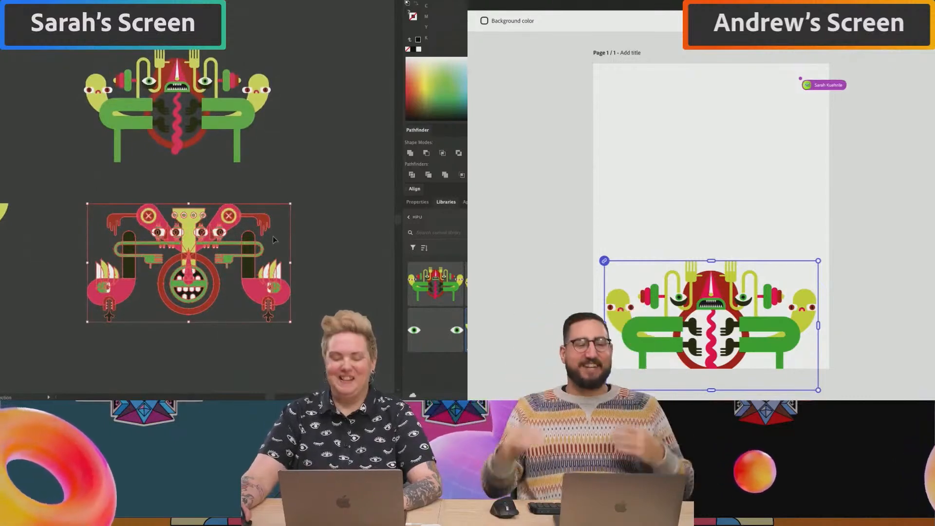
pyautogui.moveTo(193, 233); pyautogui.dragTo(206, 237)
pyautogui.press('super+shift+a')
pyautogui.click(206, 236)
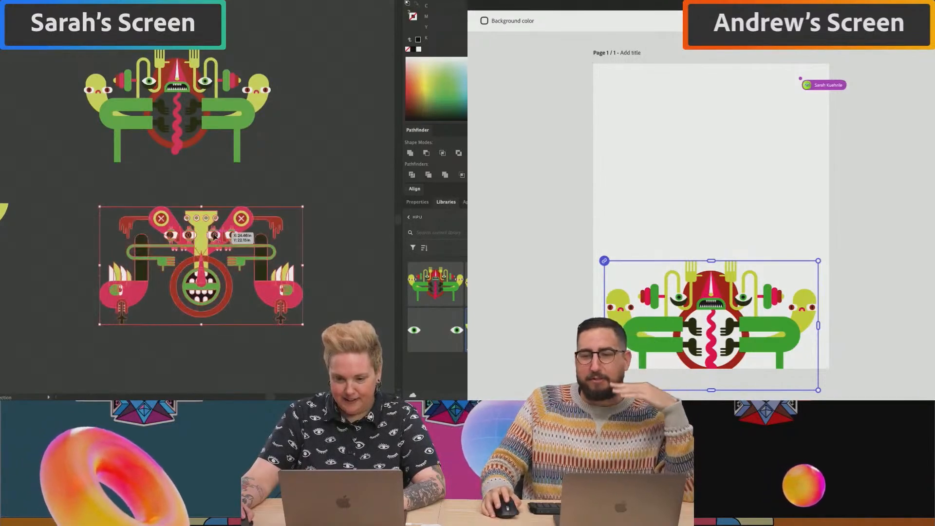
pyautogui.doubleClick(206, 236)
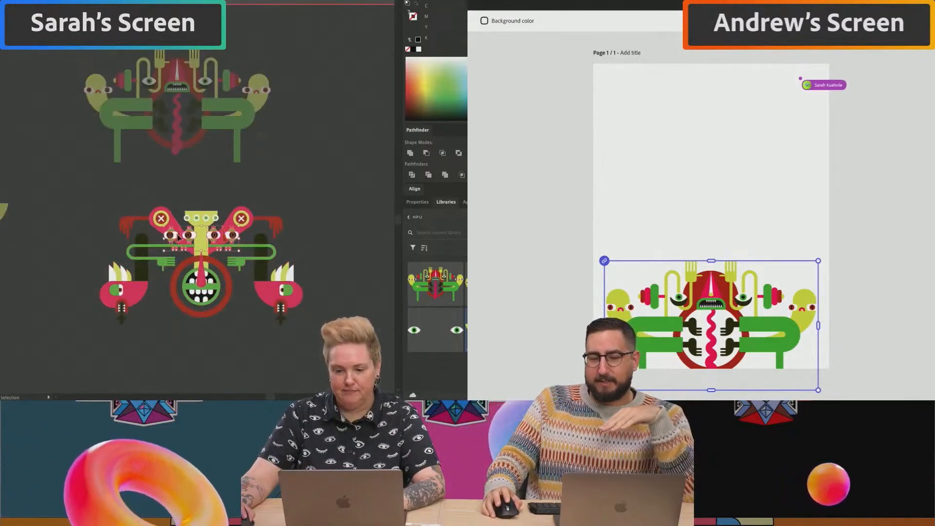
pyautogui.doubleClick(296, 200)
pyautogui.press('super+v')
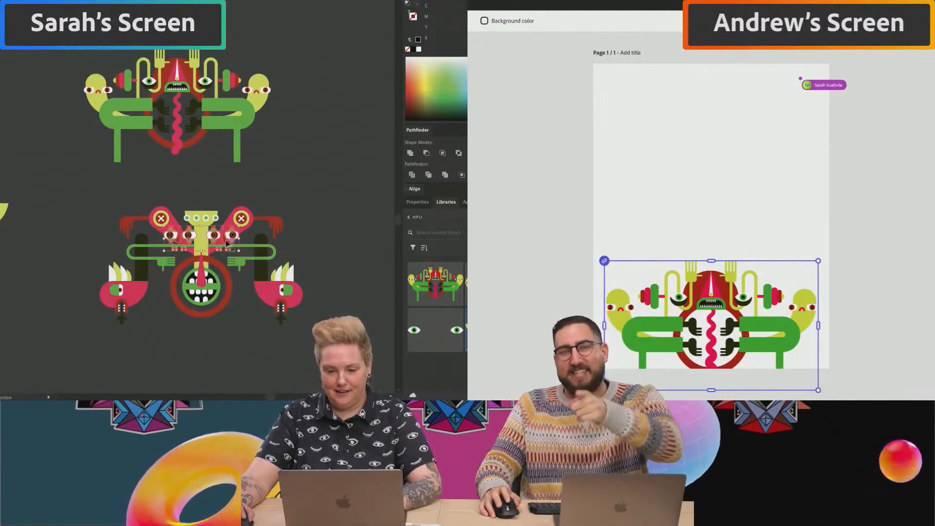
pyautogui.moveTo(232, 236); pyautogui.dragTo(438, 292)
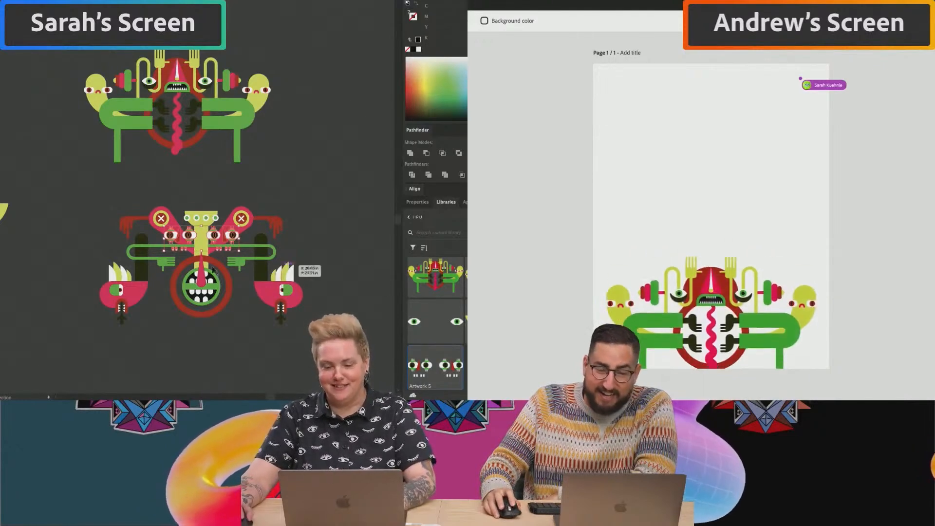
# Move the row of four eyes out of the button-eyed figure to the empty canvas above and beside it
pyautogui.moveTo(180, 244); pyautogui.dragTo(347, 167)
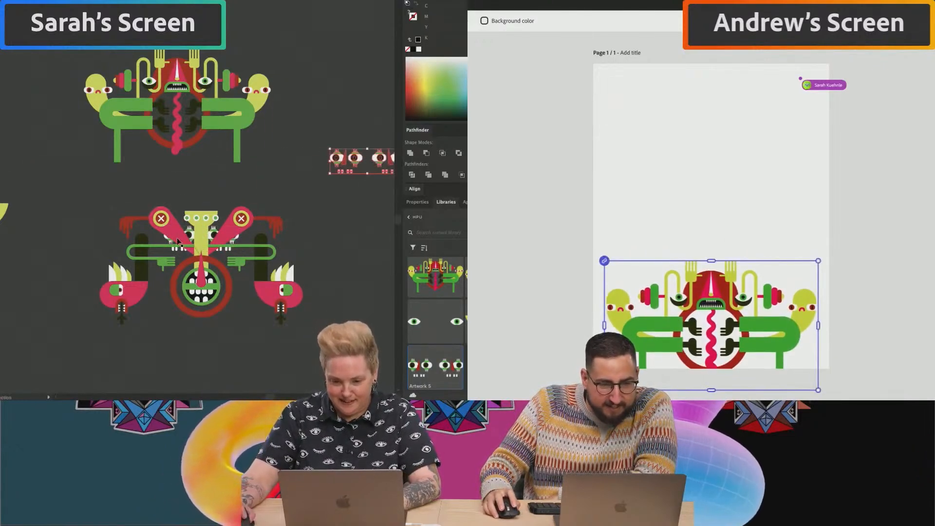
pyautogui.click(164, 259)
pyautogui.moveTo(164, 258); pyautogui.dragTo(189, 243)
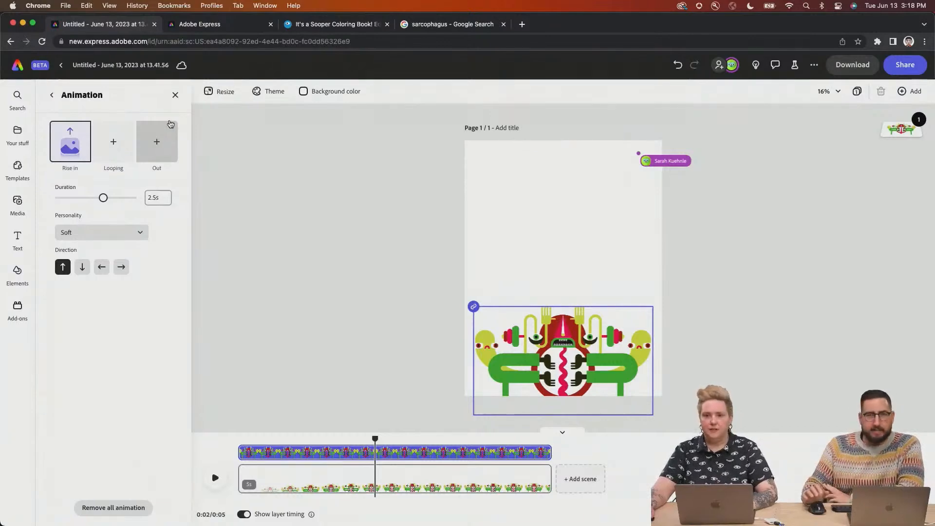
# View the cover photo on the Studio Sooper coloring book page and return to the Adobe Express design
pyautogui.click(359, 29)
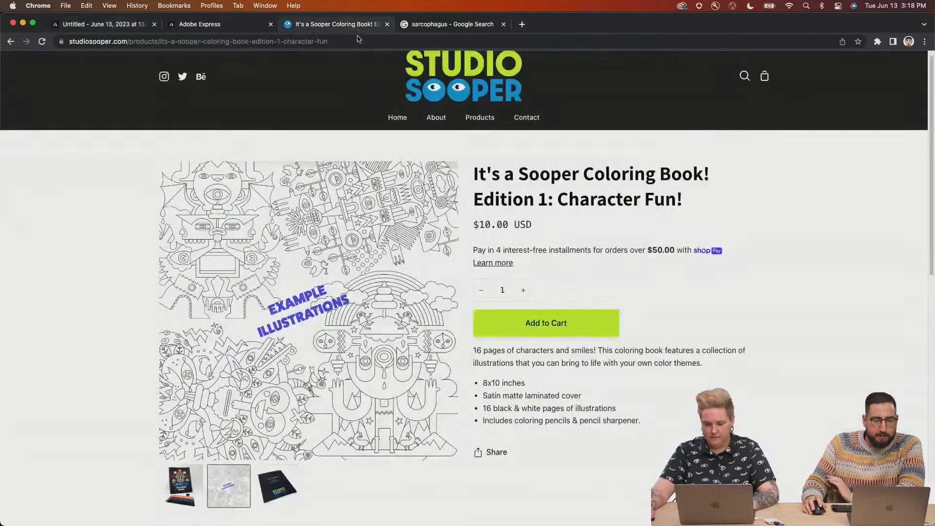
pyautogui.scroll(1, 261, 249)
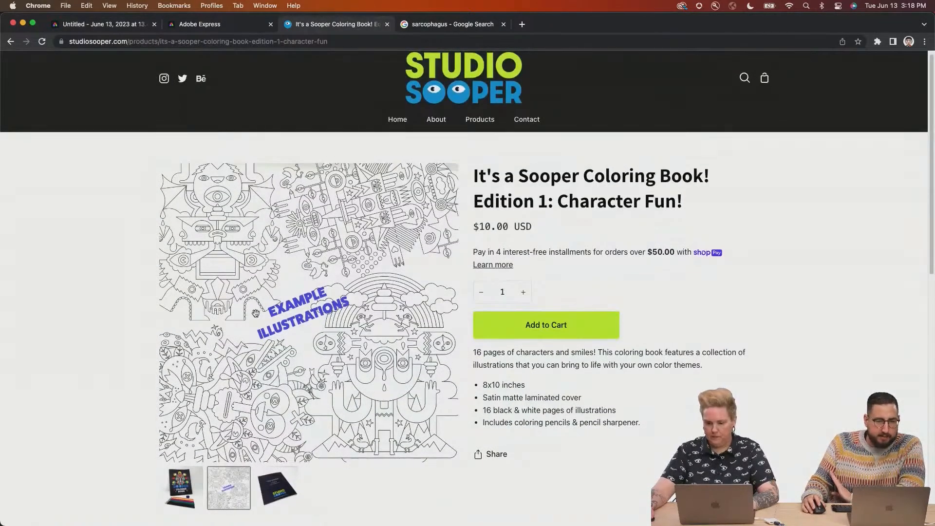
pyautogui.click(186, 493)
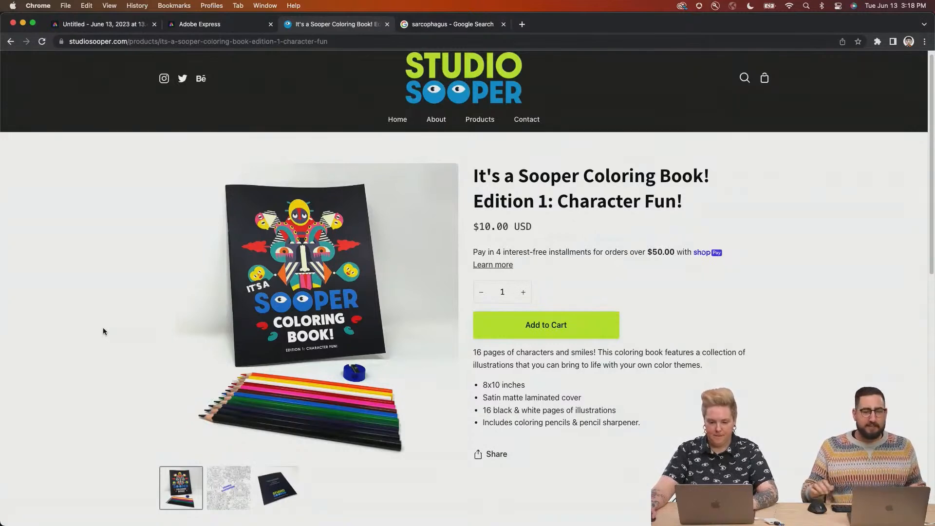
pyautogui.click(242, 27)
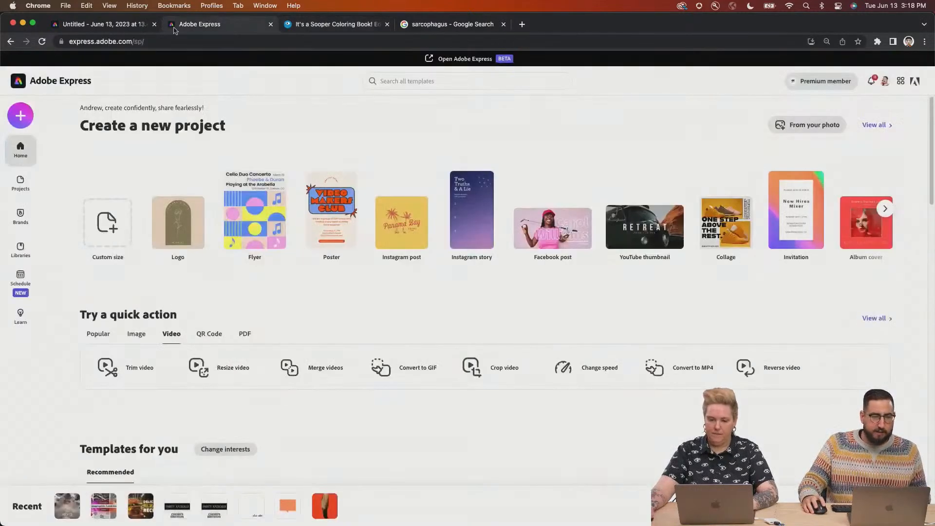
pyautogui.click(111, 25)
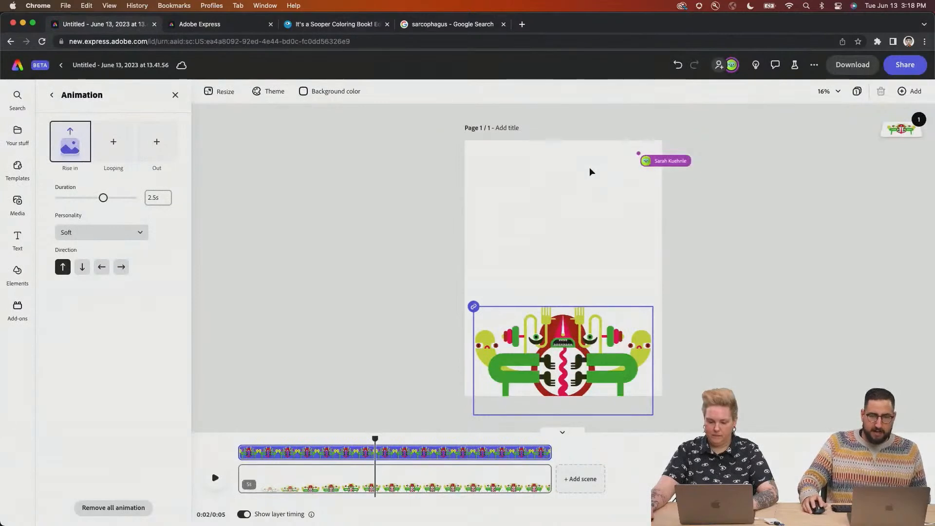
# Add the sample text Mercury with its liquid mercury text effect to the page above the artwork
pyautogui.click(512, 181)
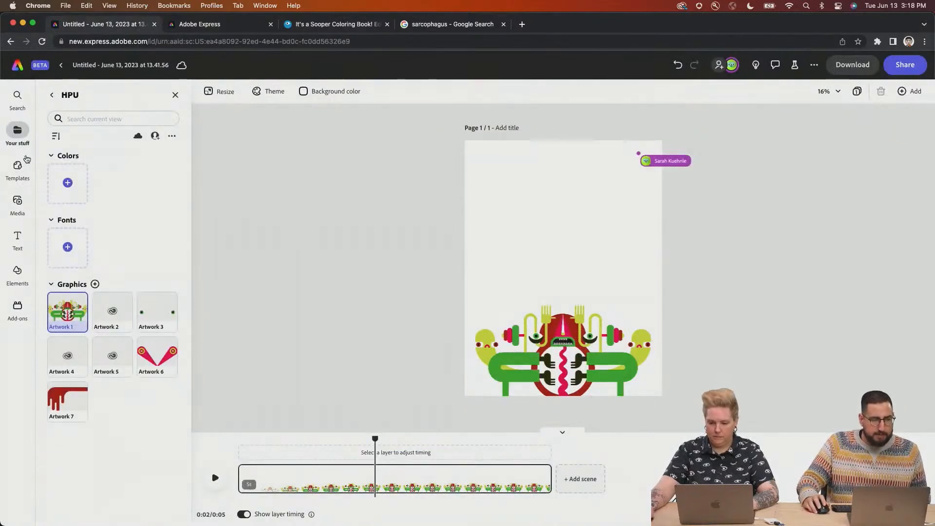
pyautogui.click(14, 251)
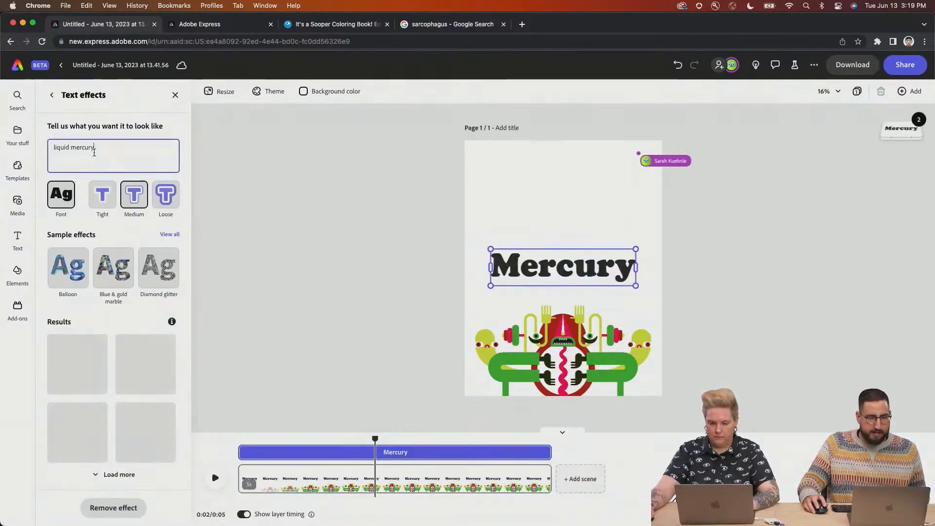
# Try TITLE as the text effect prompt with the Loose fit, and remove the effect from the Mercury text
pyautogui.moveTo(95, 147); pyautogui.dragTo(50, 146)
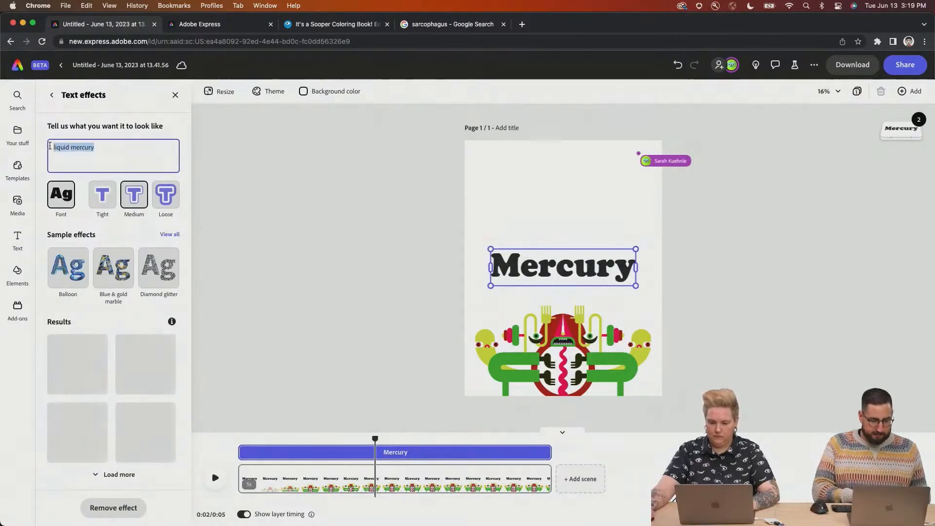
pyautogui.write('TITLE')
pyautogui.click(179, 192)
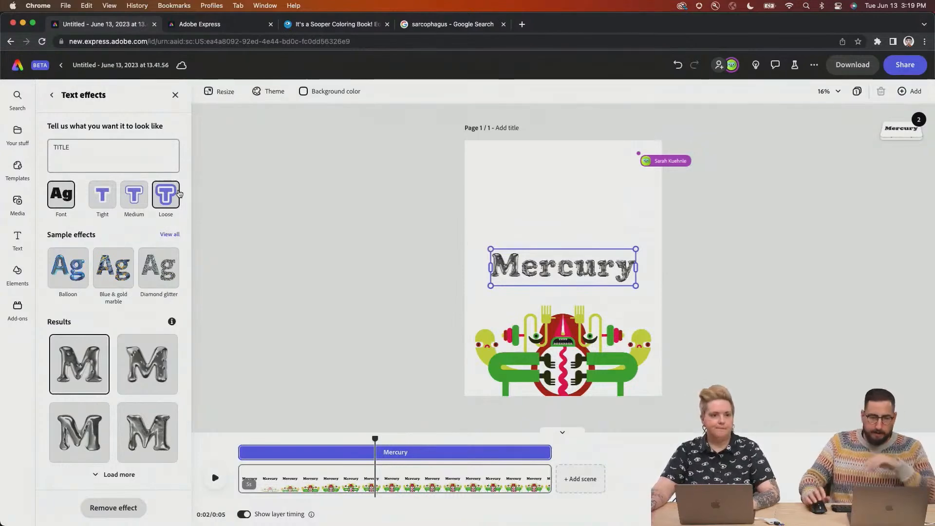
pyautogui.doubleClick(73, 149)
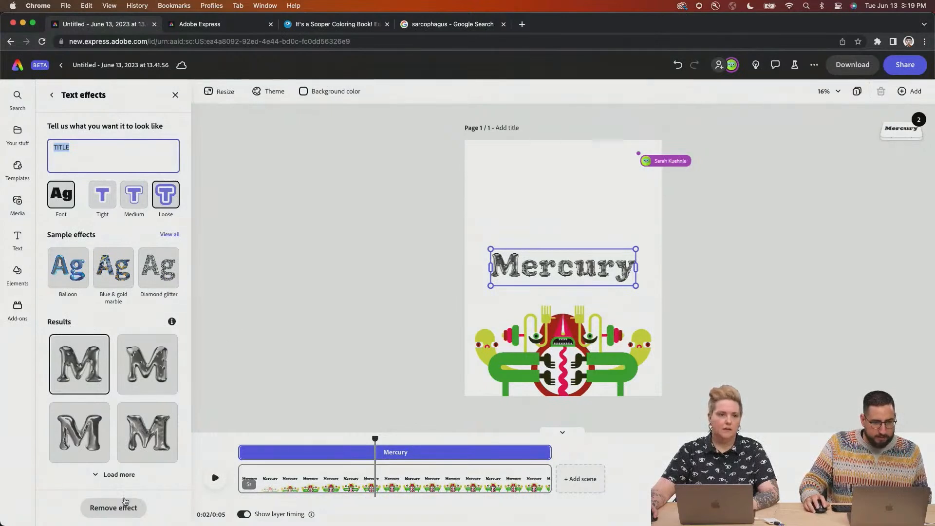
pyautogui.click(122, 508)
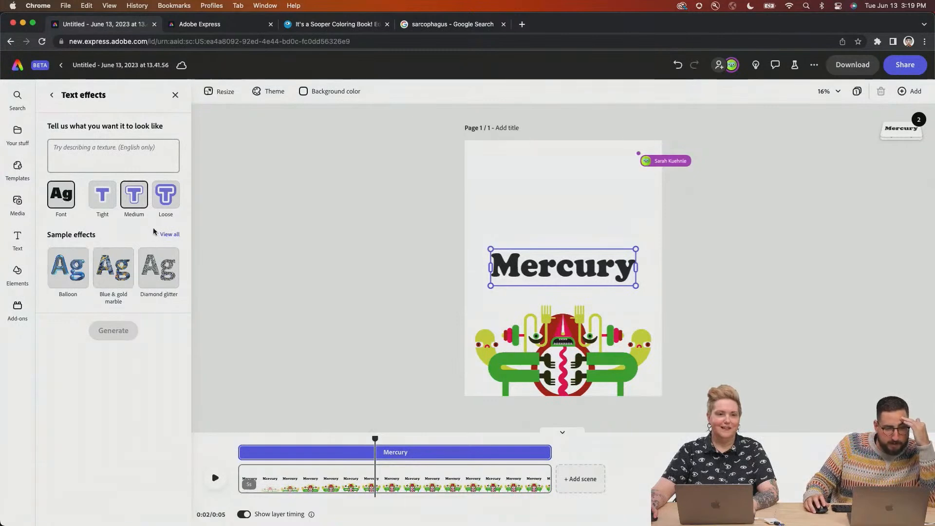
# Generate a text effect on the Mercury text from the prompt RAINBOW SHERBERT
pyautogui.click(117, 154)
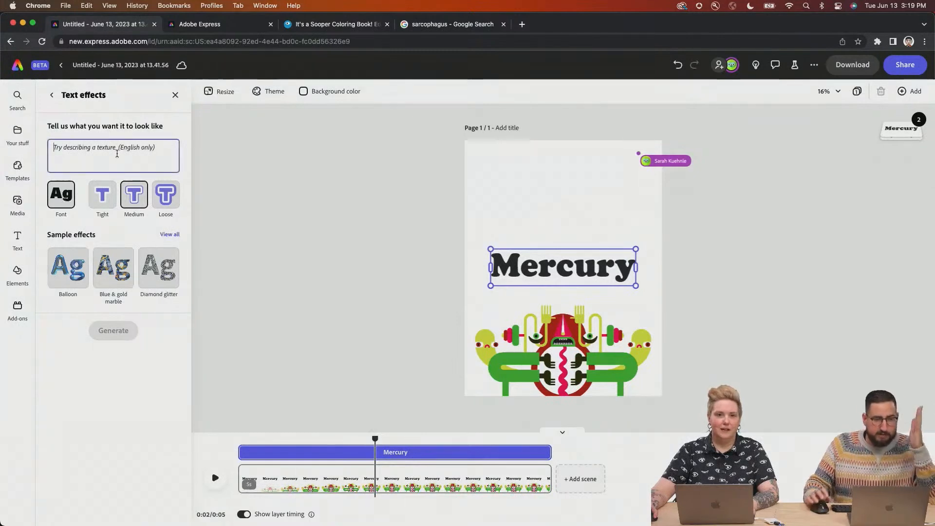
pyautogui.write('RAINB')
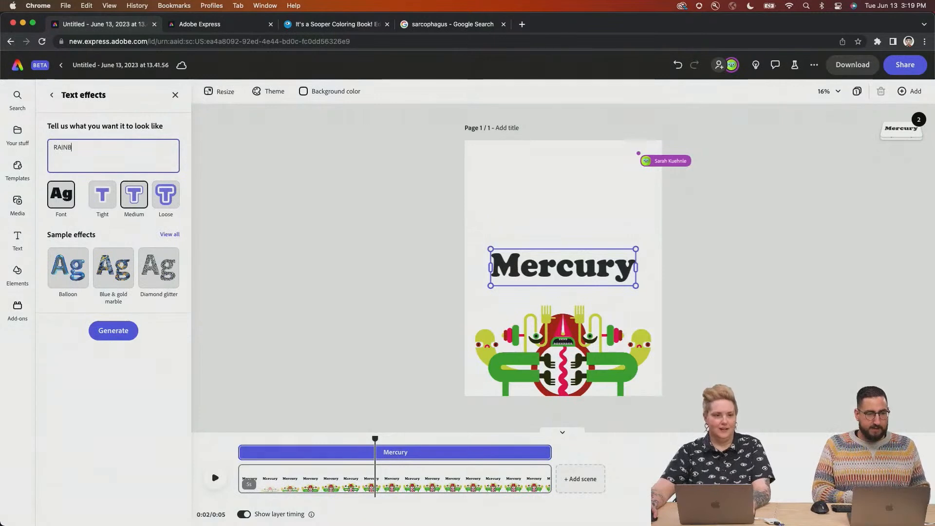
pyautogui.write('OW SHERBERT')
pyautogui.press('Return')
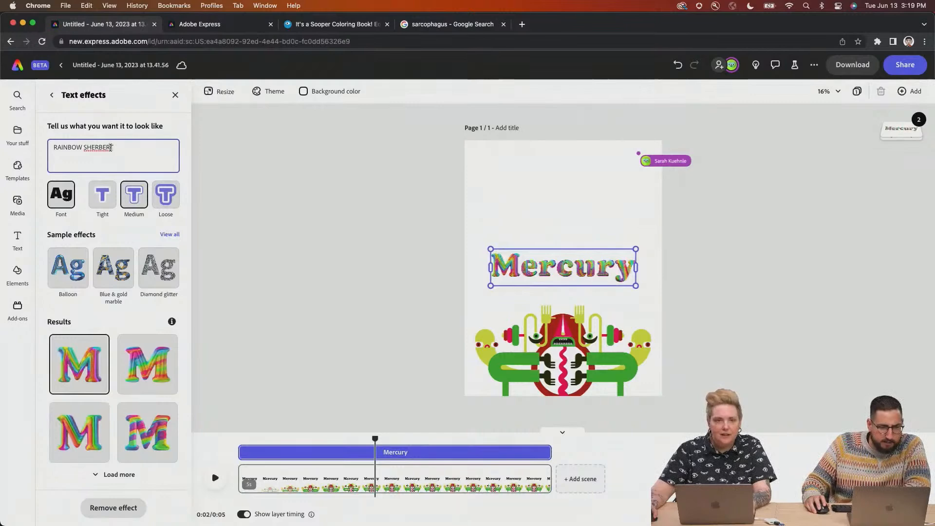
# Correct the effect prompt to RAINBOW SHERBET, regenerate the text effect and apply the first result
pyautogui.rightClick(107, 149)
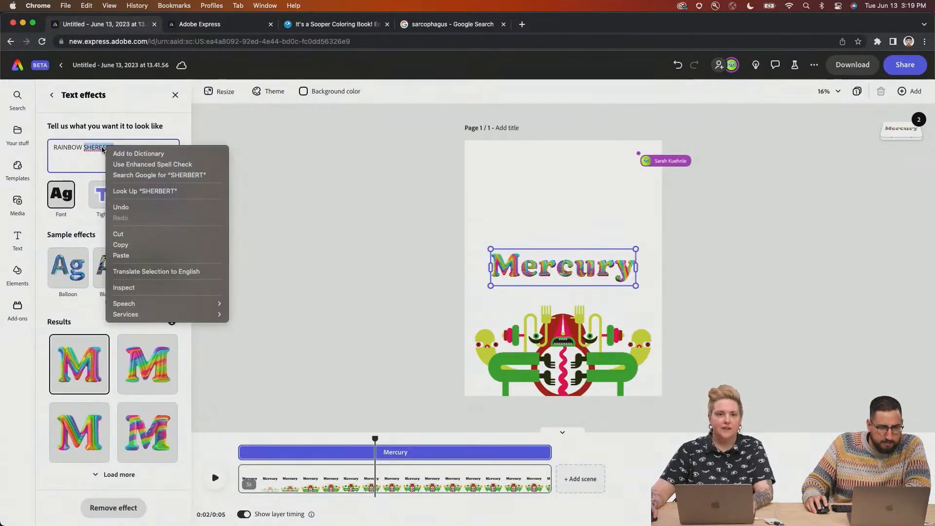
pyautogui.press('Escape')
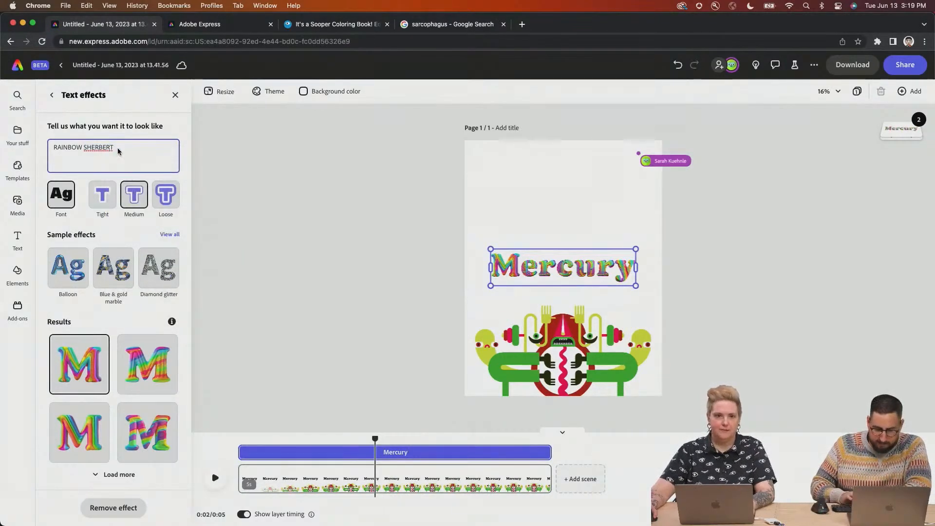
pyautogui.press('Left')
pyautogui.press('BackSpace')
pyautogui.press('Return')
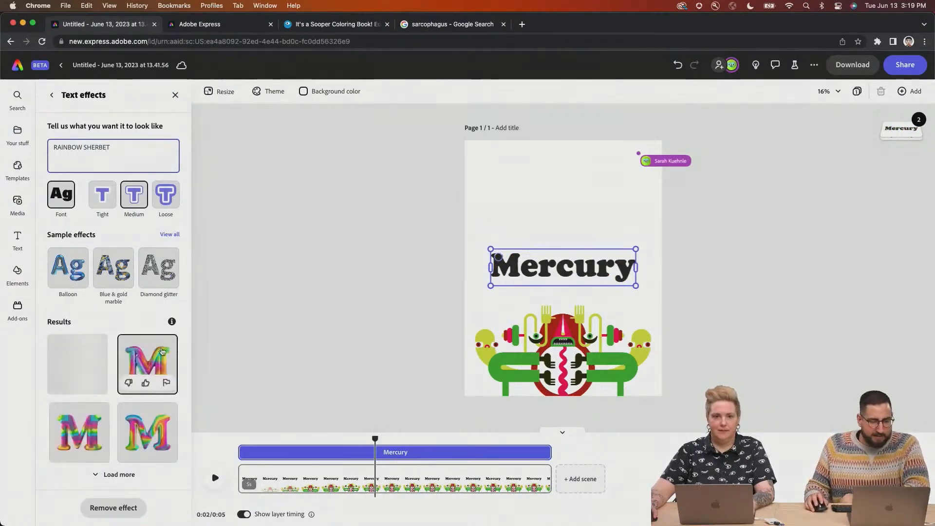
pyautogui.click(99, 366)
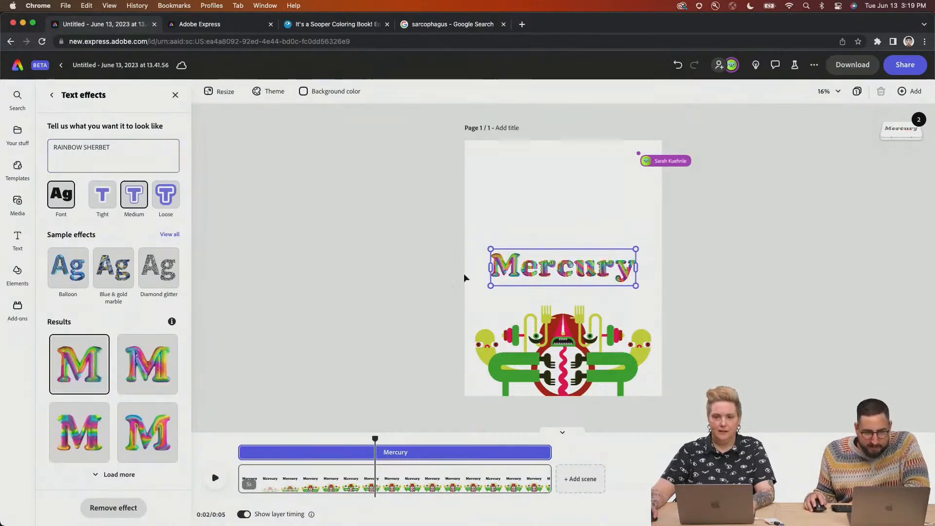
# Change the Mercury text to TITLE and place it at the page's upper edge, enlarged to nearly the page width
pyautogui.moveTo(491, 247); pyautogui.dragTo(470, 238)
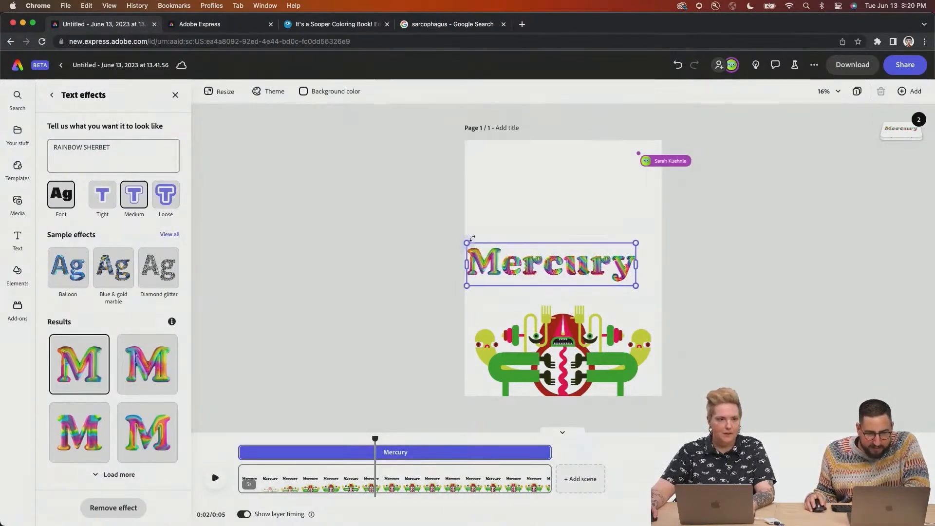
pyautogui.doubleClick(534, 259)
pyautogui.write('TITLE')
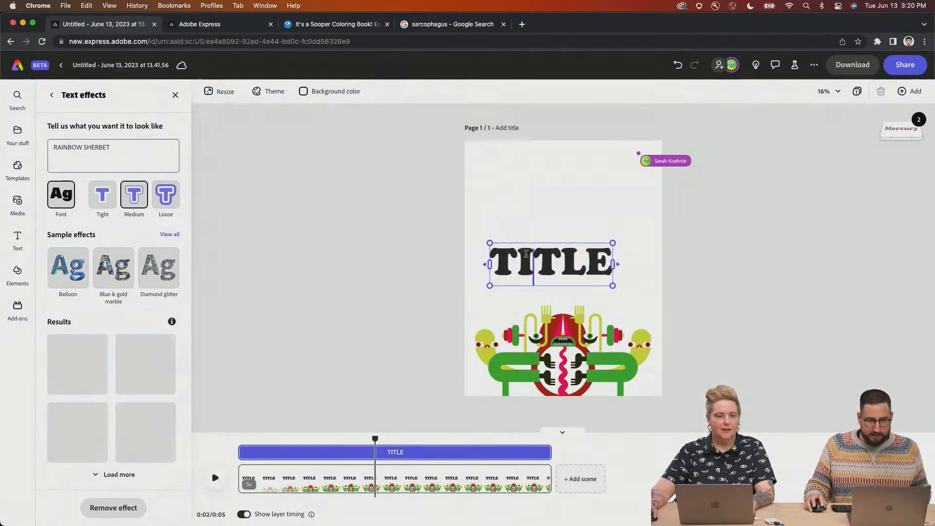
pyautogui.moveTo(525, 253); pyautogui.dragTo(506, 172)
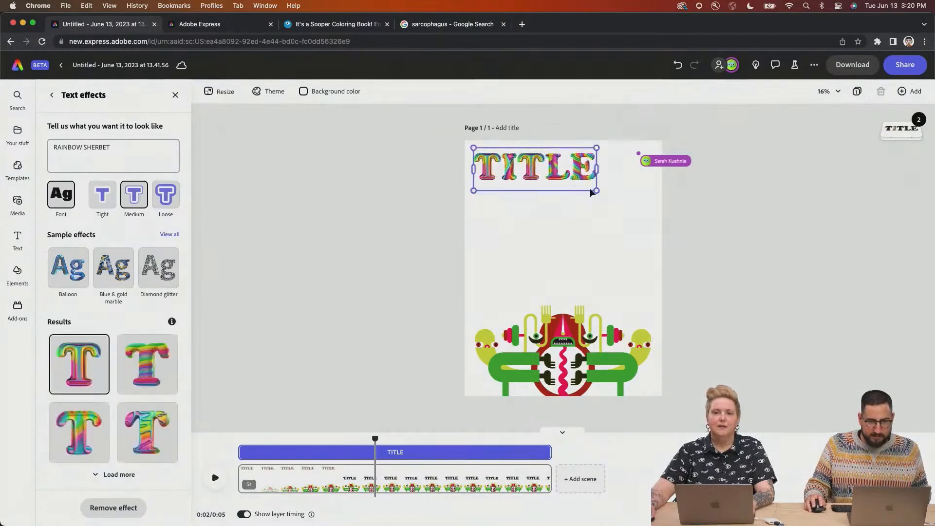
pyautogui.moveTo(597, 191); pyautogui.dragTo(652, 212)
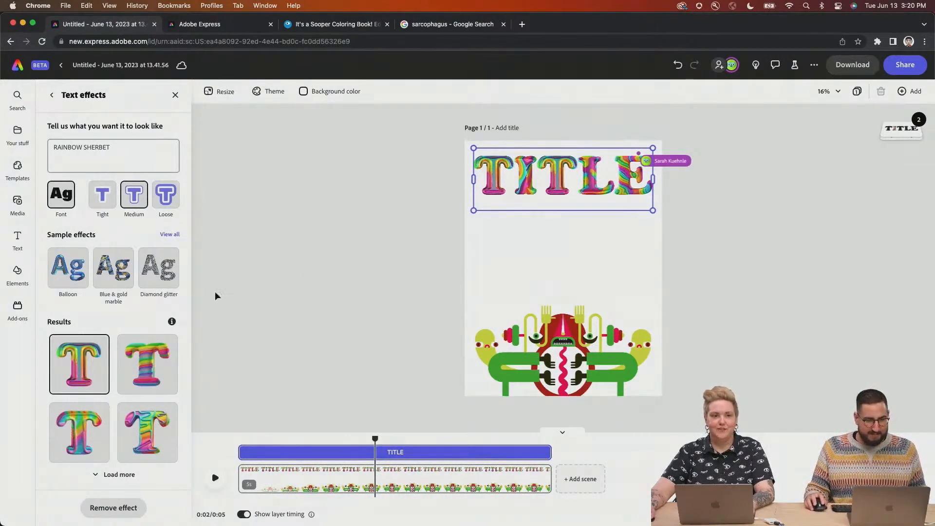
# Add the red bird pair Artwork 10 from the HPU library, enlarge it and place it over the arms at the page's lower edge
pyautogui.click(17, 130)
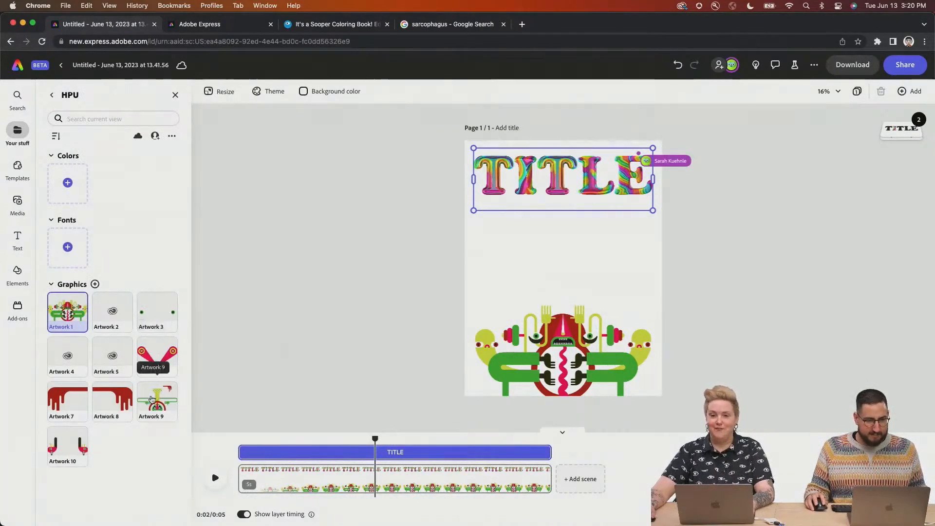
pyautogui.click(71, 439)
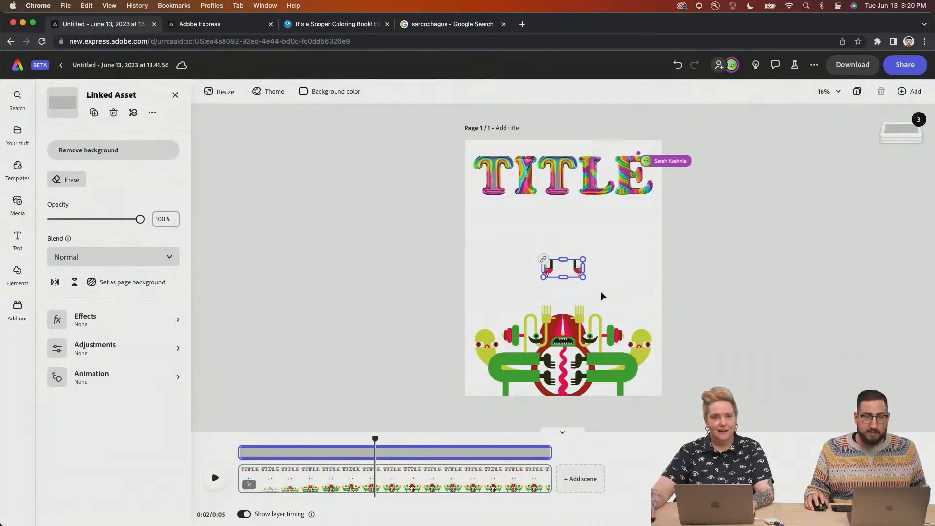
pyautogui.moveTo(585, 279); pyautogui.dragTo(667, 338)
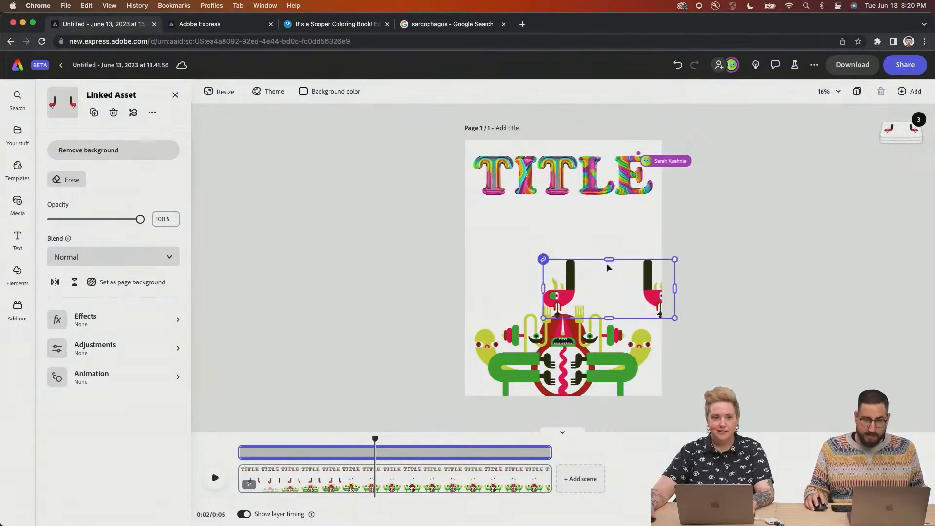
pyautogui.moveTo(673, 288); pyautogui.dragTo(749, 286)
pyautogui.moveTo(603, 297); pyautogui.dragTo(641, 277)
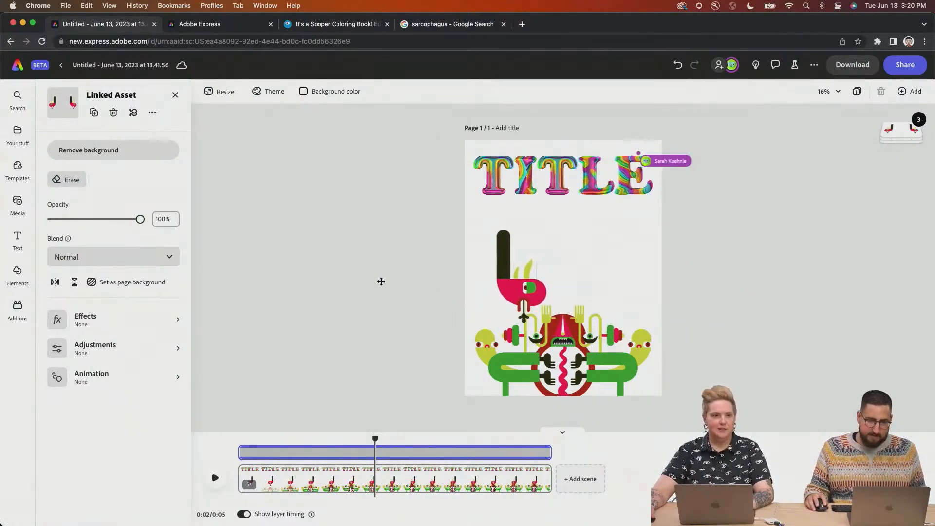
pyautogui.moveTo(466, 299); pyautogui.dragTo(539, 291)
pyautogui.moveTo(482, 336); pyautogui.dragTo(705, 222)
pyautogui.moveTo(668, 272); pyautogui.dragTo(595, 392)
pyautogui.click(604, 205)
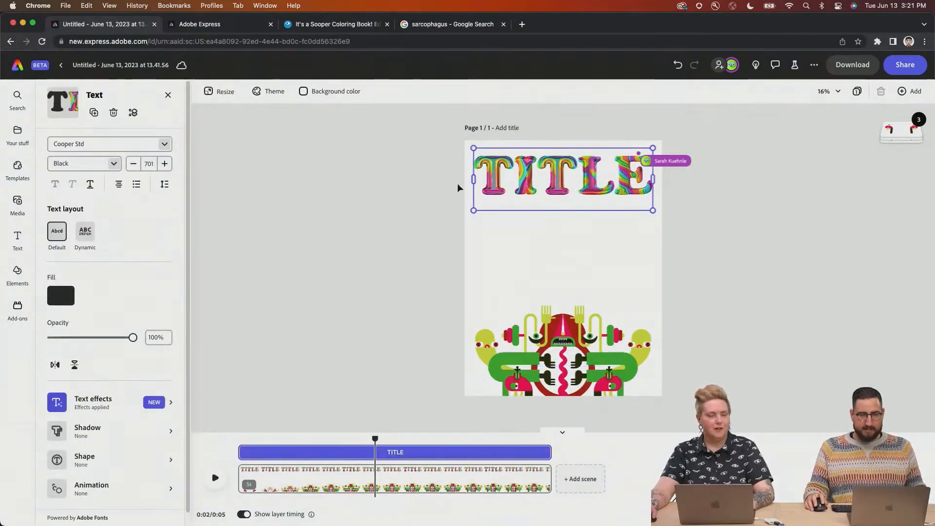
# Try to change the rainbow TITLE text to DOODLE DIPS, breaking the line after DOOD
pyautogui.doubleClick(579, 177)
pyautogui.write('DOOD')
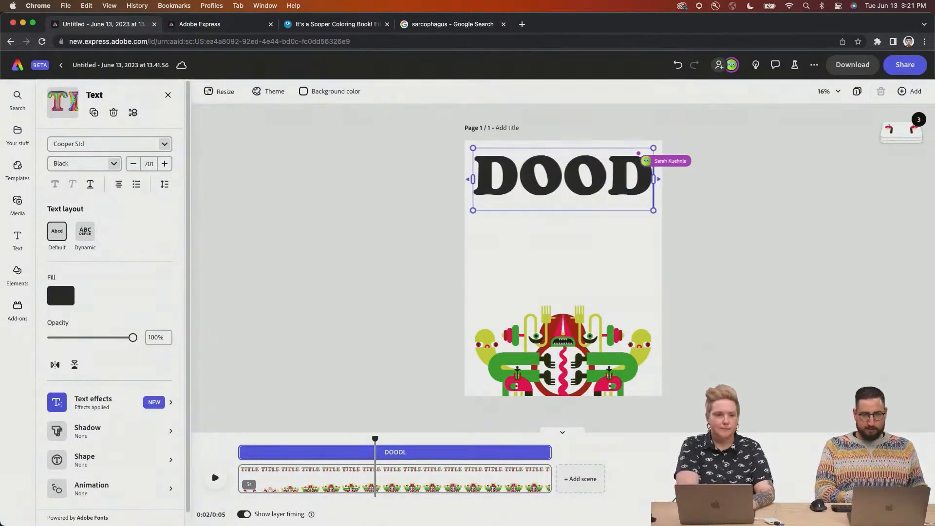
pyautogui.press('Return')
pyautogui.write('LB')
pyautogui.press('BackSpace')
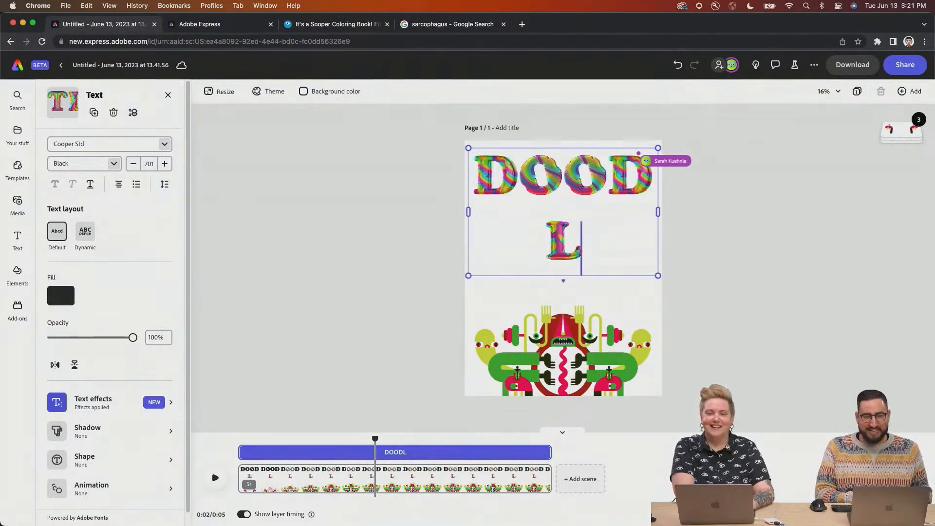
pyautogui.write('E')
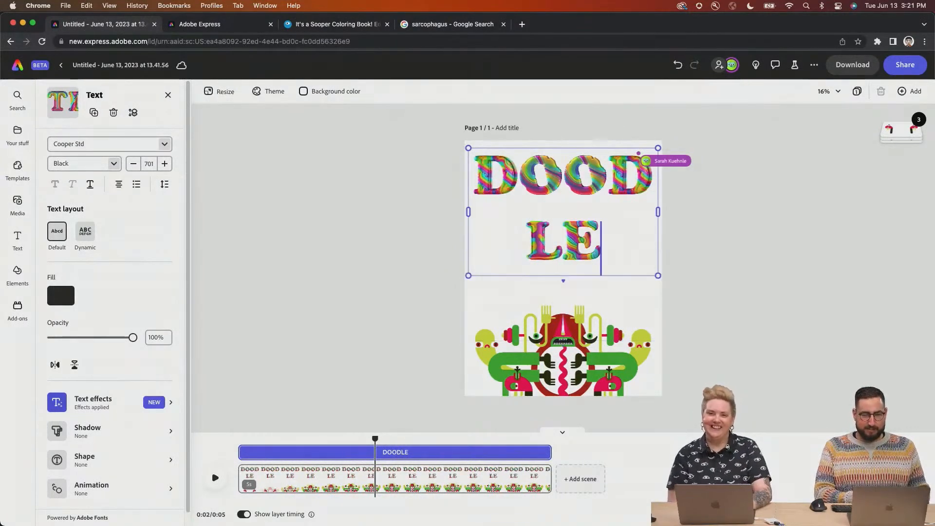
pyautogui.write(' DIPS')
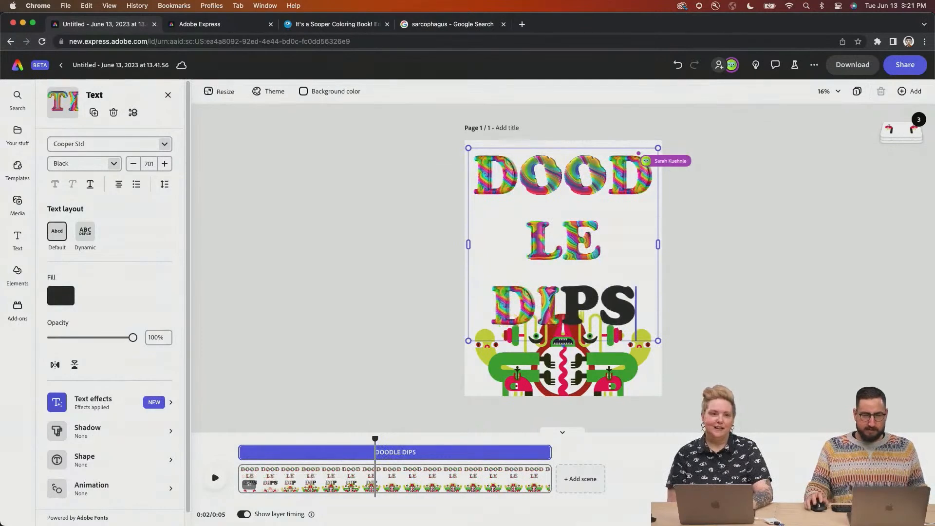
pyautogui.press('super+a')
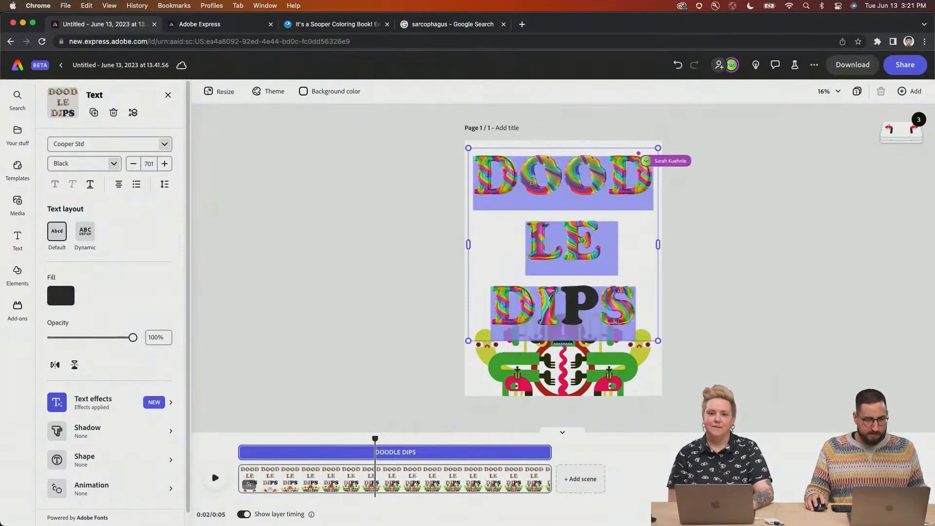
# Delete the rainbow text-effect title and add a new plain text box to the page
pyautogui.click(361, 190)
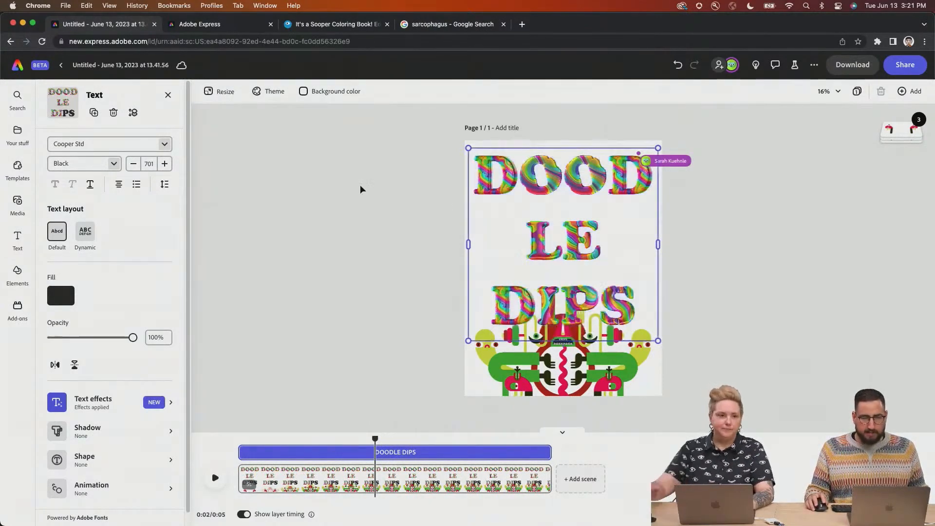
pyautogui.press('BackSpace')
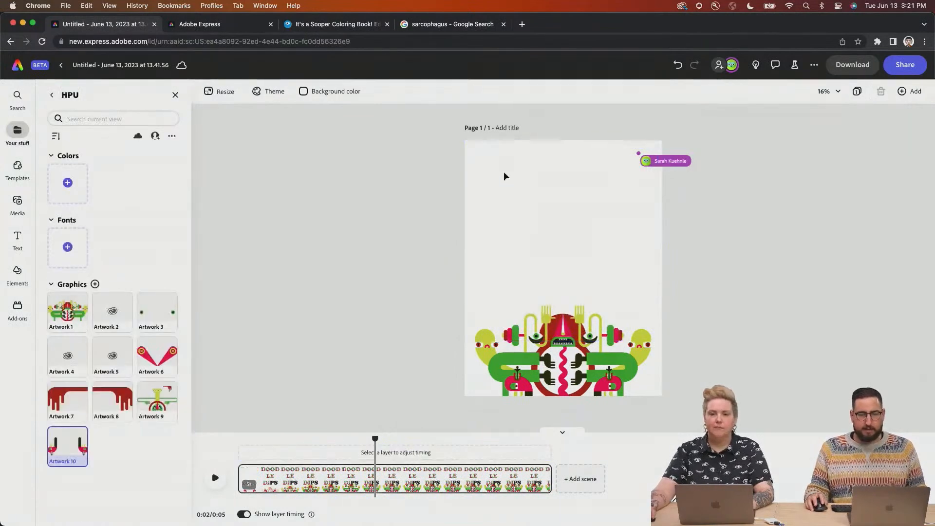
pyautogui.click(20, 228)
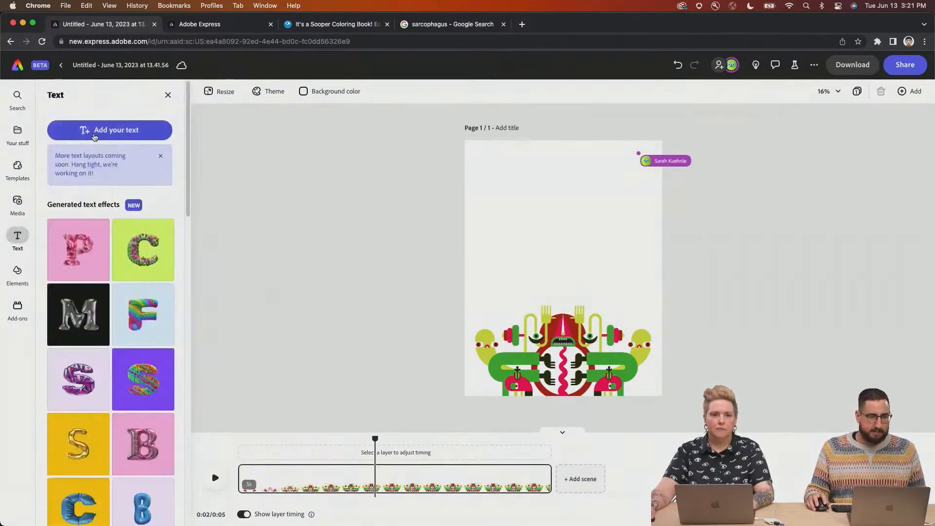
pyautogui.click(110, 125)
pyautogui.click(124, 142)
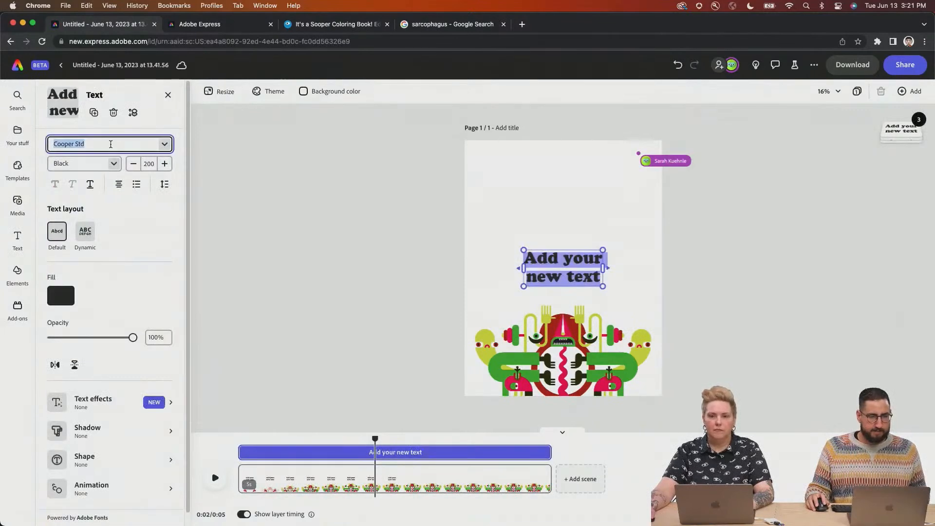
pyautogui.write('D')
pyautogui.press('BackSpace')
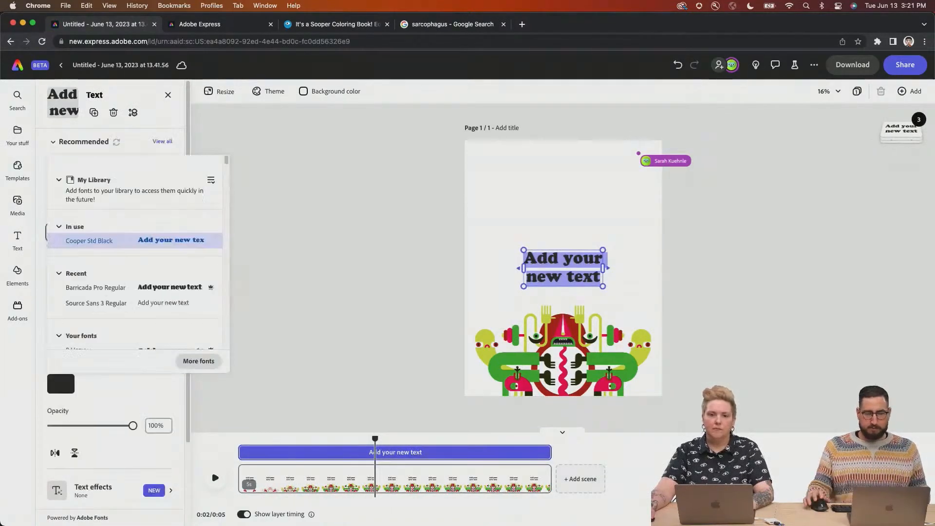
pyautogui.click(560, 268)
pyautogui.press('super+s')
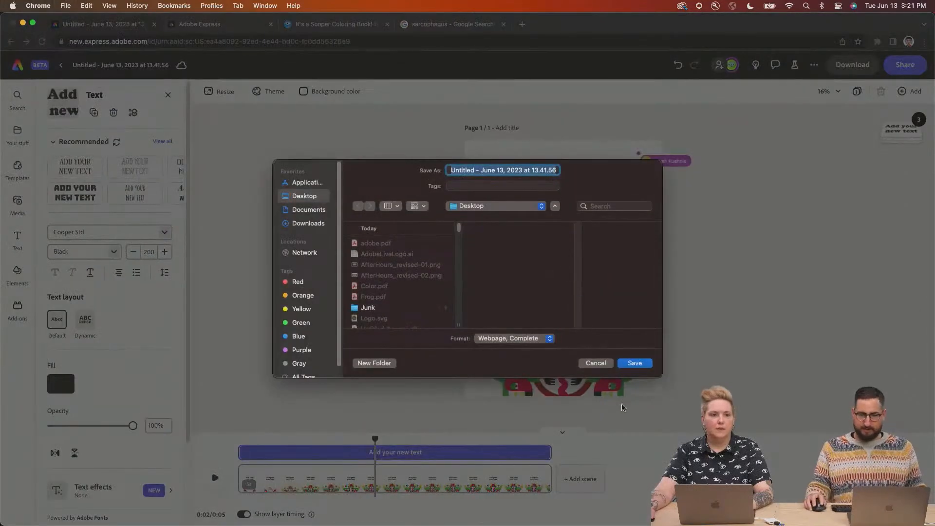
pyautogui.click(596, 364)
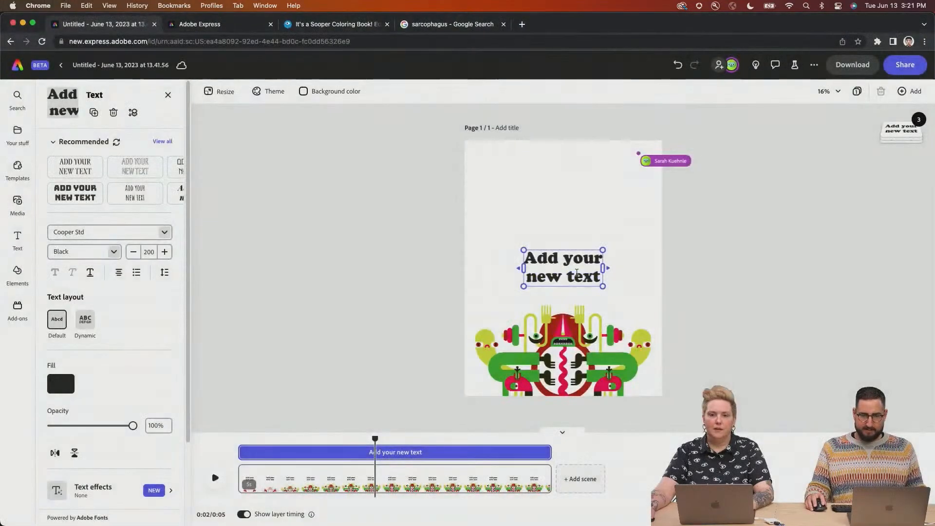
# Replace the new text box's placeholder with DOODLEDIPS
pyautogui.press('super+a')
pyautogui.write('DOOD')
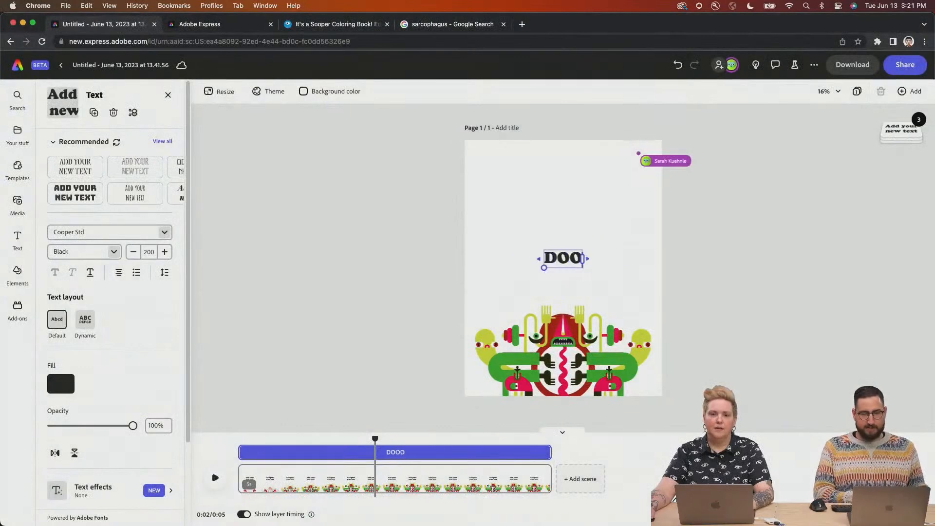
pyautogui.write('LEDIPS')
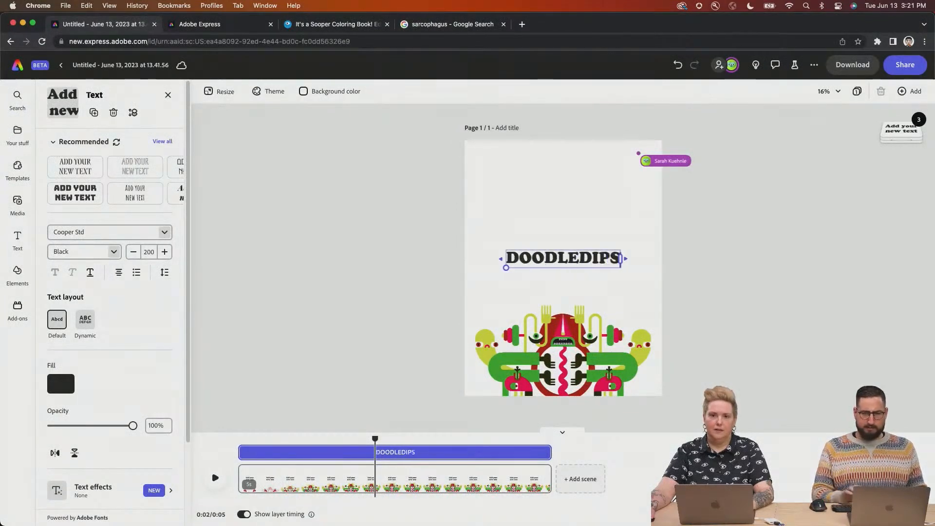
# Center the DOODLEDIPS title at the page's upper edge at size 309, nearly the page width, and open the stored assets
pyautogui.moveTo(549, 263)
pyautogui.mouseDown()
pyautogui.moveTo(516, 173)
pyautogui.moveTo(409, 205)
pyautogui.moveTo(402, 184)
pyautogui.mouseUp()
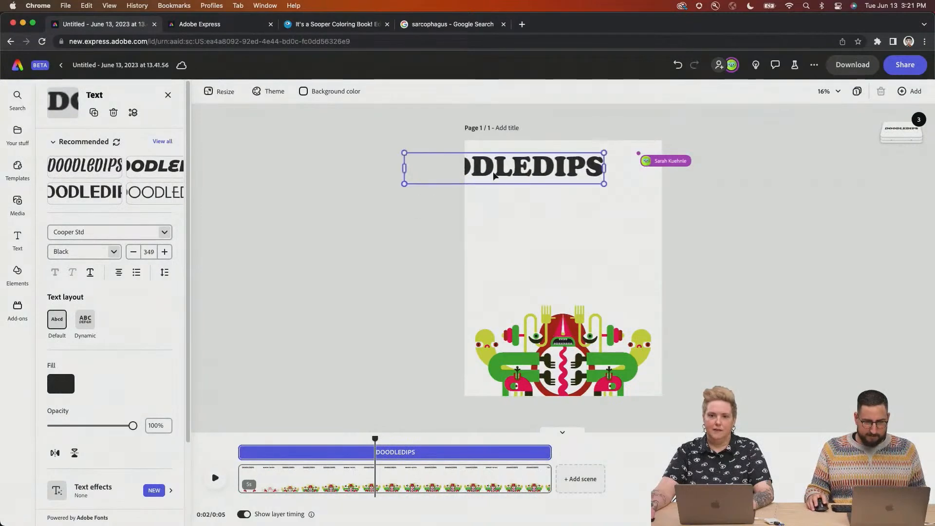
pyautogui.moveTo(536, 169); pyautogui.dragTo(556, 169)
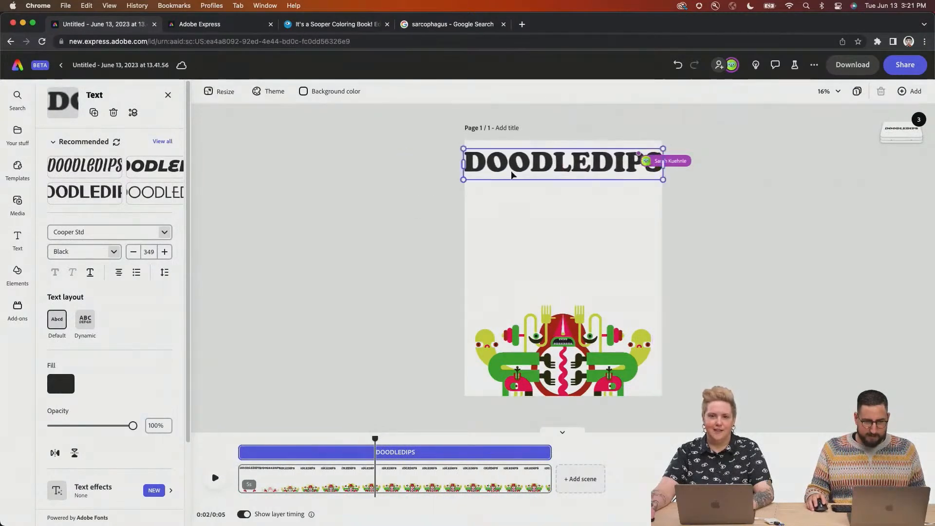
pyautogui.moveTo(462, 179)
pyautogui.mouseDown()
pyautogui.moveTo(486, 176)
pyautogui.moveTo(493, 163)
pyautogui.mouseUp()
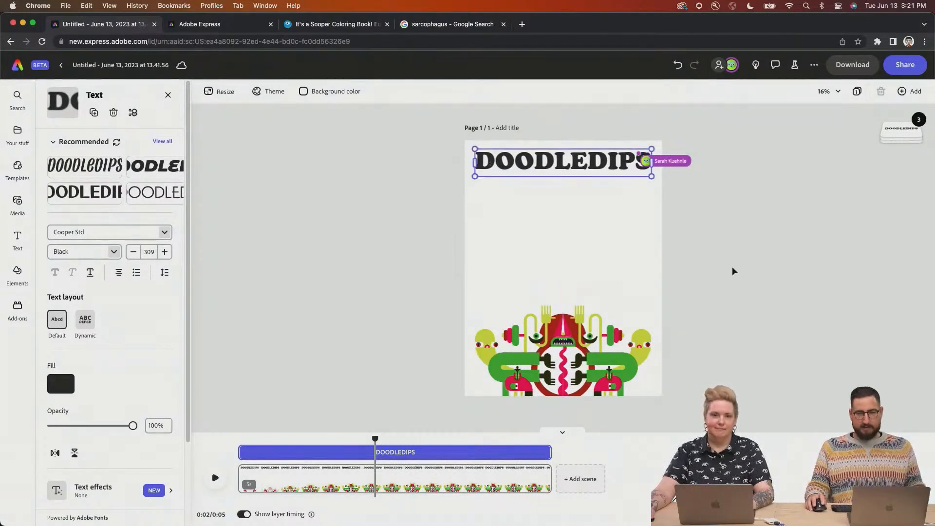
pyautogui.click(731, 267)
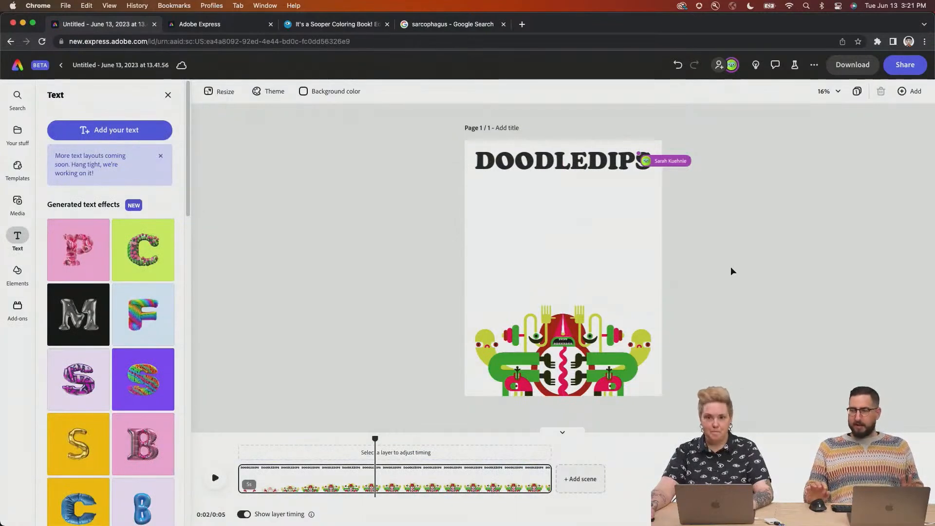
pyautogui.click(17, 132)
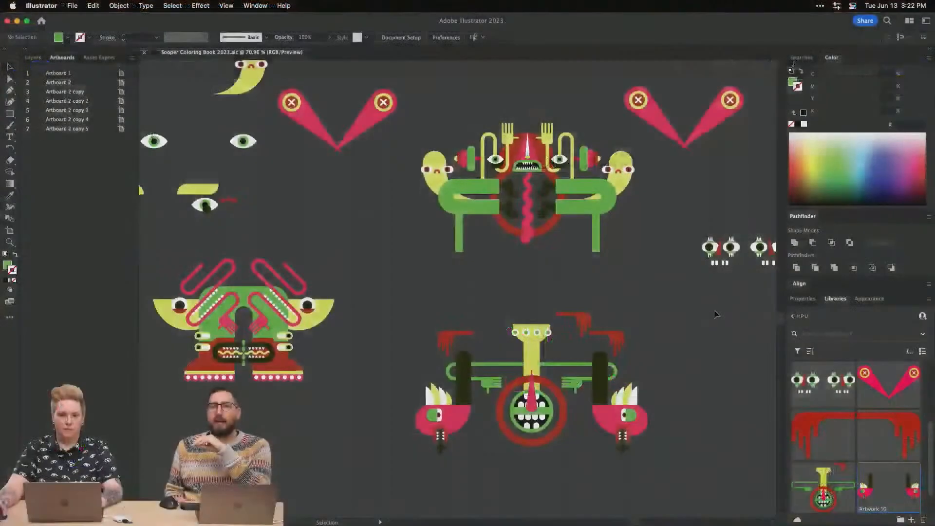
# Switch to Illustrator, float the Libraries panel and lengthen it to show all of the HPU graphics
pyautogui.moveTo(835, 298); pyautogui.dragTo(633, 72)
pyautogui.moveTo(715, 301); pyautogui.dragTo(721, 473)
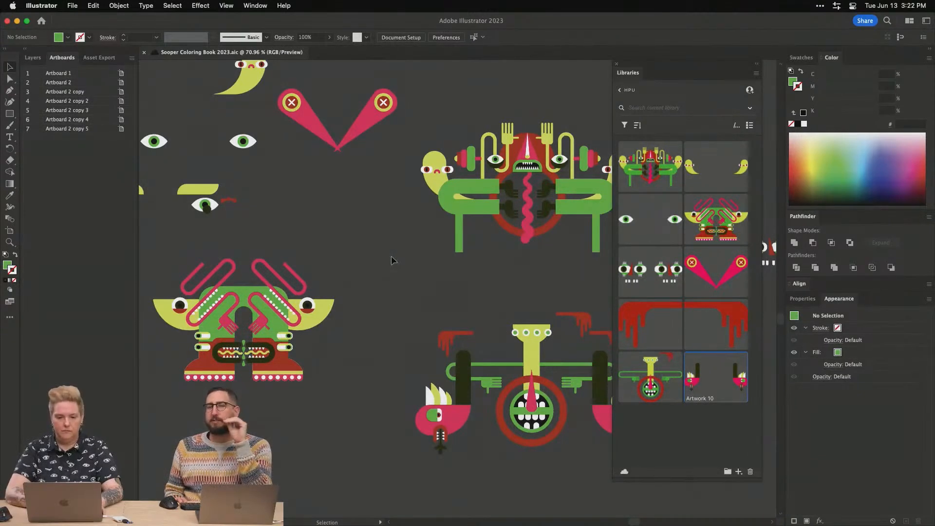
# Shrink the brown background rectangle to about 2.66 by 3.33 in, move it below the character parts and add it to the HPU library
pyautogui.press('super+minus')
pyautogui.press('super+minus')
pyautogui.press('super+minus')
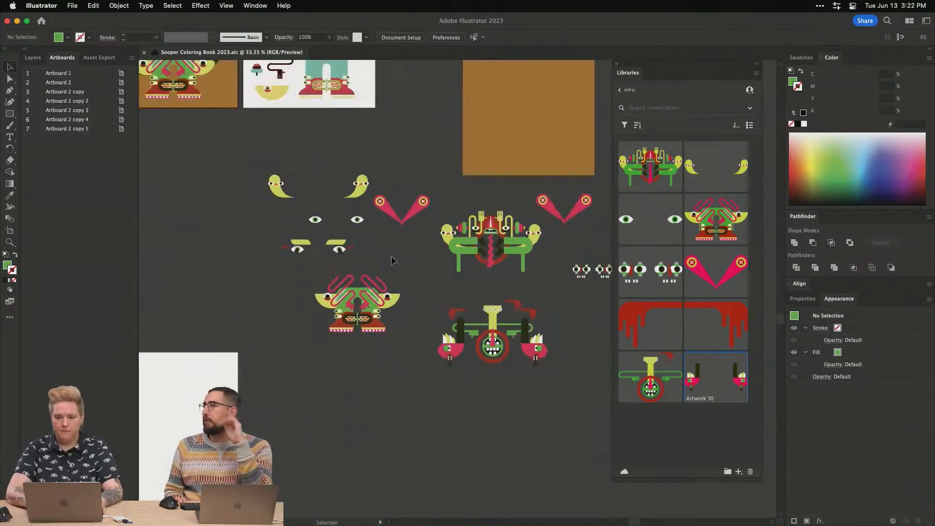
pyautogui.click(484, 156)
pyautogui.moveTo(526, 127); pyautogui.dragTo(332, 382)
pyautogui.moveTo(400, 266); pyautogui.dragTo(680, 432)
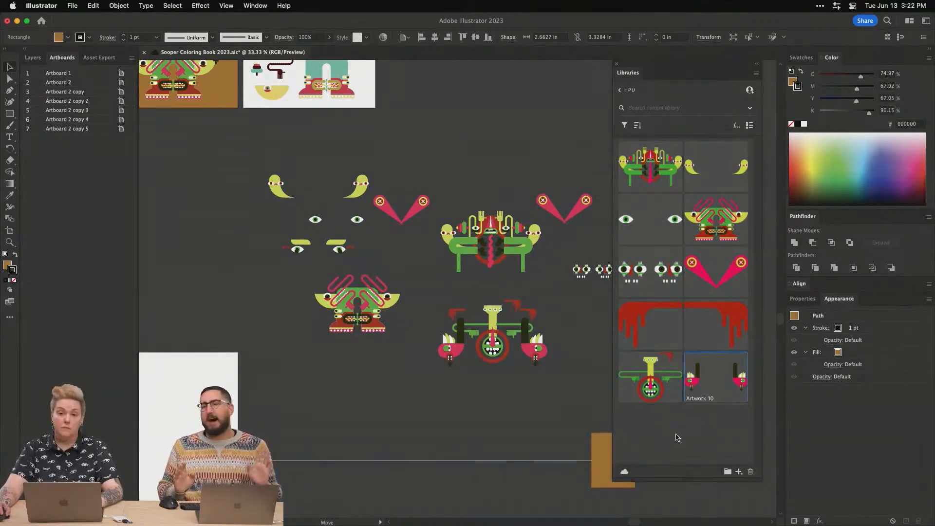
pyautogui.moveTo(676, 438); pyautogui.dragTo(677, 438)
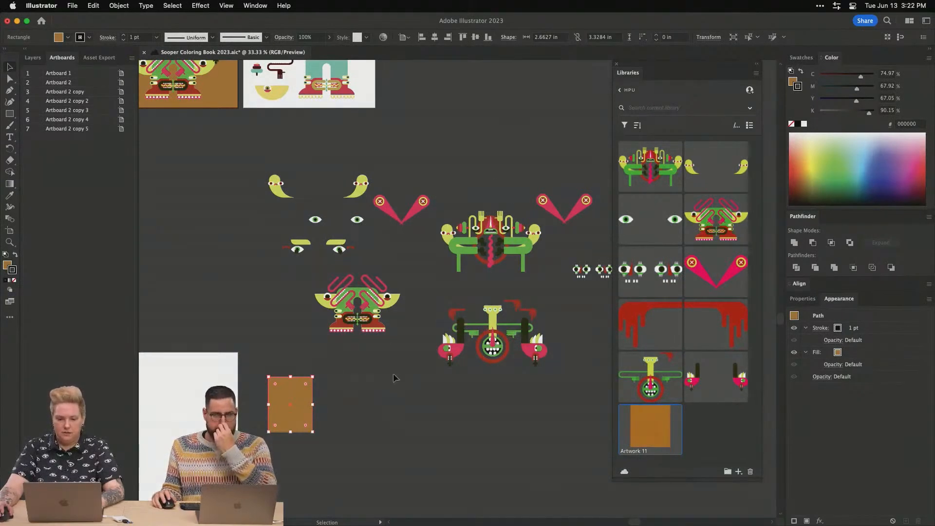
# Examine the assembled colored character on the brown artboard up close and clear the selection
pyautogui.scroll(5, 390, 388)
pyautogui.moveTo(477, 274); pyautogui.dragTo(498, 204)
pyautogui.moveTo(342, 336); pyautogui.dragTo(466, 484)
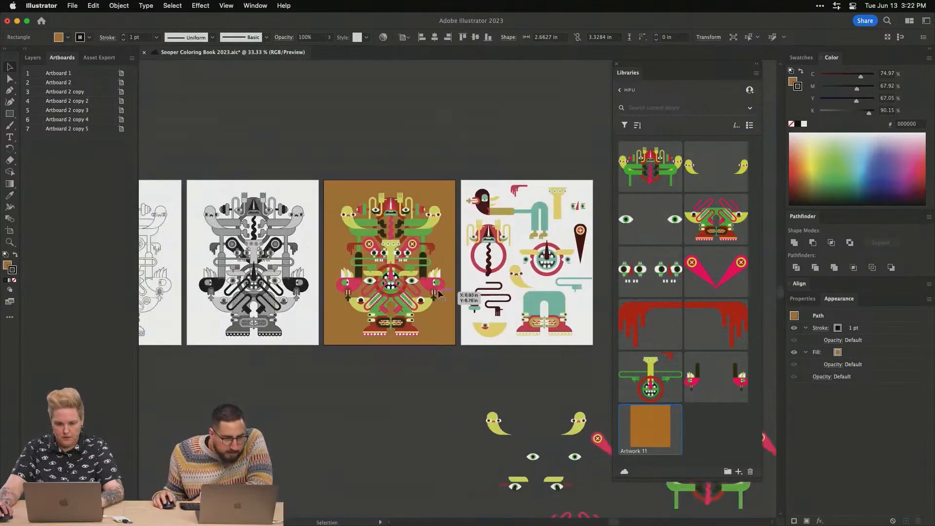
pyautogui.click(444, 322)
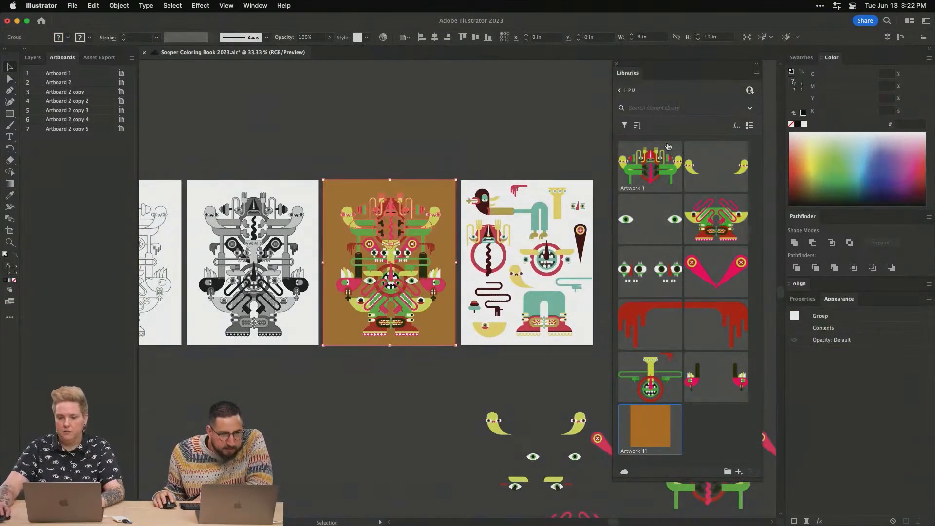
pyautogui.press('z')
pyautogui.moveTo(362, 260); pyautogui.dragTo(490, 310)
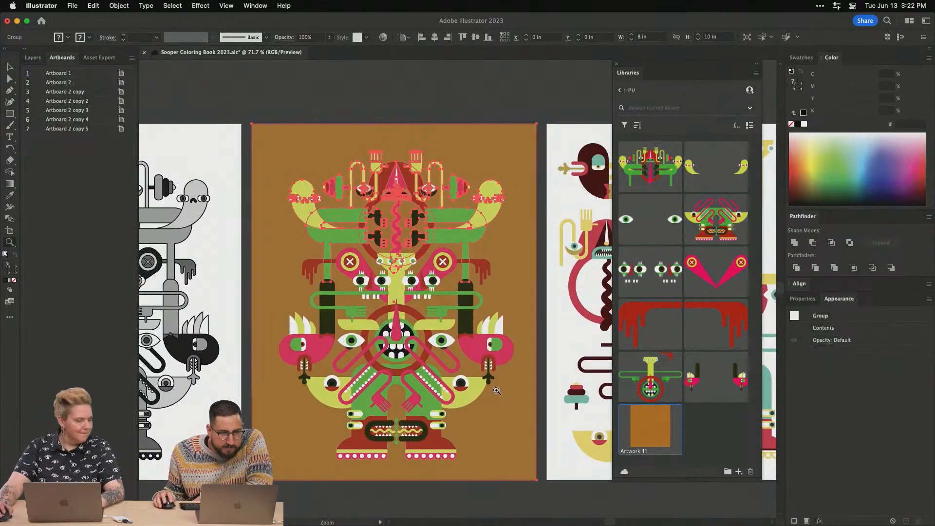
pyautogui.press('a')
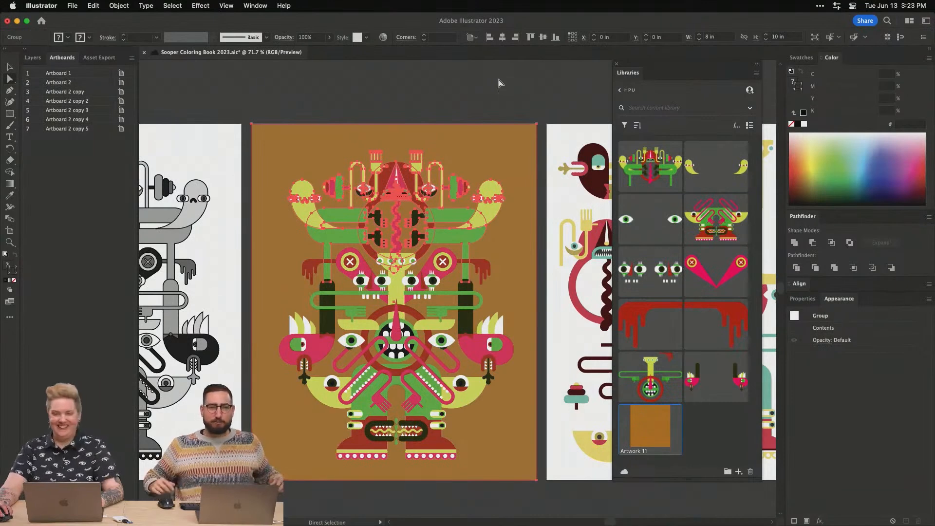
pyautogui.click(465, 92)
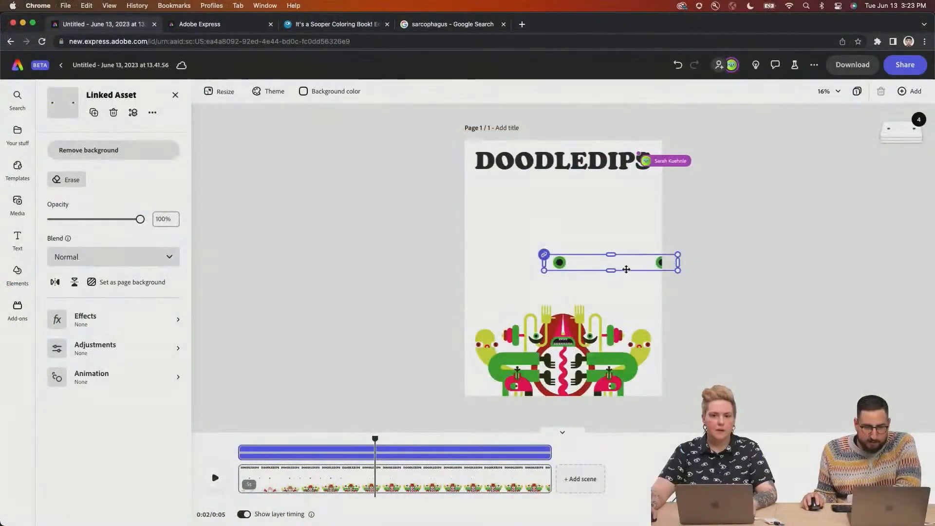
# In the Adobe Express design, center the green eye pair just above the character's forks
pyautogui.moveTo(626, 270); pyautogui.dragTo(596, 306)
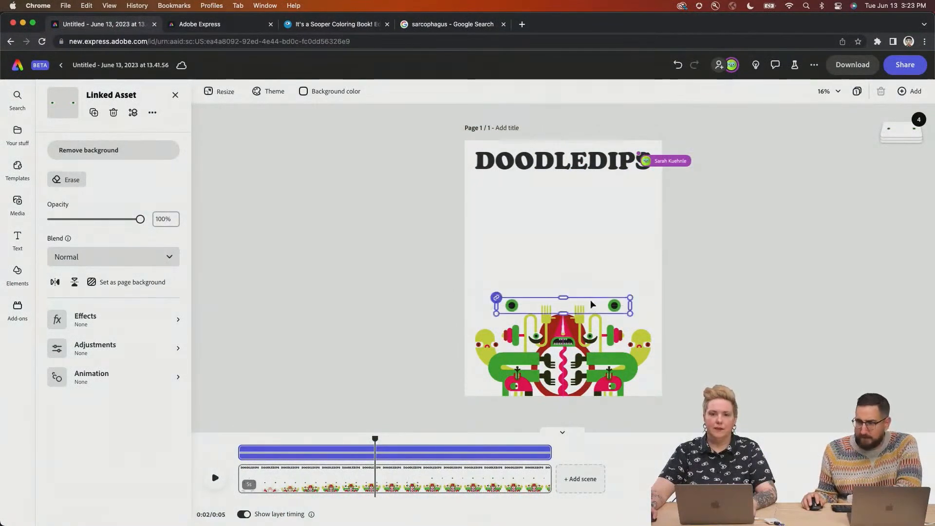
# Duplicate the page at the custom size of 8.5 by 11 in
pyautogui.click(232, 91)
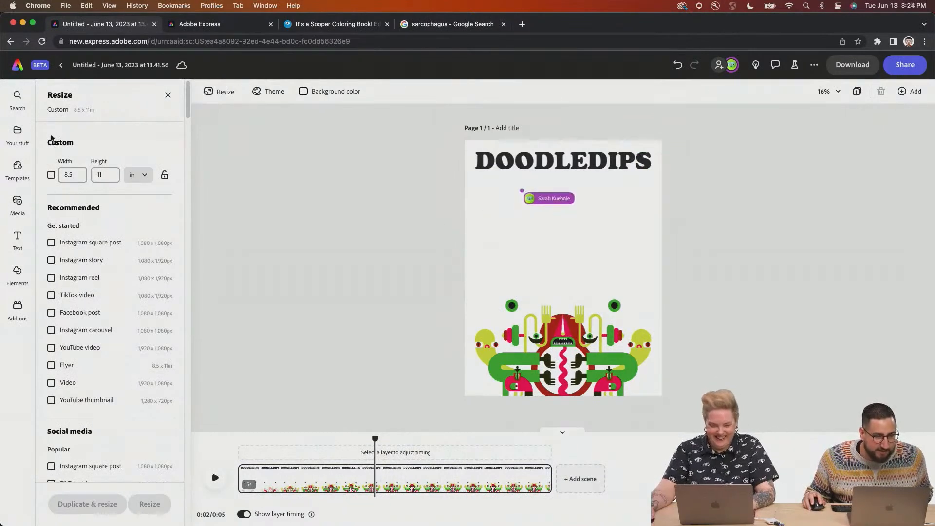
pyautogui.click(51, 175)
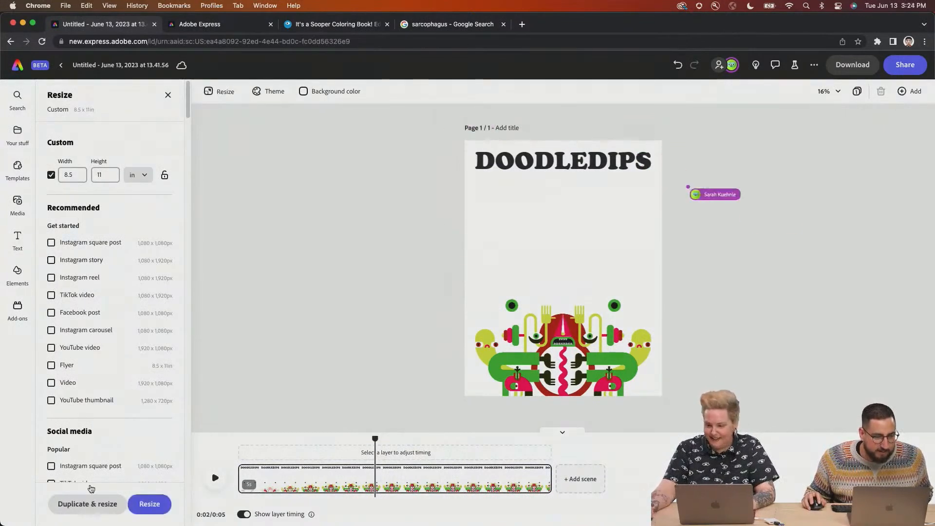
pyautogui.click(93, 506)
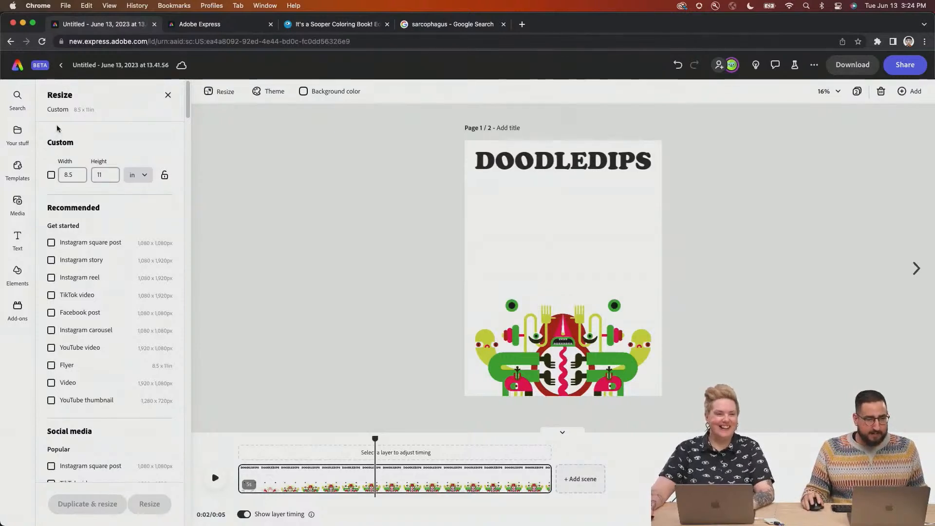
# Collapse the scene timeline on page 1 and raise the green eye pair on page 2 midway between the title and the character
pyautogui.click(22, 132)
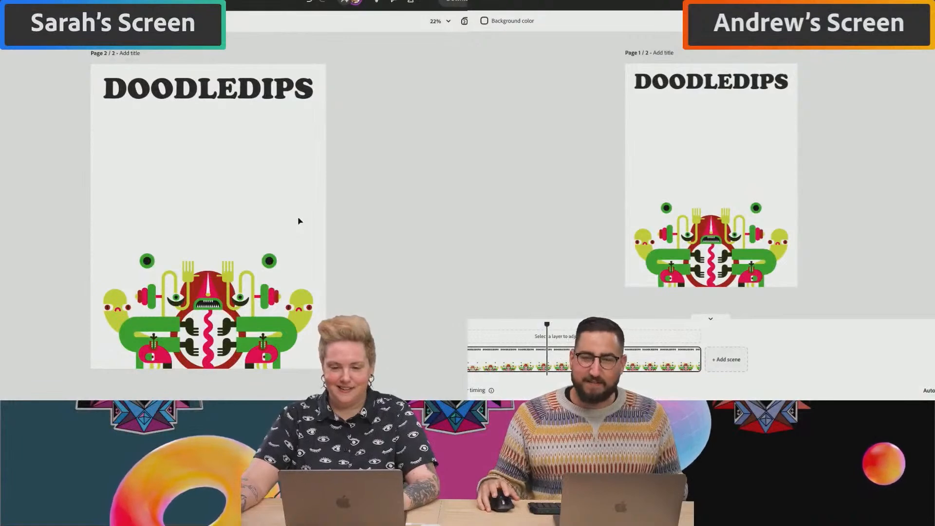
pyautogui.click(700, 320)
pyautogui.click(719, 294)
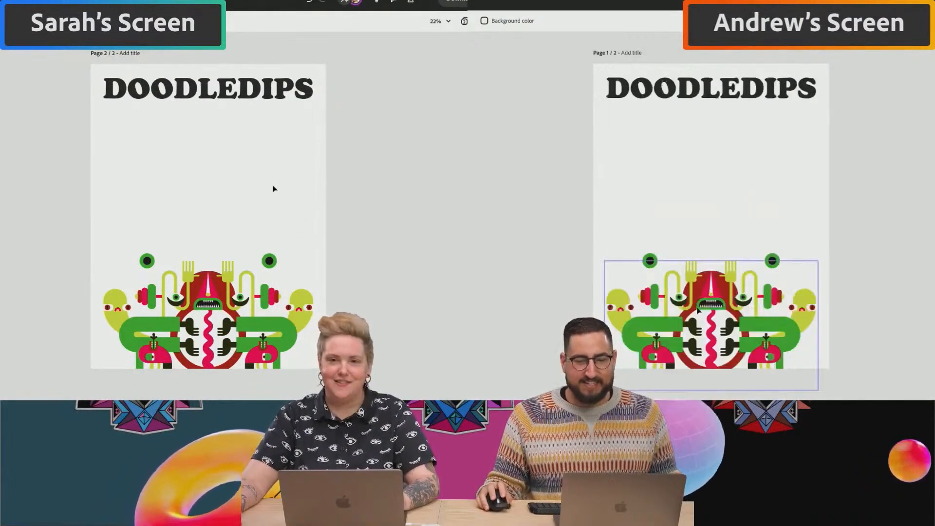
pyautogui.click(718, 294)
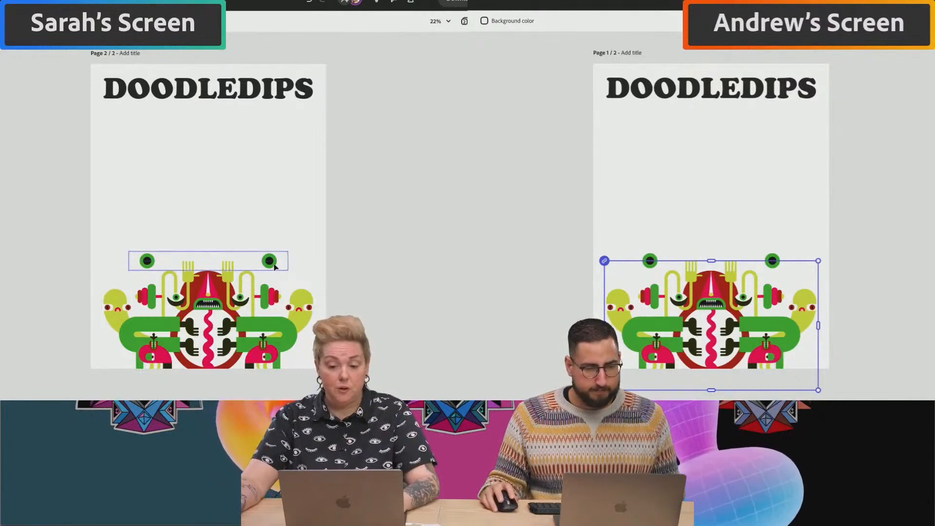
pyautogui.moveTo(279, 262); pyautogui.dragTo(279, 190)
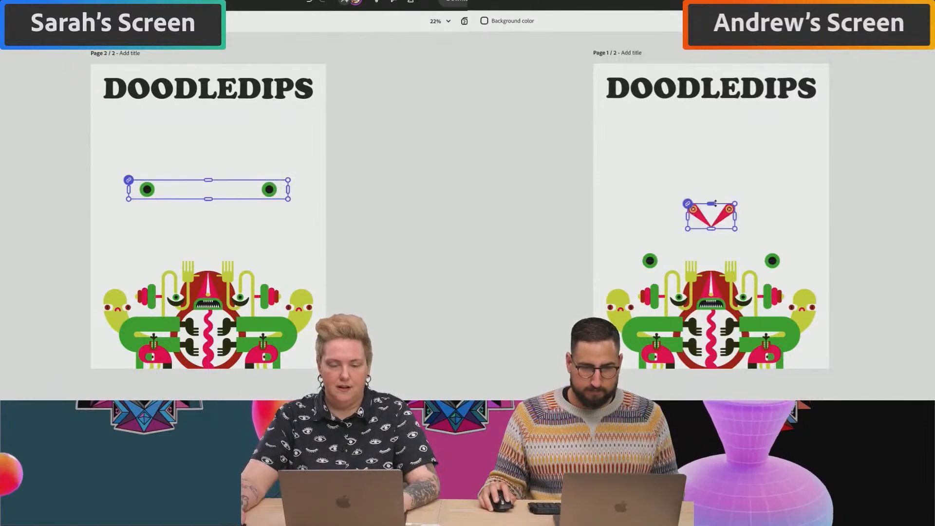
# On page 1, enlarge the red V-shaped arms, rotate them a quarter turn and place them against the page's left edge
pyautogui.moveTo(714, 202); pyautogui.dragTo(713, 167)
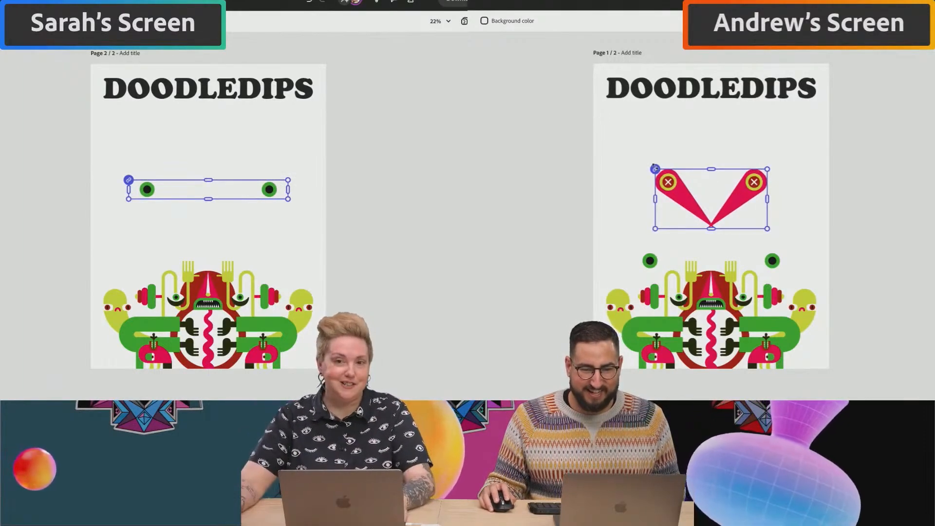
pyautogui.moveTo(652, 231); pyautogui.dragTo(656, 115)
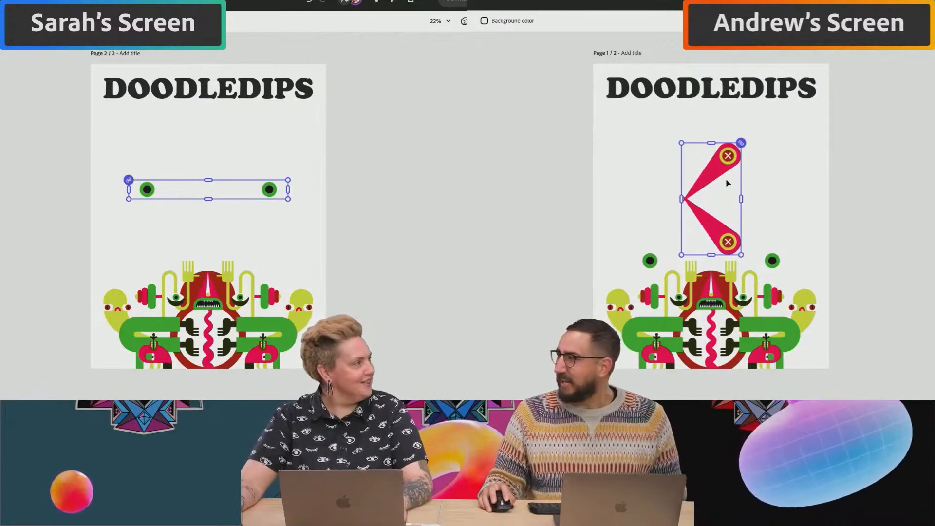
pyautogui.moveTo(727, 182); pyautogui.dragTo(617, 173)
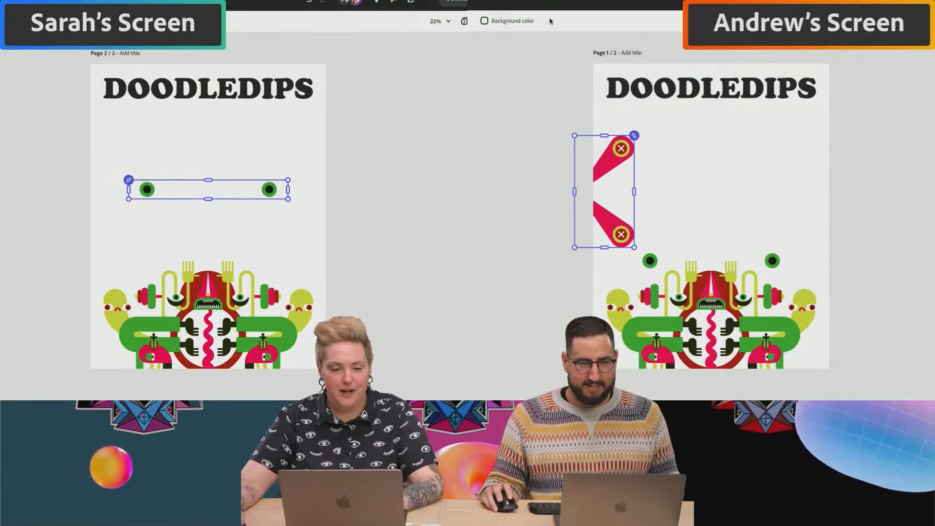
# Place the brown background artwork on page 2 and scale it to cover the whole page
pyautogui.moveTo(89, 275); pyautogui.dragTo(333, 372)
pyautogui.click(524, 140)
pyautogui.moveTo(290, 316); pyautogui.dragTo(293, 312)
pyautogui.click(607, 163)
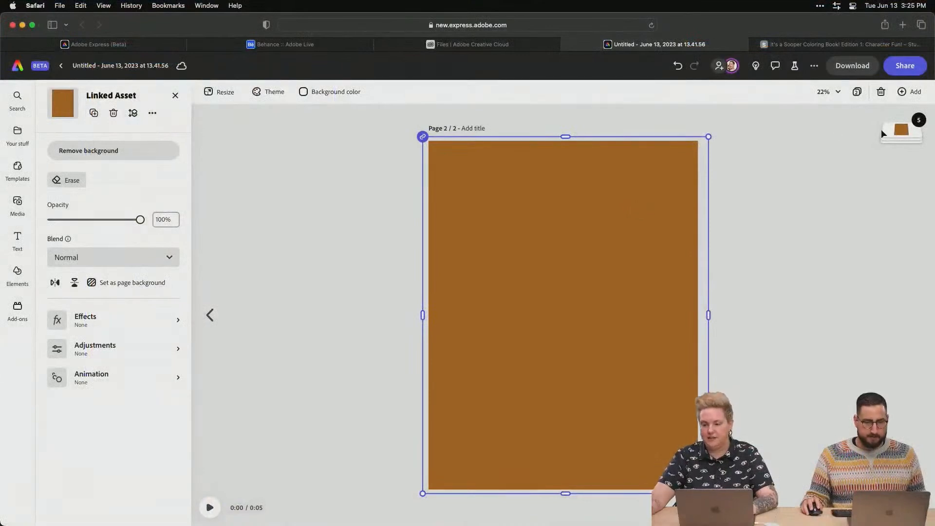
# Send the brown background rectangle behind every other layer on page 2
pyautogui.click(903, 158)
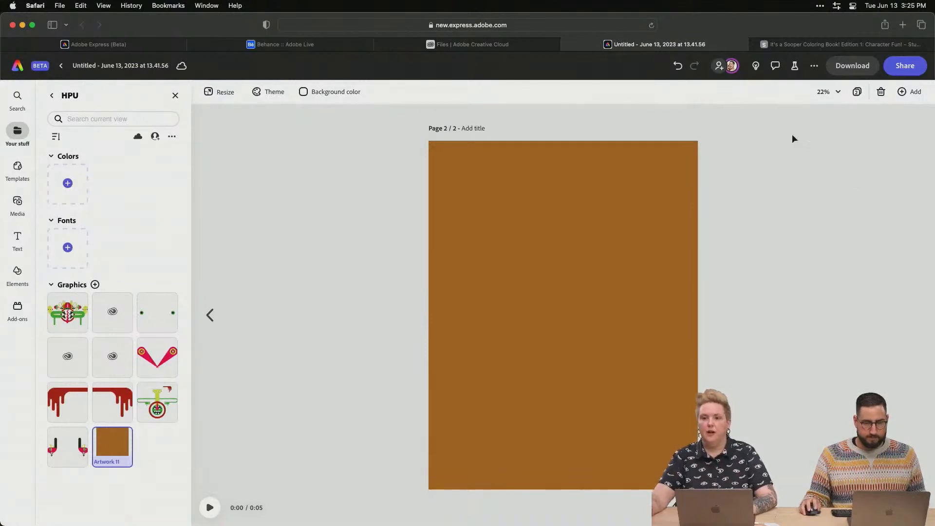
pyautogui.click(659, 192)
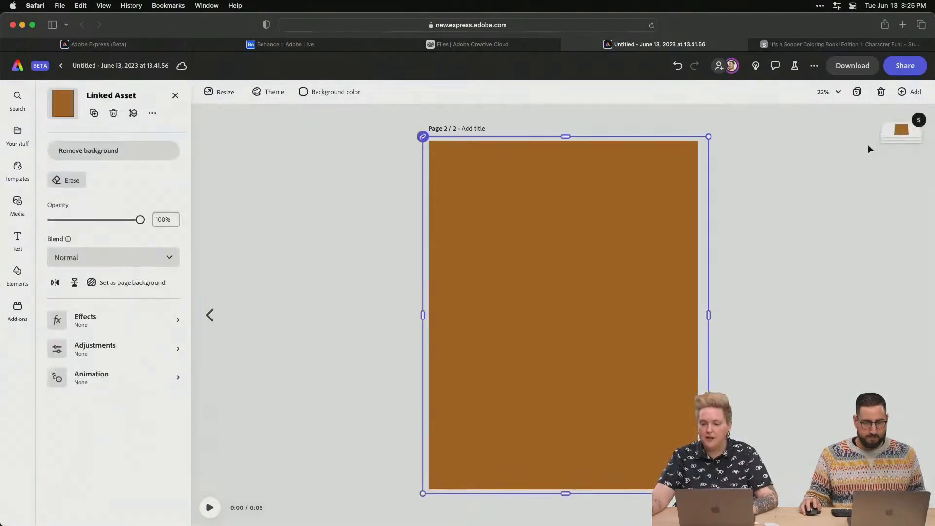
pyautogui.click(902, 136)
pyautogui.moveTo(901, 135); pyautogui.dragTo(902, 209)
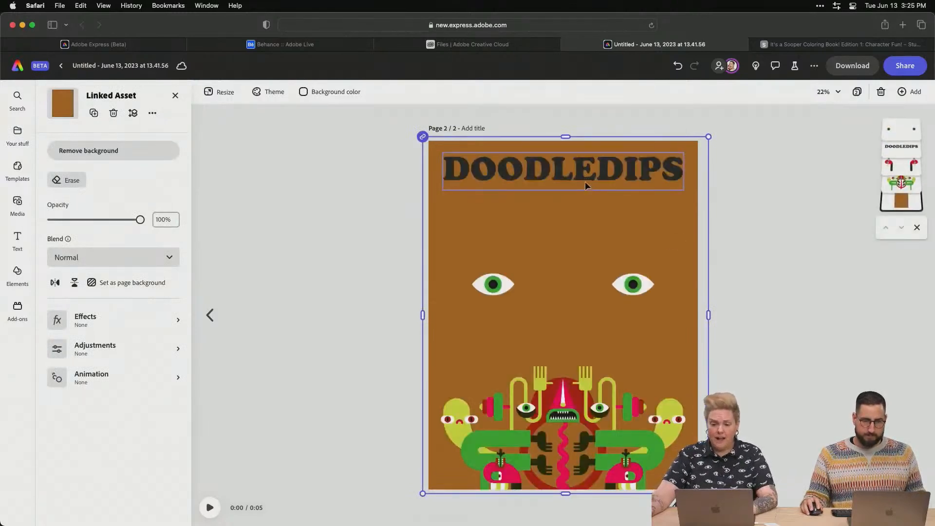
# Lower the DOODLEDIPS title slightly on page 2, nudge the eye pair into line and fill the title with white
pyautogui.moveTo(584, 184); pyautogui.dragTo(585, 191)
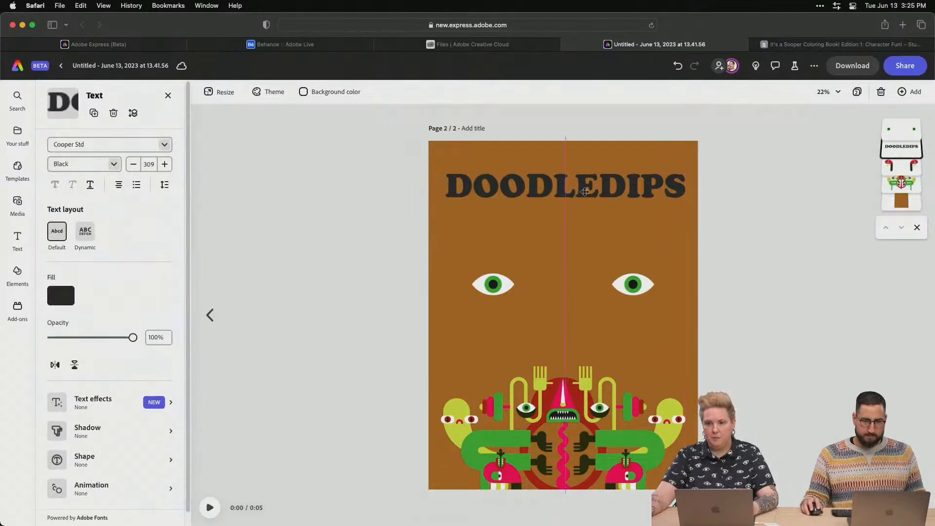
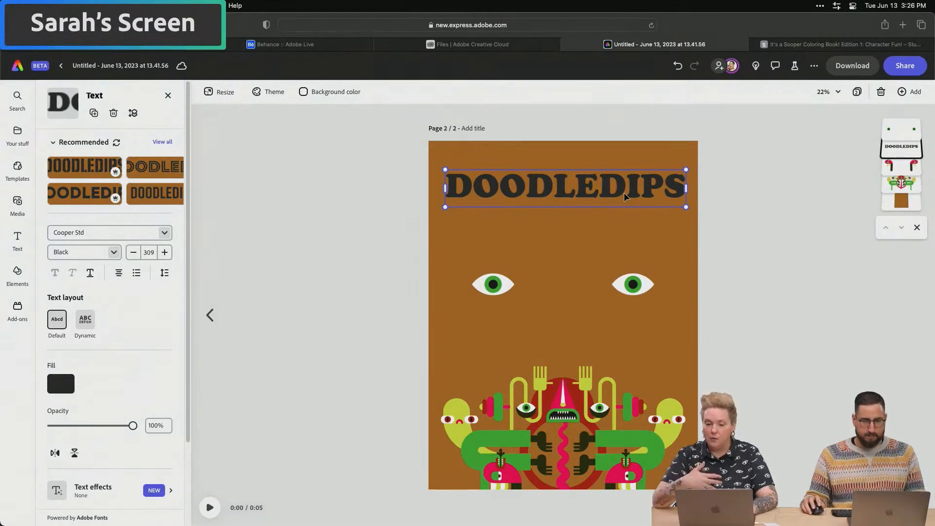
pyautogui.moveTo(509, 277); pyautogui.dragTo(512, 275)
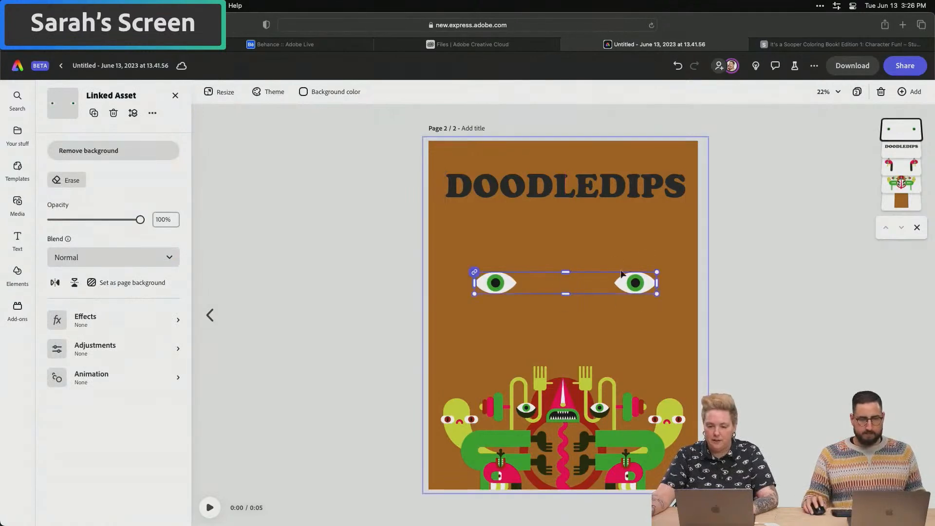
pyautogui.click(574, 190)
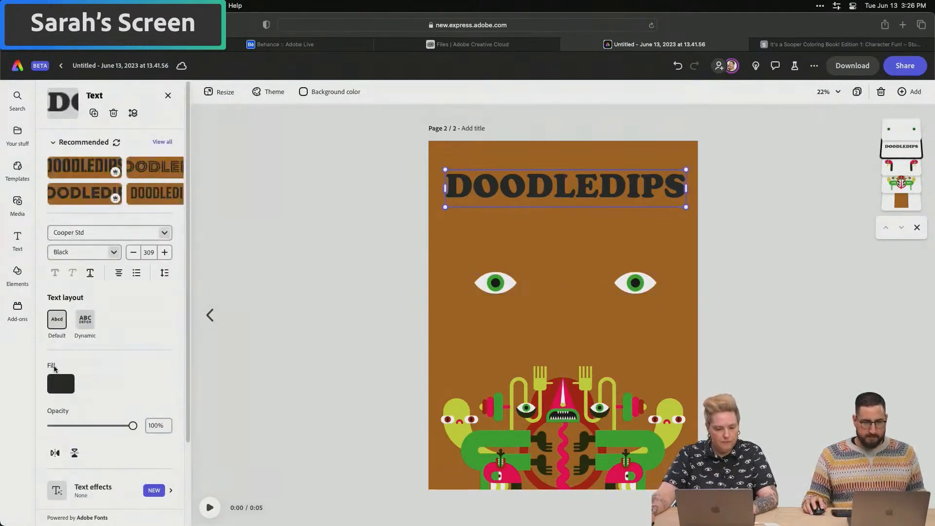
pyautogui.click(60, 384)
pyautogui.click(116, 309)
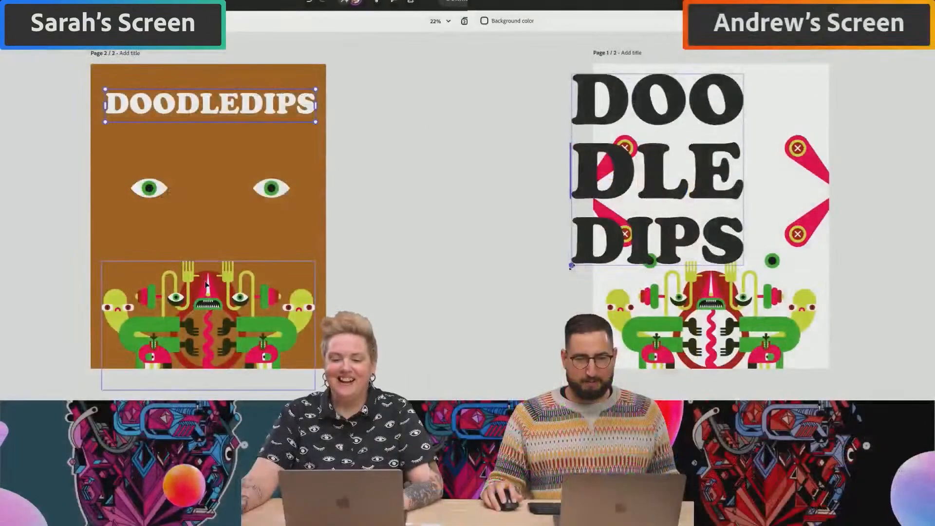
# On page 2, move the character to the top of the page, with the eyes and the title directly beneath it
pyautogui.moveTo(207, 260)
pyautogui.mouseDown()
pyautogui.moveTo(207, 91)
pyautogui.moveTo(247, 220)
pyautogui.mouseUp()
pyautogui.moveTo(268, 186); pyautogui.dragTo(268, 193)
pyautogui.moveTo(280, 141); pyautogui.dragTo(281, 147)
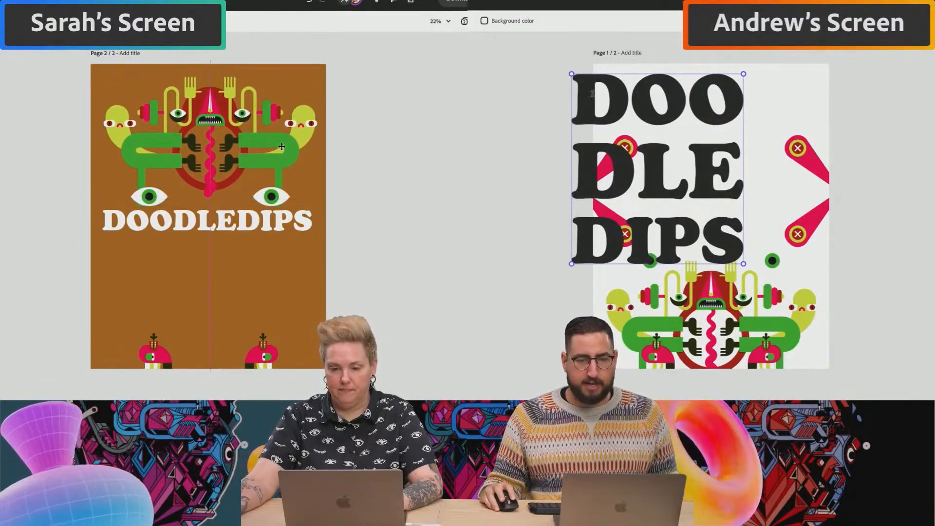
# Lower the page 2 title to clear the eyes and center the large three-line title between the red arms on page 1
pyautogui.click(527, 115)
pyautogui.moveTo(639, 96)
pyautogui.mouseDown()
pyautogui.moveTo(725, 94)
pyautogui.moveTo(680, 96)
pyautogui.mouseUp()
pyautogui.moveTo(276, 228); pyautogui.dragTo(276, 238)
pyautogui.moveTo(681, 96); pyautogui.dragTo(690, 98)
pyautogui.moveTo(276, 238); pyautogui.dragTo(279, 249)
pyautogui.moveTo(690, 99); pyautogui.dragTo(689, 99)
pyautogui.moveTo(279, 249); pyautogui.dragTo(279, 242)
pyautogui.moveTo(689, 99); pyautogui.dragTo(685, 100)
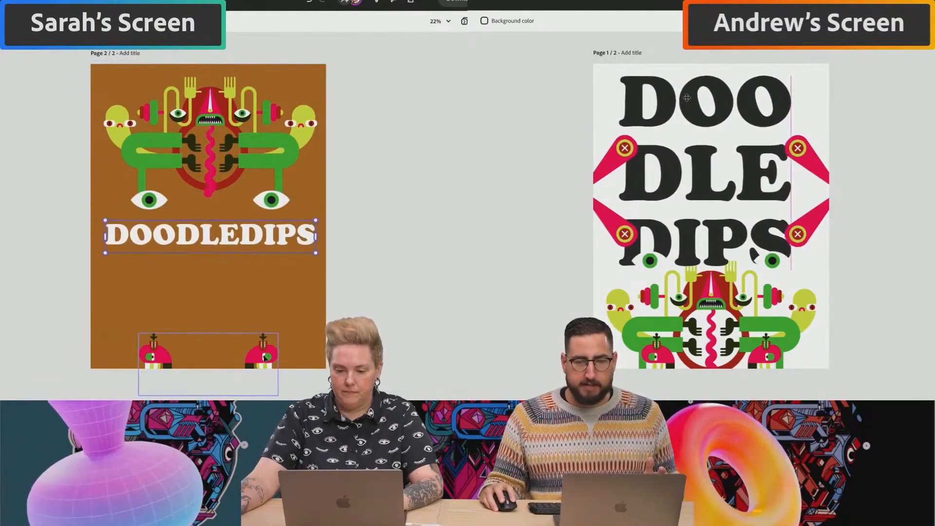
# Move the pink bird pair below the page 2 title and rotate it upside down, and shift the three-line title on page 1 slightly lower
pyautogui.moveTo(258, 354); pyautogui.dragTo(258, 338)
pyautogui.moveTo(685, 99); pyautogui.dragTo(685, 100)
pyautogui.moveTo(259, 338); pyautogui.dragTo(258, 278)
pyautogui.moveTo(684, 100); pyautogui.dragTo(685, 103)
pyautogui.moveTo(258, 277); pyautogui.dragTo(258, 277)
pyautogui.moveTo(685, 103); pyautogui.dragTo(686, 107)
pyautogui.moveTo(258, 277); pyautogui.dragTo(258, 268)
pyautogui.moveTo(685, 107); pyautogui.dragTo(685, 107)
pyautogui.moveTo(258, 268); pyautogui.dragTo(258, 271)
pyautogui.moveTo(685, 108); pyautogui.dragTo(685, 108)
pyautogui.moveTo(258, 272); pyautogui.dragTo(258, 274)
pyautogui.moveTo(686, 107); pyautogui.dragTo(686, 107)
pyautogui.moveTo(284, 251); pyautogui.dragTo(131, 315)
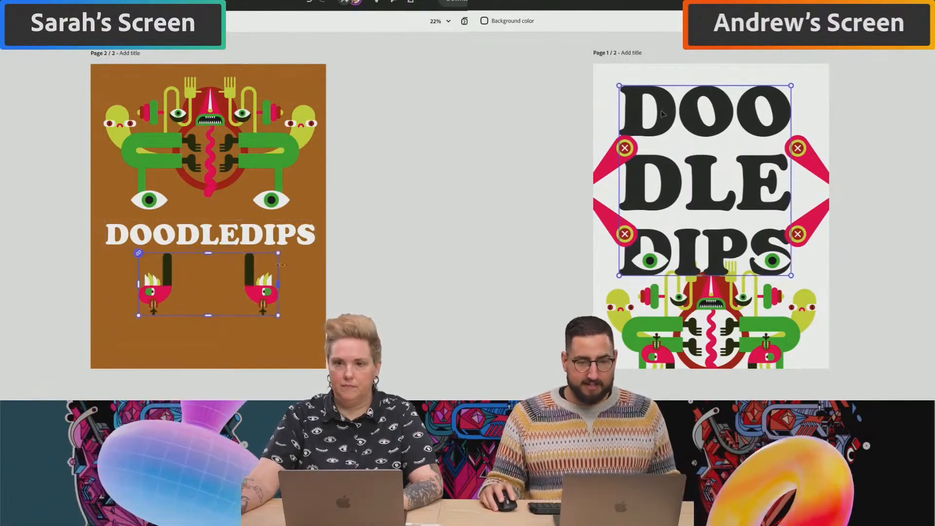
# Raise the bird pair to overlap the page 2 title, and move the three-line title on page 1 up and slightly right
pyautogui.moveTo(257, 285); pyautogui.dragTo(260, 269)
pyautogui.moveTo(676, 198); pyautogui.dragTo(677, 186)
pyautogui.press('Up')
pyautogui.press('Up')
pyautogui.press('Up')
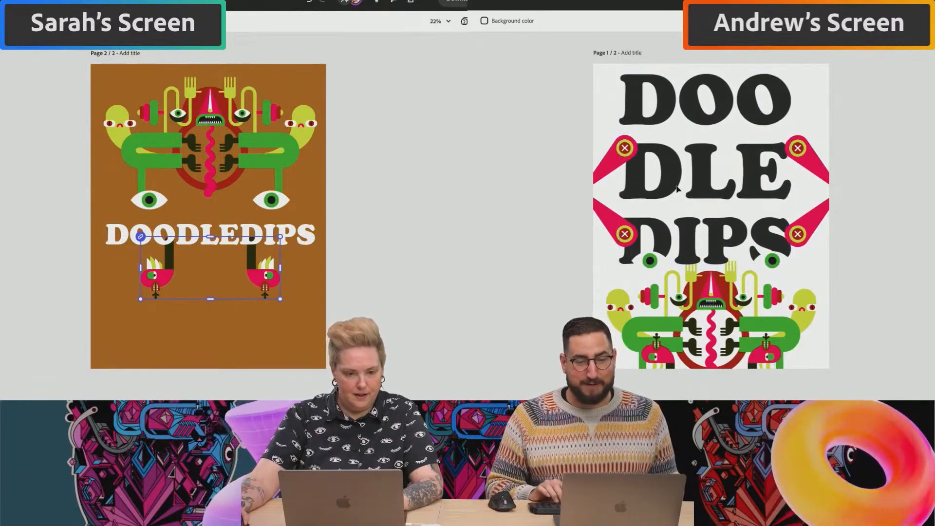
pyautogui.press('Right')
pyautogui.press('Right')
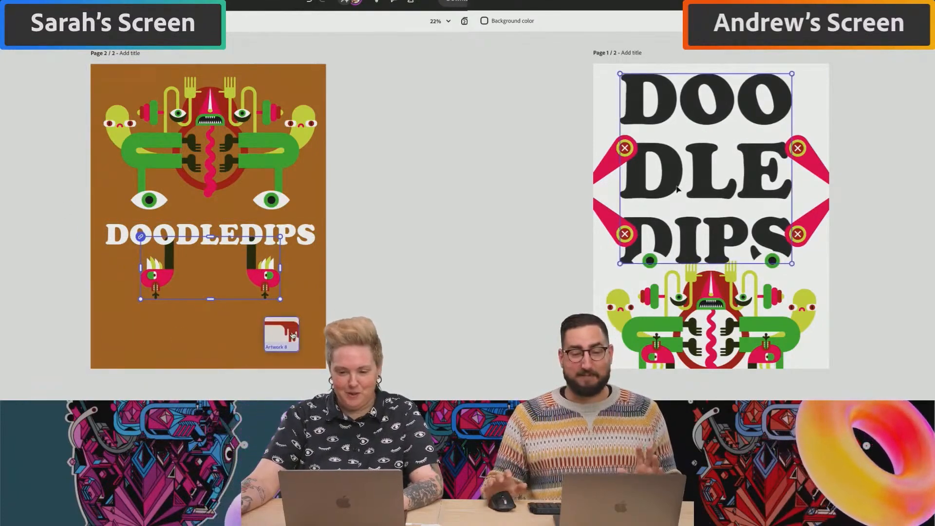
# Place the red drip artwork in page 2's lower-left corner and enlarge the three-line title on page 1
pyautogui.press('super+v')
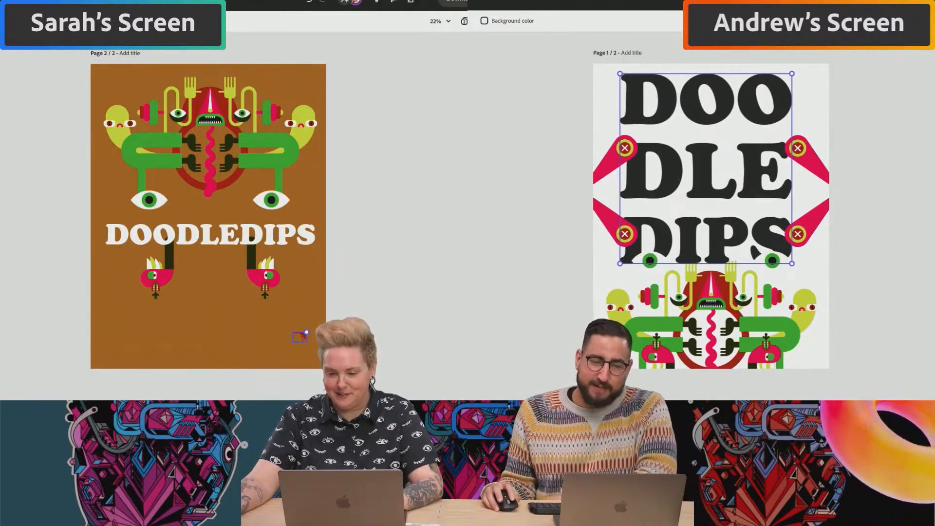
pyautogui.moveTo(375, 304); pyautogui.dragTo(123, 318)
pyautogui.moveTo(620, 249); pyautogui.dragTo(606, 257)
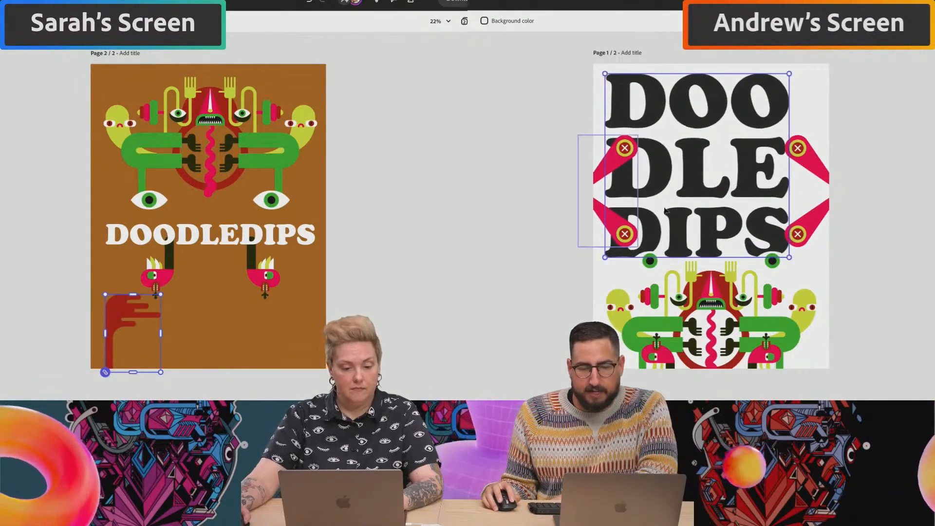
# Add the long-necked toothy figure to page 2, enlarge it between the birds, and center the three-line title on page 1
pyautogui.moveTo(682, 187); pyautogui.dragTo(691, 203)
pyautogui.moveTo(3, 311); pyautogui.dragTo(219, 323)
pyautogui.moveTo(691, 202); pyautogui.dragTo(692, 205)
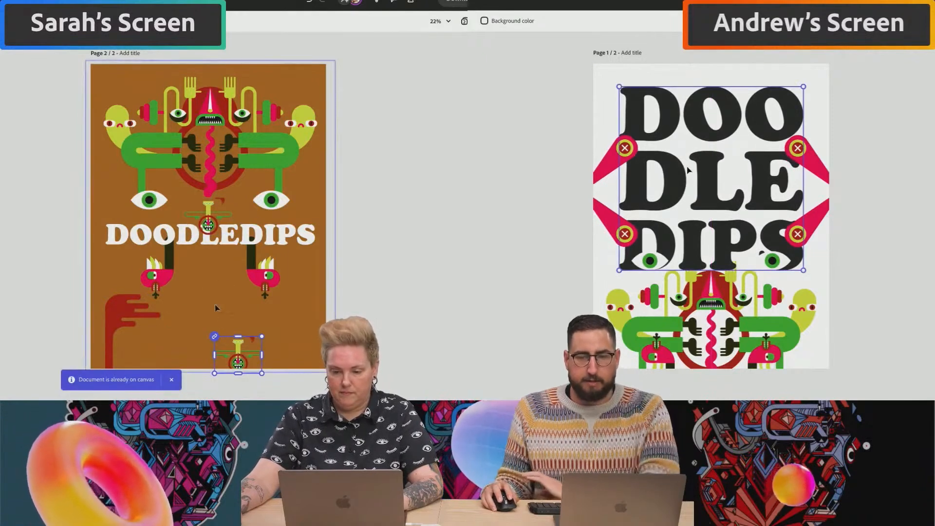
pyautogui.moveTo(214, 336); pyautogui.dragTo(214, 250)
pyautogui.moveTo(234, 320)
pyautogui.mouseDown()
pyautogui.moveTo(215, 285)
pyautogui.moveTo(212, 308)
pyautogui.mouseUp()
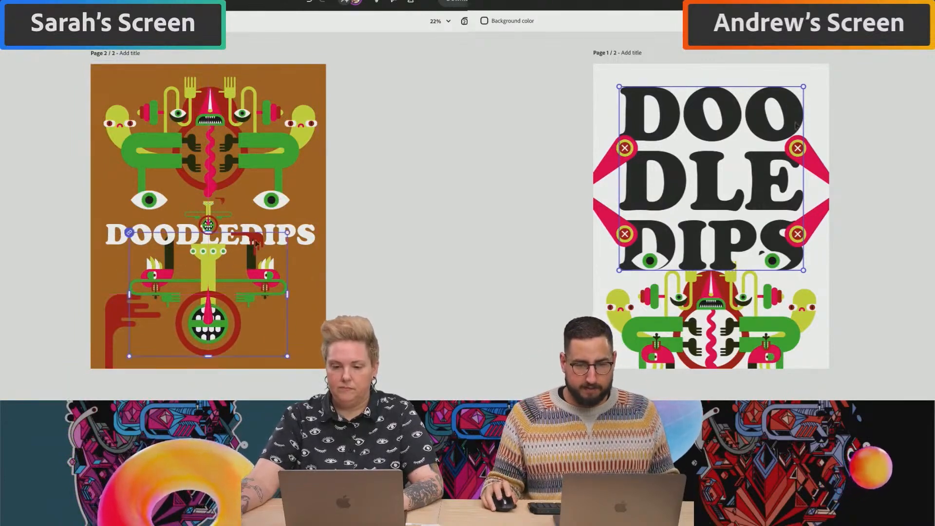
# On page 2, shift the title down and remove the small duplicate figure above it
pyautogui.click(313, 249)
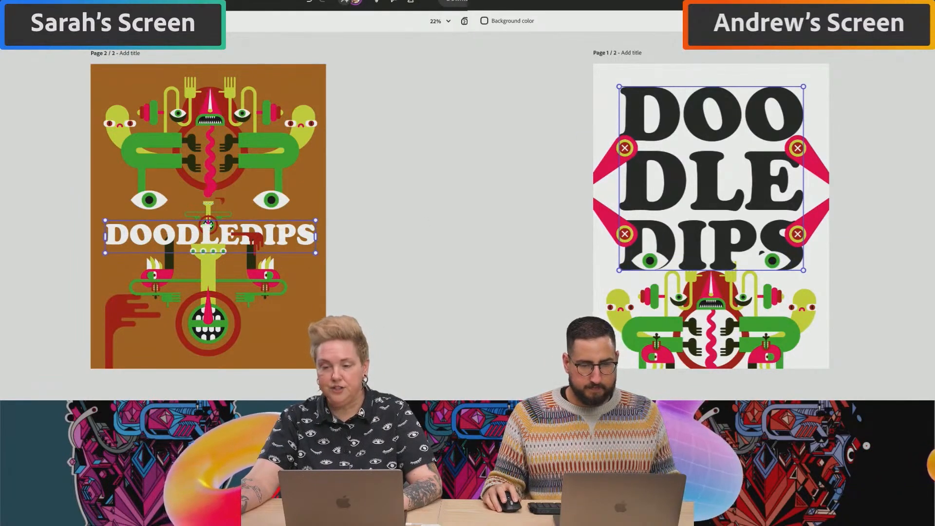
pyautogui.press('Escape')
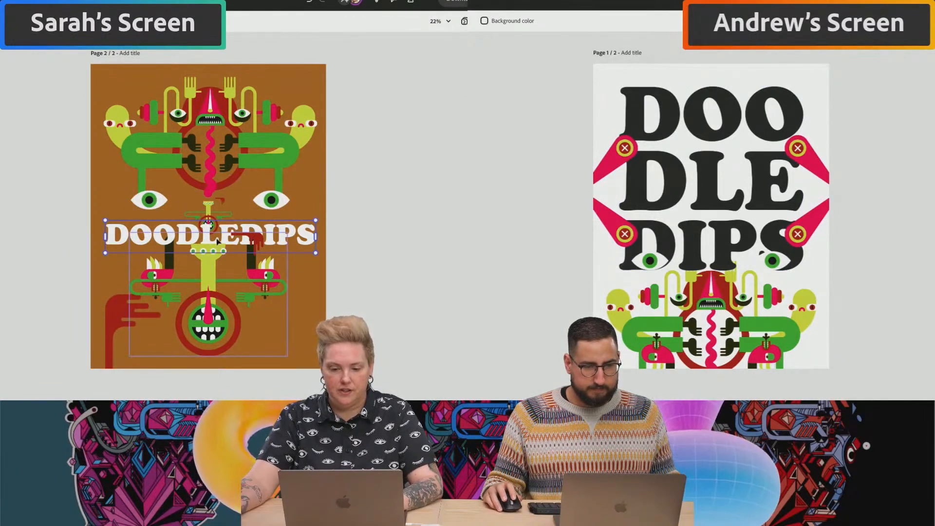
pyautogui.moveTo(123, 237)
pyautogui.mouseDown()
pyautogui.moveTo(120, 222)
pyautogui.moveTo(113, 248)
pyautogui.mouseUp()
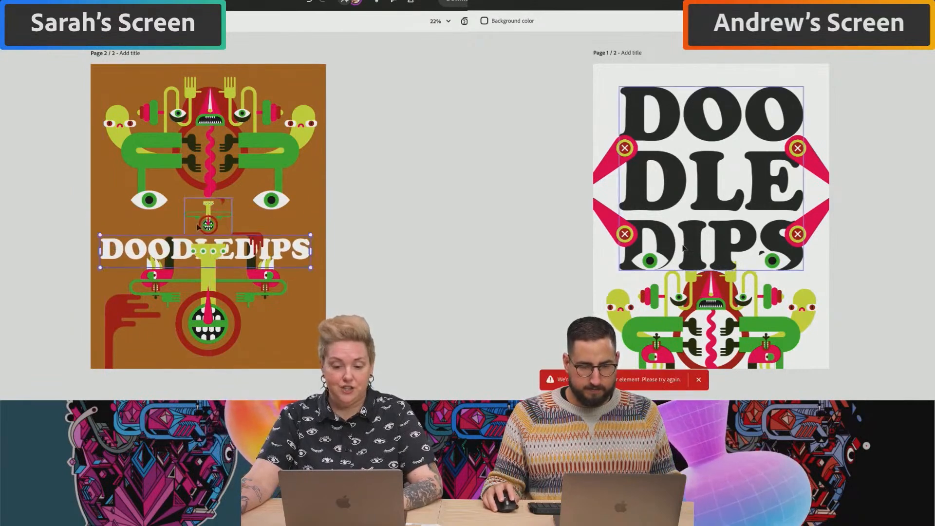
pyautogui.click(655, 260)
pyautogui.click(210, 229)
# Duplicate page 1's eye pair onto the title's top edge, and on page 2 center the title under the eyes with the toothy figure below
pyautogui.moveTo(283, 250)
pyautogui.mouseDown()
pyautogui.moveTo(290, 245)
pyautogui.moveTo(275, 266)
pyautogui.moveTo(313, 225)
pyautogui.moveTo(317, 231)
pyautogui.mouseUp()
pyautogui.press('super+d')
pyautogui.moveTo(657, 264); pyautogui.dragTo(657, 261)
pyautogui.moveTo(318, 231); pyautogui.dragTo(319, 232)
pyautogui.moveTo(658, 261); pyautogui.dragTo(655, 80)
pyautogui.moveTo(319, 233); pyautogui.dragTo(317, 234)
pyautogui.moveTo(654, 80); pyautogui.dragTo(654, 87)
pyautogui.moveTo(317, 233); pyautogui.dragTo(311, 235)
pyautogui.moveTo(653, 87); pyautogui.dragTo(653, 87)
pyautogui.moveTo(310, 235); pyautogui.dragTo(310, 236)
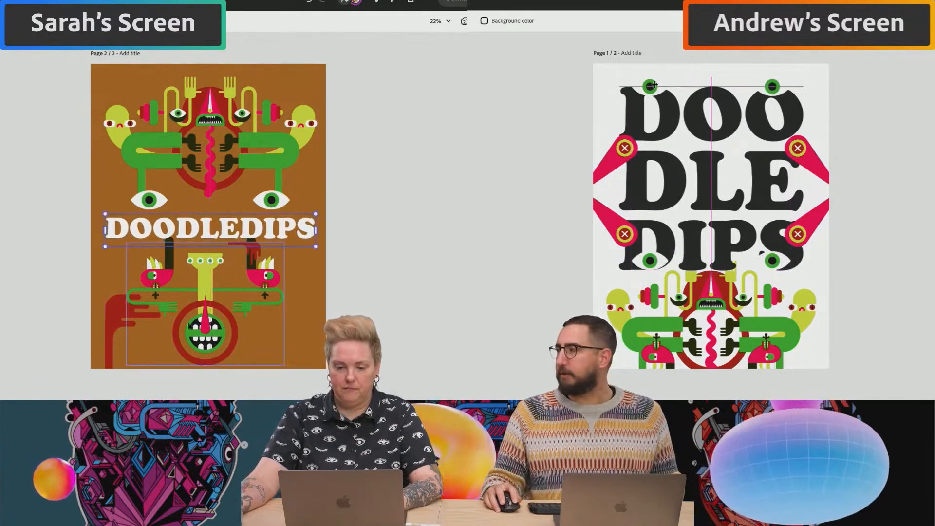
pyautogui.click(220, 291)
pyautogui.moveTo(654, 84); pyautogui.dragTo(655, 86)
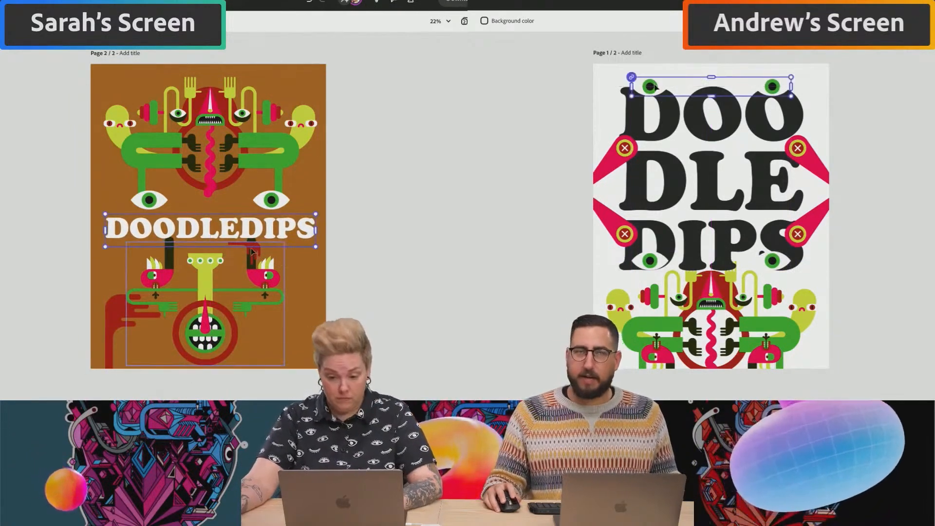
pyautogui.moveTo(261, 263); pyautogui.dragTo(240, 275)
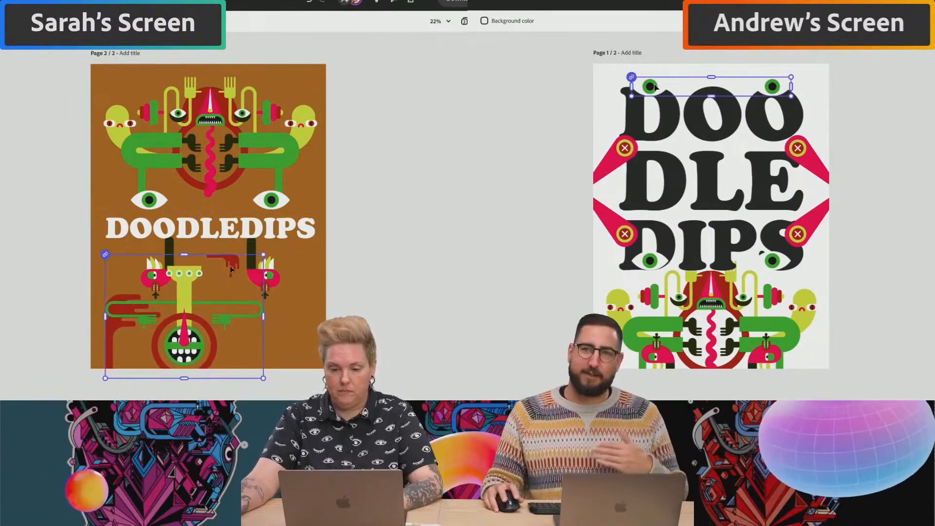
# Switch to Illustrator and move the toothy figure up between the character and the pink birds
pyautogui.press('super+Tab')
pyautogui.moveTo(241, 243); pyautogui.dragTo(48, 232)
pyautogui.scroll(-5, 48, 232)
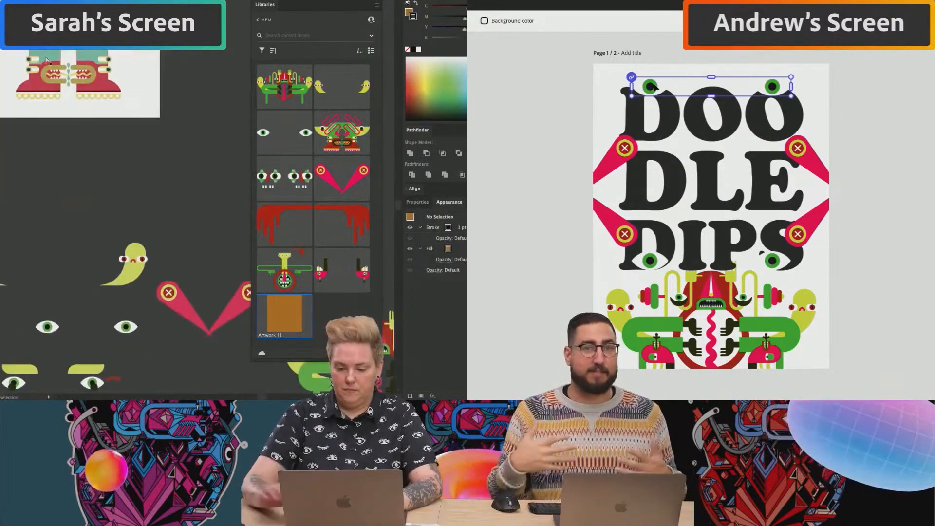
pyautogui.press('super+minus')
pyautogui.moveTo(47, 153); pyautogui.dragTo(0, 29)
pyautogui.moveTo(82, 263); pyautogui.dragTo(98, 184)
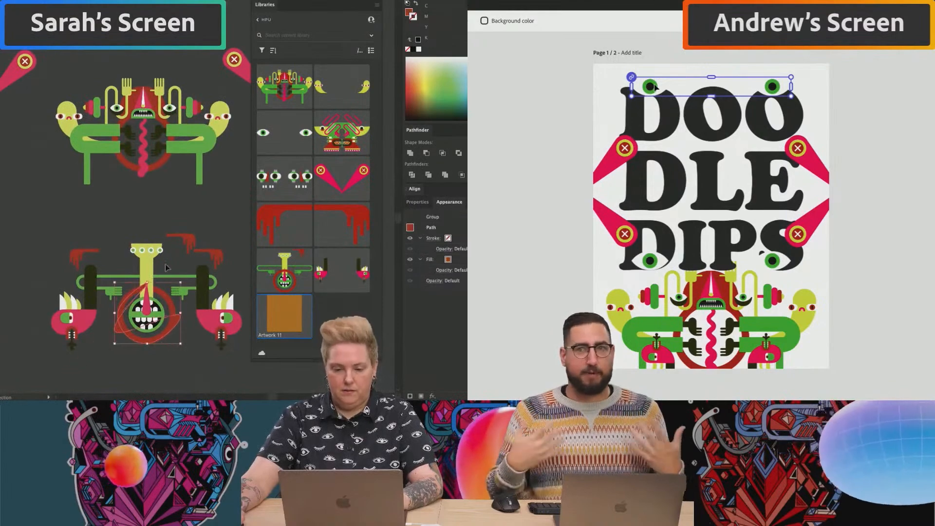
pyautogui.moveTo(166, 285); pyautogui.dragTo(175, 197)
# Remove the stray red drip above the long-necked toothy figure and save the figure to the library as a new graphic
pyautogui.click(181, 201)
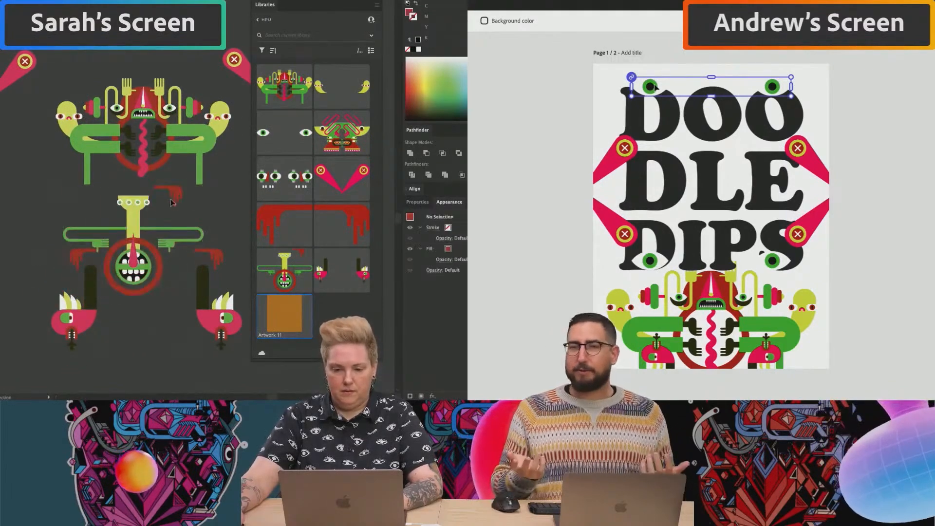
pyautogui.click(175, 197)
pyautogui.doubleClick(175, 198)
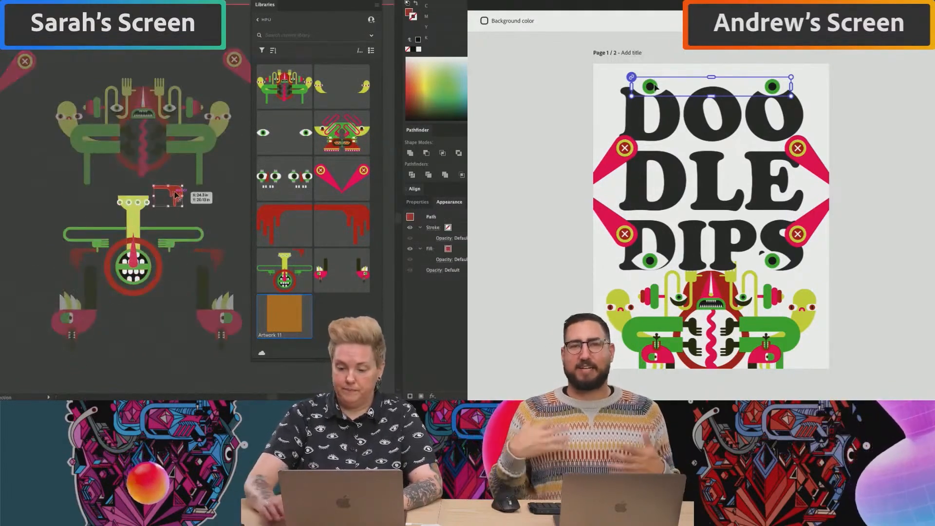
pyautogui.press('Escape')
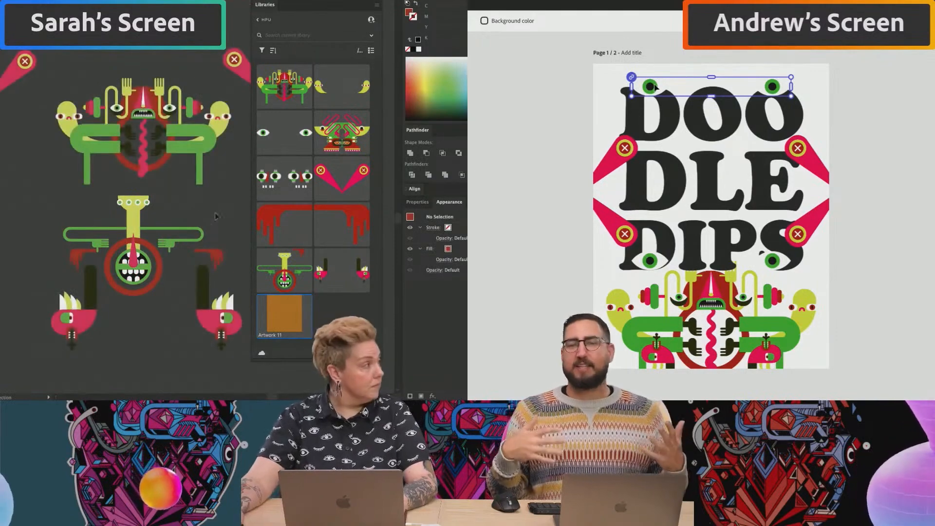
pyautogui.click(190, 237)
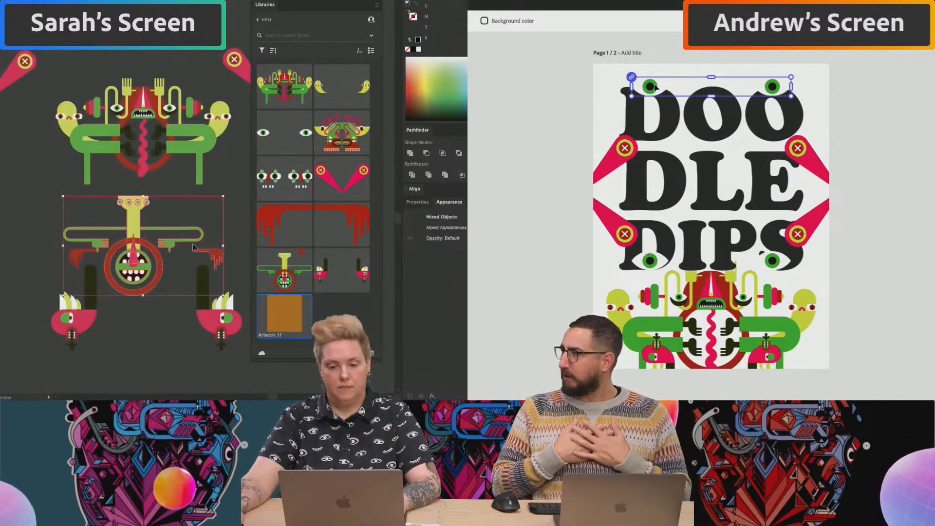
pyautogui.moveTo(179, 271); pyautogui.dragTo(336, 314)
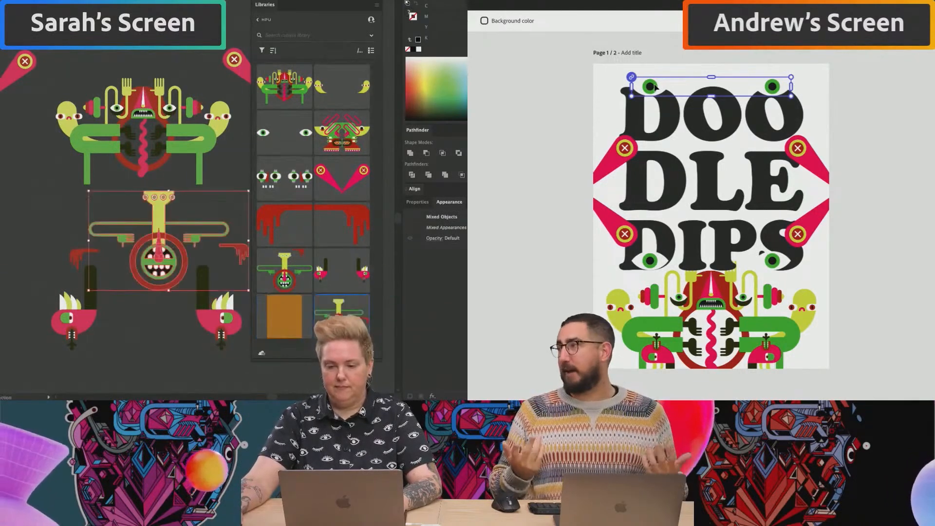
# Take the pink toothed arms out of the booted character's group, place them outside it, and save them to the library
pyautogui.scroll(5, 30, 145)
pyautogui.hscroll(-4, 30, 145)
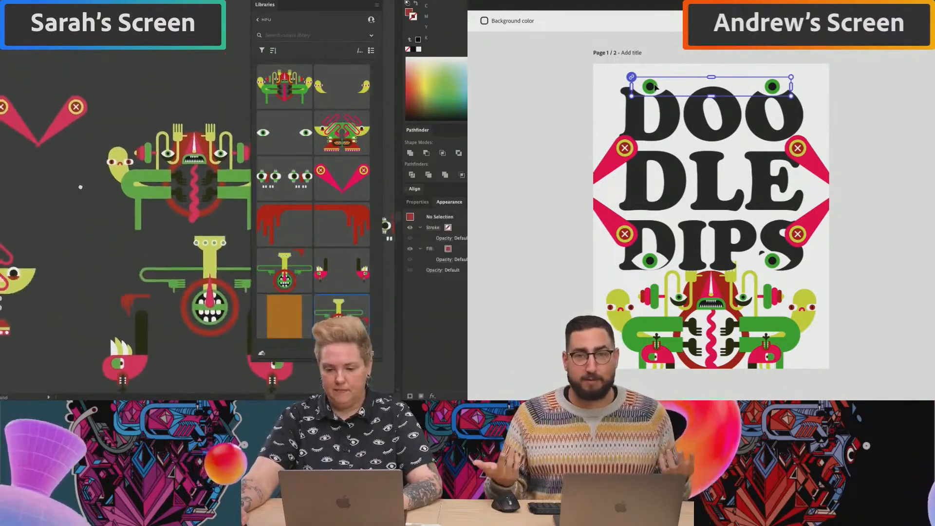
pyautogui.doubleClick(2, 303)
pyautogui.moveTo(1, 293); pyautogui.dragTo(94, 231)
pyautogui.click(650, 87)
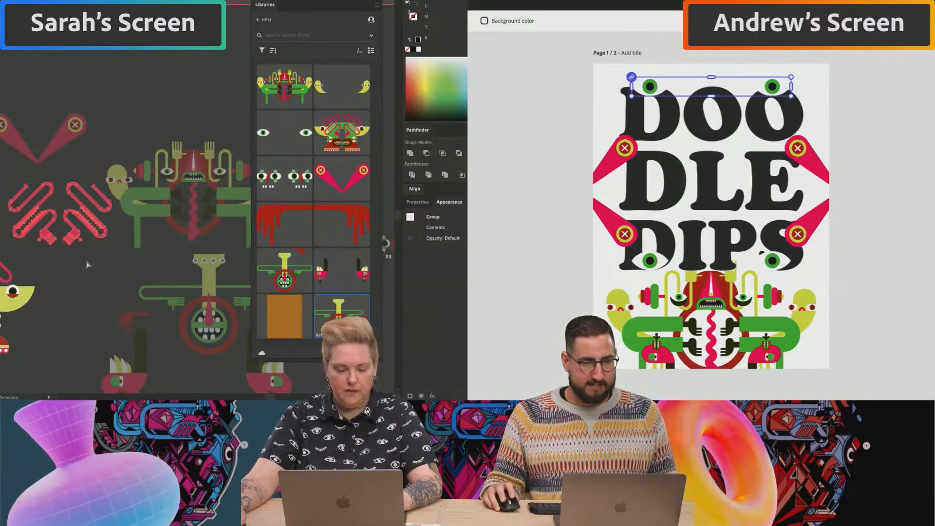
pyautogui.press('super+x')
pyautogui.doubleClick(86, 257)
pyautogui.press('super+v')
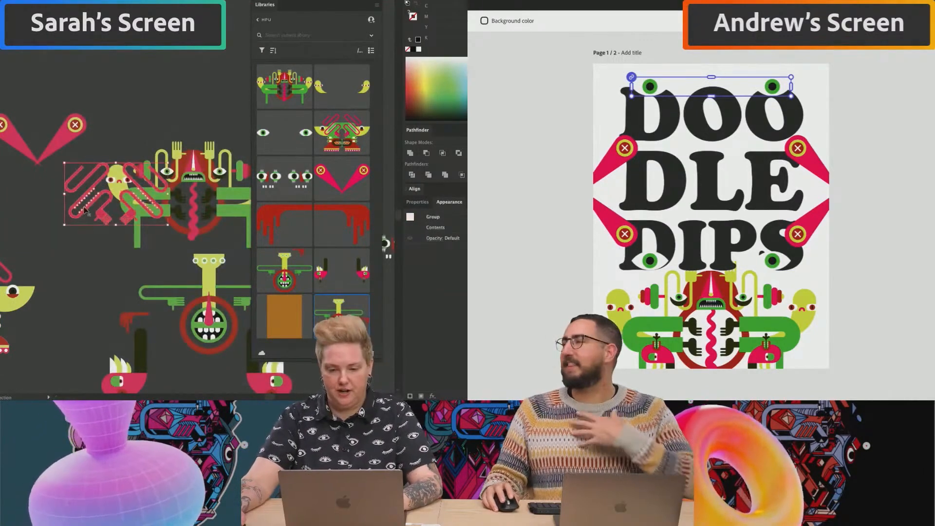
pyautogui.moveTo(308, 334); pyautogui.dragTo(309, 334)
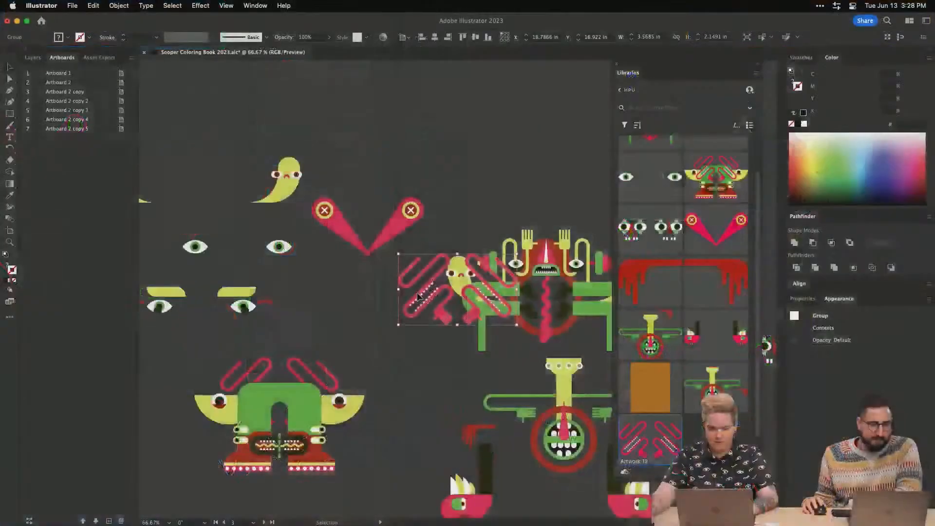
# Move the separated arms below the pink clubs, and inside the booted character's group pull the yellow faces and arms away from the green body
pyautogui.moveTo(422, 294); pyautogui.dragTo(325, 309)
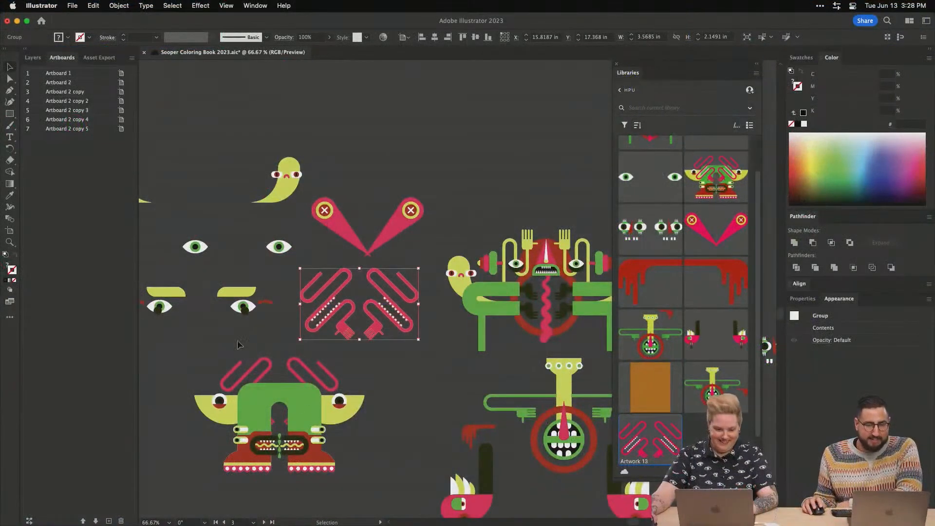
pyautogui.moveTo(219, 412); pyautogui.dragTo(253, 360)
pyautogui.doubleClick(237, 442)
pyautogui.click(237, 441)
pyautogui.moveTo(228, 432); pyautogui.dragTo(233, 350)
pyautogui.moveTo(253, 423); pyautogui.dragTo(363, 149)
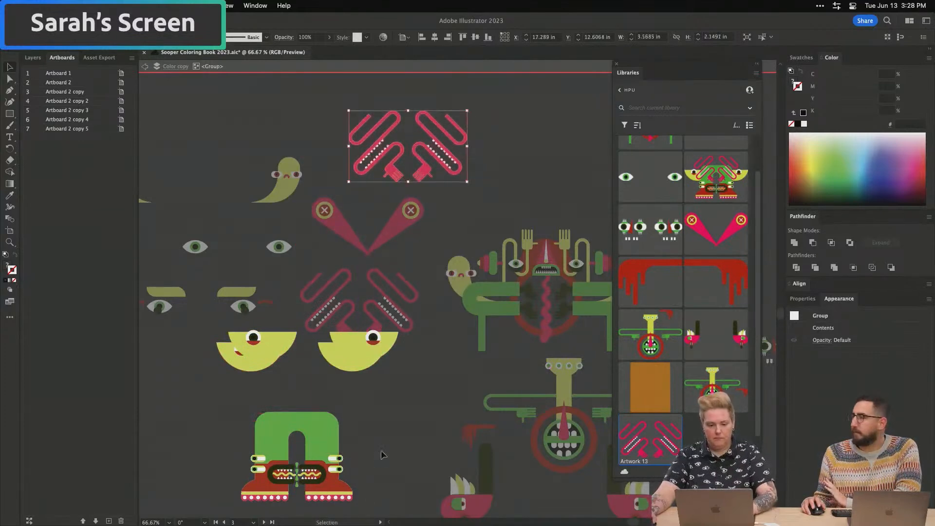
# Take the green body with red boots out of its group, place it outside, and save it to the library
pyautogui.moveTo(229, 495); pyautogui.dragTo(228, 497)
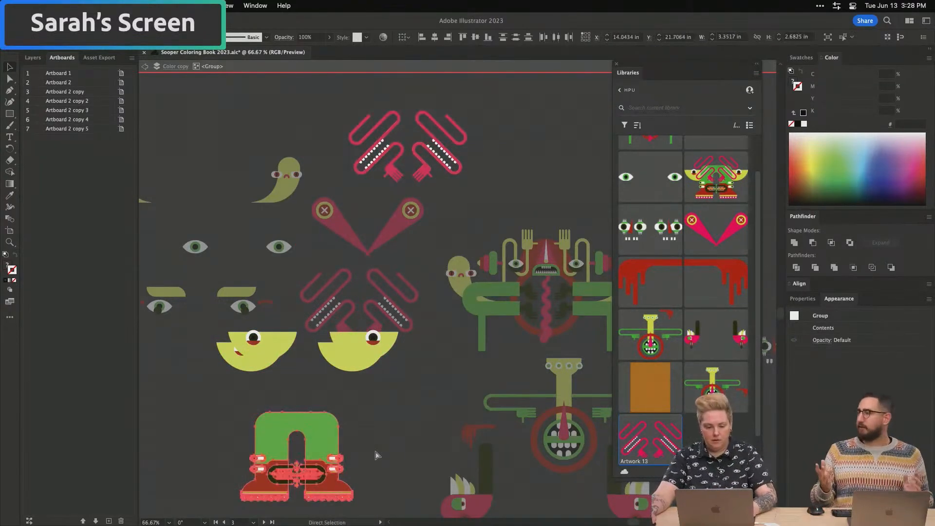
pyautogui.press('super+x')
pyautogui.doubleClick(382, 442)
pyautogui.press('super+v')
pyautogui.moveTo(436, 269); pyautogui.dragTo(314, 521)
pyautogui.moveTo(700, 440); pyautogui.dragTo(702, 440)
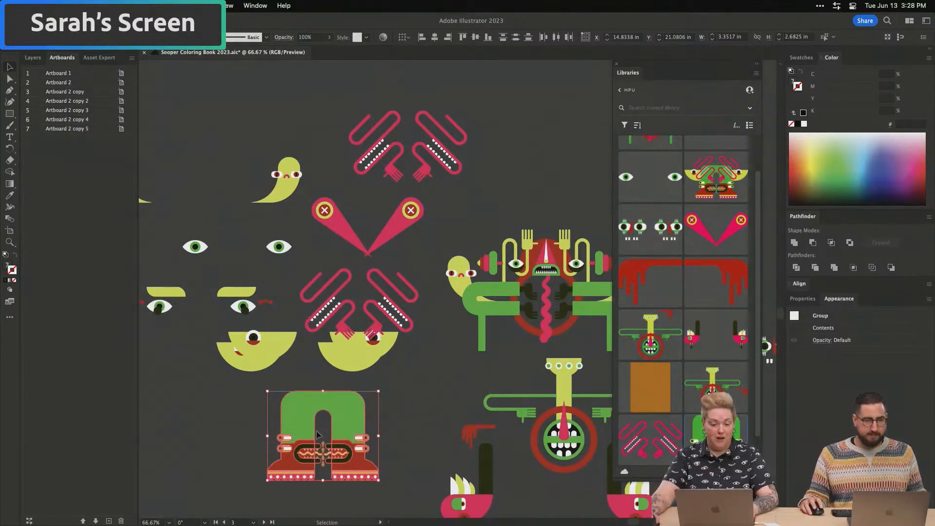
# Shift the green booted body to the right and the long-tongued character to the left on the canvas
pyautogui.moveTo(334, 413); pyautogui.dragTo(385, 414)
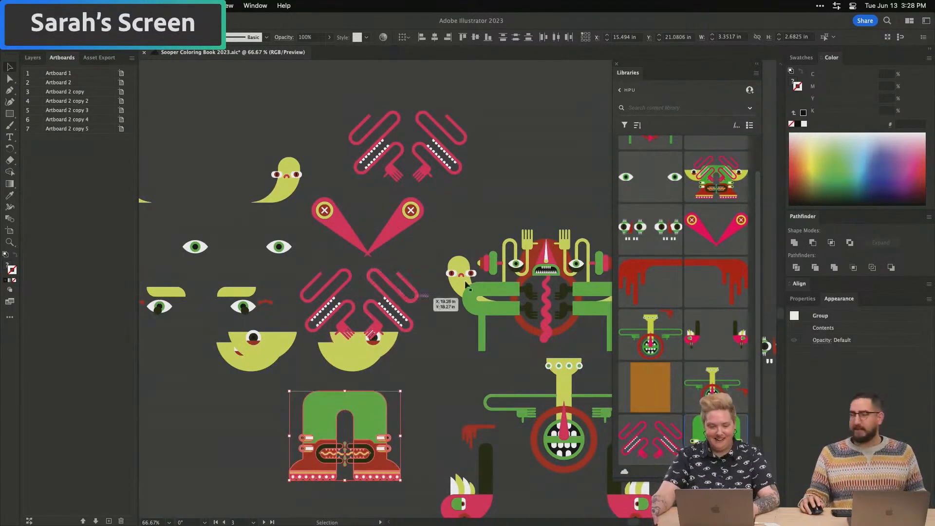
pyautogui.moveTo(535, 254); pyautogui.dragTo(534, 256)
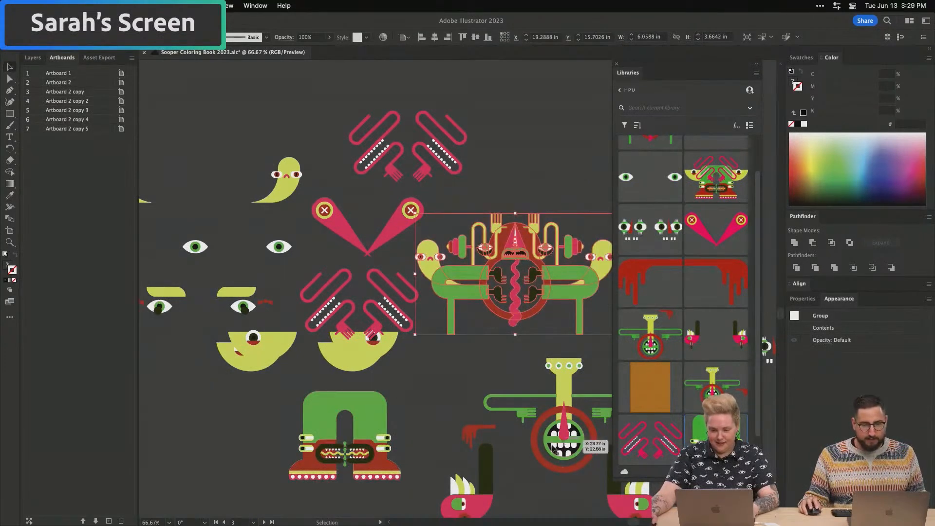
pyautogui.click(513, 130)
# Switch to Adobe Express, turn page 1's added bird pair so the heads hang down, and place it at the page's top edge
pyautogui.press('super+Tab')
pyautogui.click(442, 286)
pyautogui.click(507, 125)
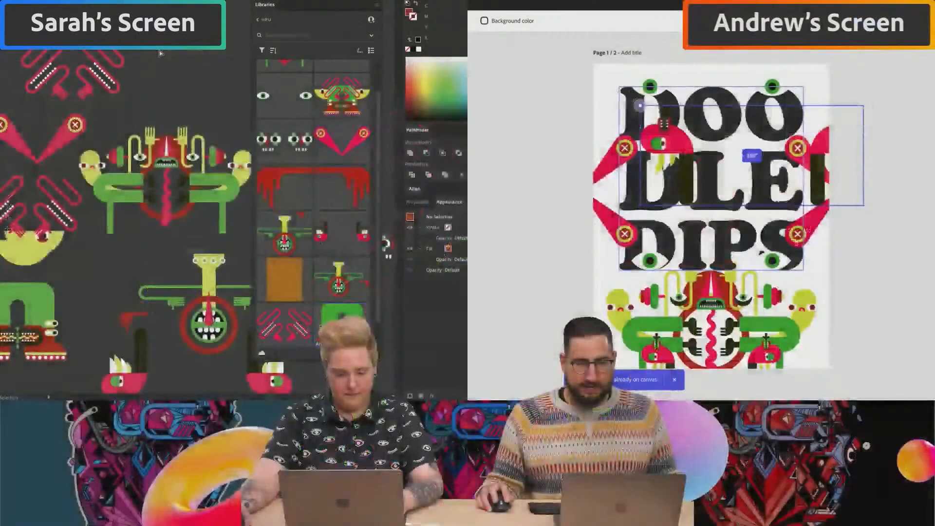
pyautogui.moveTo(628, 92); pyautogui.dragTo(887, 232)
pyautogui.press('super+Tab')
pyautogui.moveTo(852, 184); pyautogui.dragTo(804, 91)
# On page 2, replace the toothy figure below the title with the pink toothed arms from the library and enlarge them
pyautogui.moveTo(199, 323); pyautogui.dragTo(222, 353)
pyautogui.moveTo(804, 91); pyautogui.dragTo(808, 95)
pyautogui.moveTo(222, 352); pyautogui.dragTo(219, 362)
pyautogui.moveTo(808, 94); pyautogui.dragTo(809, 103)
pyautogui.press('BackSpace')
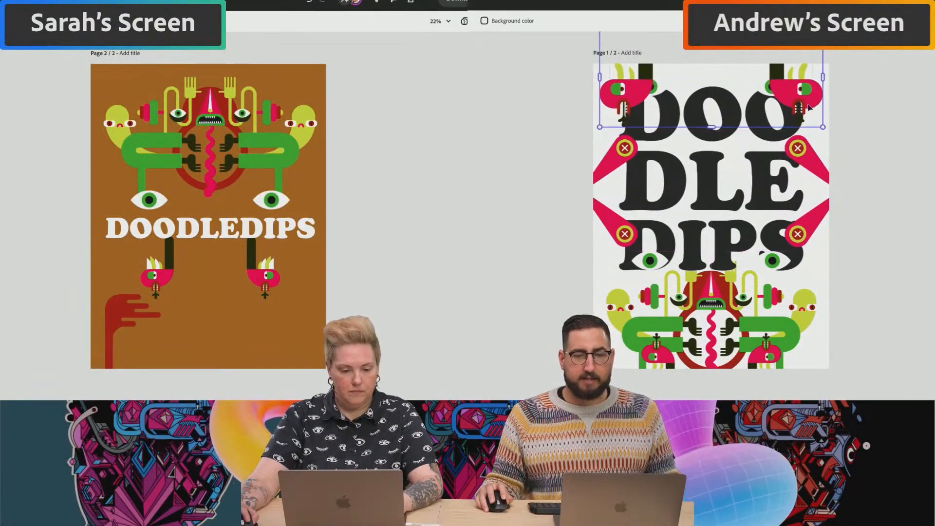
pyautogui.click(210, 325)
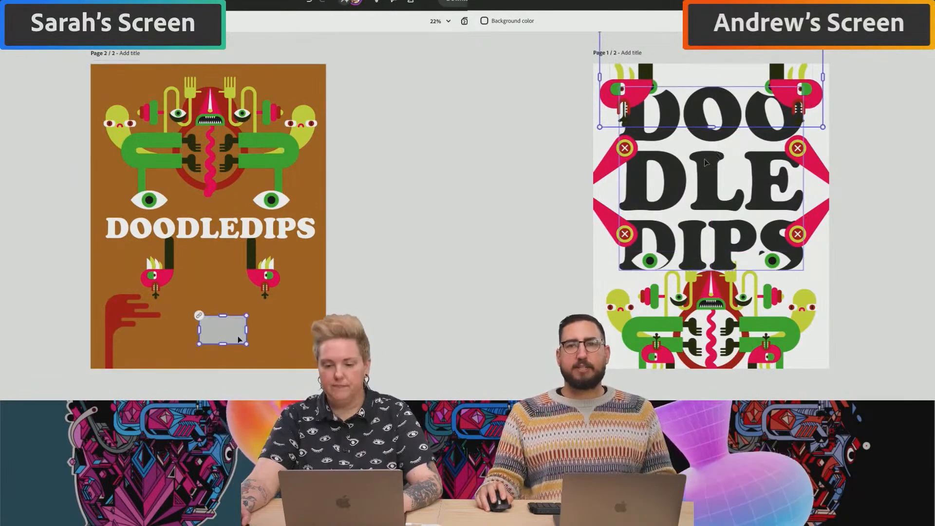
pyautogui.moveTo(247, 315); pyautogui.dragTo(365, 244)
# Delete both pairs of pink clubs from page 1, and lighten the brown background on page 2
pyautogui.click(820, 173)
pyautogui.moveTo(295, 312); pyautogui.dragTo(231, 316)
pyautogui.click(313, 286)
pyautogui.press('Delete')
pyautogui.click(607, 172)
pyautogui.press('Delete')
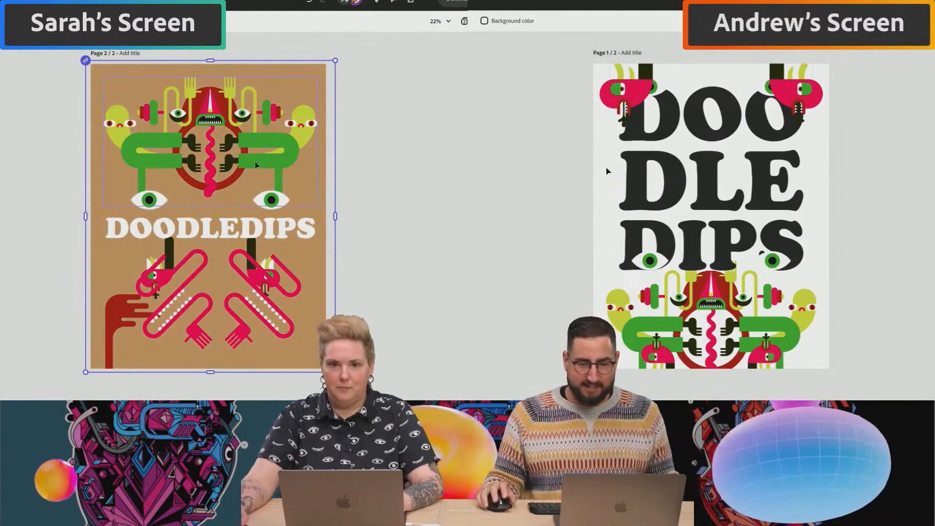
# Move page 2's pink arms up against the title, and shift page 1's top birds up until they nearly leave the page
pyautogui.moveTo(197, 269)
pyautogui.mouseDown()
pyautogui.moveTo(184, 280)
pyautogui.moveTo(198, 240)
pyautogui.moveTo(192, 252)
pyautogui.mouseUp()
pyautogui.moveTo(756, 89); pyautogui.dragTo(753, 66)
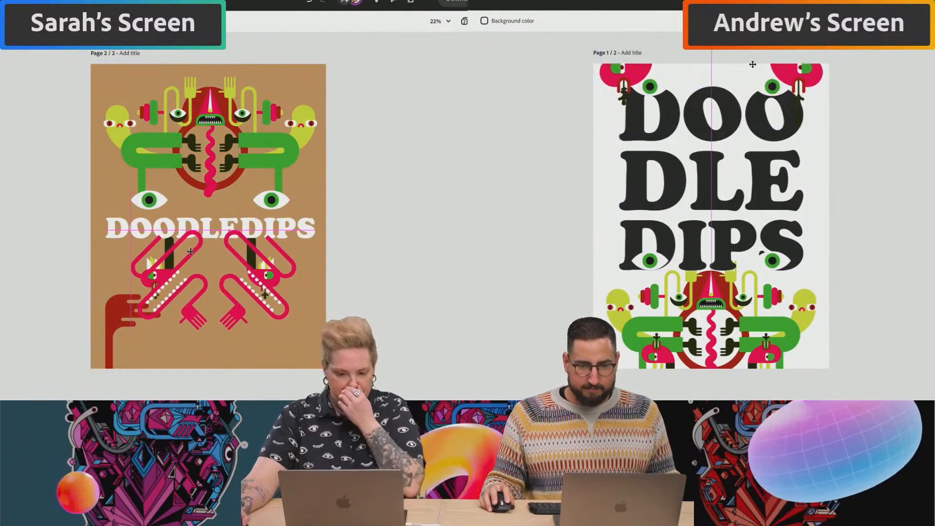
pyautogui.moveTo(192, 252); pyautogui.dragTo(190, 252)
pyautogui.moveTo(753, 65); pyautogui.dragTo(753, 66)
pyautogui.moveTo(190, 252); pyautogui.dragTo(190, 251)
pyautogui.moveTo(735, 85); pyautogui.dragTo(735, 57)
pyautogui.moveTo(190, 252); pyautogui.dragTo(190, 252)
pyautogui.moveTo(735, 57); pyautogui.dragTo(734, 58)
# Bring page 2's title forward, and on page 1 place one eye pair over DLE and another over DOO
pyautogui.click(310, 230)
pyautogui.moveTo(660, 96); pyautogui.dragTo(648, 191)
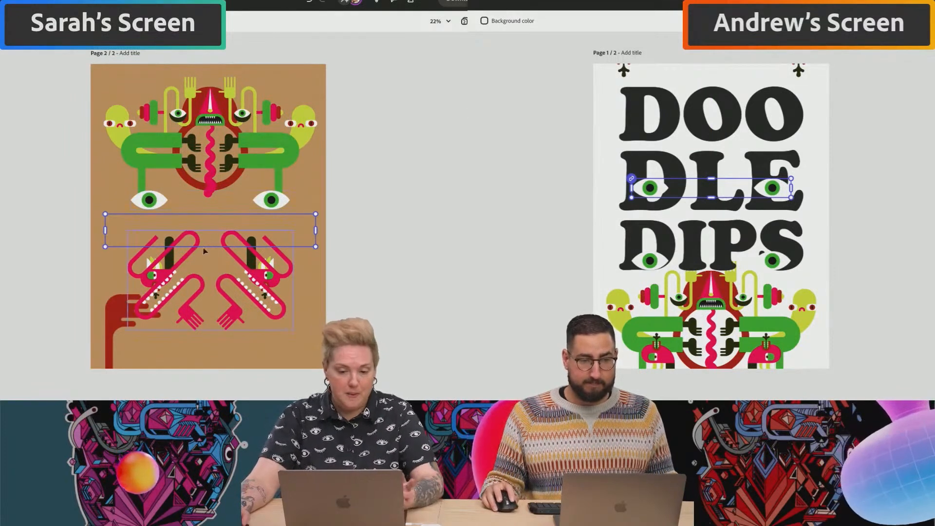
pyautogui.press('super+]')
pyautogui.moveTo(653, 189); pyautogui.dragTo(656, 128)
pyautogui.moveTo(178, 263); pyautogui.dragTo(182, 292)
pyautogui.moveTo(656, 128); pyautogui.dragTo(656, 129)
# Position the pink arms just under page 2's title, and lower page 1's top birds back over the DOO line
pyautogui.moveTo(182, 292); pyautogui.dragTo(185, 261)
pyautogui.moveTo(624, 72); pyautogui.dragTo(626, 118)
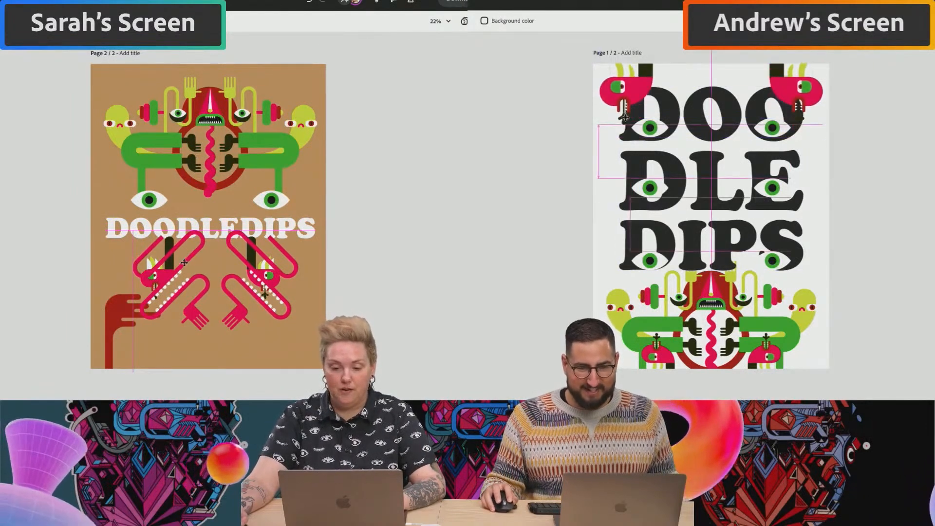
pyautogui.moveTo(184, 263); pyautogui.dragTo(182, 264)
pyautogui.moveTo(626, 118); pyautogui.dragTo(625, 118)
pyautogui.moveTo(183, 264); pyautogui.dragTo(182, 265)
pyautogui.moveTo(625, 118); pyautogui.dragTo(626, 119)
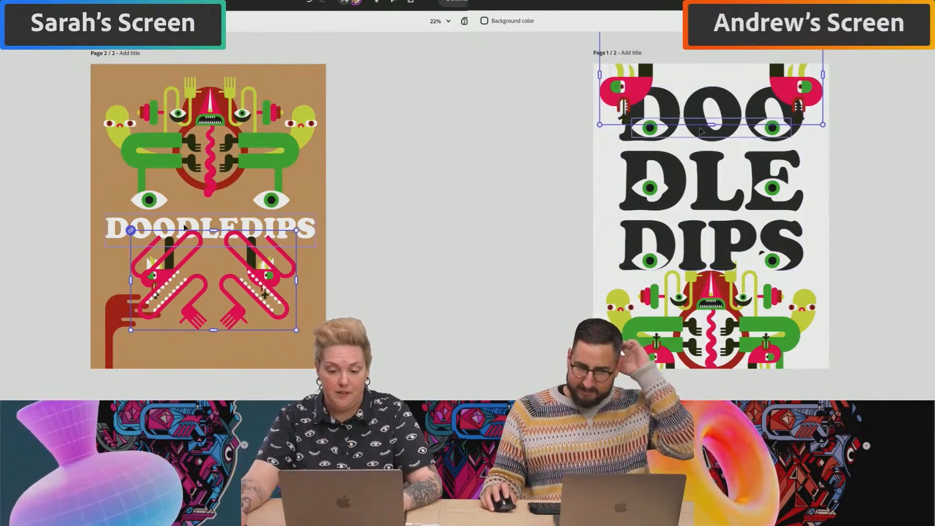
# Enlarge page 1's top birds behind the title into the page corners, and move page 2's pink arms further down
pyautogui.click(207, 228)
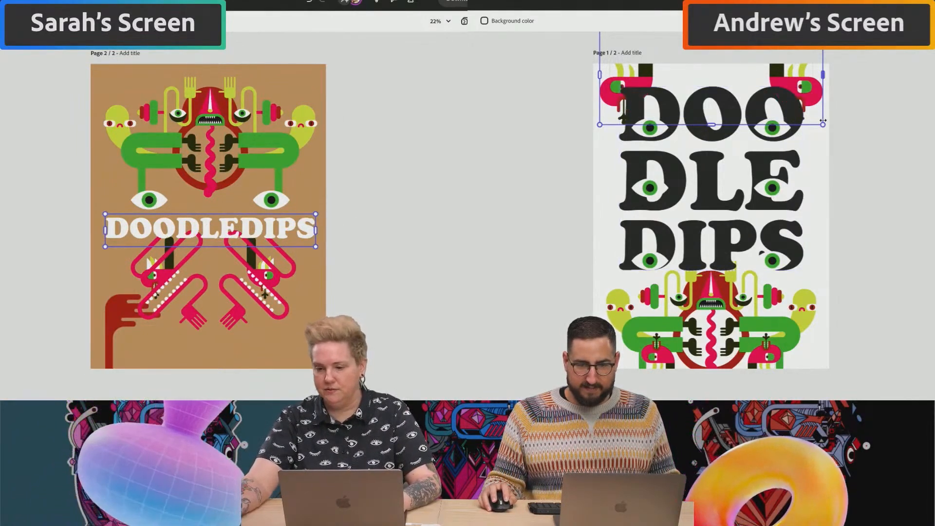
pyautogui.moveTo(823, 126); pyautogui.dragTo(864, 139)
pyautogui.moveTo(835, 101); pyautogui.dragTo(830, 91)
pyautogui.moveTo(150, 279)
pyautogui.mouseDown()
pyautogui.moveTo(153, 319)
pyautogui.moveTo(146, 303)
pyautogui.mouseUp()
pyautogui.moveTo(830, 91); pyautogui.dragTo(830, 91)
# Nudge page 2's title slightly to the right and align the bird pair directly beneath it
pyautogui.moveTo(252, 242); pyautogui.dragTo(256, 244)
pyautogui.moveTo(830, 91); pyautogui.dragTo(830, 92)
pyautogui.moveTo(256, 244); pyautogui.dragTo(252, 243)
pyautogui.moveTo(830, 92); pyautogui.dragTo(829, 92)
pyautogui.moveTo(253, 244); pyautogui.dragTo(254, 243)
pyautogui.moveTo(829, 91); pyautogui.dragTo(829, 91)
pyautogui.moveTo(253, 242); pyautogui.dragTo(253, 242)
pyautogui.moveTo(829, 91); pyautogui.dragTo(830, 92)
pyautogui.click(252, 258)
pyautogui.moveTo(252, 255)
pyautogui.mouseDown()
pyautogui.moveTo(257, 264)
pyautogui.moveTo(263, 134)
pyautogui.moveTo(252, 293)
pyautogui.moveTo(249, 273)
pyautogui.moveTo(261, 264)
pyautogui.moveTo(252, 249)
pyautogui.mouseUp()
# Recolor page 1's title dark olive, and on page 2 move the red hand right and the pink arms up behind the title
pyautogui.click(692, 146)
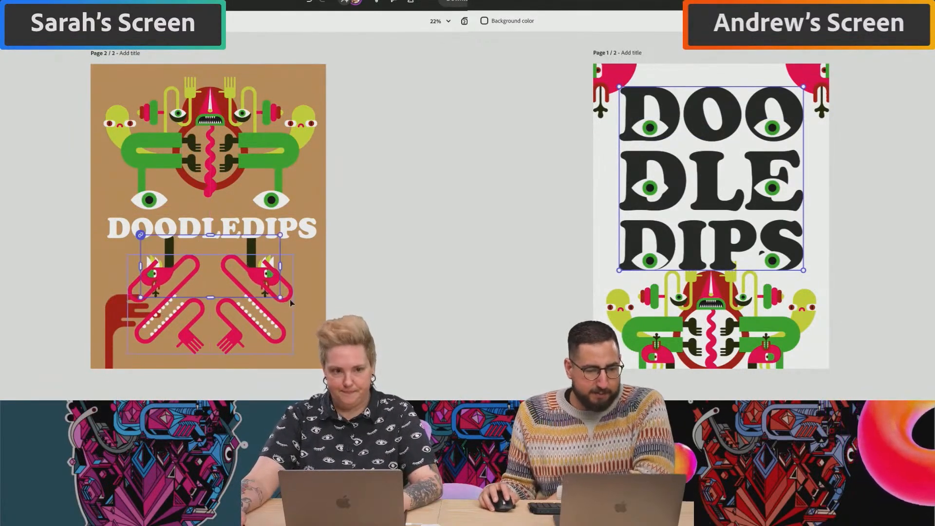
pyautogui.moveTo(269, 330); pyautogui.dragTo(270, 336)
pyautogui.moveTo(114, 326)
pyautogui.mouseDown()
pyautogui.moveTo(105, 307)
pyautogui.moveTo(144, 170)
pyautogui.moveTo(280, 317)
pyautogui.mouseUp()
pyautogui.moveTo(229, 262); pyautogui.dragTo(228, 190)
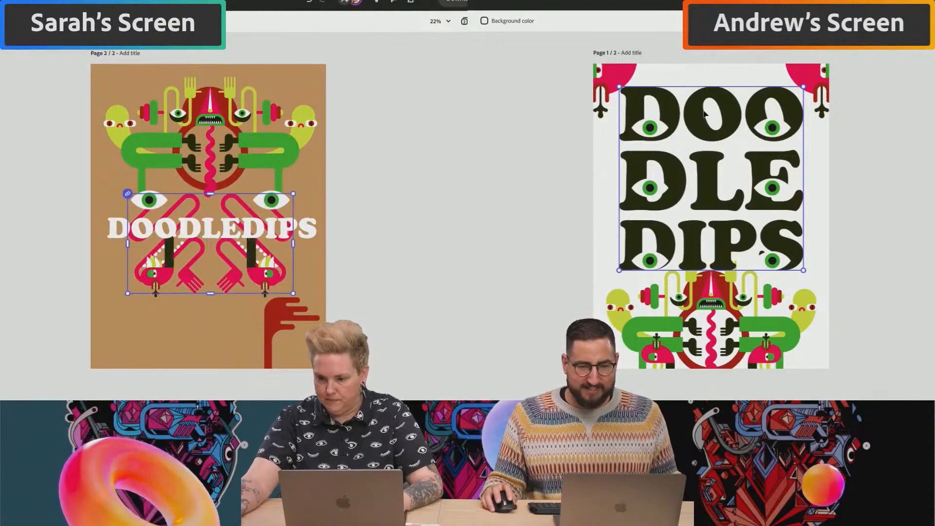
# On page 2, rotate the bird pair 180 degrees and enlarge it near the bottom, and move the red hand to the upper left corner
pyautogui.doubleClick(692, 178)
pyautogui.tripleClick(692, 178)
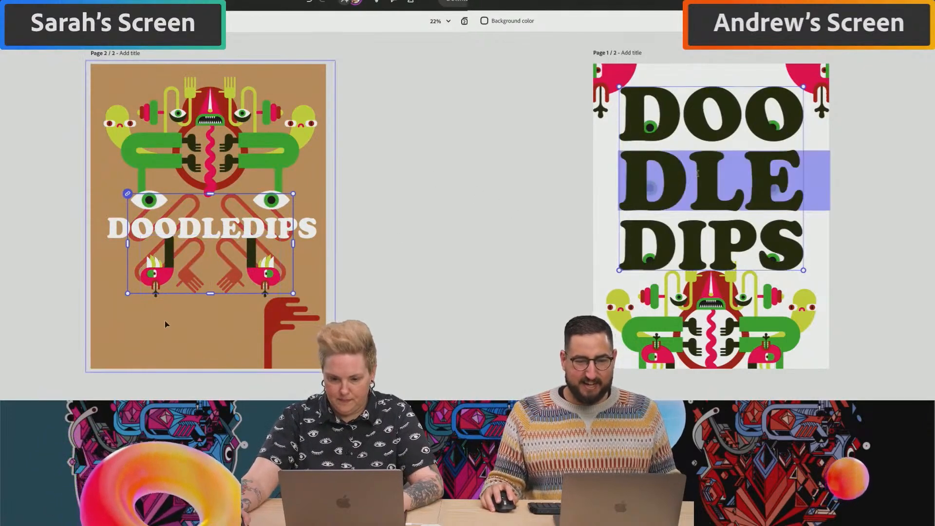
pyautogui.moveTo(163, 276); pyautogui.dragTo(163, 305)
pyautogui.moveTo(283, 265); pyautogui.dragTo(177, 317)
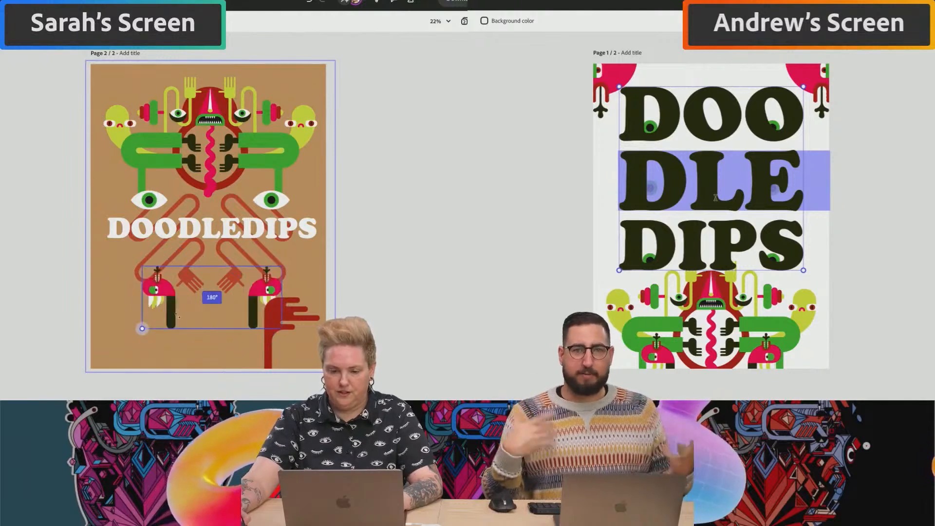
pyautogui.moveTo(271, 292); pyautogui.dragTo(329, 289)
pyautogui.moveTo(303, 321); pyautogui.dragTo(140, 96)
# Color page 1's DLE line pink and DOO line yellow-green using colors sampled from the artwork, and center page 2's birds along the bottom edge
pyautogui.click(613, 77)
pyautogui.tripleClick(682, 115)
pyautogui.moveTo(298, 334); pyautogui.dragTo(279, 338)
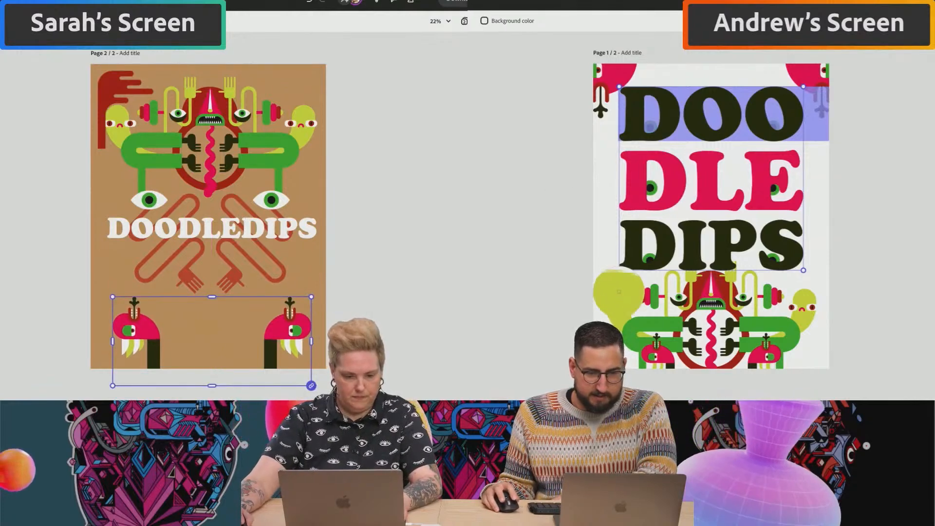
pyautogui.click(619, 307)
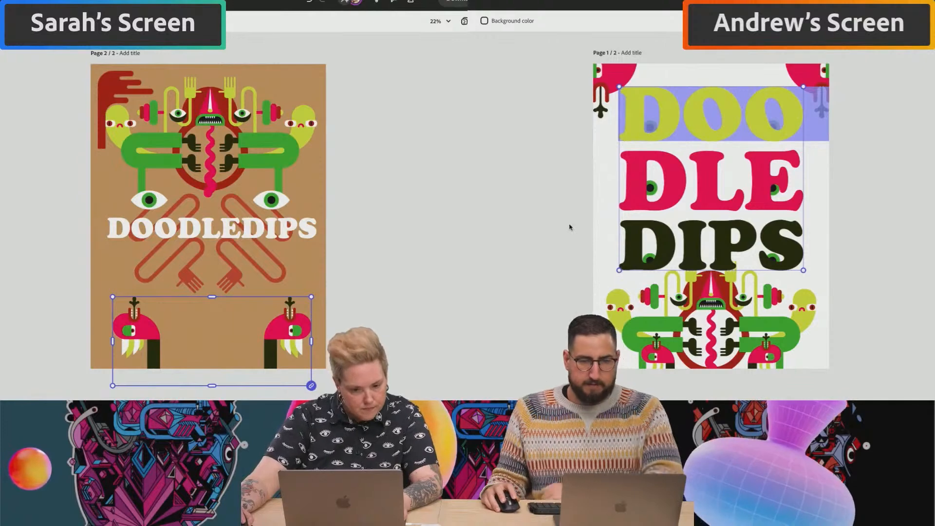
pyautogui.press('Escape')
# Remove the Slide in animation from the bird pair at the top of page 1
pyautogui.press('r')
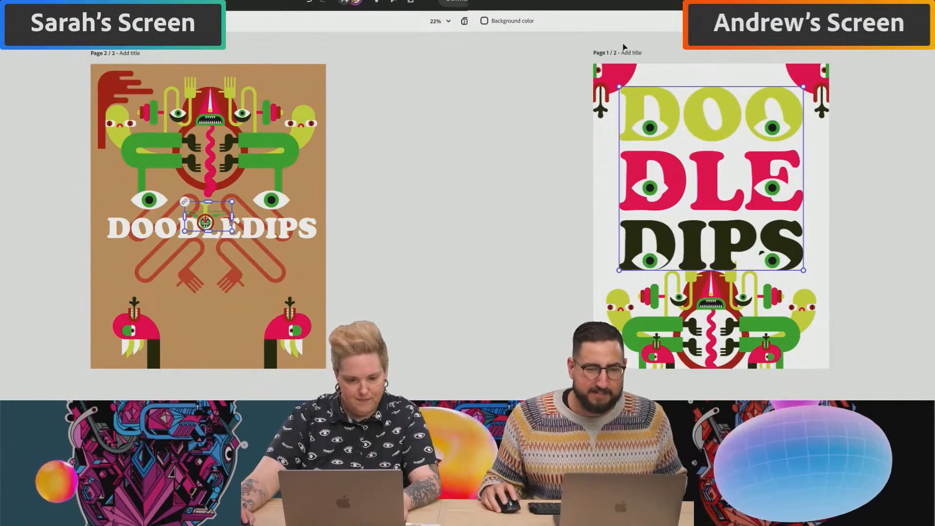
pyautogui.click(613, 69)
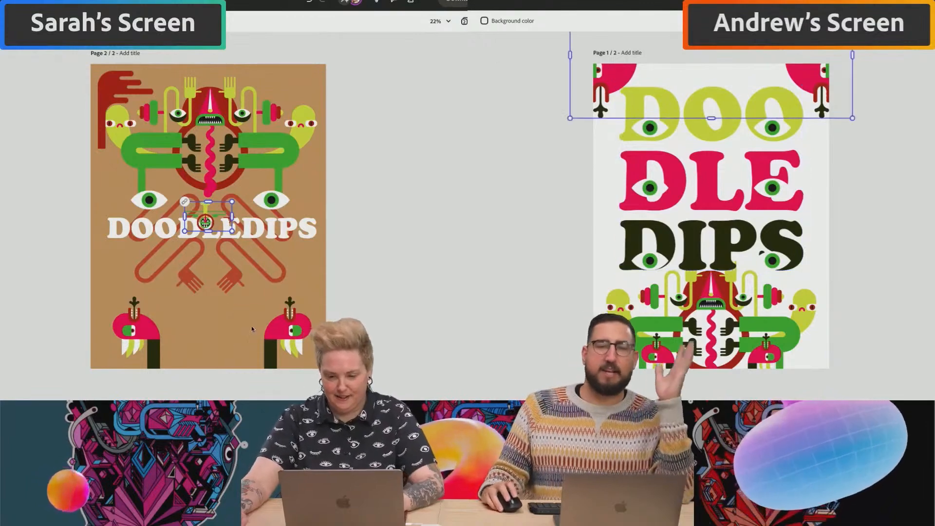
pyautogui.click(196, 380)
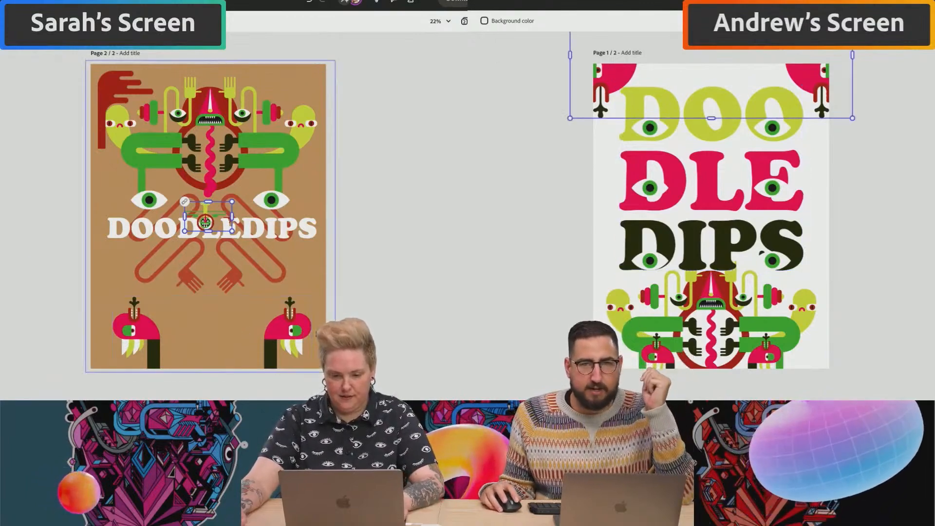
pyautogui.press('super+Tab')
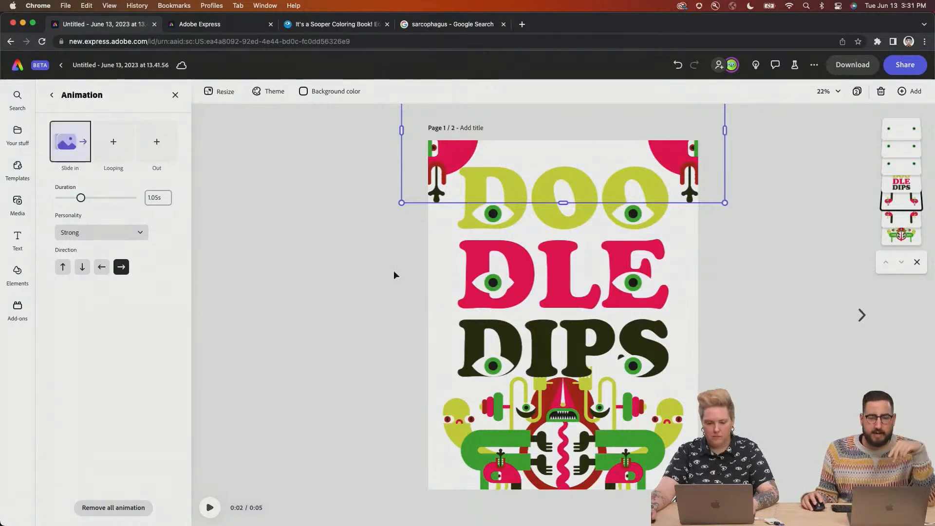
pyautogui.click(504, 483)
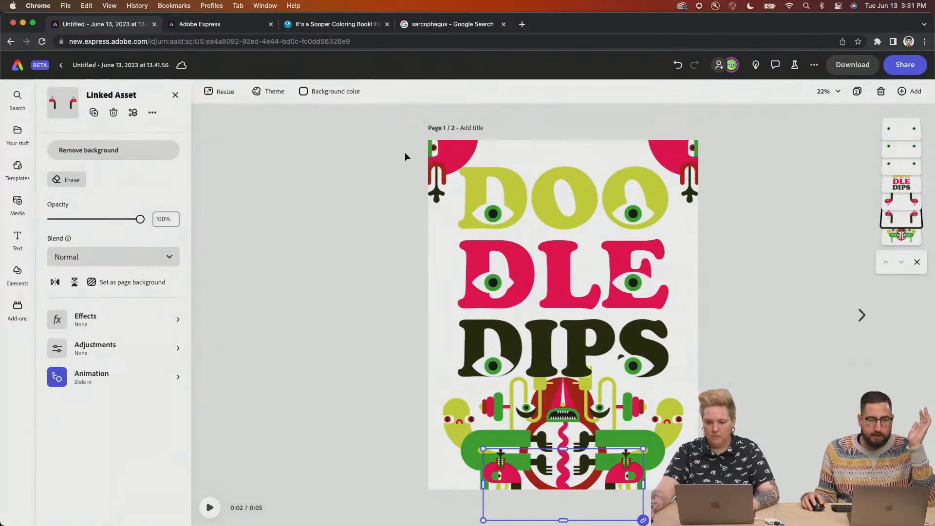
pyautogui.click(433, 146)
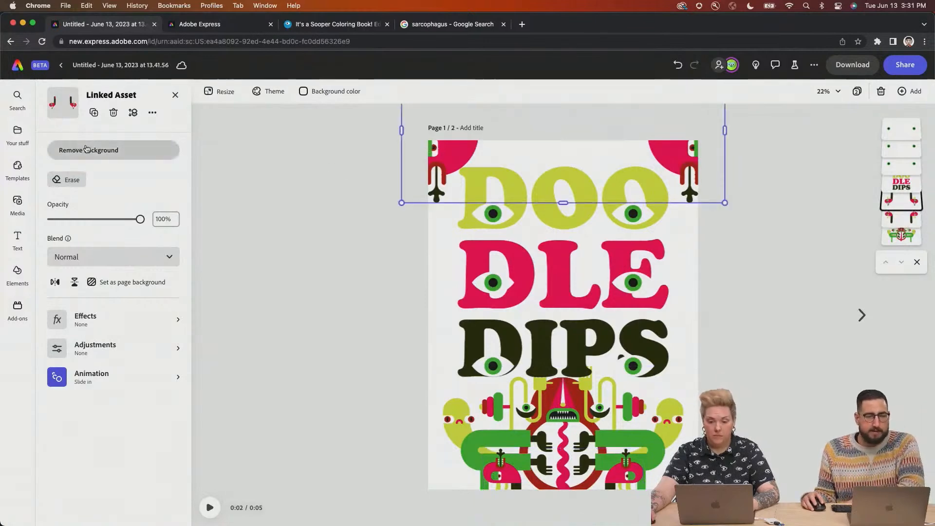
pyautogui.click(79, 368)
pyautogui.moveTo(76, 155)
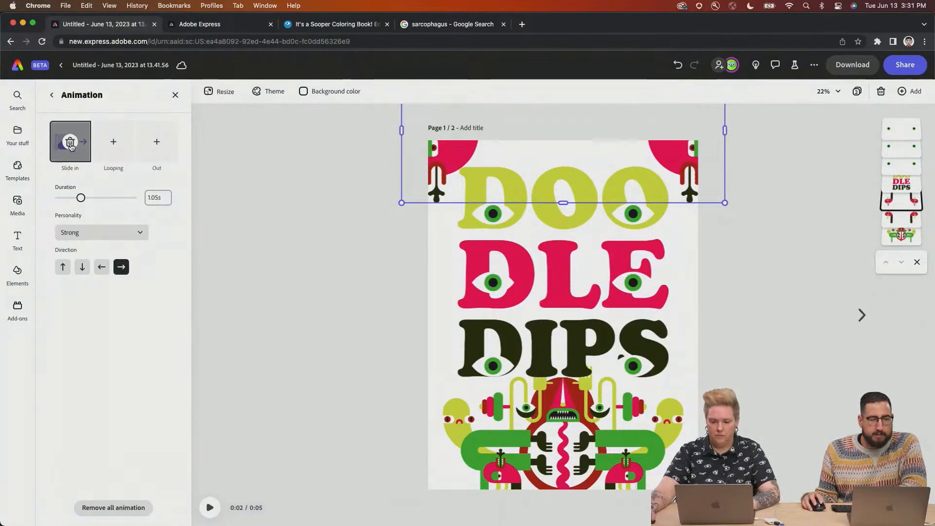
pyautogui.click(70, 142)
# Apply a Rise in animation with a downward direction to page 1's top bird pair
pyautogui.click(70, 145)
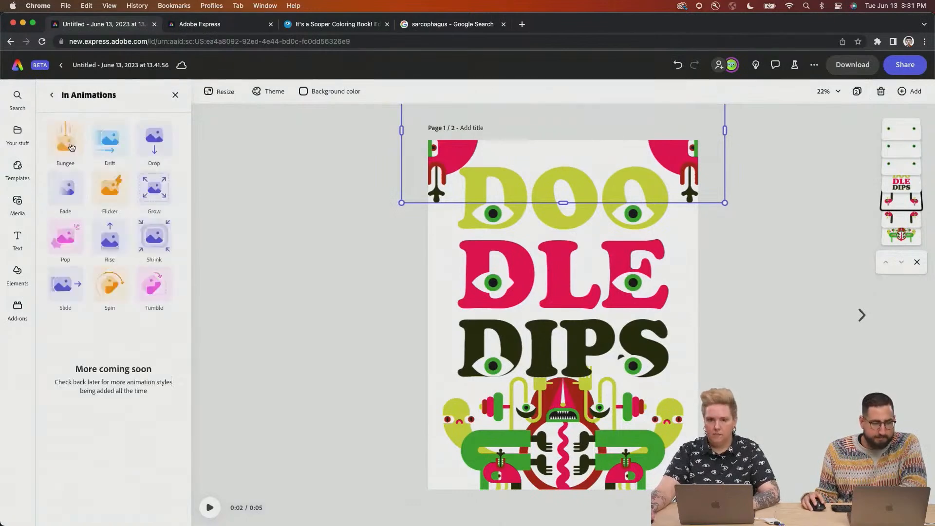
pyautogui.click(100, 236)
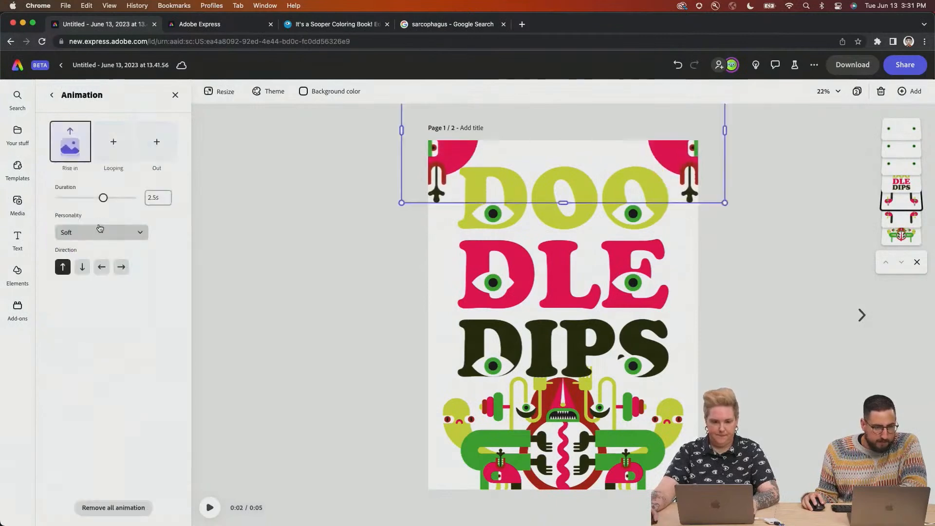
pyautogui.click(85, 264)
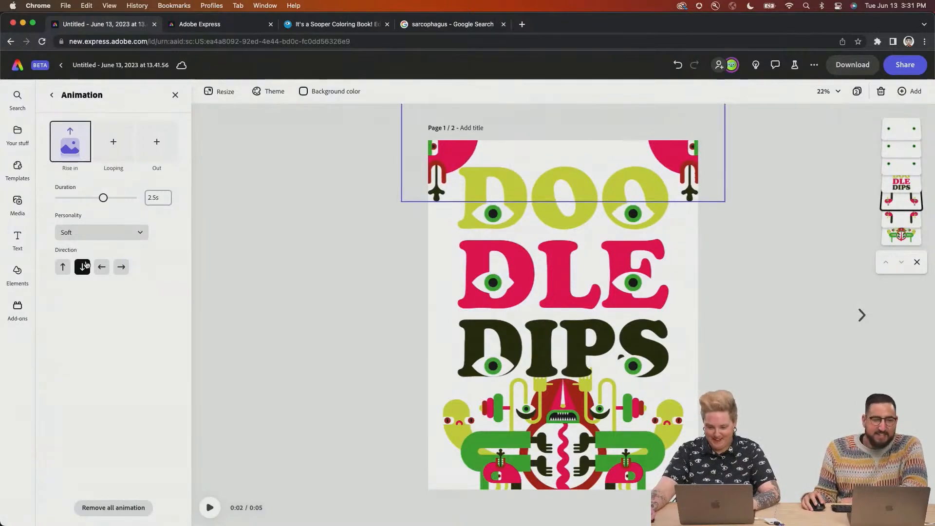
pyautogui.click(65, 269)
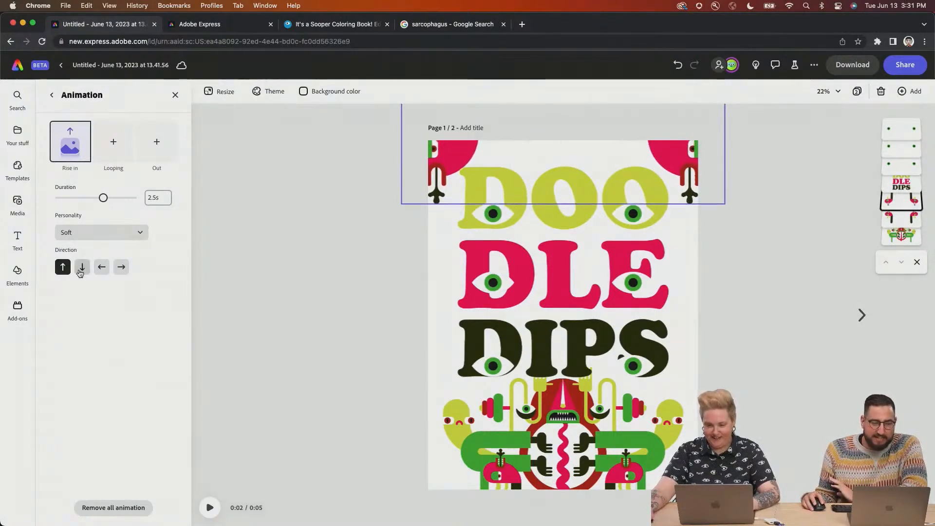
pyautogui.click(82, 270)
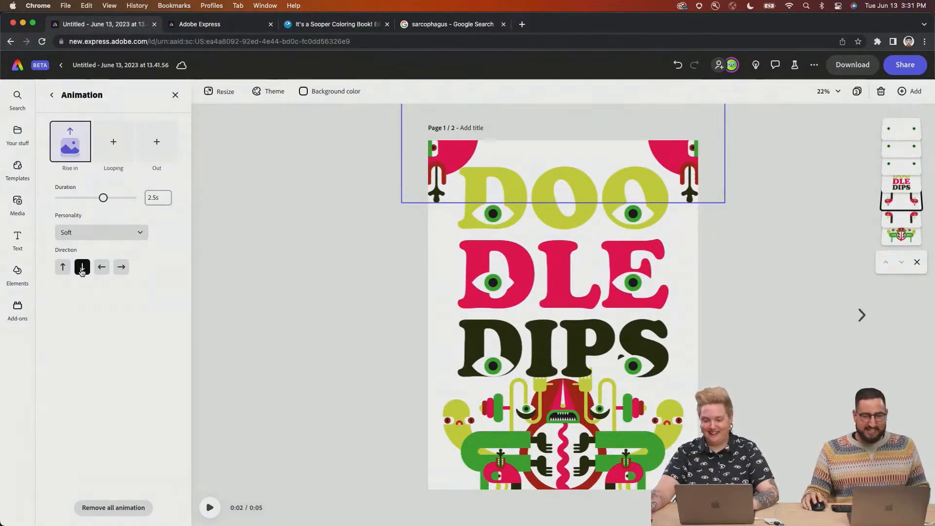
# Apply a Grow in animation to the eyes on page 1's DOO line and select the eyes on the DLE line
pyautogui.click(489, 212)
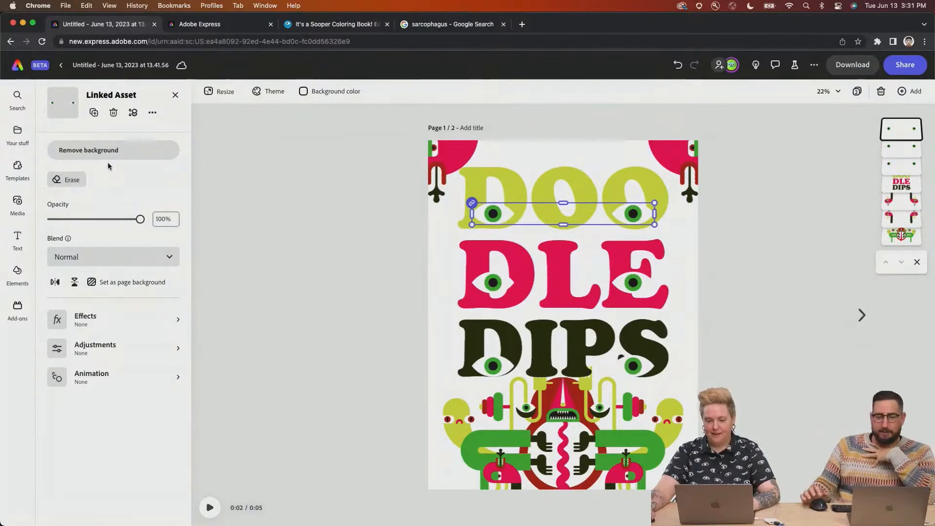
pyautogui.click(115, 376)
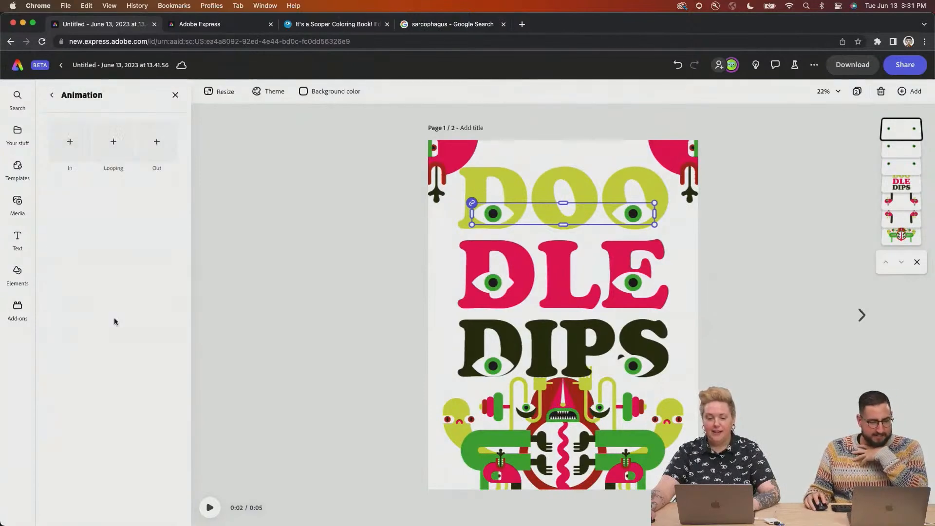
pyautogui.click(69, 151)
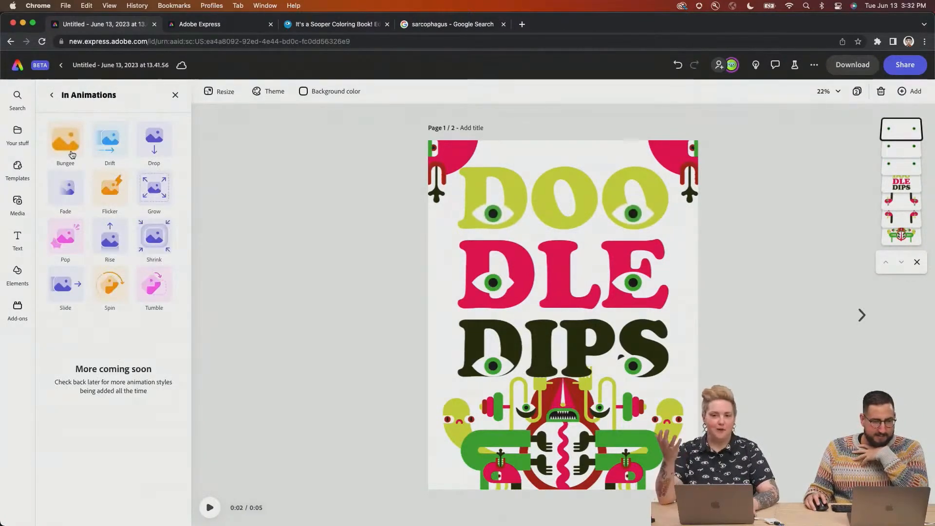
pyautogui.click(155, 194)
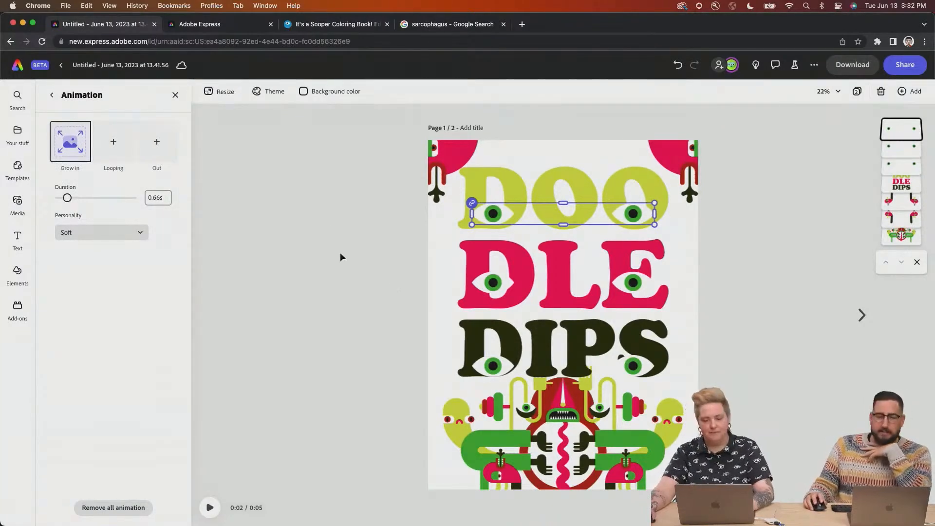
pyautogui.click(476, 282)
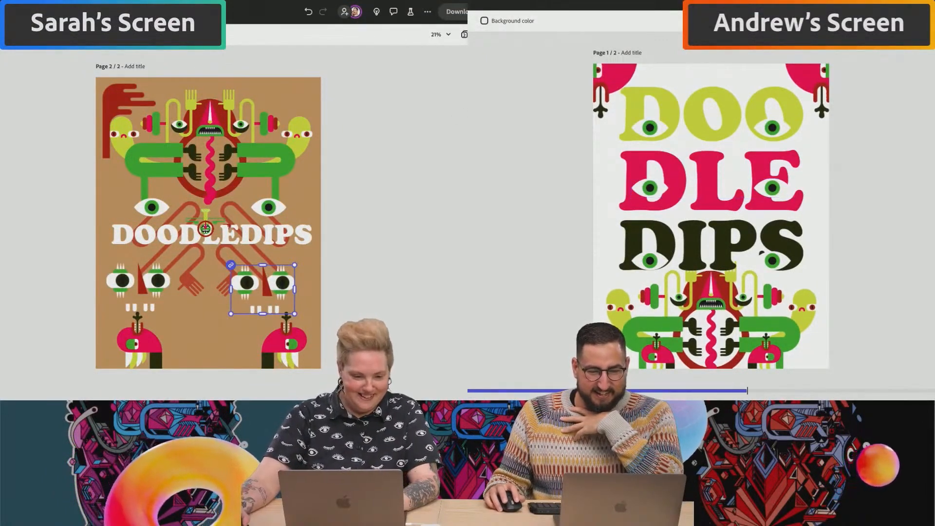
# On page 2, move the two toothy faces out to the side edges and the small winged figure down between the birds
pyautogui.moveTo(289, 292); pyautogui.dragTo(320, 292)
pyautogui.moveTo(141, 277); pyautogui.dragTo(122, 271)
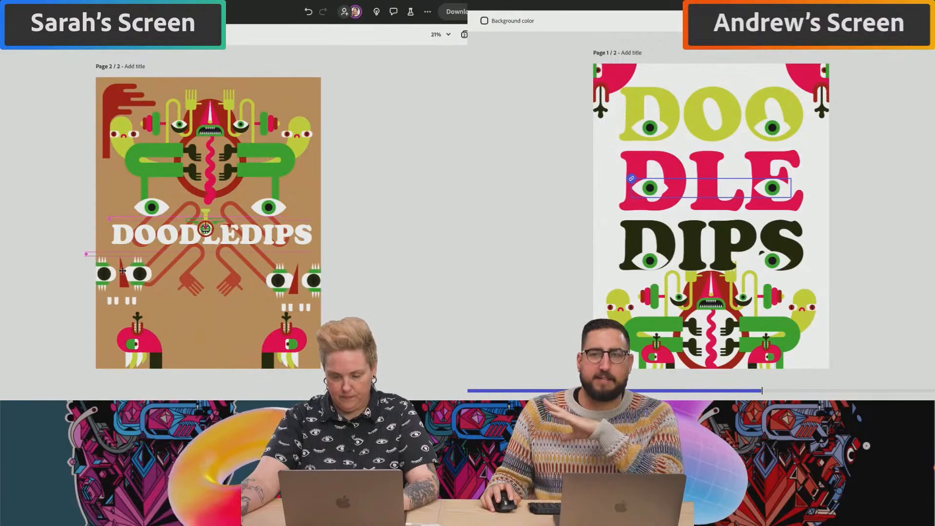
pyautogui.click(203, 231)
pyautogui.moveTo(205, 230); pyautogui.dragTo(206, 331)
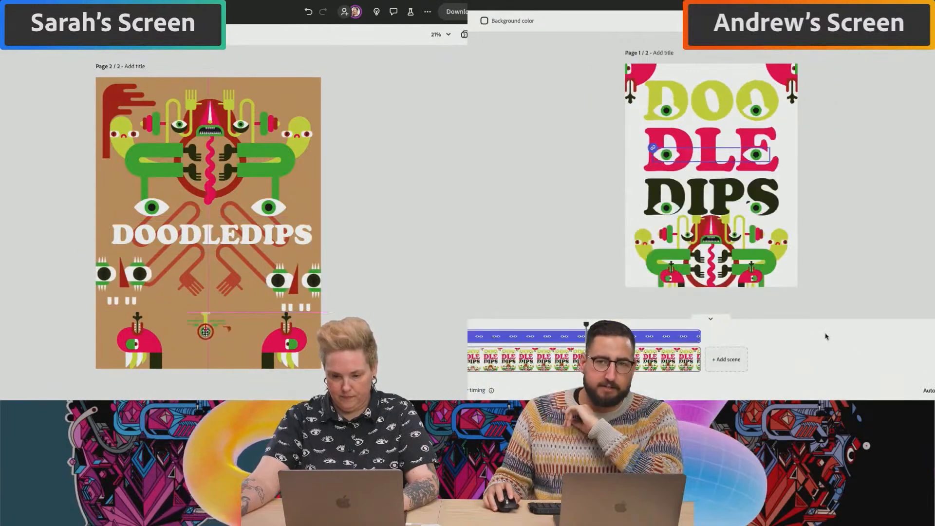
pyautogui.press('Delete')
pyautogui.moveTo(351, 384); pyautogui.dragTo(215, 327)
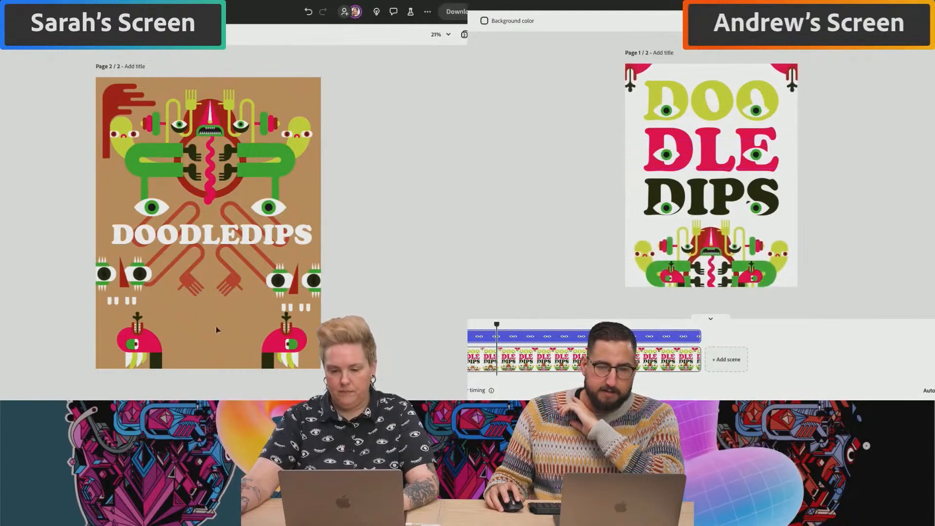
# Try to move the arms beneath page 2's title off the page and undo the change
pyautogui.click(229, 276)
pyautogui.click(397, 286)
pyautogui.click(233, 277)
pyautogui.moveTo(235, 276); pyautogui.dragTo(36, 263)
pyautogui.press('super+z')
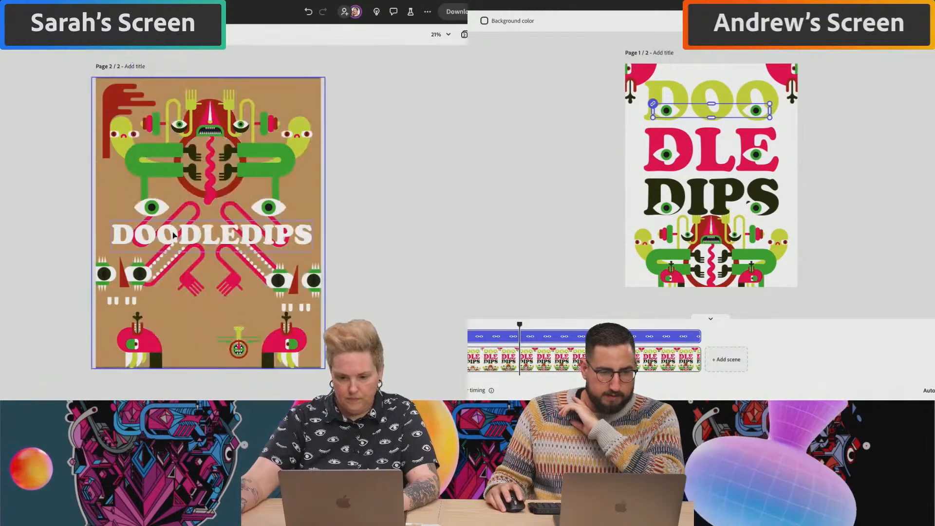
# Replace page 2's tan background with the brown Artwork 11 graphic, filling the whole page behind the other artwork
pyautogui.click(2, 217)
pyautogui.click(108, 194)
pyautogui.click(106, 215)
pyautogui.press('Delete')
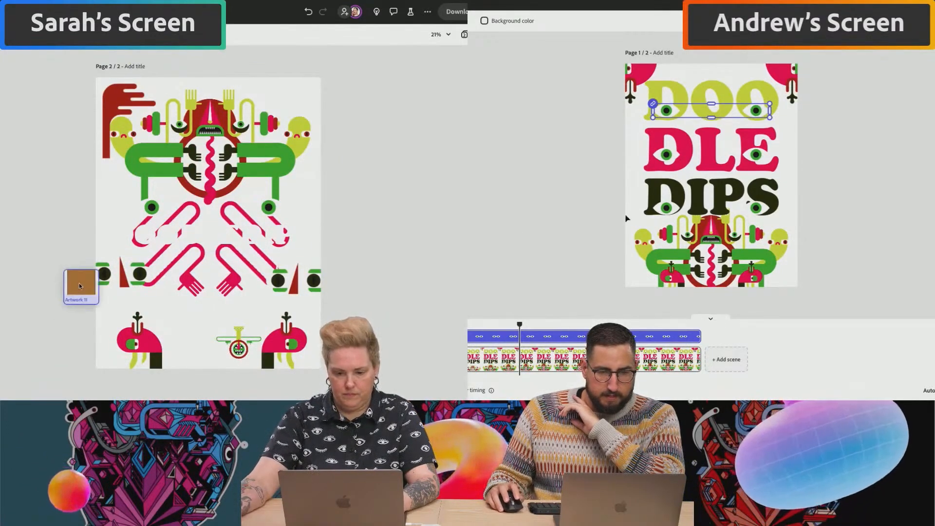
pyautogui.click(671, 210)
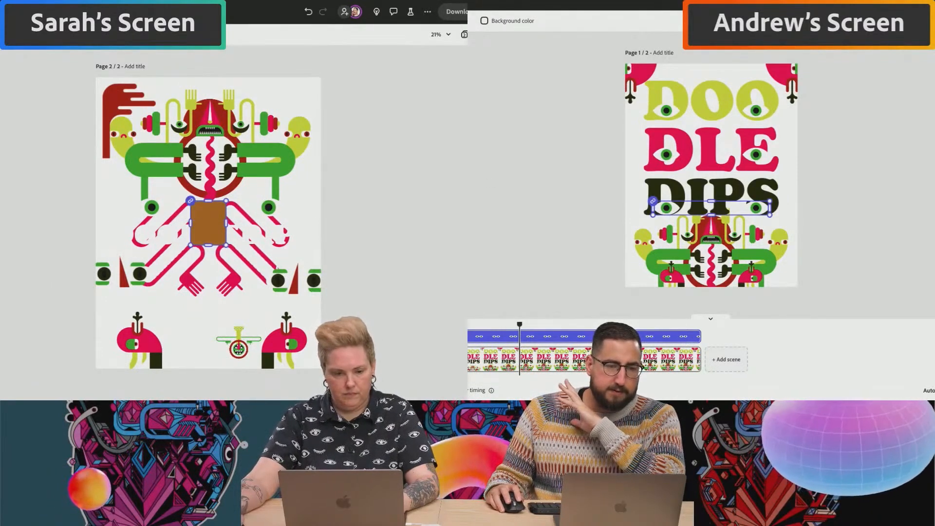
pyautogui.click(376, 270)
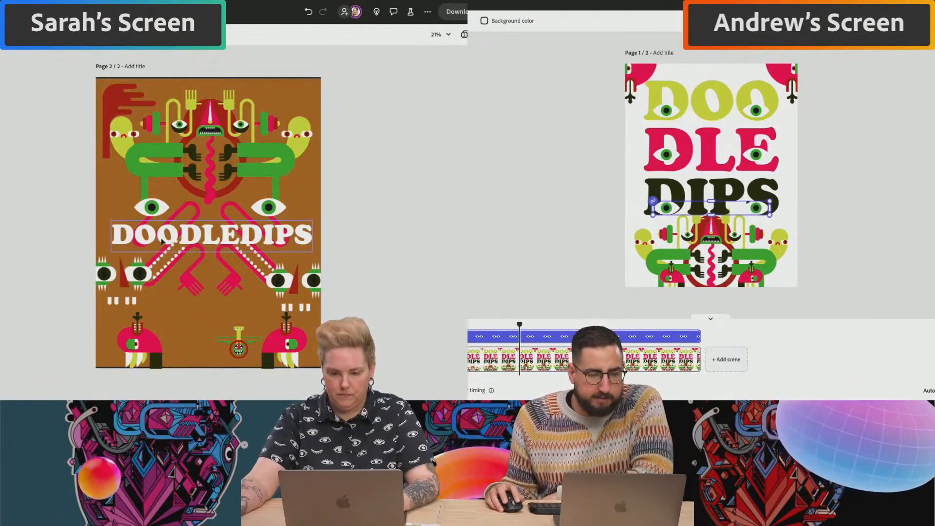
# Delete the pink arms beneath page 2's title and select the small winged figure between the birds
pyautogui.click(191, 291)
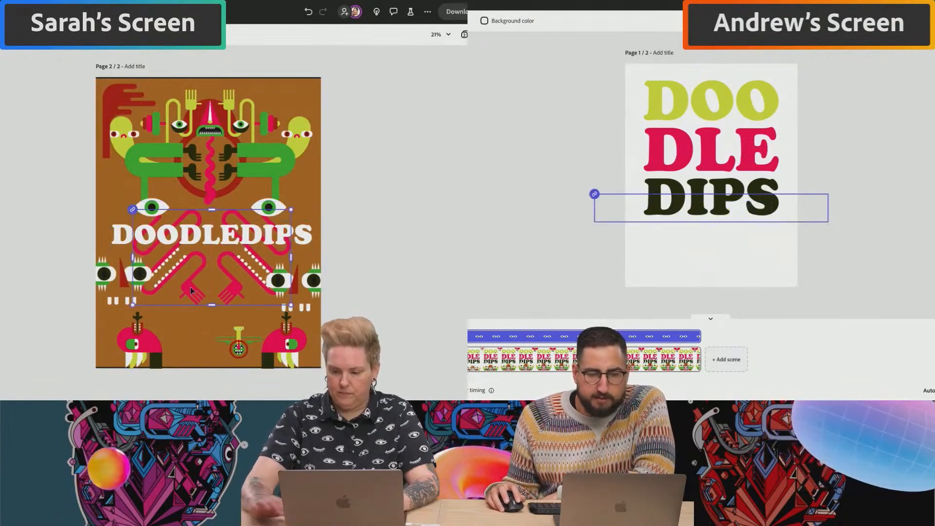
pyautogui.press('Delete')
pyautogui.click(222, 331)
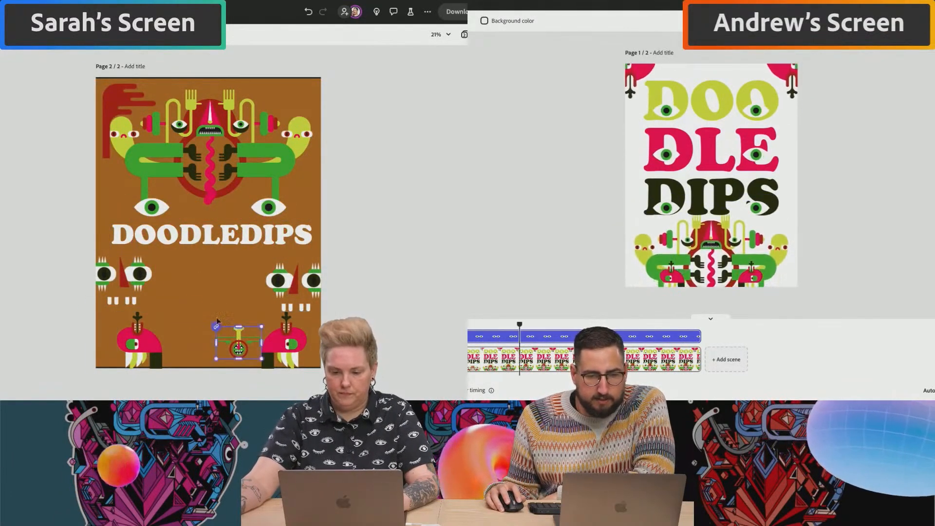
# Enlarge the small toothy-mouth character on page 2 to most of the page width and place it centrally below the top figure
pyautogui.moveTo(223, 330); pyautogui.dragTo(190, 269)
pyautogui.moveTo(239, 312); pyautogui.dragTo(339, 376)
pyautogui.moveTo(256, 336)
pyautogui.mouseDown()
pyautogui.moveTo(203, 275)
pyautogui.moveTo(207, 264)
pyautogui.mouseUp()
pyautogui.click(672, 159)
pyautogui.click(670, 112)
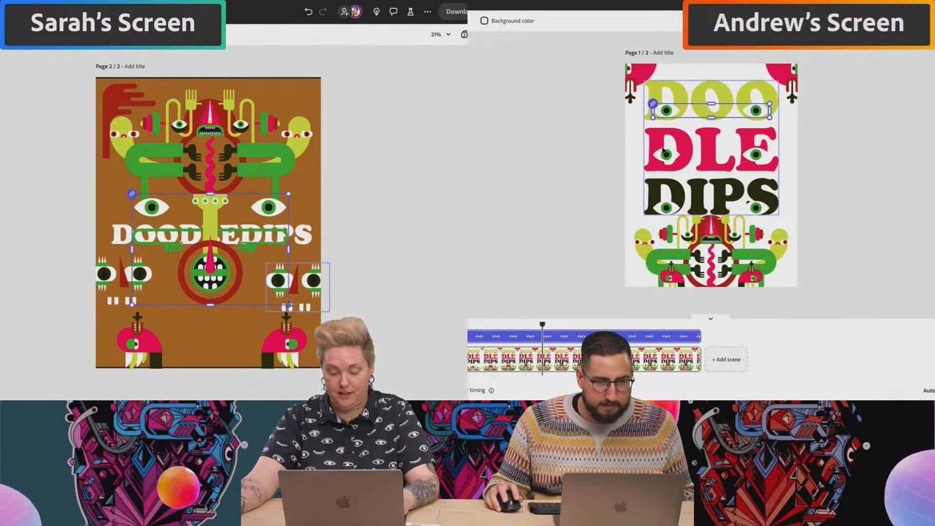
pyautogui.click(680, 158)
pyautogui.moveTo(289, 304); pyautogui.dragTo(321, 327)
pyautogui.moveTo(245, 291); pyautogui.dragTo(226, 308)
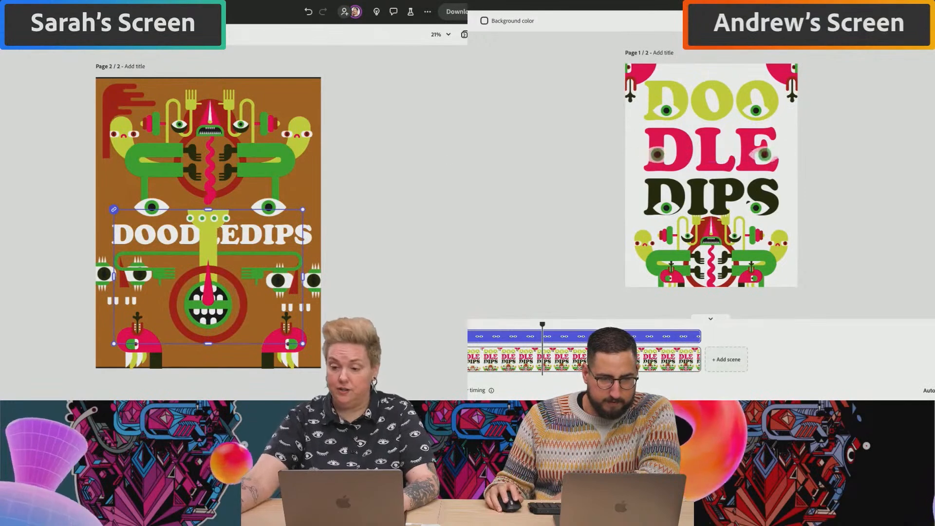
# Send the toothy-mouth character behind the page 2 title and move it up so its neck sits behind the centred lettering
pyautogui.press('super+[')
pyautogui.press('super+[')
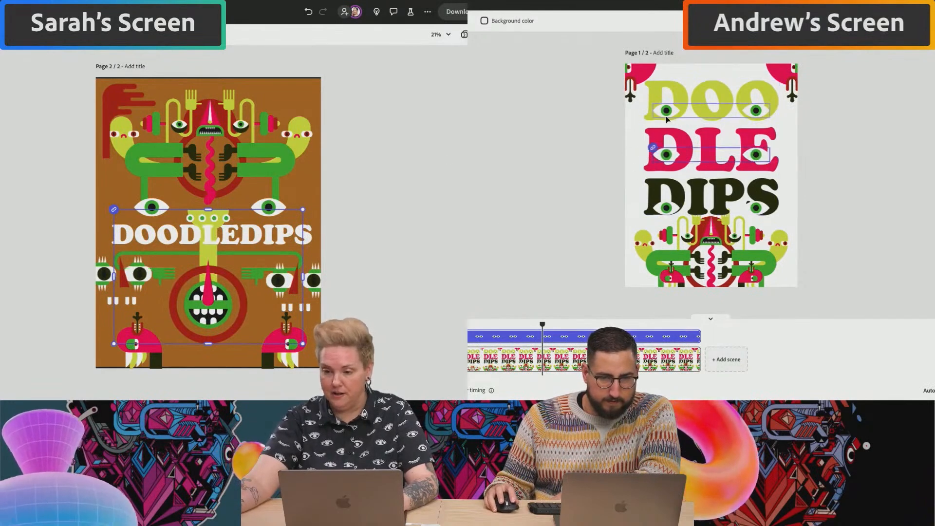
pyautogui.click(665, 113)
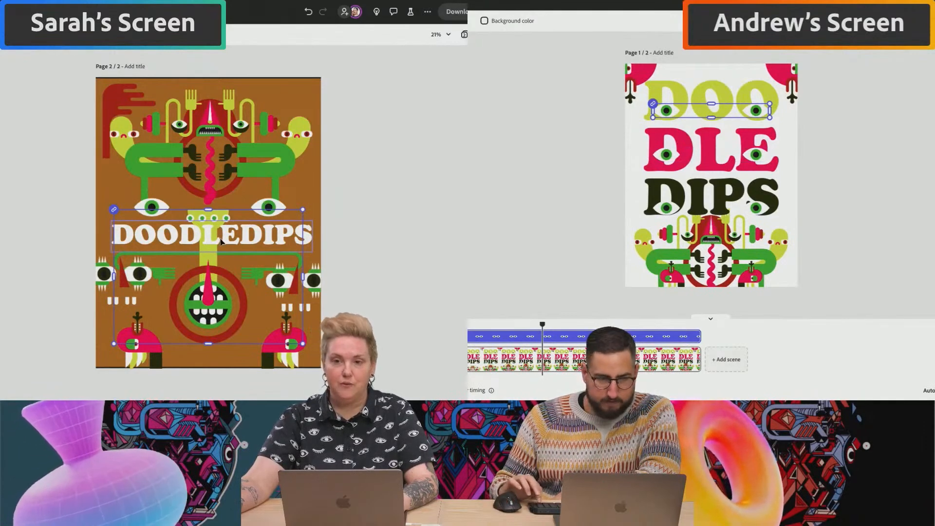
pyautogui.moveTo(236, 235); pyautogui.dragTo(220, 202)
pyautogui.click(664, 209)
pyautogui.click(231, 210)
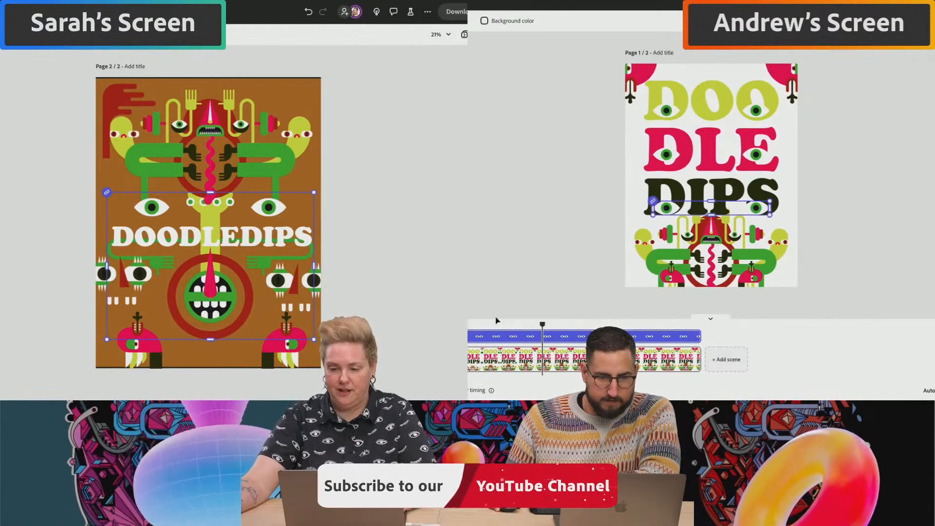
pyautogui.moveTo(178, 237); pyautogui.dragTo(177, 235)
# Trim the start of the DLE-line eye pair's timeline layer on page 1, shortening it to 3.2 s
pyautogui.click(662, 154)
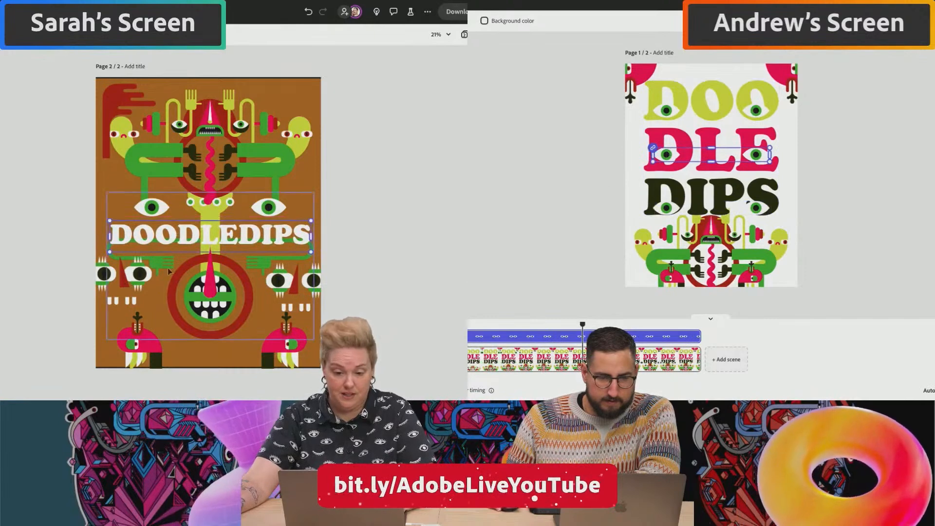
pyautogui.moveTo(469, 336); pyautogui.dragTo(532, 336)
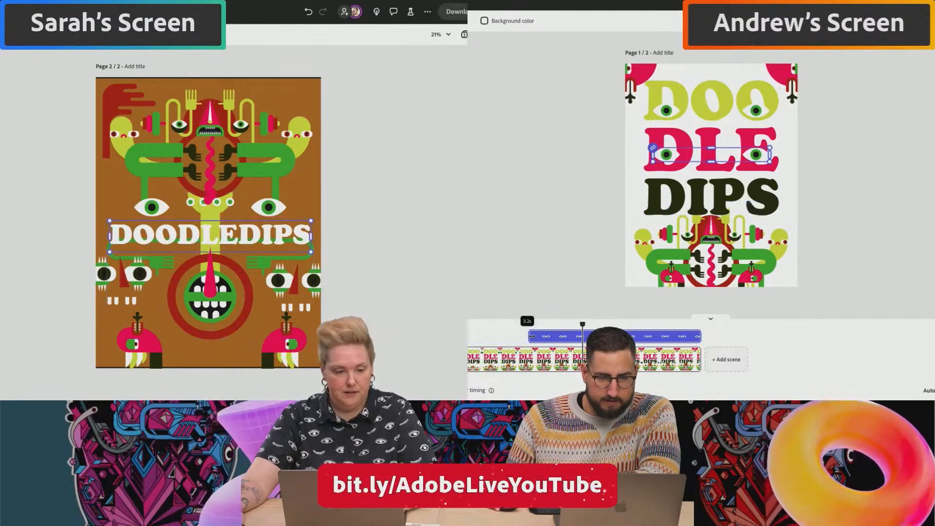
pyautogui.click(635, 73)
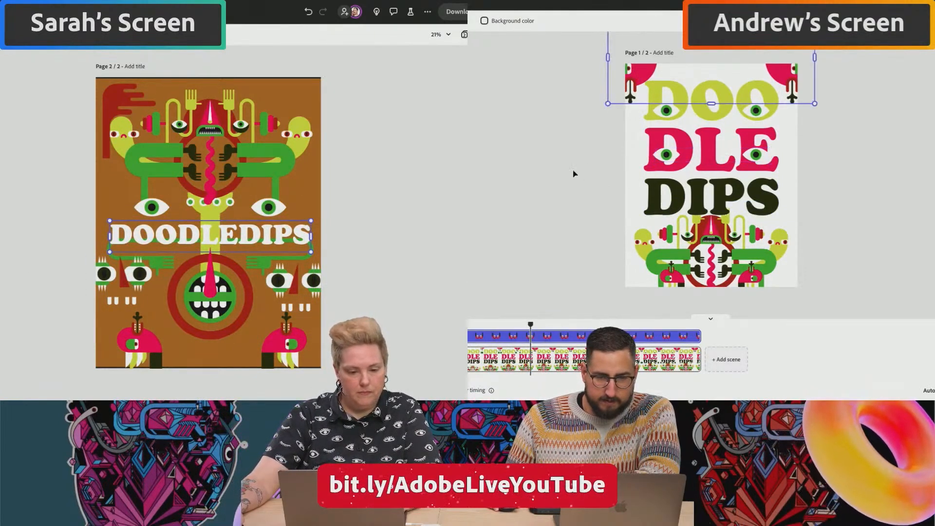
pyautogui.click(668, 275)
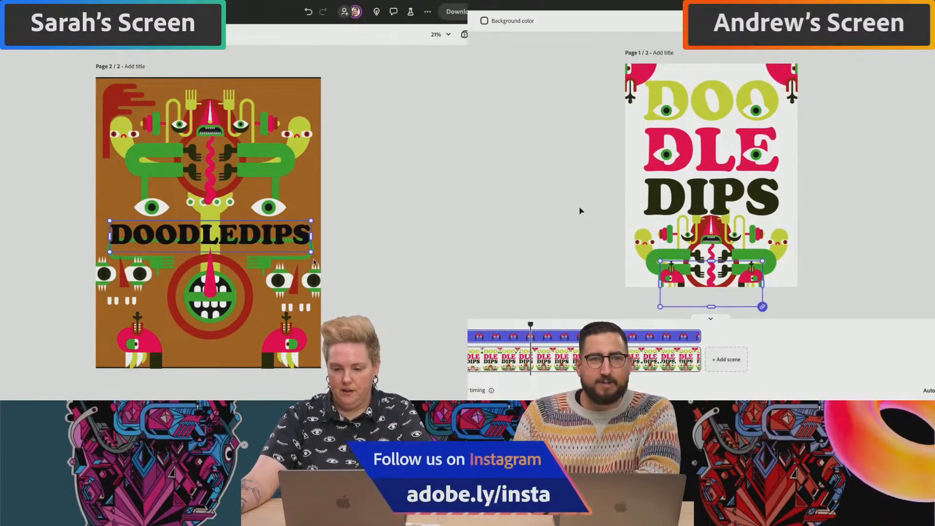
# Wrap the black page 2 title onto two lines as DOODLE over DIPS, enlarge it and centre it on the page
pyautogui.moveTo(316, 256)
pyautogui.mouseDown()
pyautogui.moveTo(335, 271)
pyautogui.moveTo(320, 259)
pyautogui.mouseUp()
pyautogui.moveTo(257, 236)
pyautogui.mouseDown()
pyautogui.moveTo(241, 228)
pyautogui.moveTo(256, 230)
pyautogui.mouseUp()
pyautogui.moveTo(317, 236); pyautogui.dragTo(225, 240)
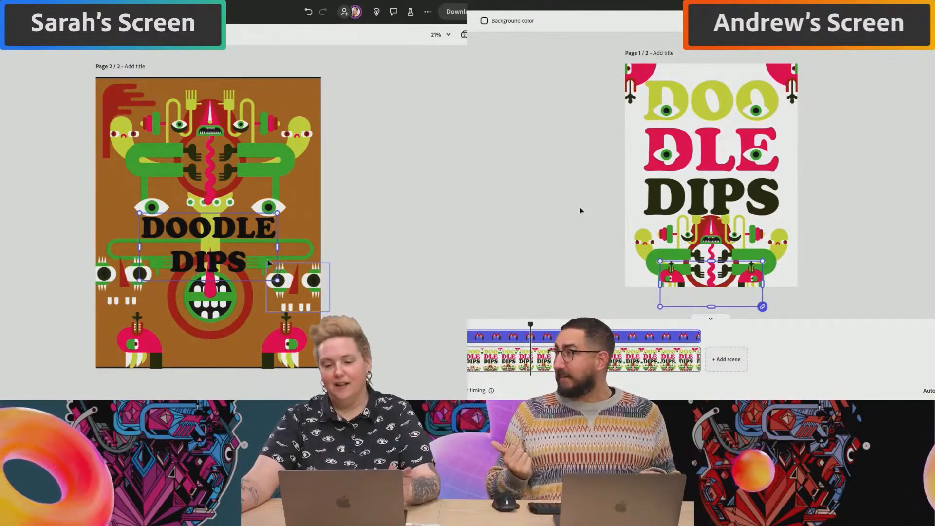
pyautogui.moveTo(277, 280); pyautogui.dragTo(310, 295)
pyautogui.moveTo(250, 245); pyautogui.dragTo(235, 252)
# Reposition the toothy-mouth character and the fanged eye faces at the sides around the two-line title
pyautogui.moveTo(214, 337)
pyautogui.mouseDown()
pyautogui.moveTo(213, 349)
pyautogui.moveTo(218, 327)
pyautogui.mouseUp()
pyautogui.click(219, 308)
pyautogui.click(113, 275)
pyautogui.moveTo(315, 288)
pyautogui.mouseDown()
pyautogui.moveTo(314, 220)
pyautogui.moveTo(305, 290)
pyautogui.mouseUp()
# Move the dark red drip shape out of page 2's upper corner to the side edge and rotate it so its drips hang down
pyautogui.click(141, 104)
pyautogui.moveTo(141, 104); pyautogui.dragTo(321, 182)
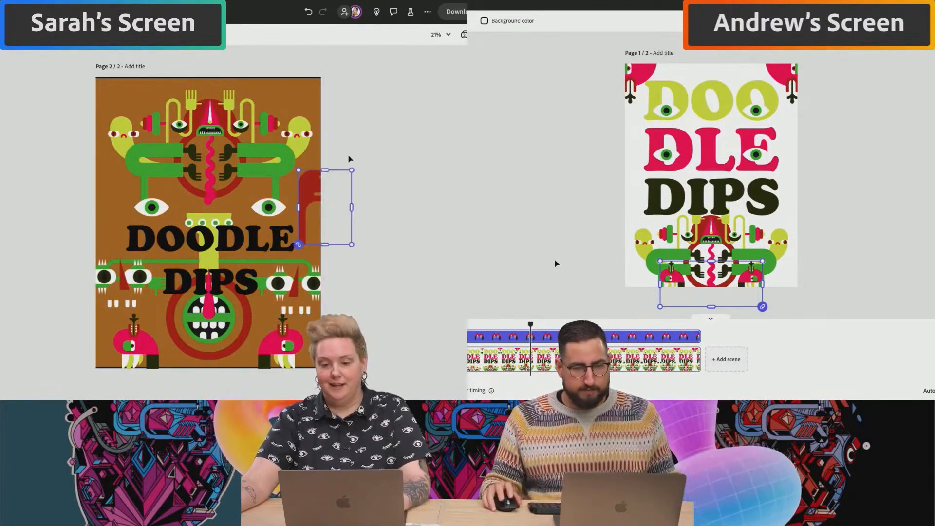
pyautogui.moveTo(357, 171); pyautogui.dragTo(393, 246)
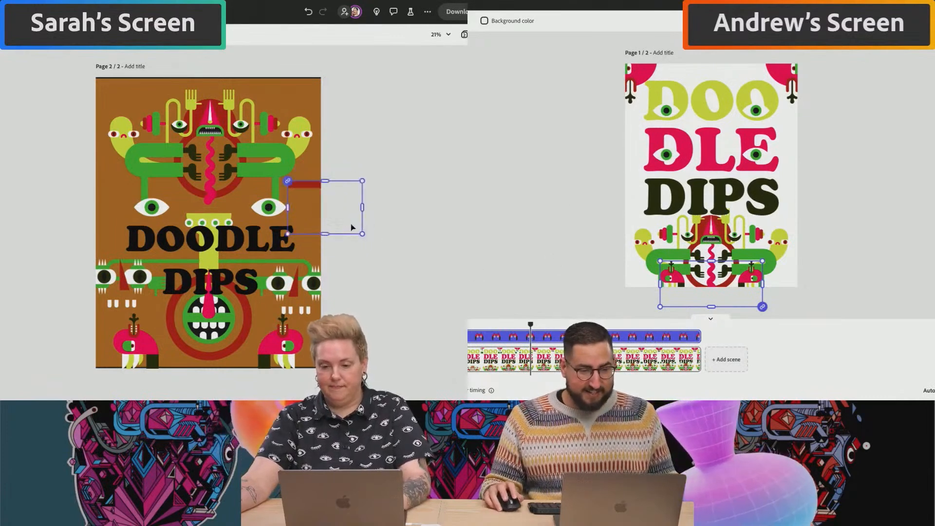
pyautogui.moveTo(315, 191)
pyautogui.mouseDown()
pyautogui.moveTo(74, 182)
pyautogui.moveTo(113, 192)
pyautogui.moveTo(110, 182)
pyautogui.moveTo(116, 196)
pyautogui.moveTo(312, 199)
pyautogui.mouseUp()
# Flip the second red drip shape horizontally and place it against the right page edge, mirroring the one opposite
pyautogui.click(732, 150)
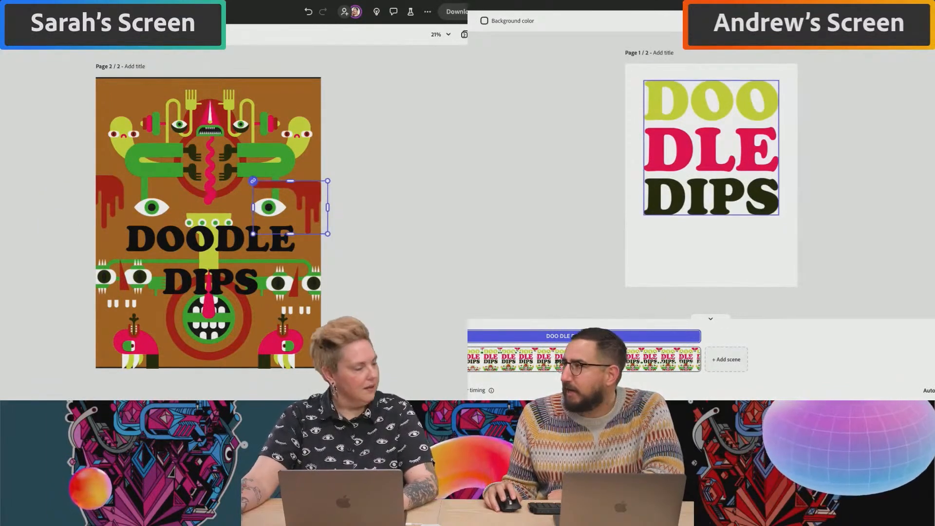
pyautogui.hotkey('shift', 'h')
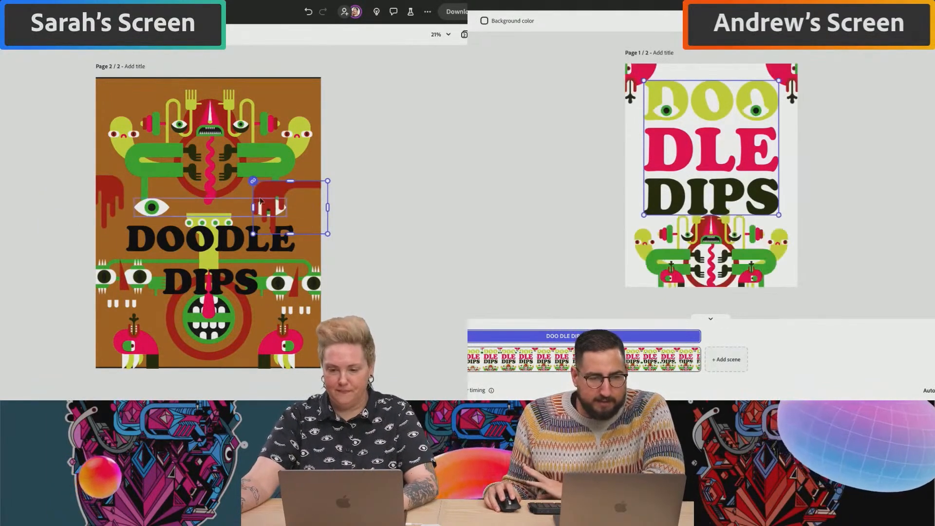
pyautogui.moveTo(272, 188); pyautogui.dragTo(312, 187)
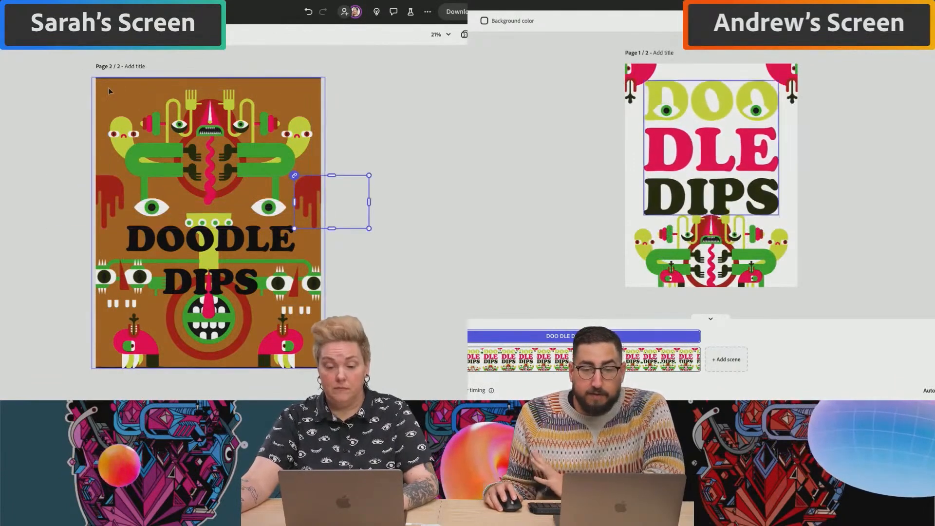
# Move the top green-armed figure and the white eye pair beneath it slightly higher on page 2
pyautogui.click(252, 154)
pyautogui.moveTo(252, 156); pyautogui.dragTo(252, 150)
pyautogui.moveTo(277, 209); pyautogui.dragTo(278, 200)
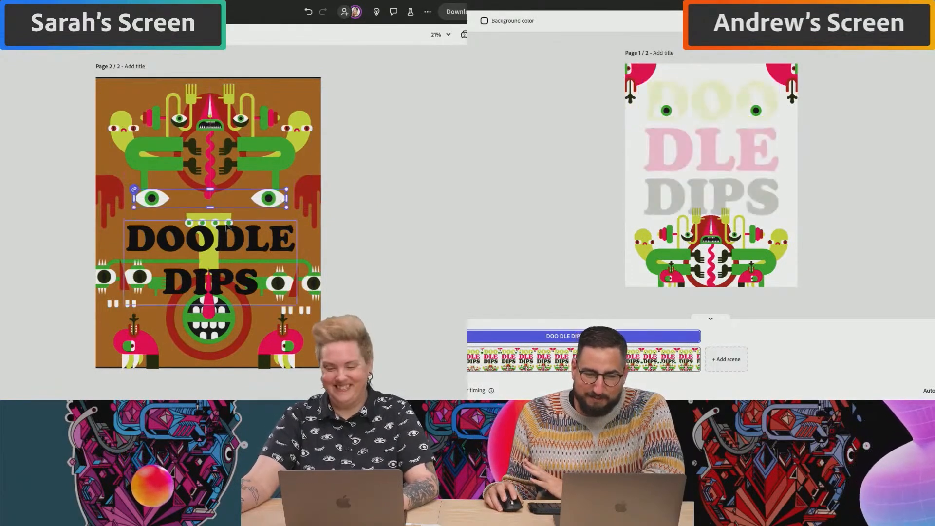
# Move the toothy-mouth character and the DOODLE DIPS title up to sit close under the white eye pair
pyautogui.moveTo(212, 214); pyautogui.dragTo(212, 189)
pyautogui.moveTo(186, 273)
pyautogui.mouseDown()
pyautogui.moveTo(181, 342)
pyautogui.moveTo(188, 263)
pyautogui.mouseUp()
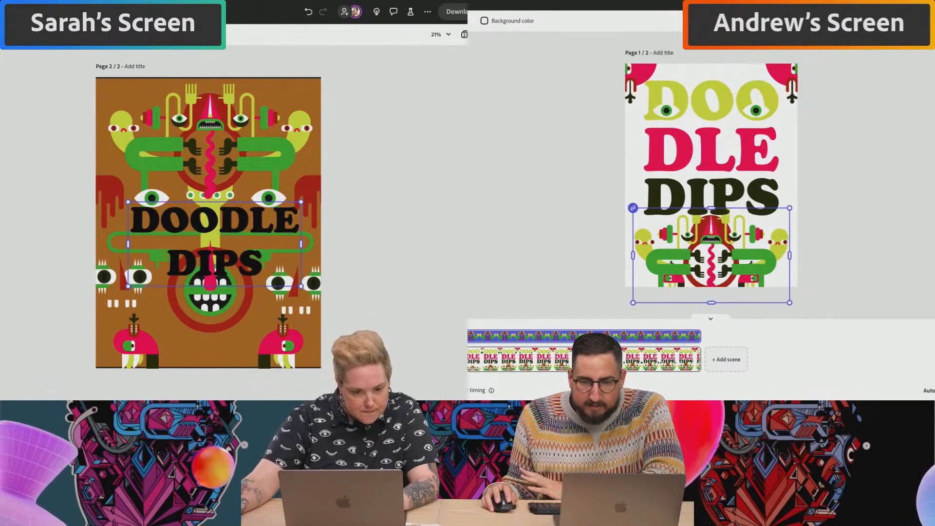
pyautogui.click(727, 213)
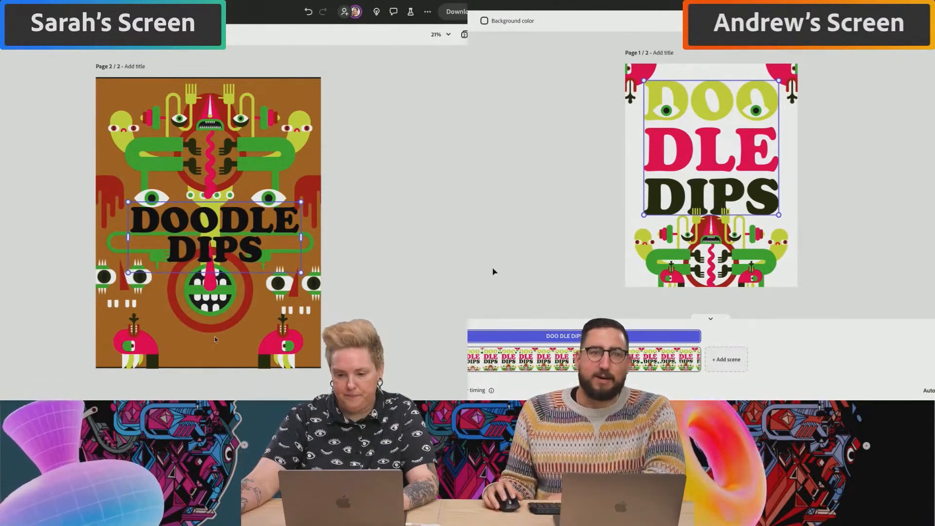
# Reposition the pair of pink-headed creatures near page 2's lower edge, trying them lower and then raising them
pyautogui.click(216, 330)
pyautogui.moveTo(215, 330); pyautogui.dragTo(215, 355)
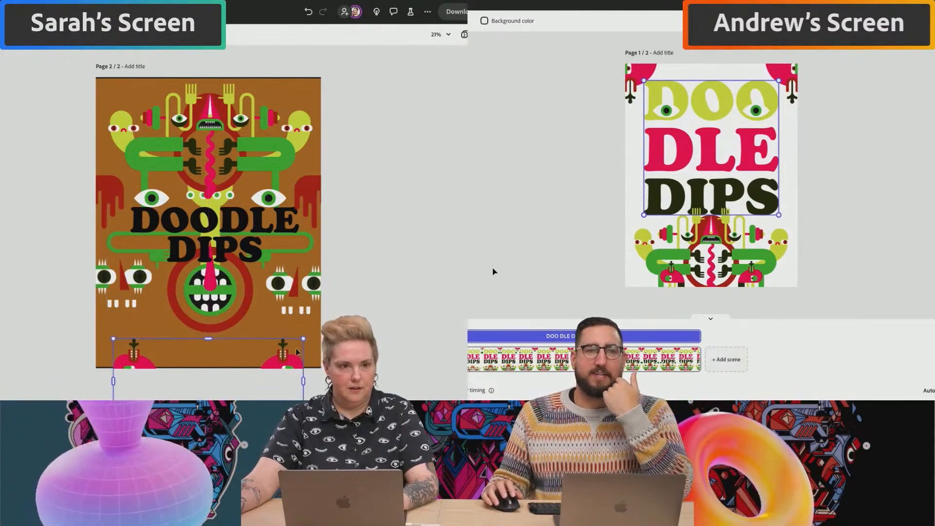
pyautogui.moveTo(283, 353); pyautogui.dragTo(284, 321)
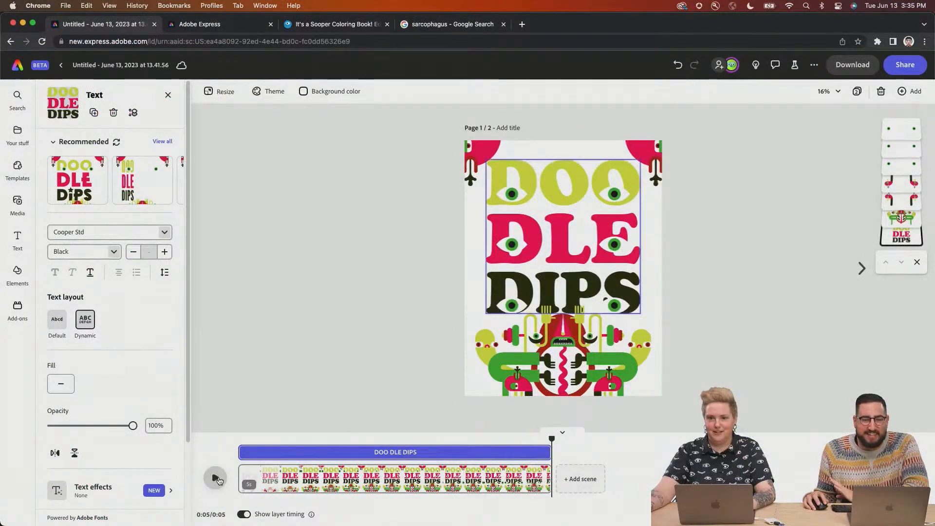
# Preview page 1, then replace the lower pink creatures' entrance animation with an upward Slide and lengthen its duration
pyautogui.click(216, 478)
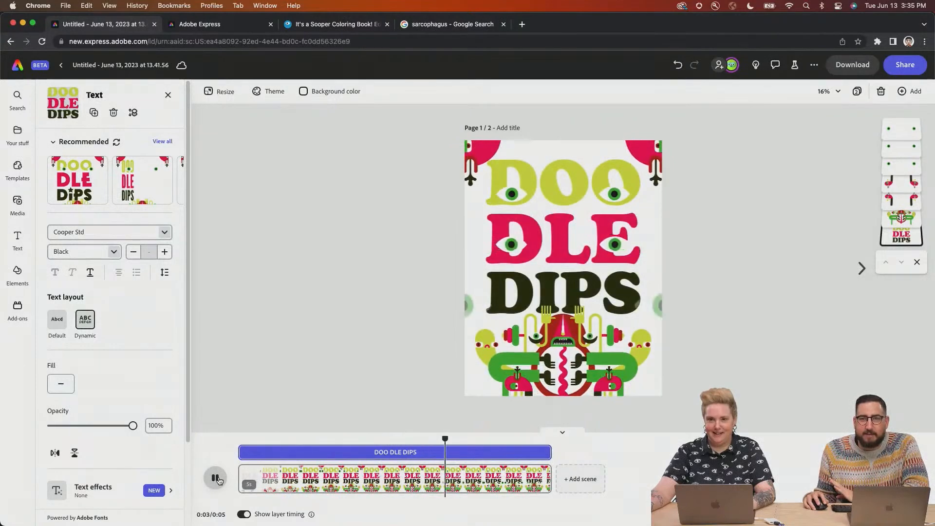
pyautogui.click(513, 386)
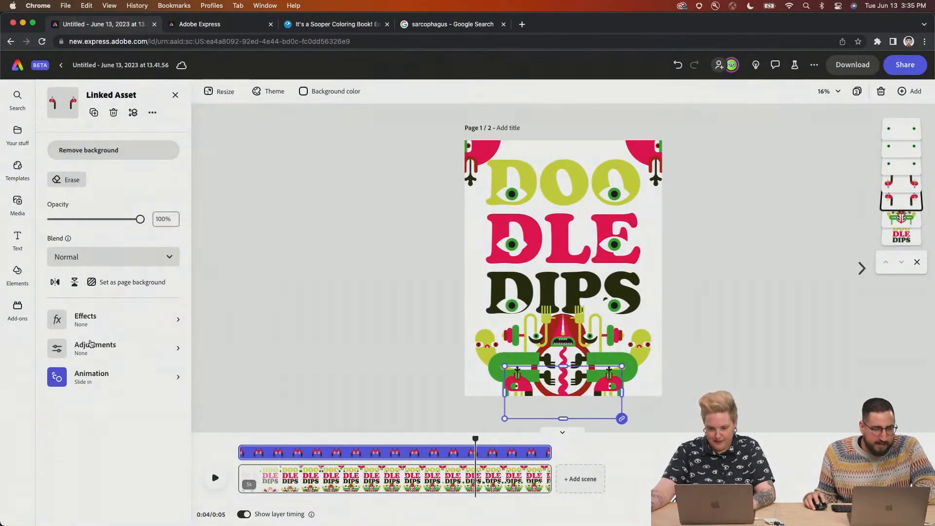
pyautogui.click(92, 376)
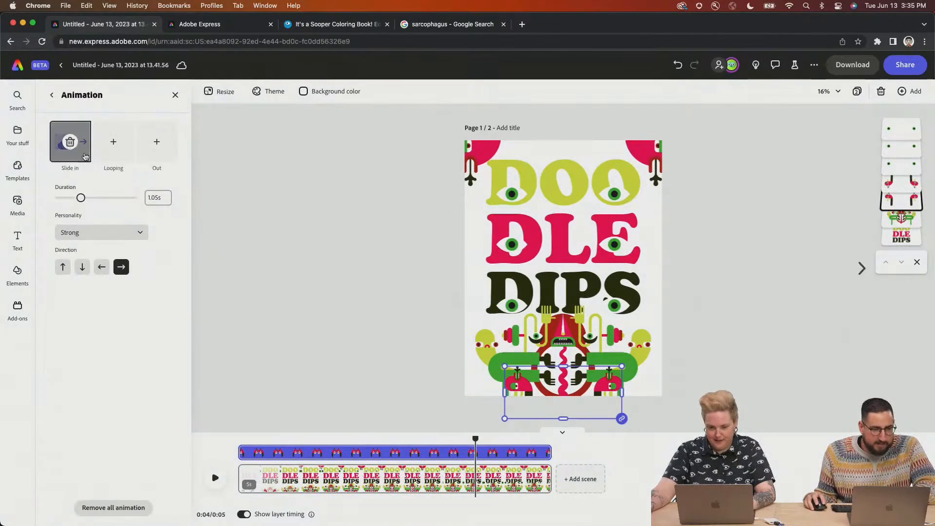
pyautogui.click(70, 142)
pyautogui.click(80, 154)
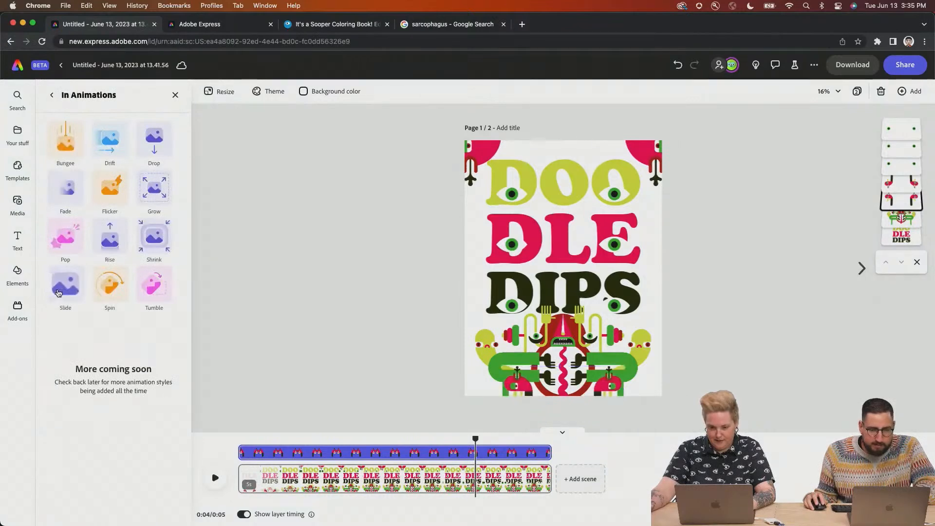
pyautogui.click(59, 294)
pyautogui.click(64, 269)
pyautogui.moveTo(66, 198); pyautogui.dragTo(110, 197)
# Extend the DIPS-line eye pair's timeline layer so it starts earlier, at about 2 seconds
pyautogui.moveTo(240, 443); pyautogui.dragTo(393, 444)
pyautogui.click(576, 346)
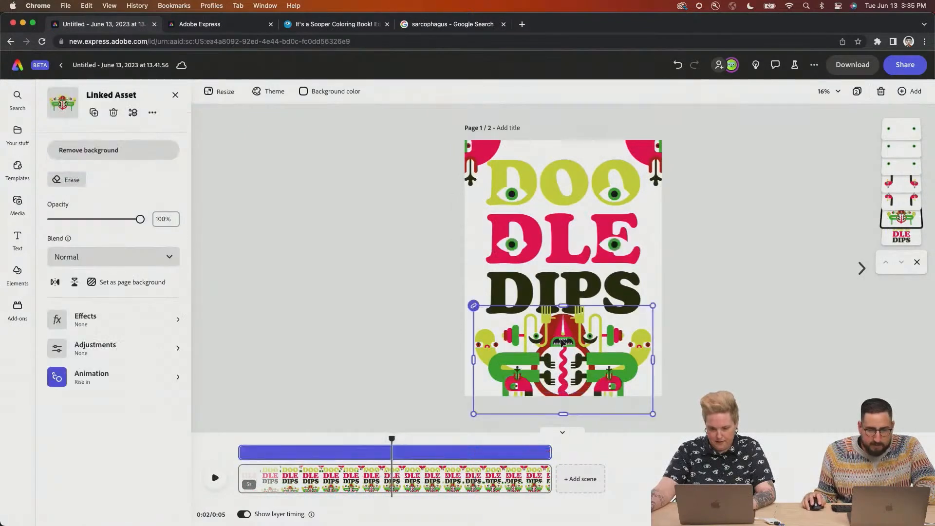
pyautogui.click(506, 250)
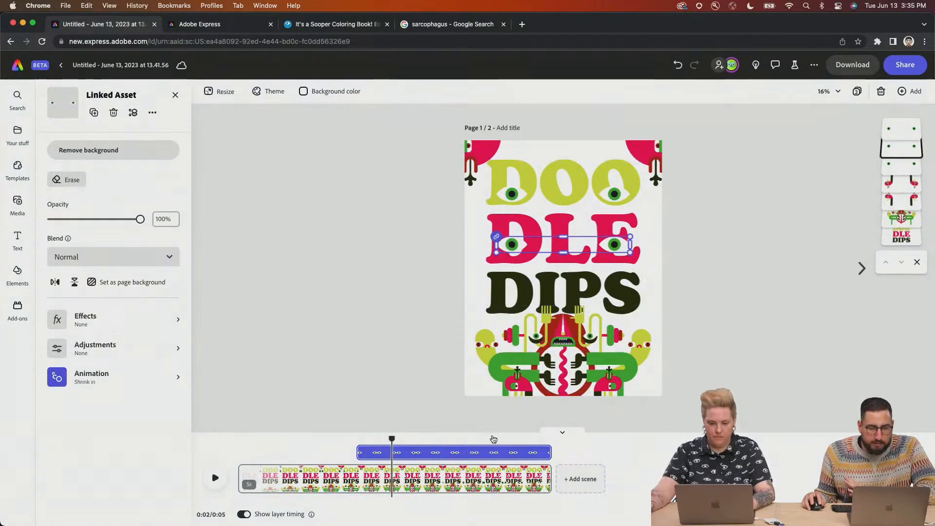
pyautogui.click(477, 308)
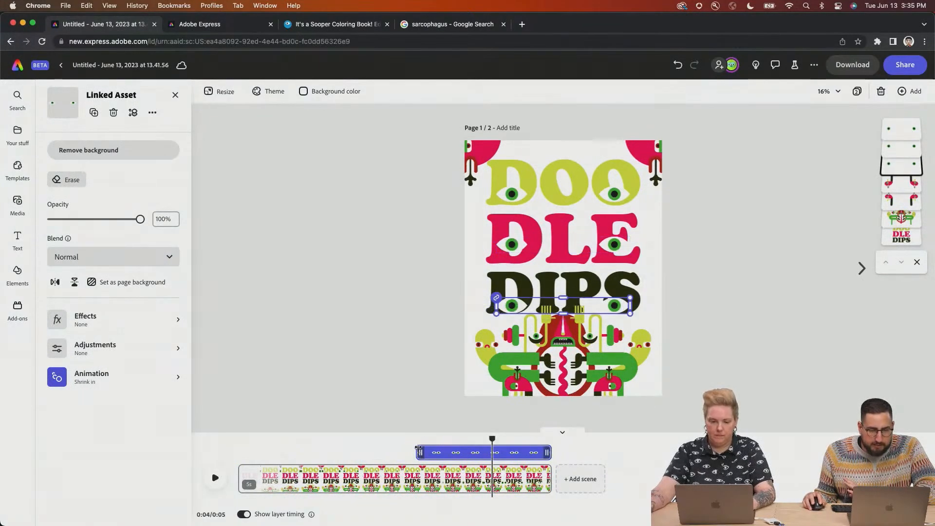
pyautogui.moveTo(419, 452); pyautogui.dragTo(385, 452)
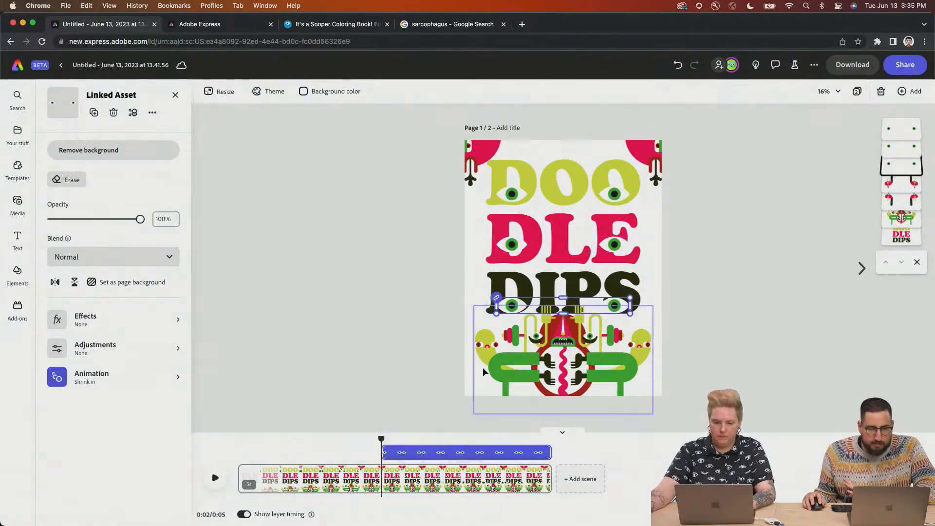
# Play the page 1 animation from the beginning twice to check the timing of the eyes and creatures
pyautogui.click(434, 442)
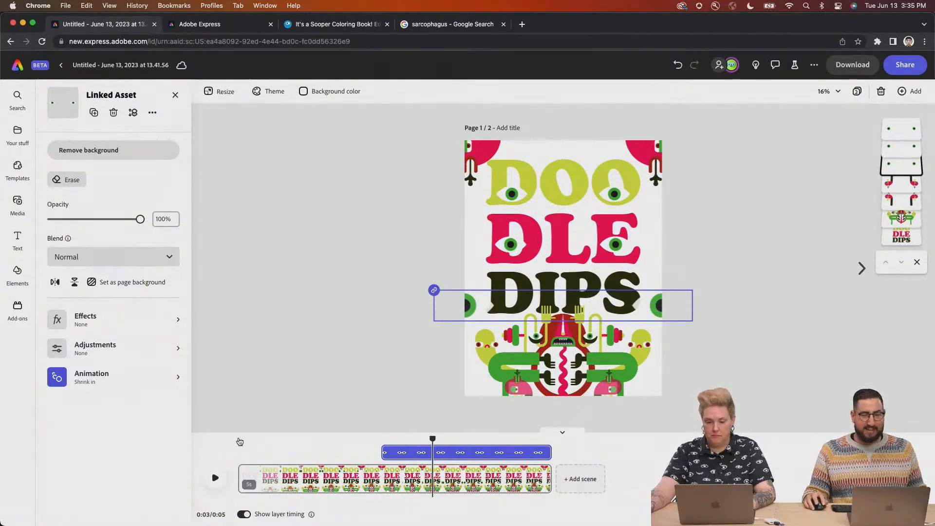
pyautogui.click(238, 440)
pyautogui.click(215, 477)
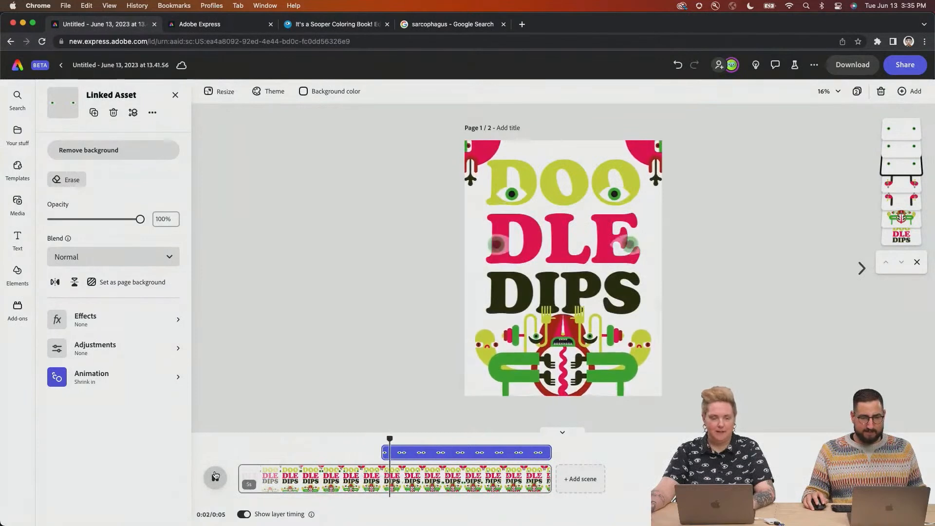
pyautogui.click(217, 475)
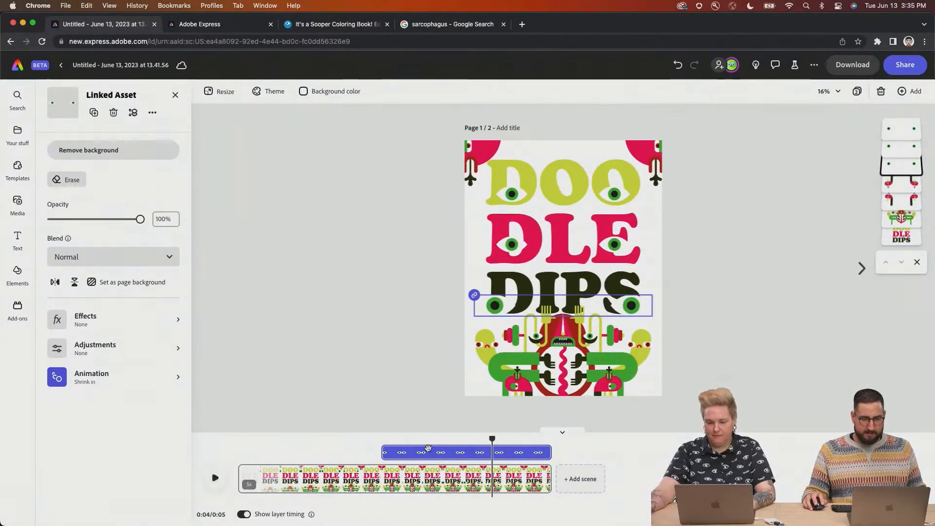
pyautogui.click(241, 449)
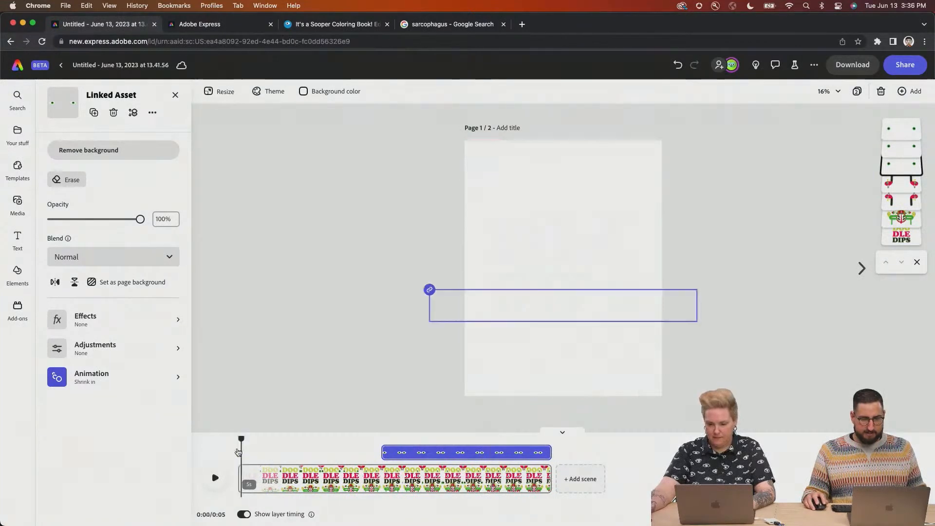
pyautogui.click(215, 478)
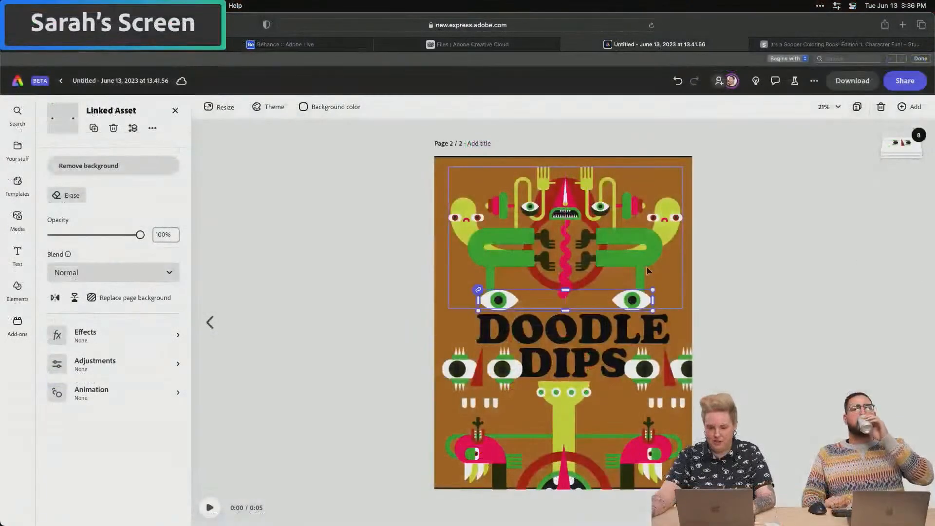
# Move the fanged white-eyed face beside DIPS outward so it slightly overlaps page 2's left edge
pyautogui.keyDown('shift'); pyautogui.click(648, 254); pyautogui.keyUp('shift')
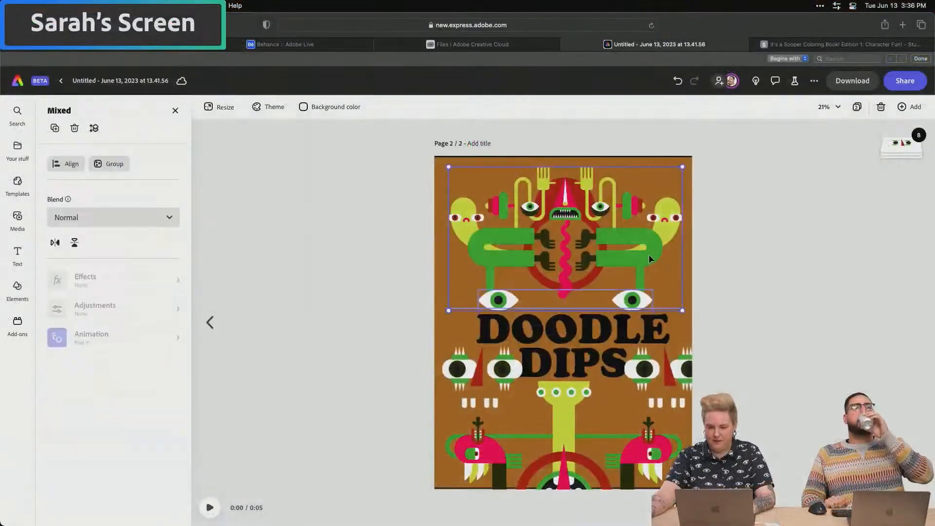
pyautogui.click(784, 271)
pyautogui.moveTo(508, 375); pyautogui.dragTo(495, 373)
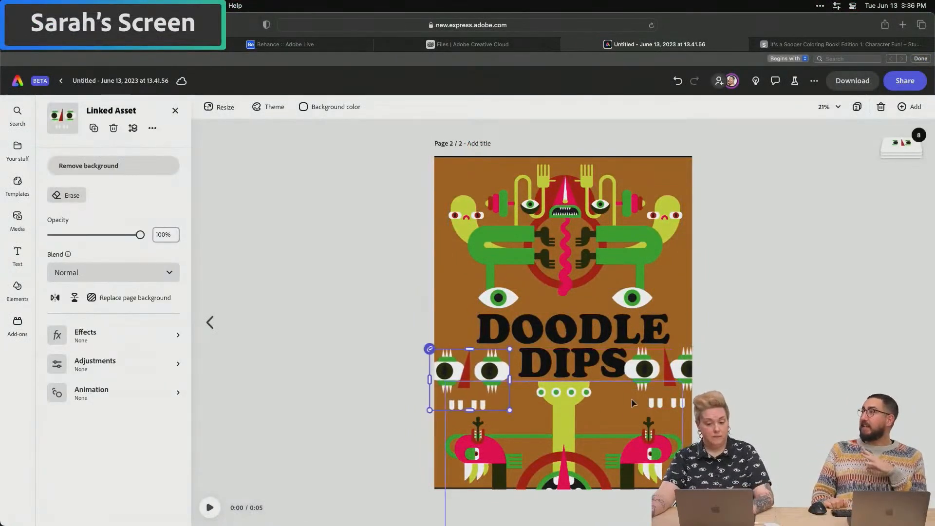
# Enlarge the DOODLE DIPS title across page 2's width, centre it, and raise the lower pink creatures slightly
pyautogui.click(590, 355)
pyautogui.moveTo(671, 308)
pyautogui.mouseDown()
pyautogui.moveTo(716, 278)
pyautogui.moveTo(736, 281)
pyautogui.moveTo(600, 320)
pyautogui.moveTo(633, 309)
pyautogui.mouseUp()
pyautogui.moveTo(699, 271); pyautogui.dragTo(687, 282)
pyautogui.moveTo(616, 306); pyautogui.dragTo(627, 305)
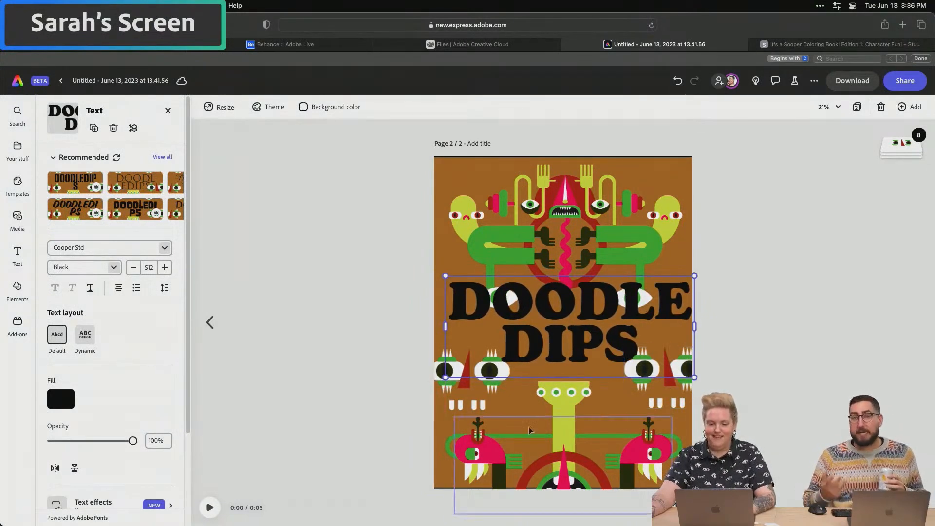
pyautogui.moveTo(567, 431); pyautogui.dragTo(568, 412)
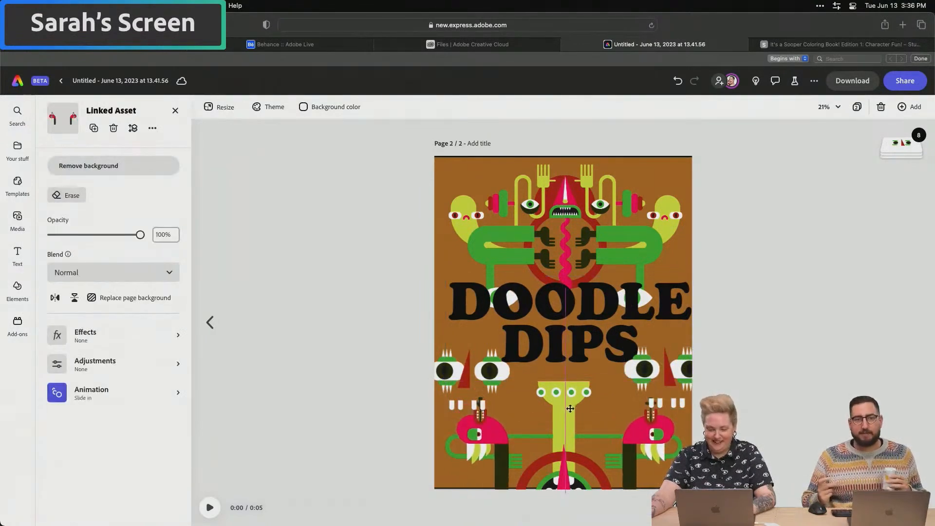
# Shrink one fanged face to fit beside the D of DIPS, and delete the larger fanged face
pyautogui.moveTo(499, 384); pyautogui.dragTo(520, 356)
pyautogui.moveTo(662, 359); pyautogui.dragTo(622, 390)
pyautogui.moveTo(464, 370); pyautogui.dragTo(480, 396)
pyautogui.moveTo(525, 428); pyautogui.dragTo(493, 345)
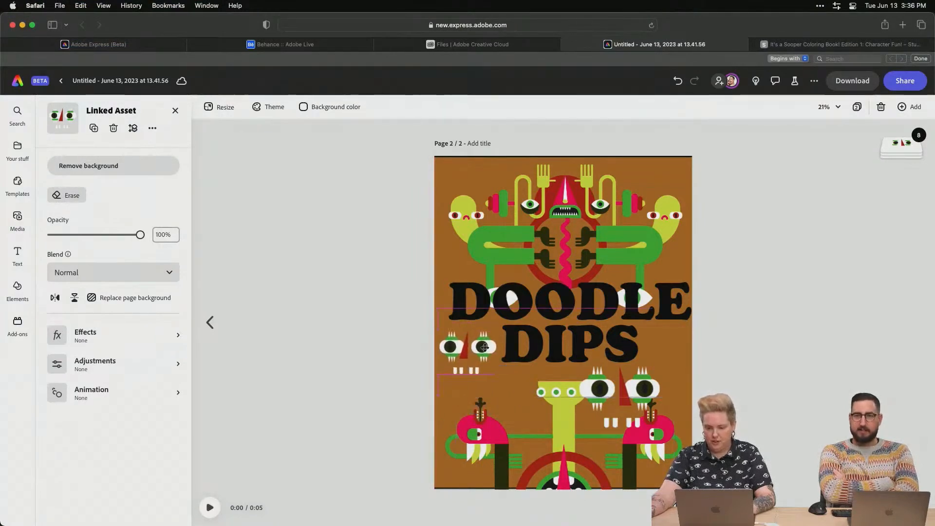
pyautogui.press('Delete')
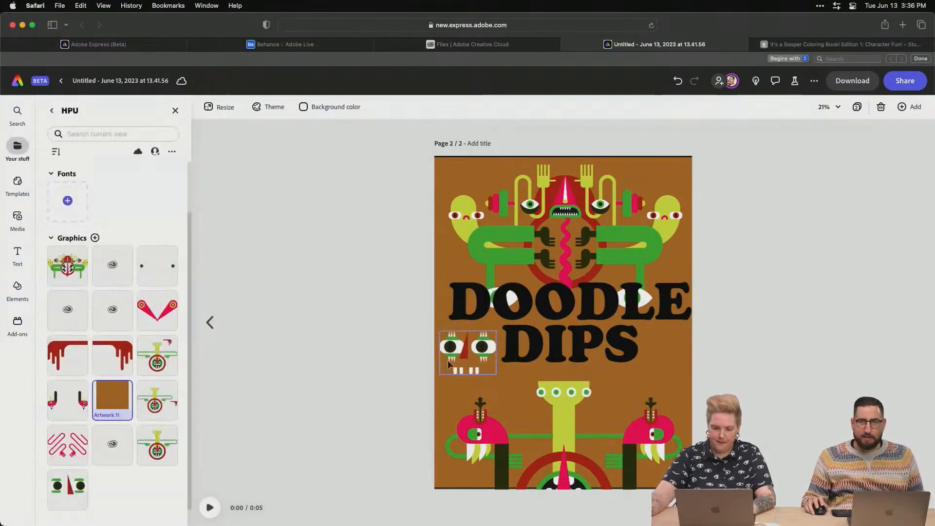
# Duplicate the small fanged face to the other side of DIPS, flip it horizontally, and recentre the title between the faces
pyautogui.click(492, 347)
pyautogui.moveTo(482, 351); pyautogui.dragTo(667, 351)
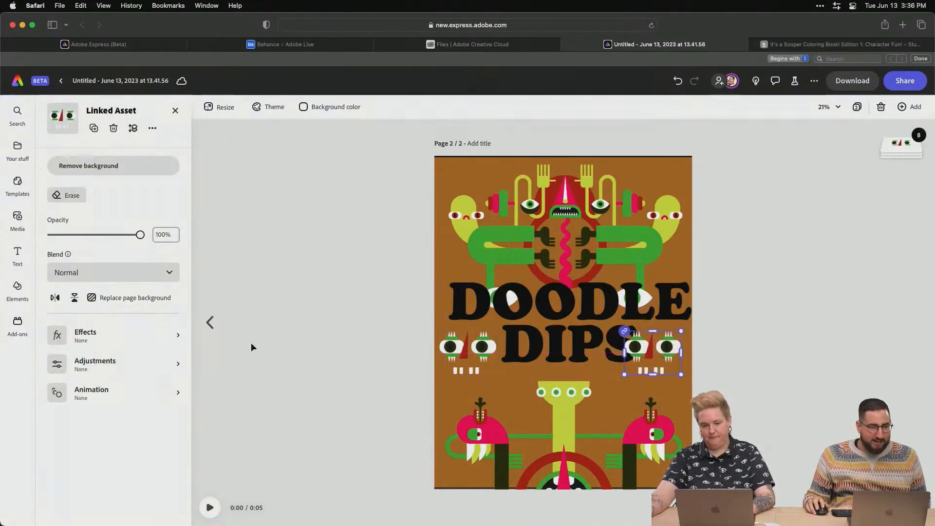
pyautogui.click(55, 298)
pyautogui.moveTo(638, 351); pyautogui.dragTo(645, 352)
pyautogui.moveTo(558, 350); pyautogui.dragTo(552, 349)
# Turn the bottom green mouth creature upside down and raise the pink creatures beside its mouth, just below the title
pyautogui.click(643, 256)
pyautogui.click(555, 400)
pyautogui.click(585, 394)
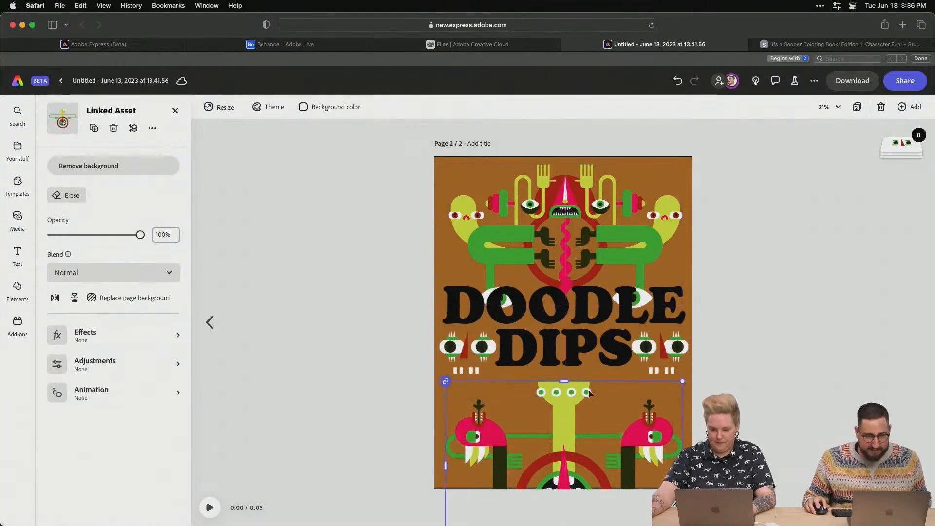
pyautogui.moveTo(690, 377); pyautogui.dragTo(494, 515)
pyautogui.moveTo(563, 451); pyautogui.dragTo(582, 406)
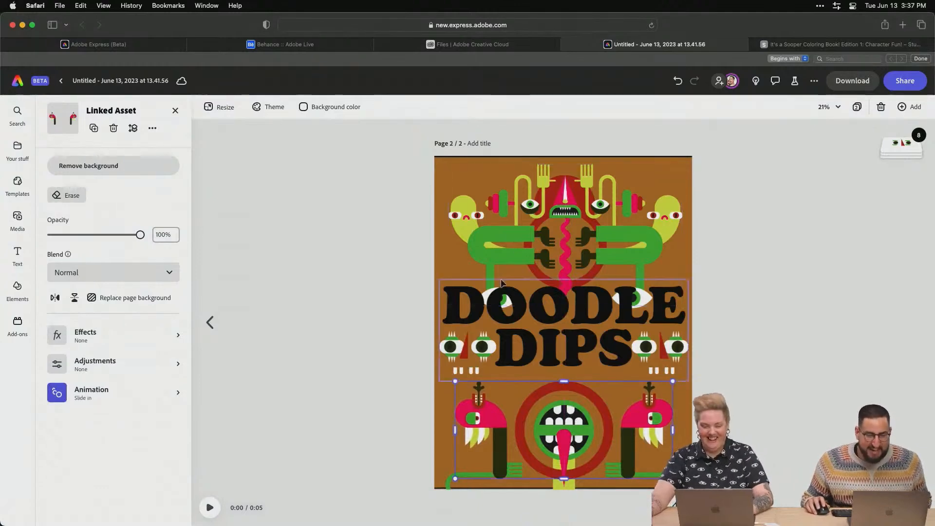
# Place the eye pair over the green arms and restack page 2 with the title above the eyes and top creature
pyautogui.click(490, 261)
pyautogui.click(886, 151)
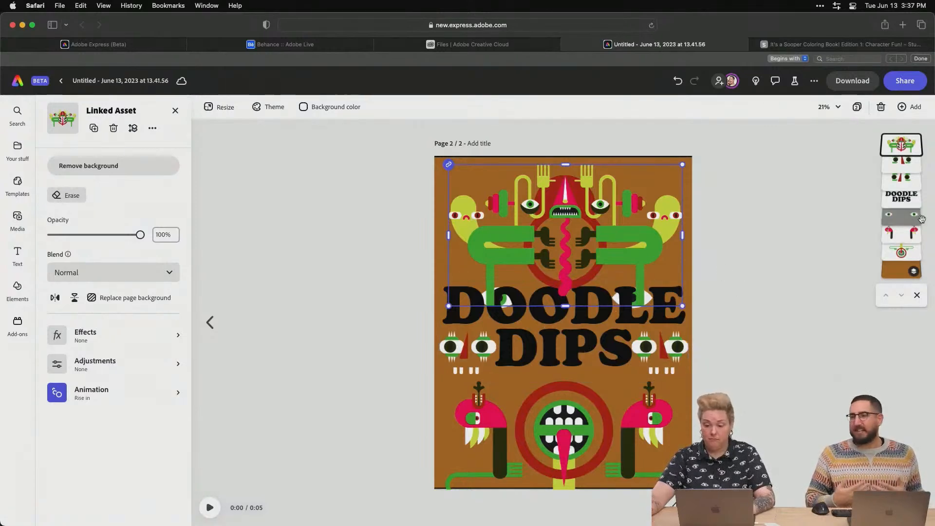
pyautogui.moveTo(905, 215); pyautogui.dragTo(908, 145)
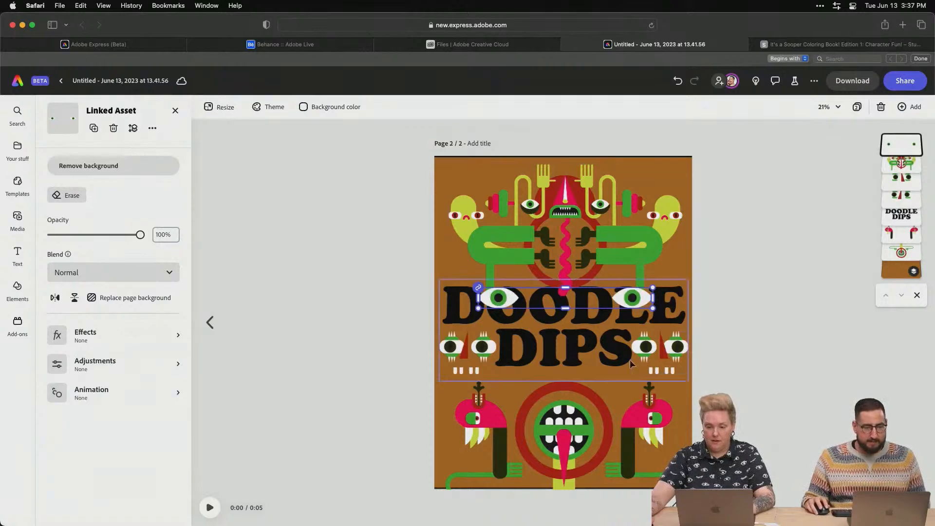
pyautogui.moveTo(617, 301)
pyautogui.mouseDown()
pyautogui.moveTo(617, 401)
pyautogui.moveTo(602, 399)
pyautogui.moveTo(629, 396)
pyautogui.moveTo(641, 257)
pyautogui.mouseUp()
pyautogui.click(901, 214)
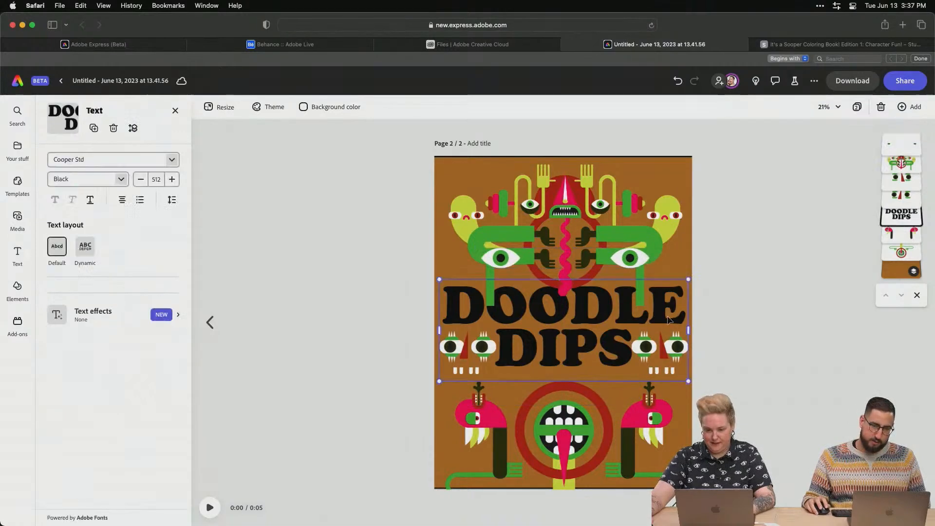
pyautogui.moveTo(905, 251); pyautogui.dragTo(918, 172)
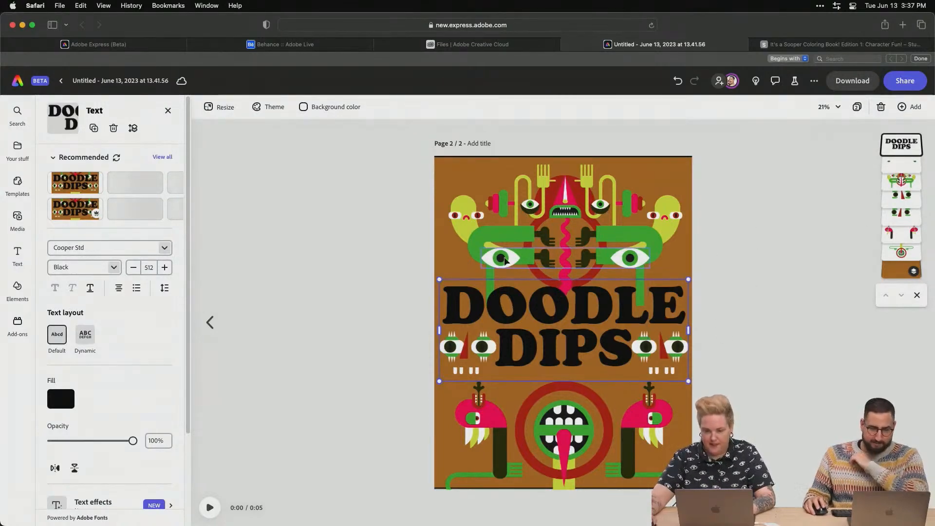
# Remove the Rise in animation from the top creature artwork on page 2
pyautogui.click(613, 258)
pyautogui.click(587, 205)
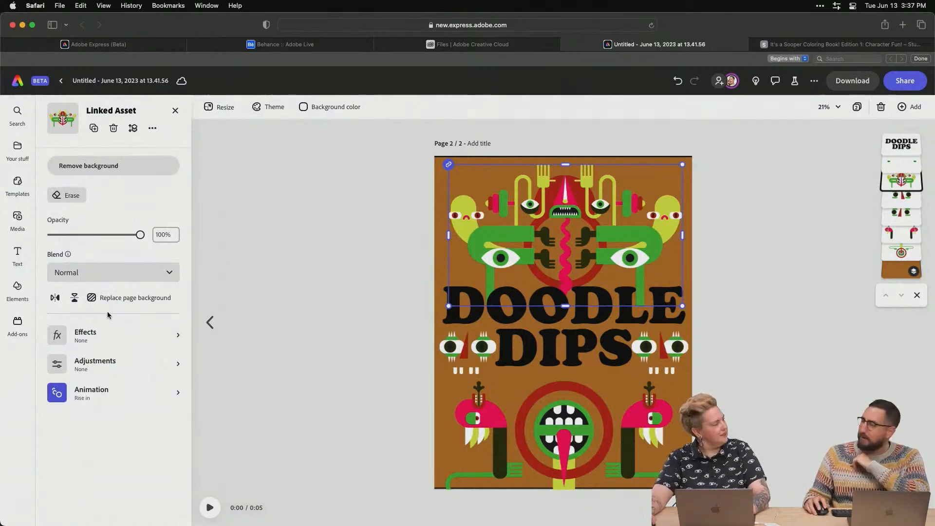
pyautogui.click(109, 395)
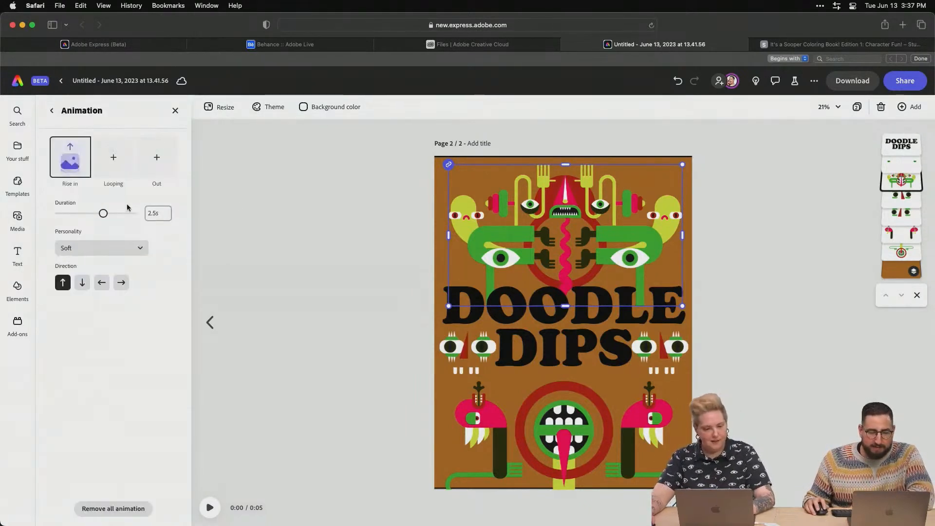
pyautogui.moveTo(82, 169)
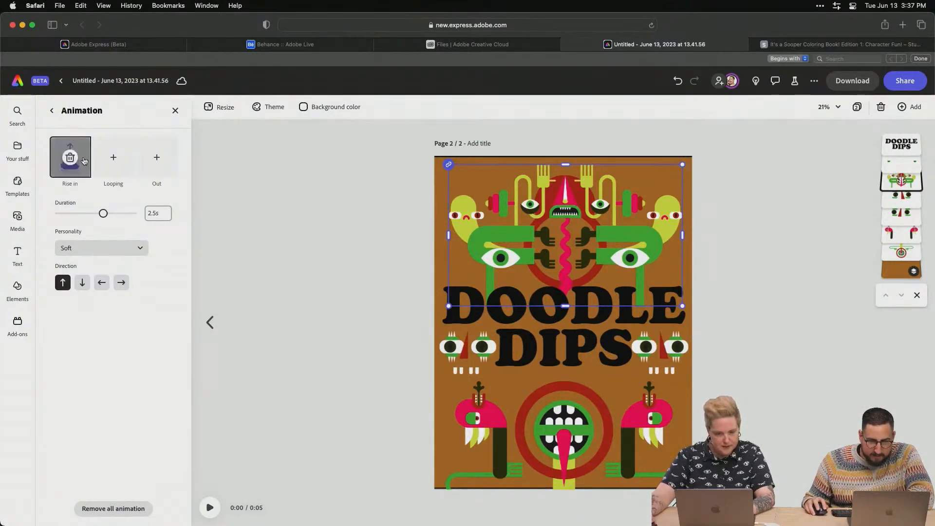
pyautogui.click(69, 157)
pyautogui.click(72, 161)
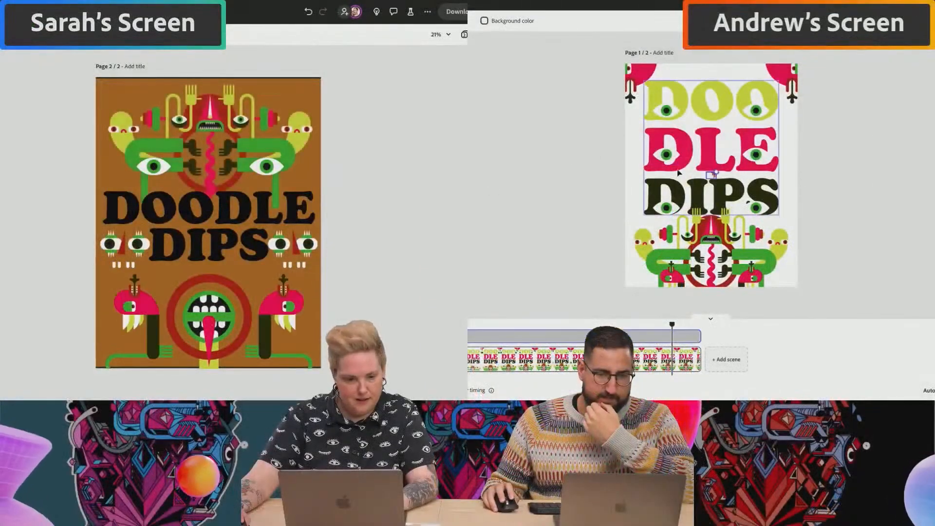
# Place mirrored red drips over DOO on page 1 and group them, while lowering page 2's title and pink creatures
pyautogui.moveTo(715, 172); pyautogui.dragTo(738, 75)
pyautogui.moveTo(754, 69)
pyautogui.mouseDown()
pyautogui.moveTo(737, 86)
pyautogui.moveTo(752, 76)
pyautogui.mouseUp()
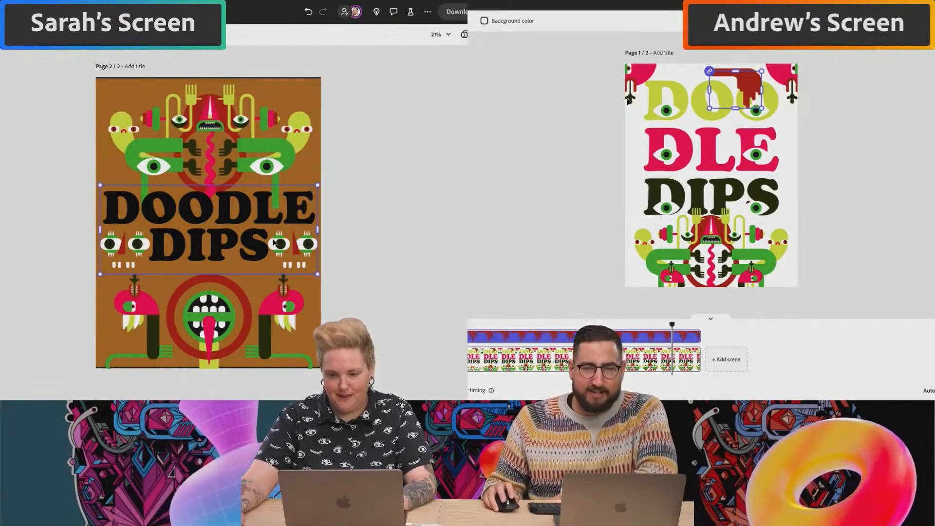
pyautogui.moveTo(207, 239); pyautogui.dragTo(222, 306)
pyautogui.moveTo(227, 346); pyautogui.dragTo(226, 381)
pyautogui.moveTo(692, 78); pyautogui.dragTo(678, 79)
pyautogui.moveTo(225, 389); pyautogui.dragTo(225, 393)
pyautogui.moveTo(678, 79); pyautogui.dragTo(679, 80)
pyautogui.moveTo(225, 394); pyautogui.dragTo(225, 394)
pyautogui.moveTo(678, 80); pyautogui.dragTo(678, 80)
pyautogui.moveTo(225, 394); pyautogui.dragTo(215, 348)
pyautogui.keyDown('shift'); pyautogui.click(747, 82); pyautogui.keyUp('shift')
pyautogui.press('super+g')
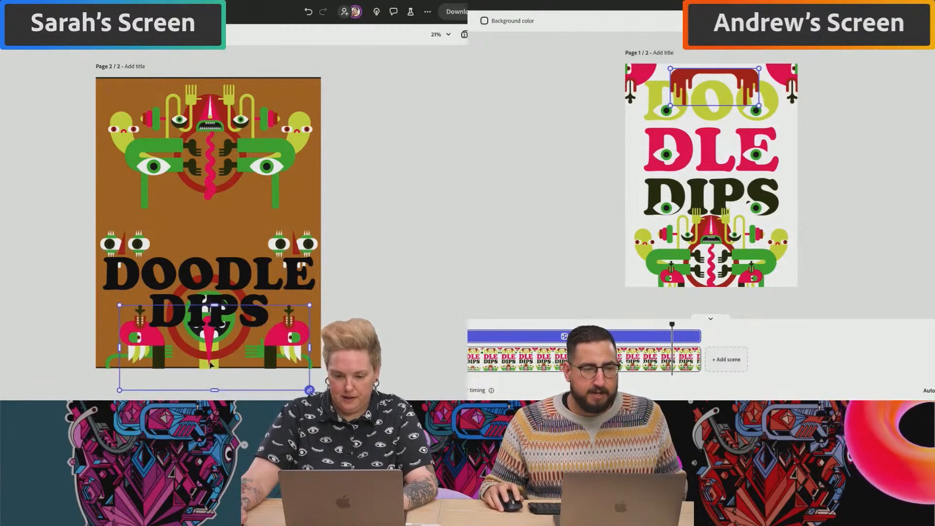
# Delete the green mouth creature from page 2 and move the DOODLE DIPS title up
pyautogui.click(109, 356)
pyautogui.press('Delete')
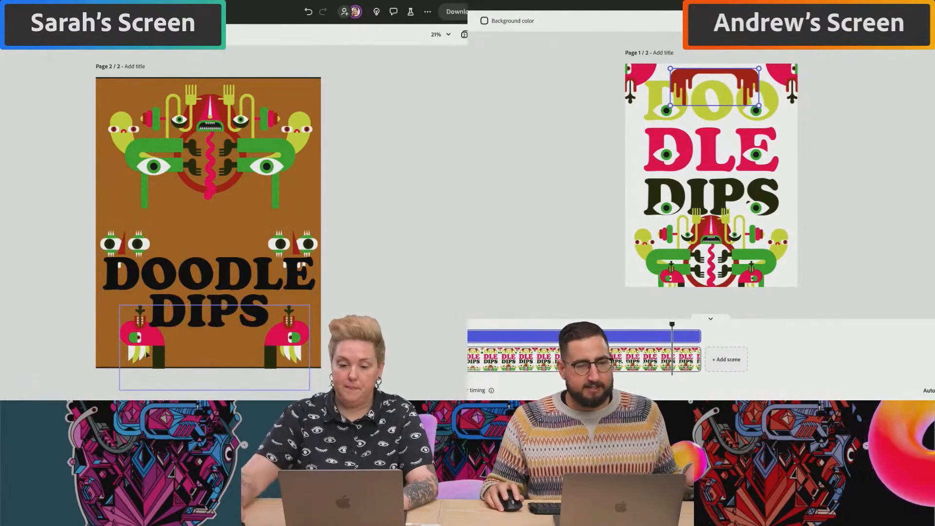
pyautogui.moveTo(203, 294); pyautogui.dragTo(203, 230)
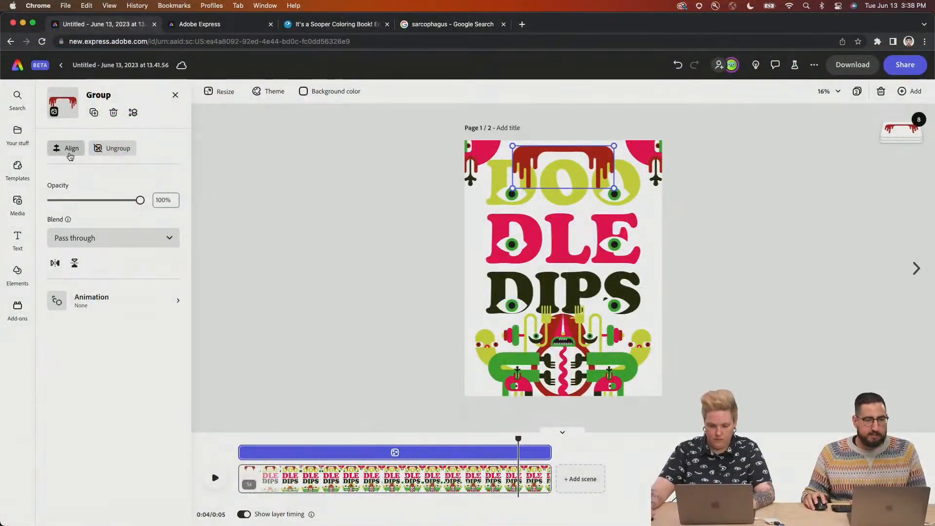
pyautogui.click(69, 149)
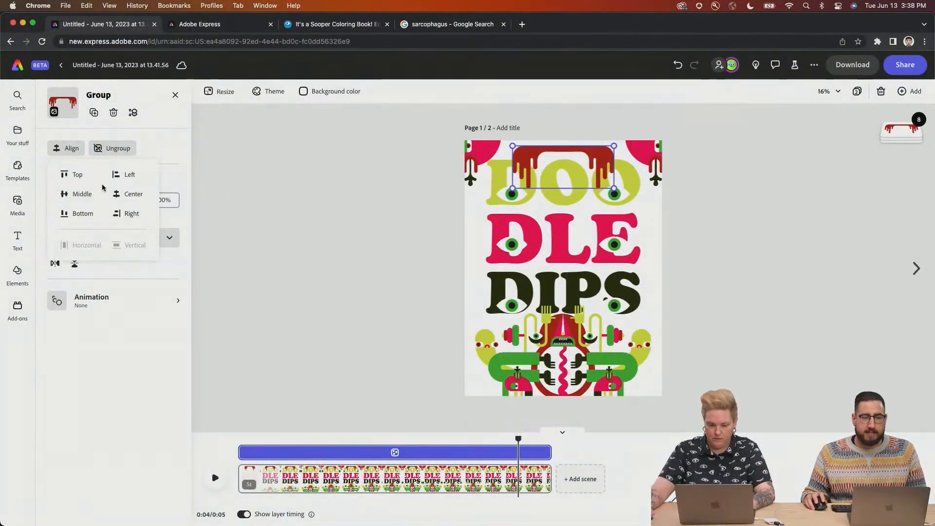
pyautogui.click(278, 198)
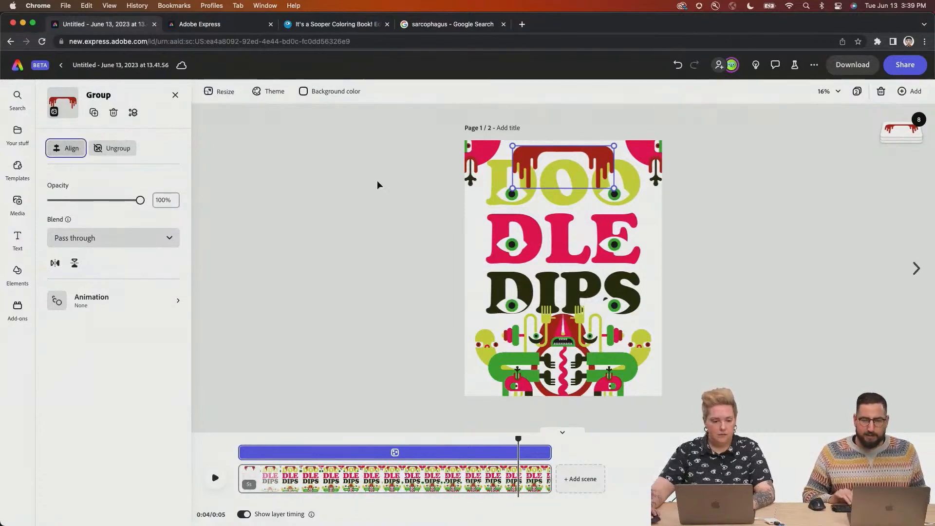
pyautogui.click(380, 185)
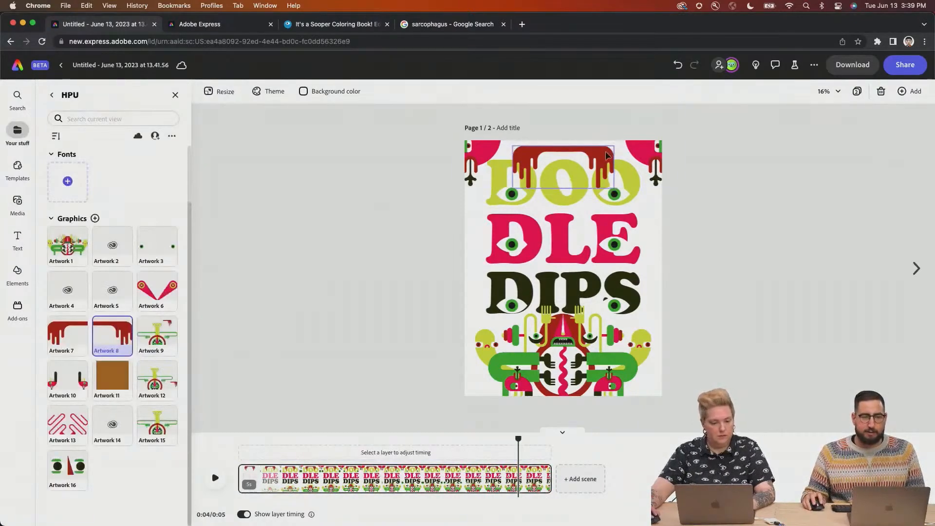
# Nudge the grouped red drips down slightly and move them lower in page 1's layer stack
pyautogui.click(569, 152)
pyautogui.hotkey('shift', 'Down')
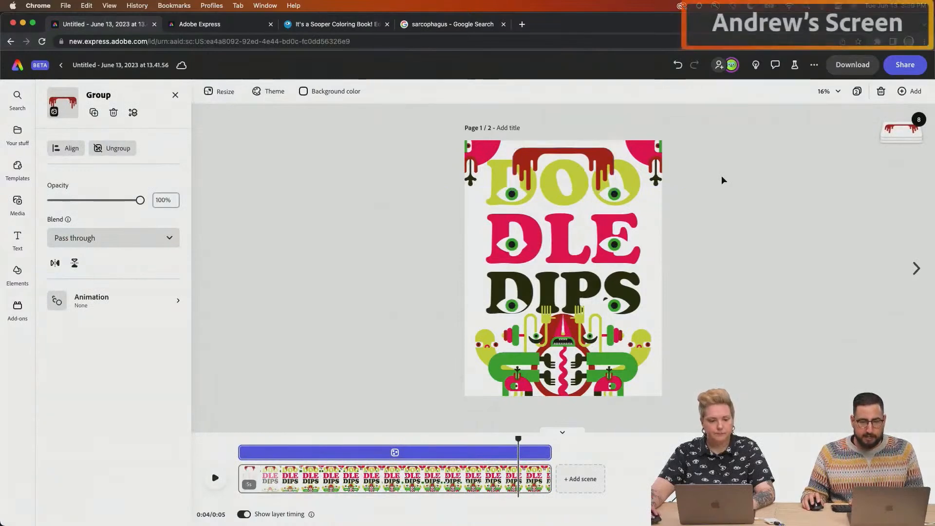
pyautogui.click(723, 180)
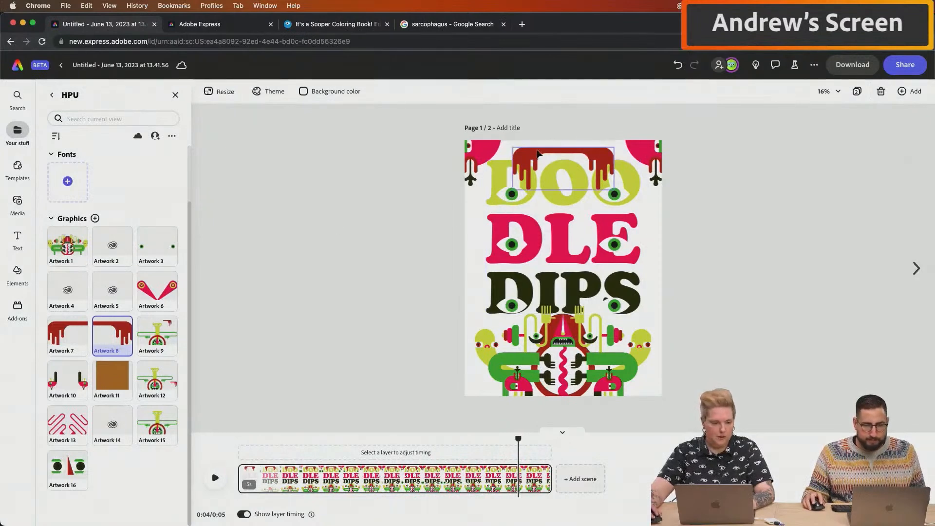
pyautogui.click(568, 161)
pyautogui.click(881, 139)
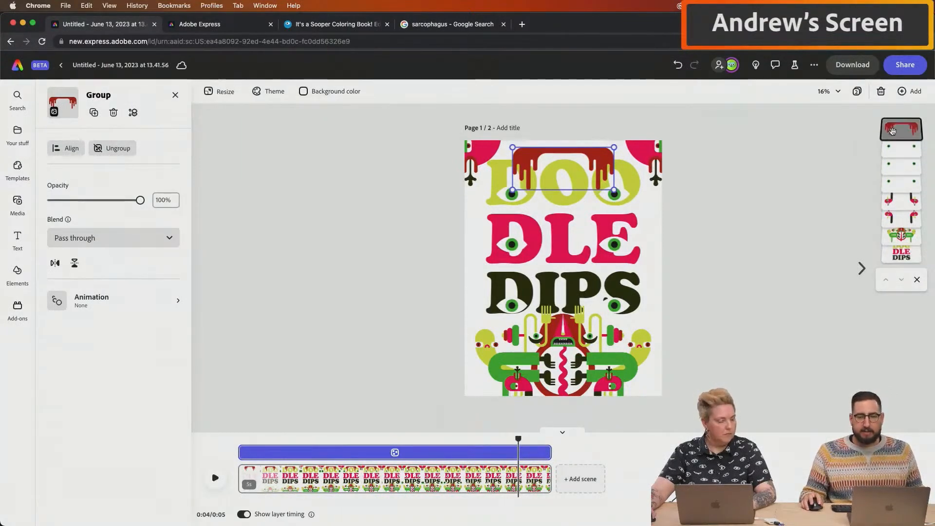
pyautogui.moveTo(893, 137); pyautogui.dragTo(898, 236)
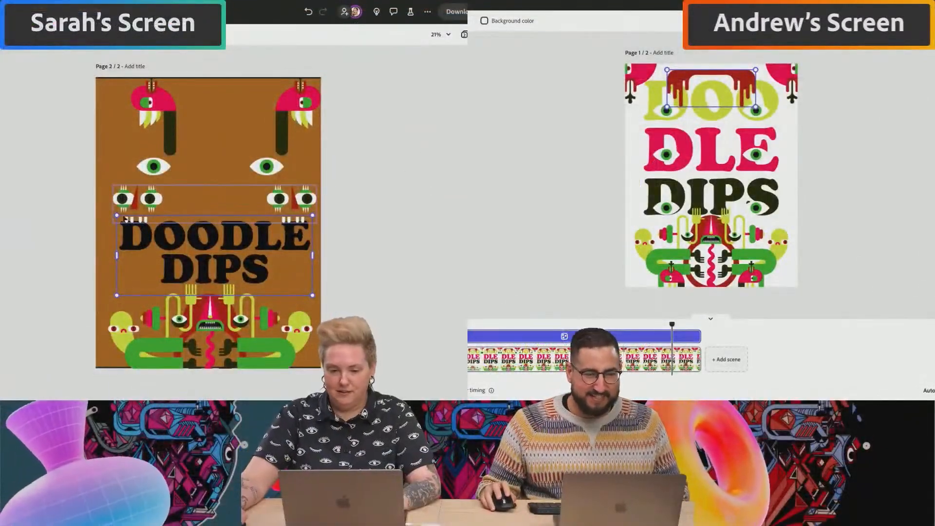
# Move page 2's separate eye pair down and set it horizontally just above the bottom creature
pyautogui.moveTo(156, 168)
pyautogui.mouseDown()
pyautogui.moveTo(153, 280)
pyautogui.moveTo(166, 181)
pyautogui.moveTo(123, 139)
pyautogui.moveTo(279, 180)
pyautogui.moveTo(282, 157)
pyautogui.moveTo(268, 159)
pyautogui.moveTo(249, 217)
pyautogui.moveTo(210, 234)
pyautogui.moveTo(217, 220)
pyautogui.mouseUp()
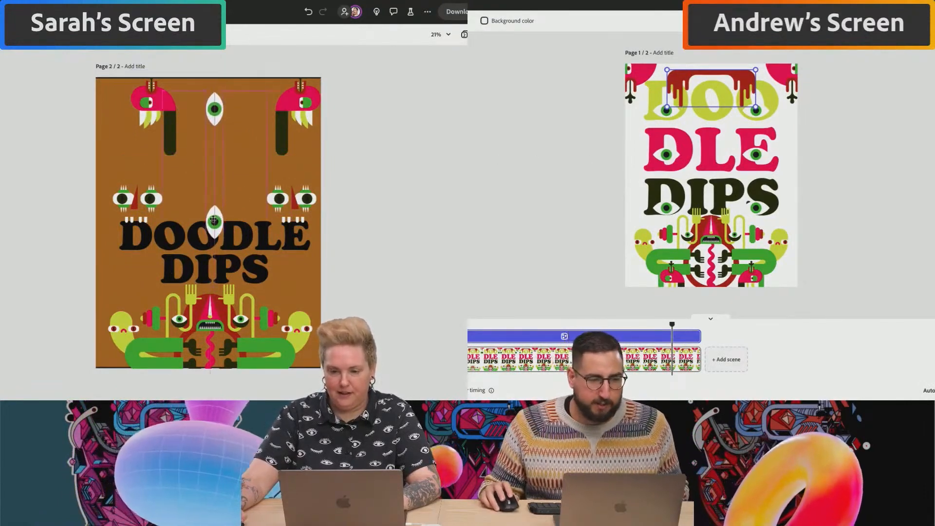
pyautogui.moveTo(223, 238)
pyautogui.mouseDown()
pyautogui.moveTo(224, 154)
pyautogui.moveTo(222, 223)
pyautogui.mouseUp()
pyautogui.moveTo(229, 86)
pyautogui.mouseDown()
pyautogui.moveTo(271, 200)
pyautogui.moveTo(285, 170)
pyautogui.moveTo(264, 169)
pyautogui.moveTo(243, 294)
pyautogui.mouseUp()
# Move the DOODLE DIPS title up so that DIPS sits between the two fanged faces on page 2
pyautogui.click(239, 244)
pyautogui.moveTo(239, 243); pyautogui.dragTo(238, 175)
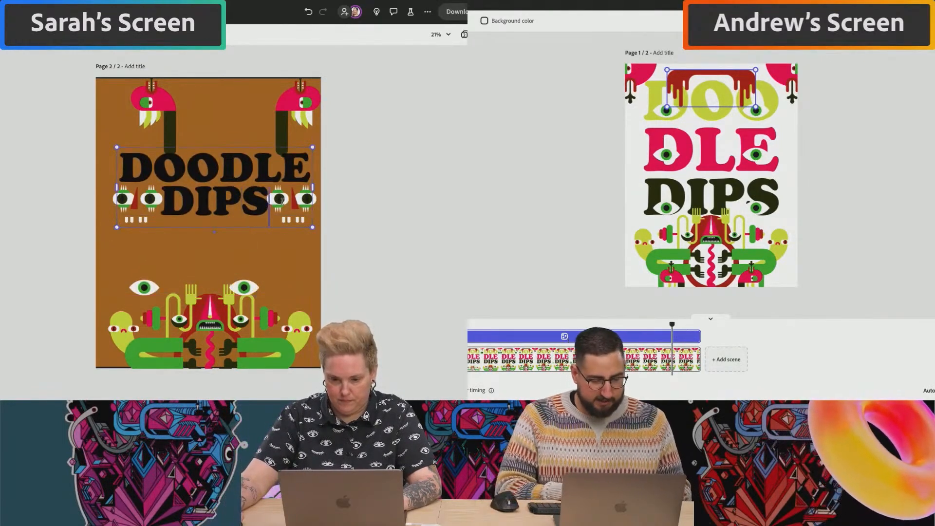
pyautogui.write('`')
pyautogui.press('BackSpace')
pyautogui.press('Escape')
pyautogui.moveTo(242, 158)
pyautogui.mouseDown()
pyautogui.moveTo(257, 118)
pyautogui.moveTo(241, 119)
pyautogui.mouseUp()
# Turn the pink creatures upside down and hang them from page 2's upper edge above the title
pyautogui.moveTo(316, 55); pyautogui.dragTo(151, 130)
pyautogui.click(636, 85)
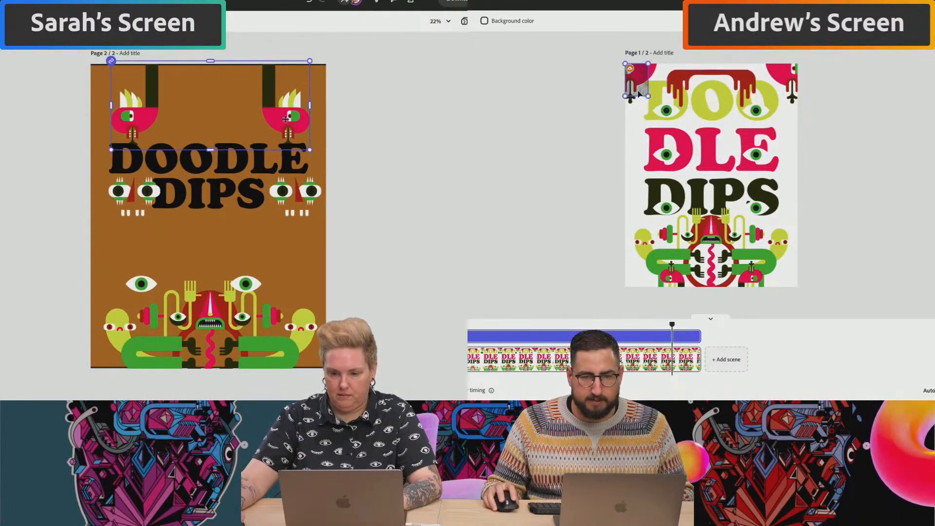
pyautogui.moveTo(281, 139); pyautogui.dragTo(286, 111)
# Scale the black halftone dot texture to cover page 1, and adjust a fanged face and the eye pair on page 2
pyautogui.moveTo(679, 125); pyautogui.dragTo(858, 284)
pyautogui.moveTo(149, 189); pyautogui.dragTo(145, 194)
pyautogui.moveTo(802, 214); pyautogui.dragTo(799, 196)
pyautogui.moveTo(253, 277)
pyautogui.mouseDown()
pyautogui.moveTo(267, 263)
pyautogui.moveTo(266, 274)
pyautogui.mouseUp()
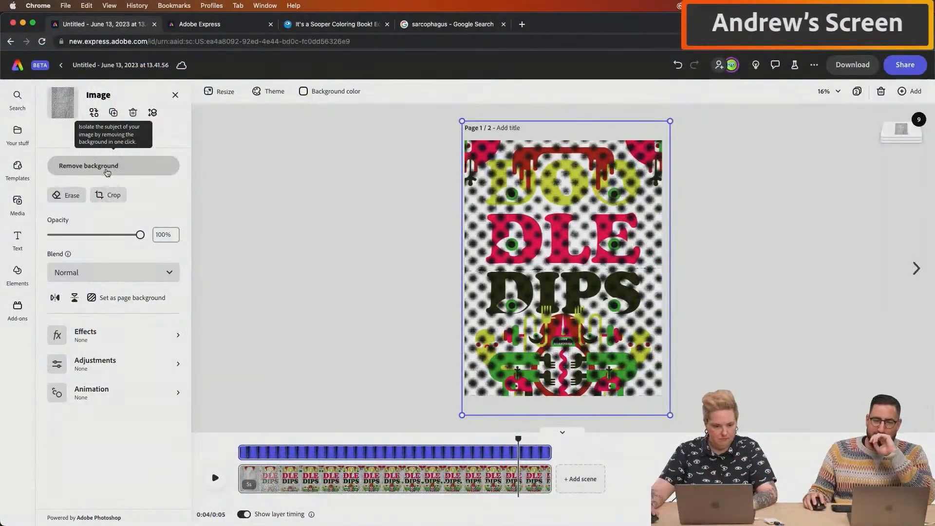
# Try to remove the halftone texture's background, reload the project, and delete the texture from page 1
pyautogui.click(108, 168)
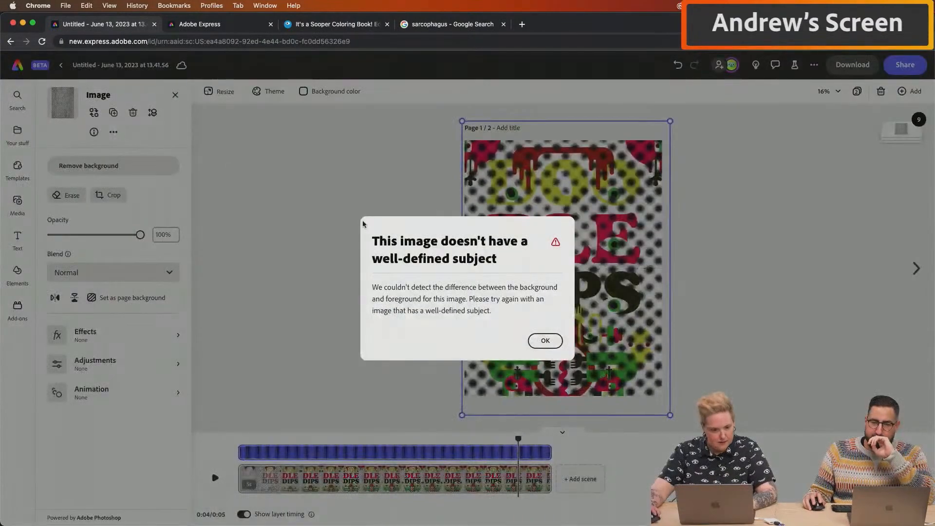
pyautogui.click(545, 341)
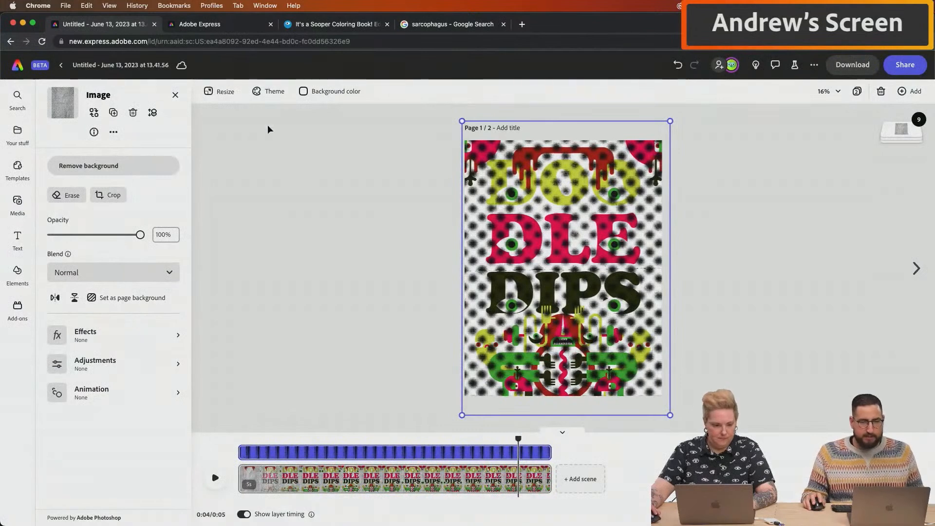
pyautogui.press('super+r')
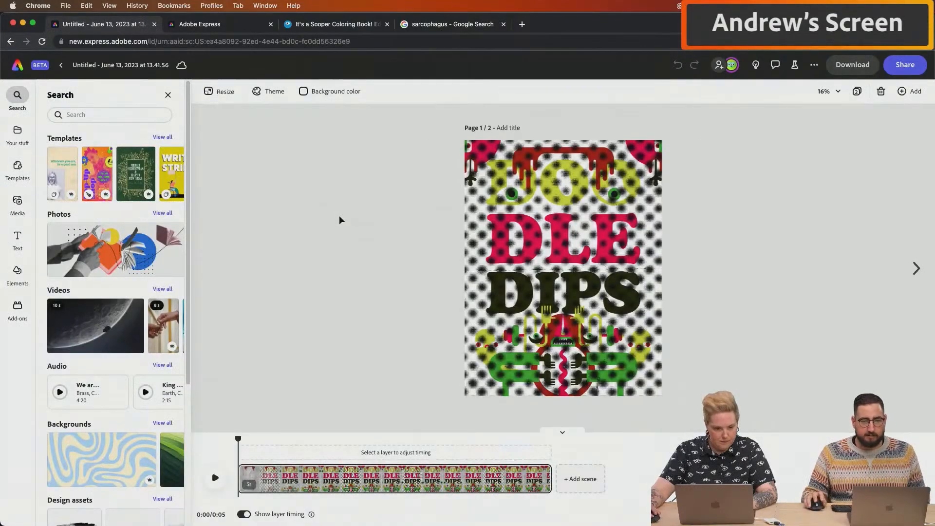
pyautogui.click(493, 194)
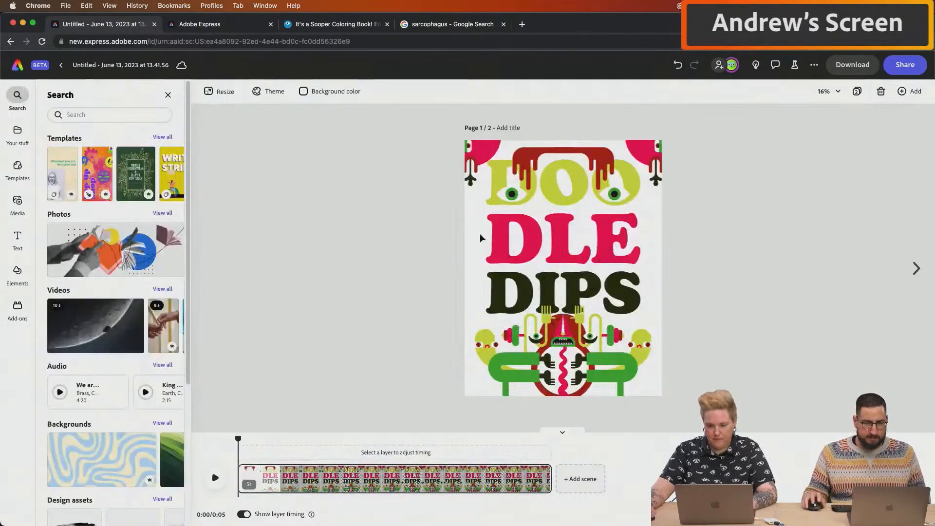
# Search the media collection for "paper texture"
pyautogui.click(97, 115)
pyautogui.write('p')
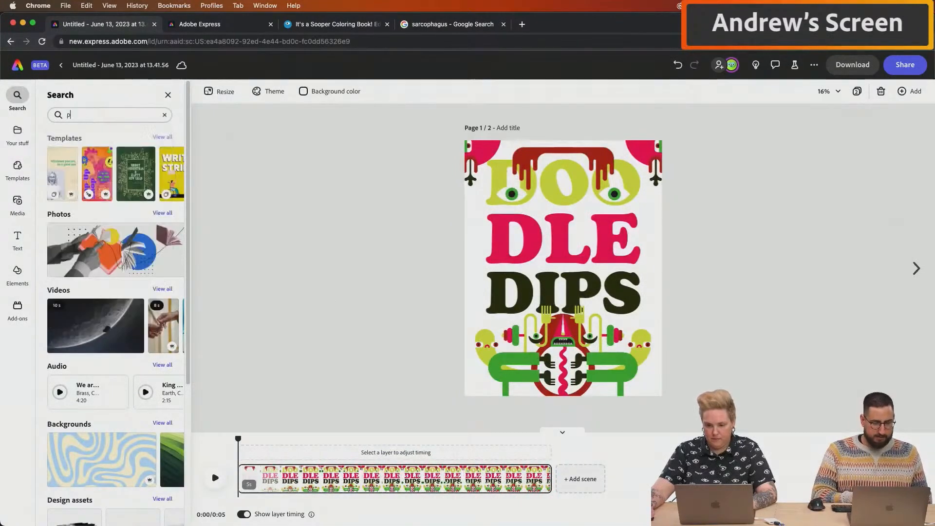
pyautogui.write('aper texture')
pyautogui.press('Return')
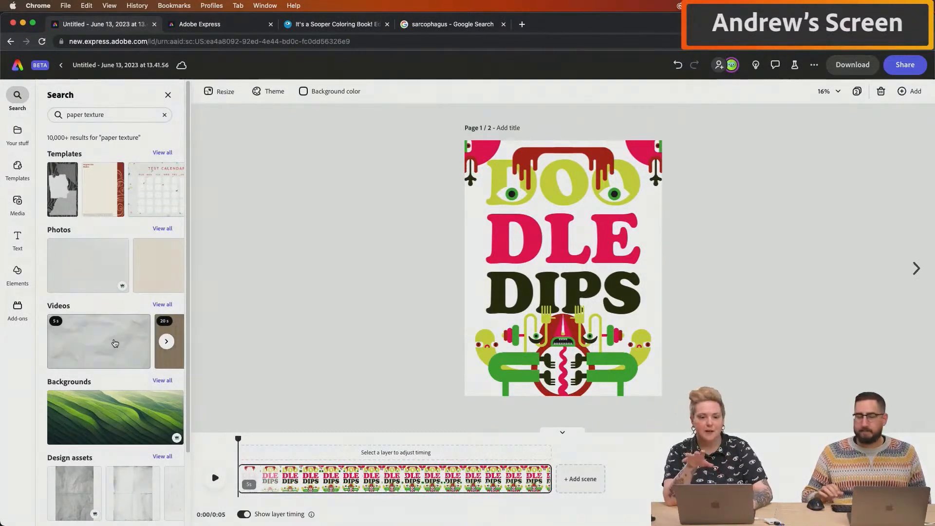
# Switch to Illustrator and create a new 1080 x 1080 px RGB web document with five artboards
pyautogui.moveTo(808, 524)
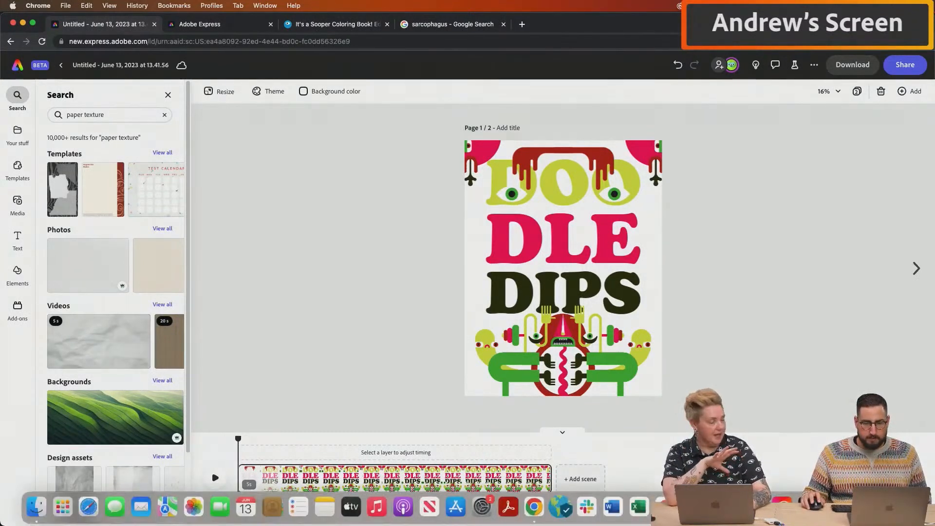
pyautogui.click(812, 506)
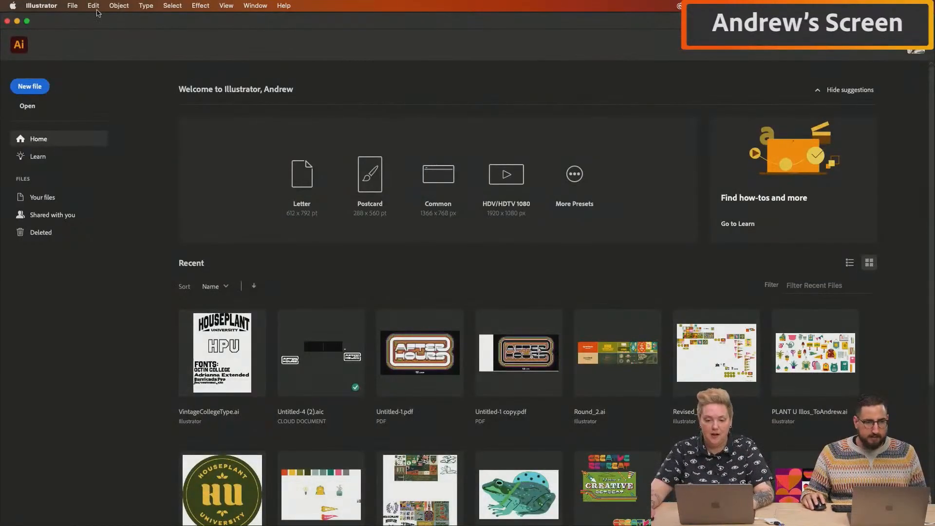
pyautogui.click(77, 6)
pyautogui.click(84, 18)
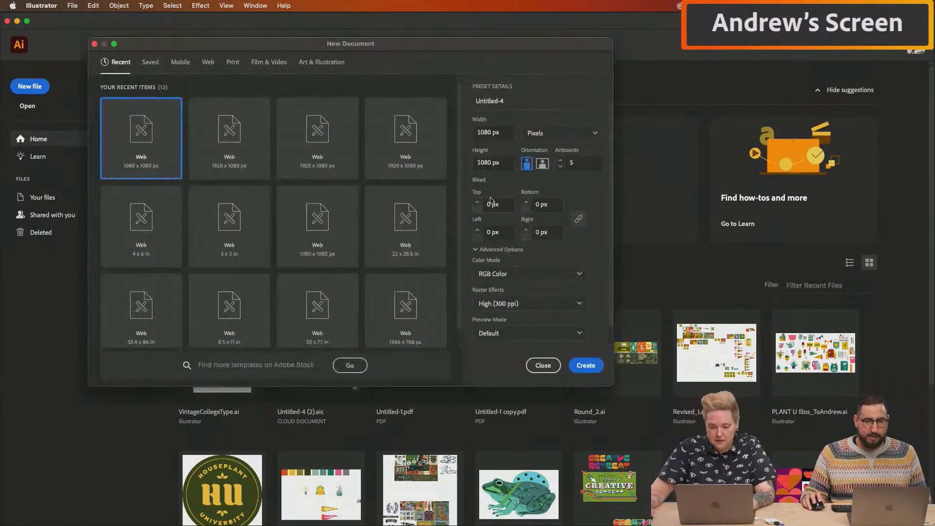
pyautogui.click(585, 365)
# Place the hanging pink creature pair from the HPU library on the empty canvas beside the artboards and enlarge it
pyautogui.hscroll(5, 600, 330)
pyautogui.moveTo(355, 251); pyautogui.dragTo(354, 249)
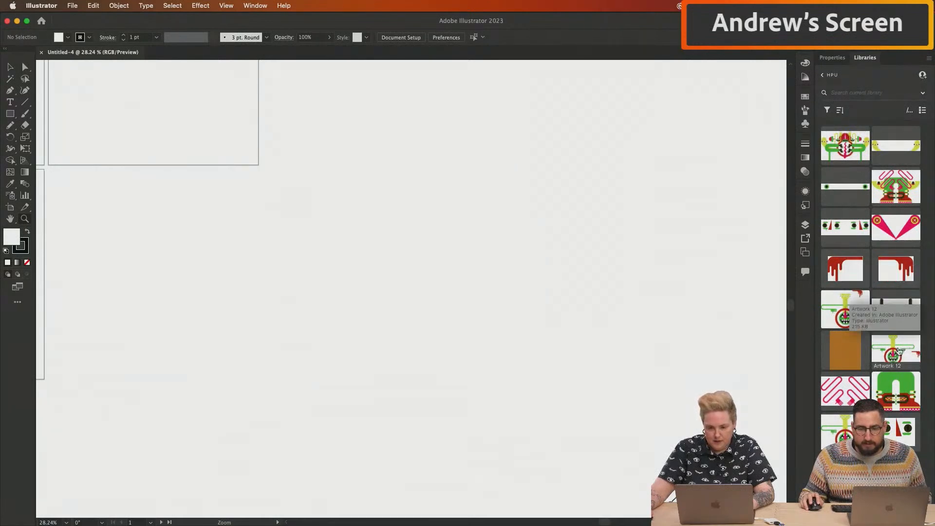
pyautogui.moveTo(892, 307); pyautogui.dragTo(426, 235)
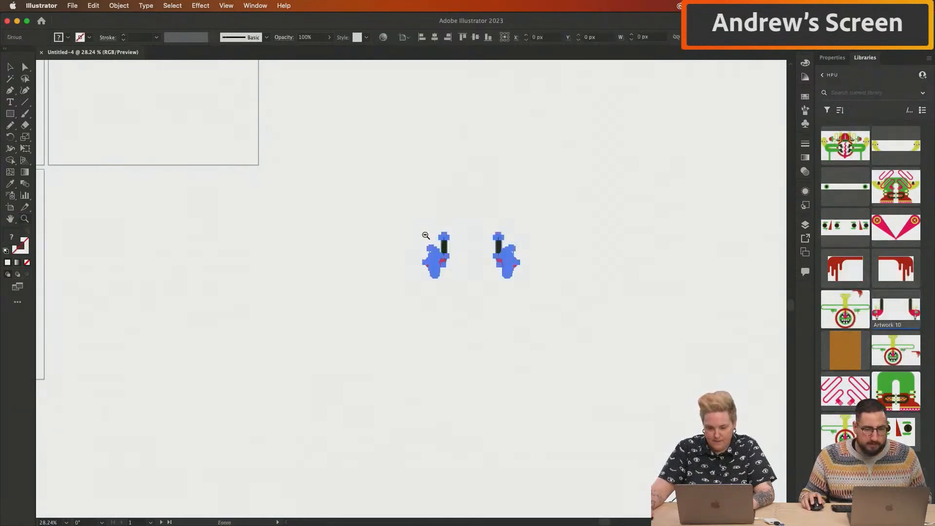
pyautogui.press('s')
pyautogui.moveTo(530, 216); pyautogui.dragTo(789, 22)
# Delete the right-hand creature of the placed pair
pyautogui.press('a')
pyautogui.moveTo(672, 275); pyautogui.dragTo(788, 422)
pyautogui.press('Delete')
# Paste a copy of the remaining pink creature in place, exactly over the original
pyautogui.press('super+space')
pyautogui.click(355, 290)
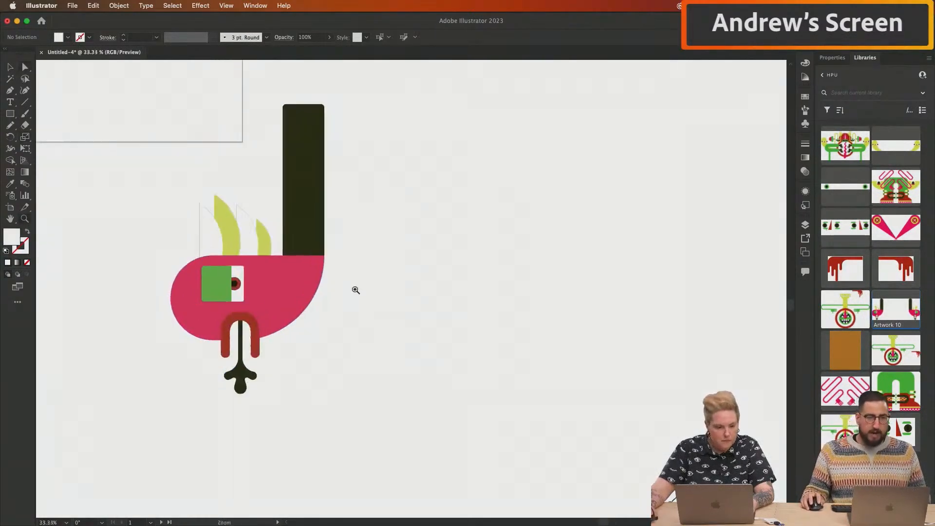
pyautogui.click(436, 367)
pyautogui.click(436, 367)
pyautogui.moveTo(267, 304); pyautogui.dragTo(589, 480)
pyautogui.moveTo(417, 303); pyautogui.dragTo(464, 385)
pyautogui.press('v')
pyautogui.click(411, 241)
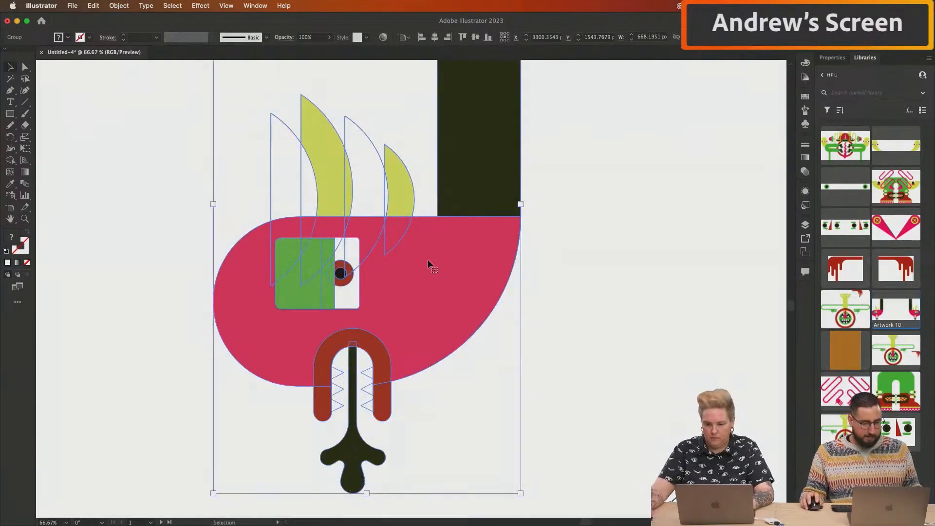
pyautogui.click(91, 5)
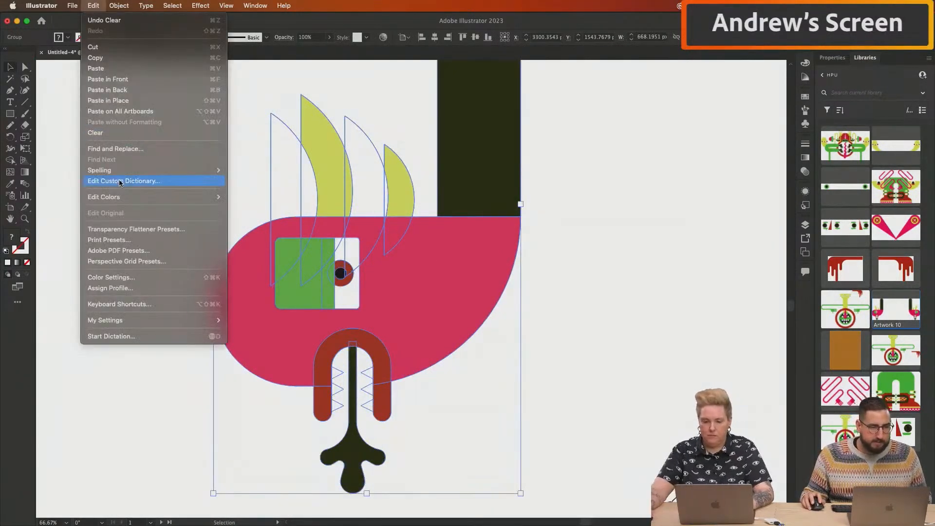
pyautogui.click(128, 101)
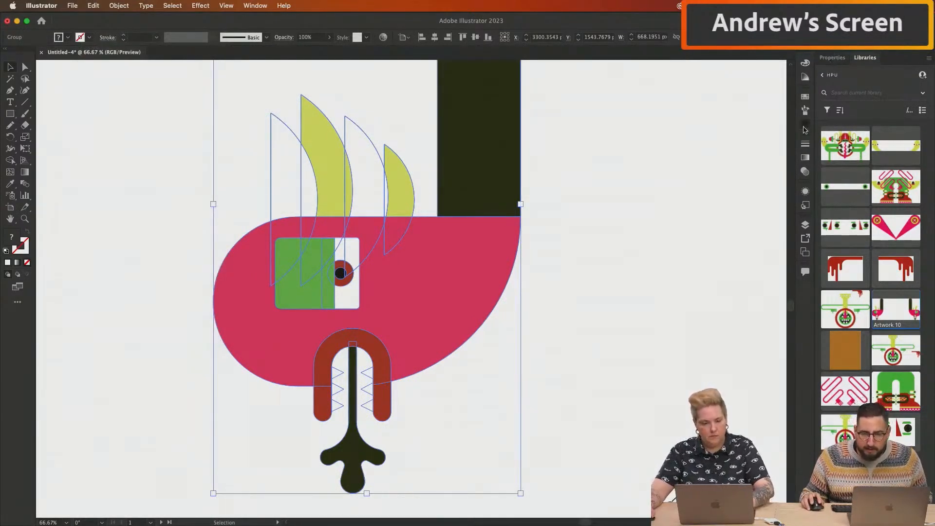
# Fill the copied creature with a white-to-black linear gradient at a 90° angle
pyautogui.click(805, 158)
pyautogui.click(684, 160)
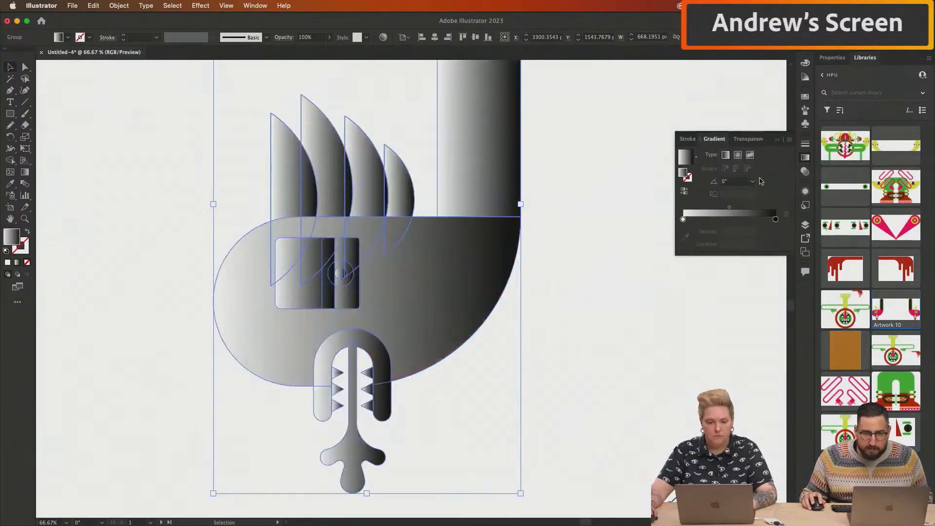
pyautogui.click(742, 183)
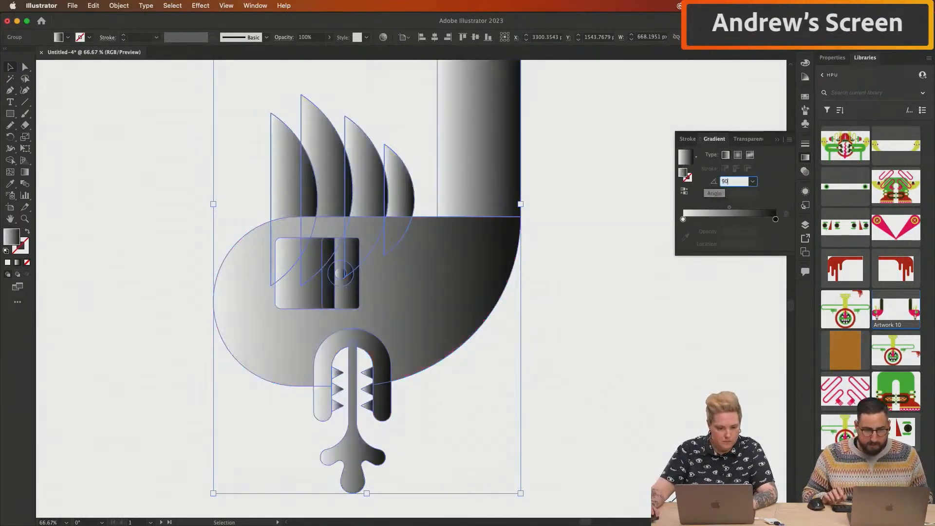
pyautogui.press('Return')
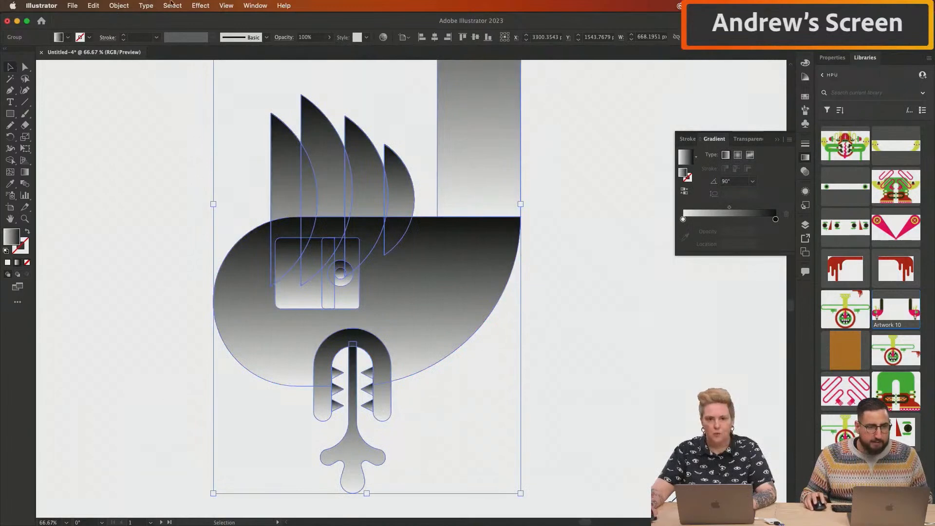
# Apply the Mezzotint effect with Coarse Dots to the gradient-filled creature
pyautogui.click(198, 5)
pyautogui.moveTo(293, 253)
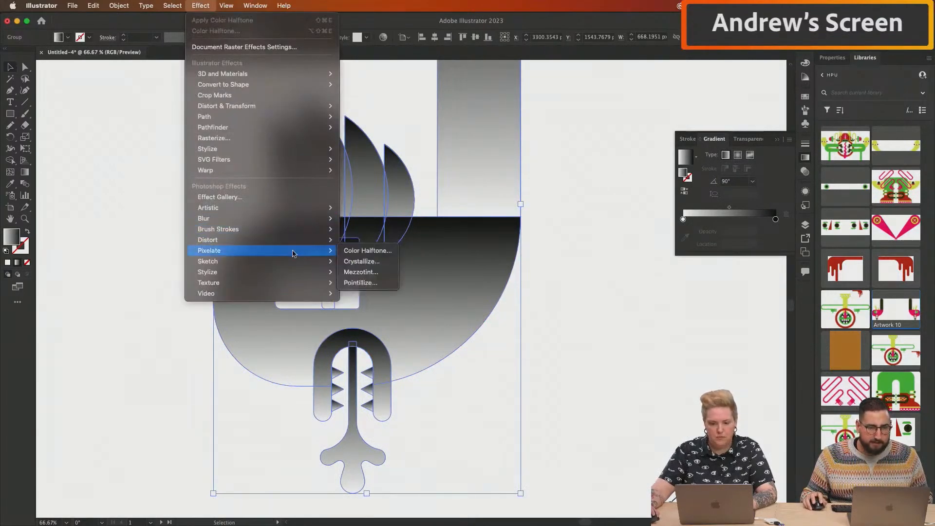
pyautogui.click(361, 271)
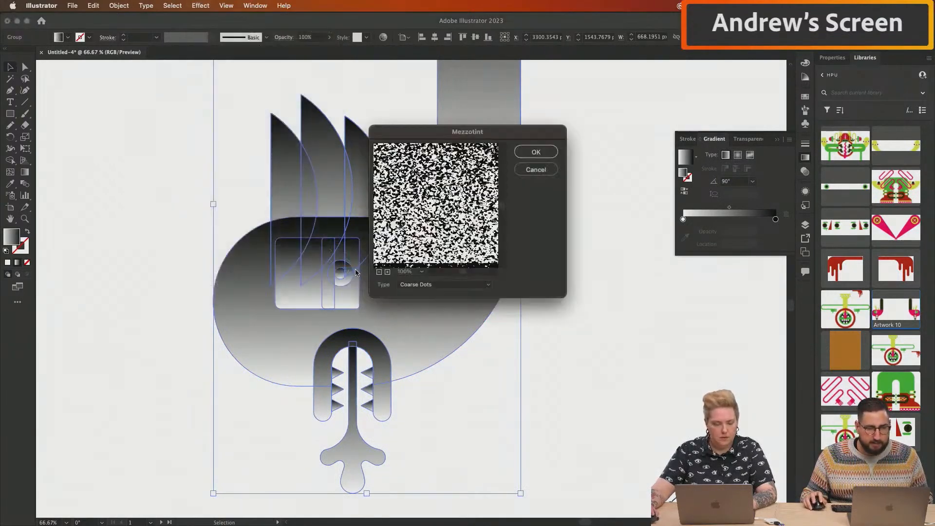
pyautogui.click(535, 151)
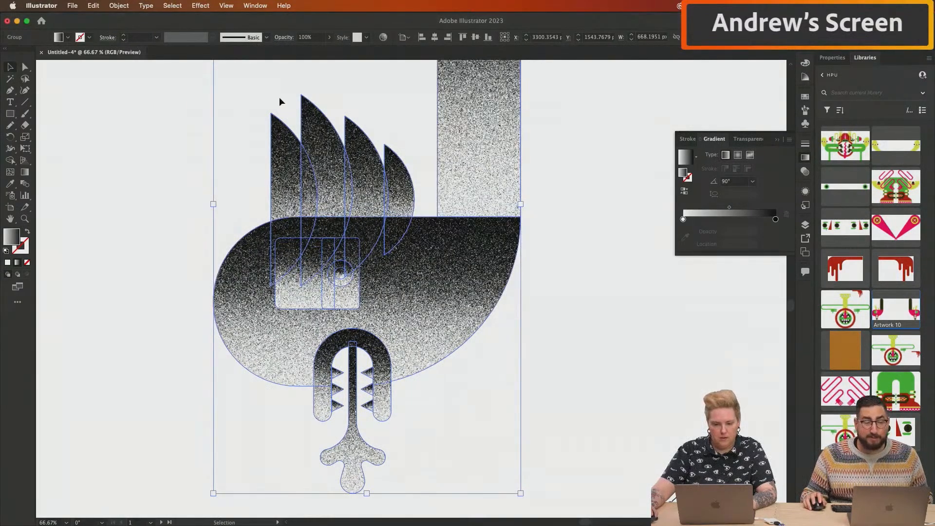
# Rasterize the speckled creature copy into a 300 ppi image
pyautogui.click(120, 6)
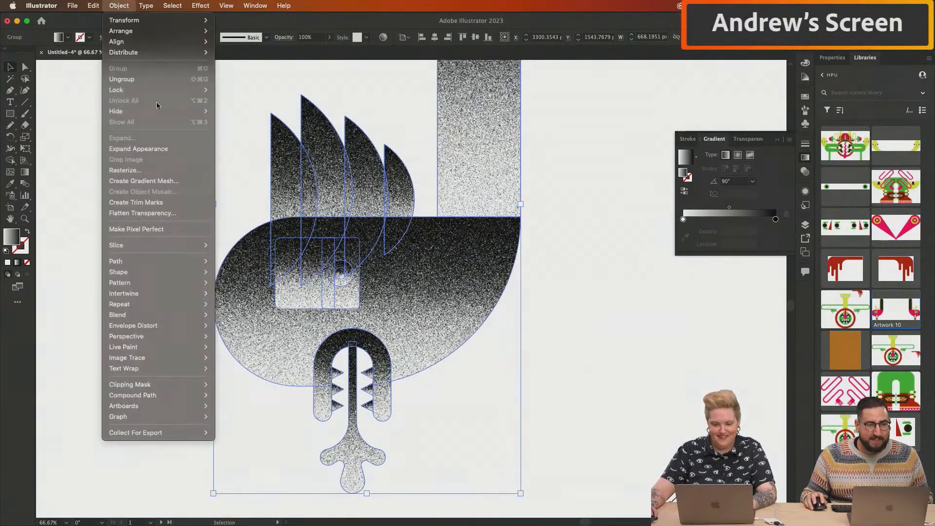
pyautogui.click(164, 169)
pyautogui.click(437, 298)
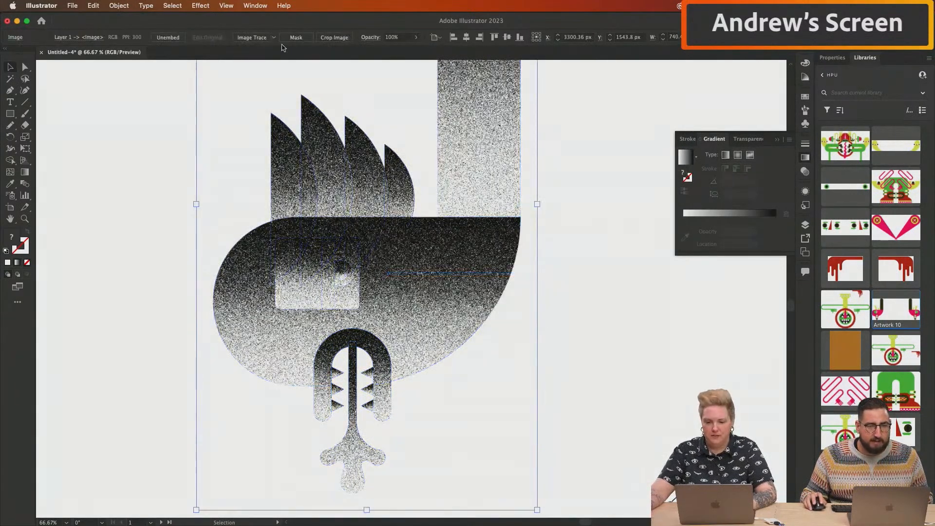
# Trace the rasterized creature with Image Trace using the Sketch preset and show the full tracing options
pyautogui.click(273, 39)
pyautogui.click(274, 38)
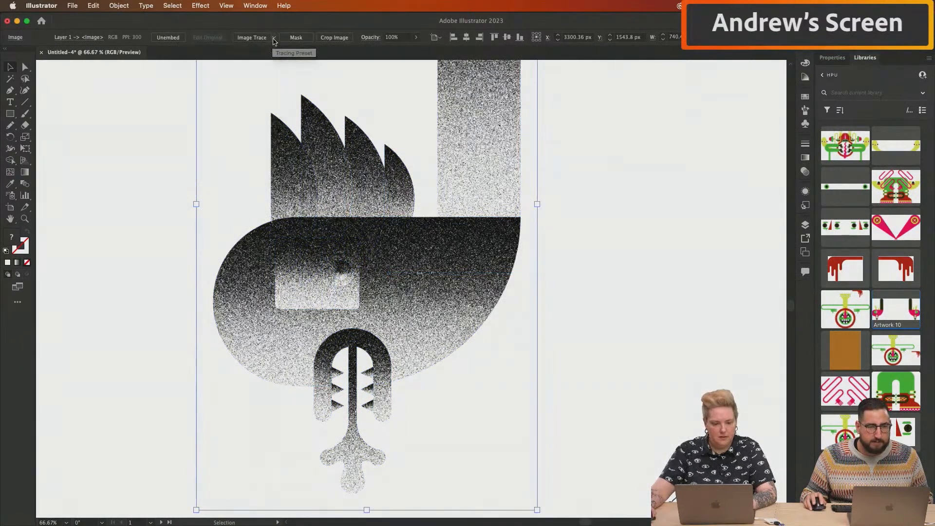
pyautogui.click(274, 39)
pyautogui.scroll(-5, 265, 141)
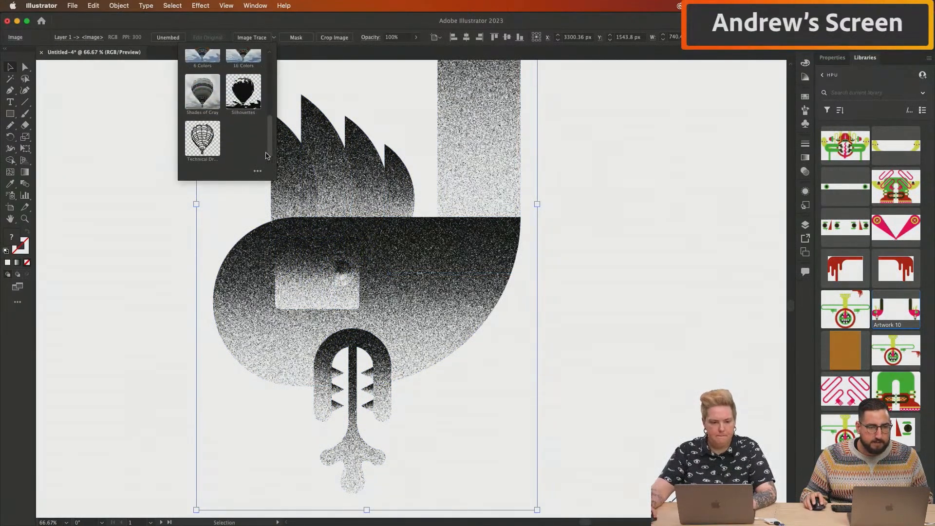
pyautogui.click(257, 171)
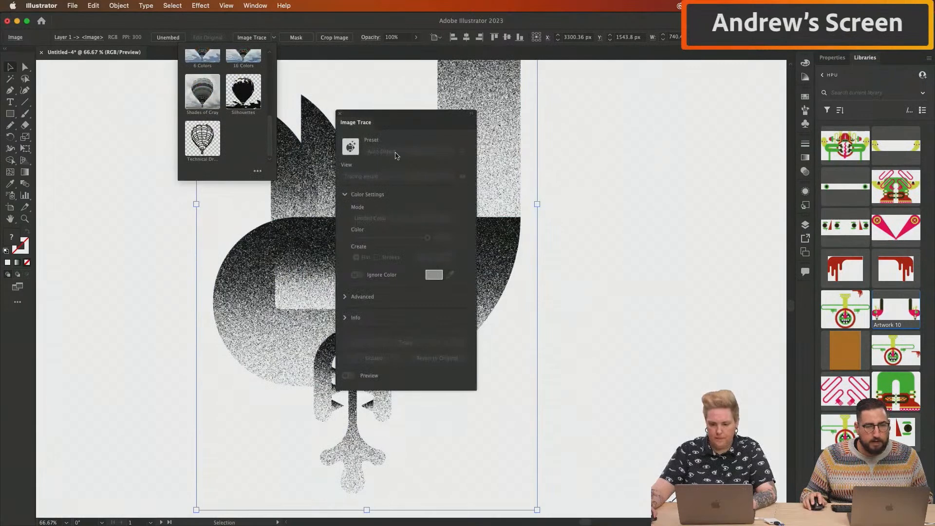
pyautogui.click(395, 153)
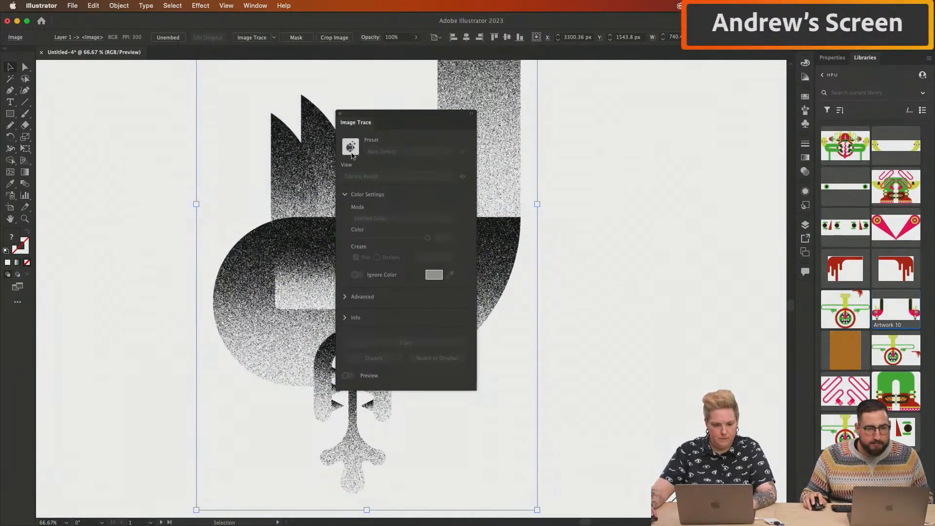
pyautogui.click(252, 38)
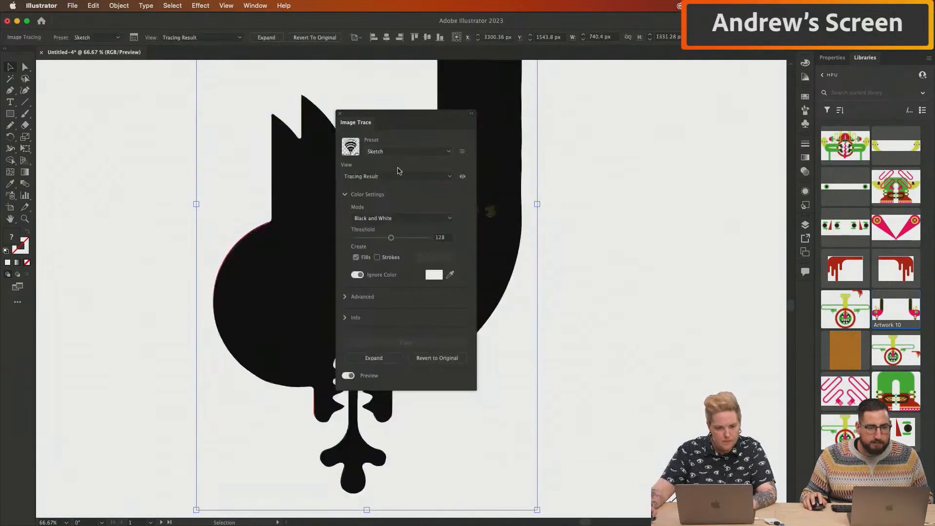
# Look through the Image Trace presets and color mode options for the traced creature
pyautogui.click(408, 155)
pyautogui.click(423, 150)
pyautogui.click(429, 155)
pyautogui.click(462, 150)
pyautogui.click(461, 152)
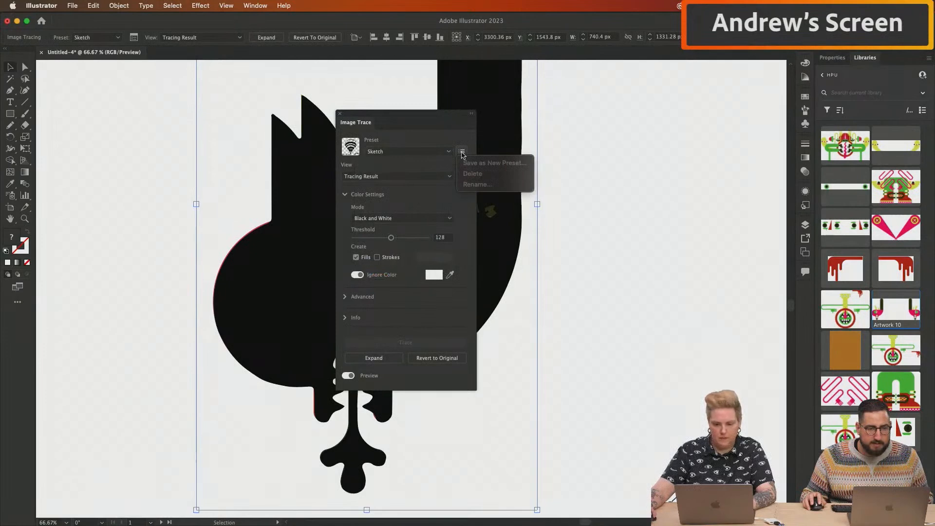
pyautogui.click(409, 152)
pyautogui.click(409, 152)
pyautogui.scroll(-5, 425, 188)
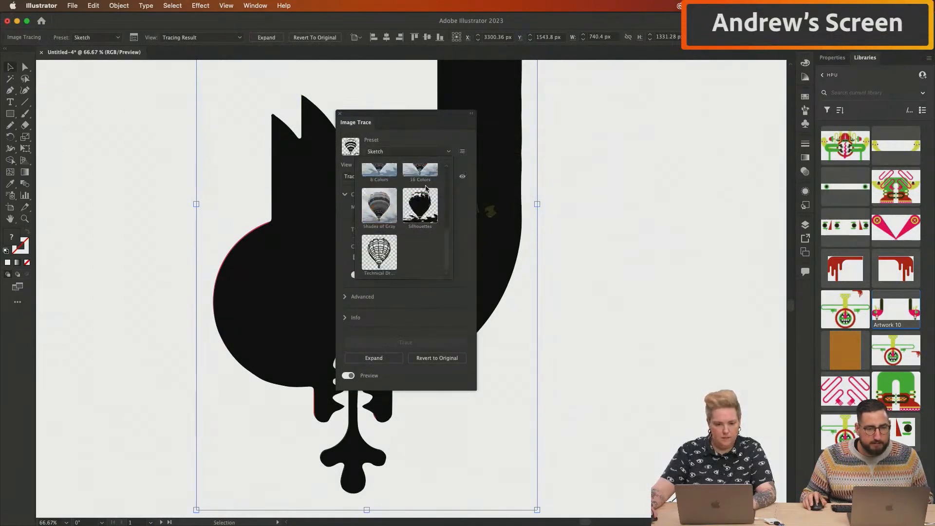
pyautogui.click(469, 199)
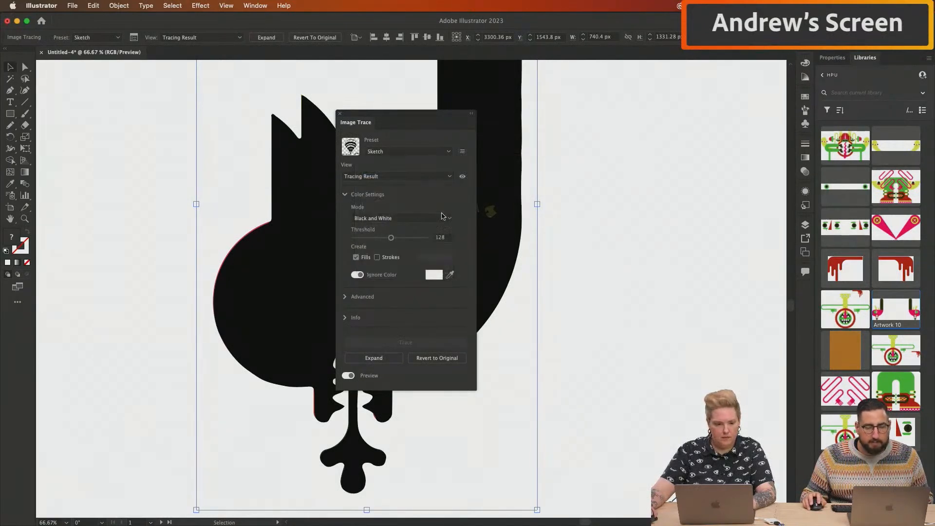
pyautogui.click(386, 218)
pyautogui.click(389, 219)
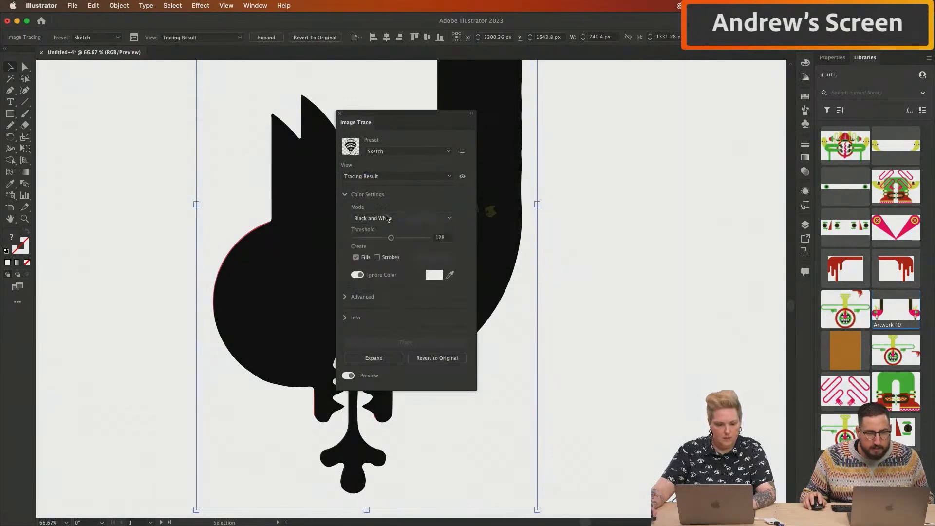
# Set the creature trace's paths to 100%, corners to 0%, noise to 3 px and threshold to 18, uncovering the artwork
pyautogui.click(342, 299)
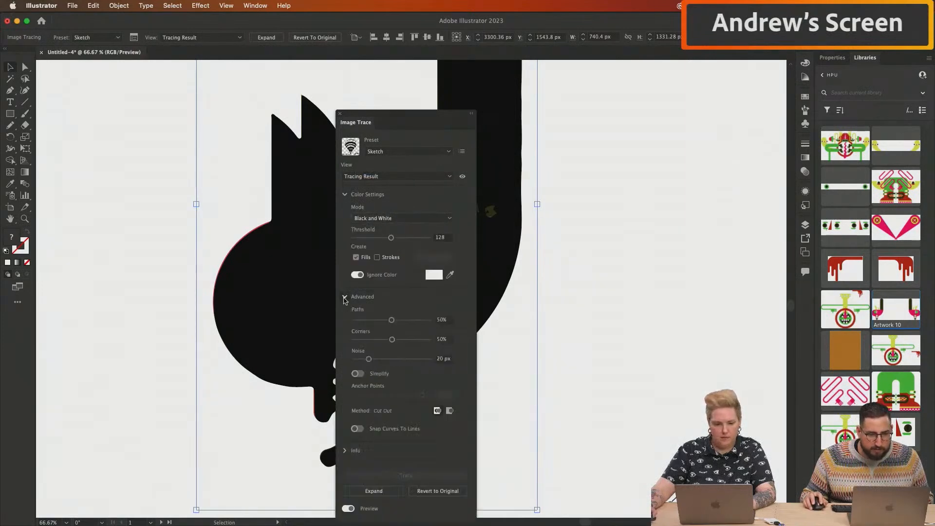
pyautogui.click(429, 320)
pyautogui.moveTo(392, 339); pyautogui.dragTo(327, 345)
pyautogui.click(356, 360)
pyautogui.click(377, 237)
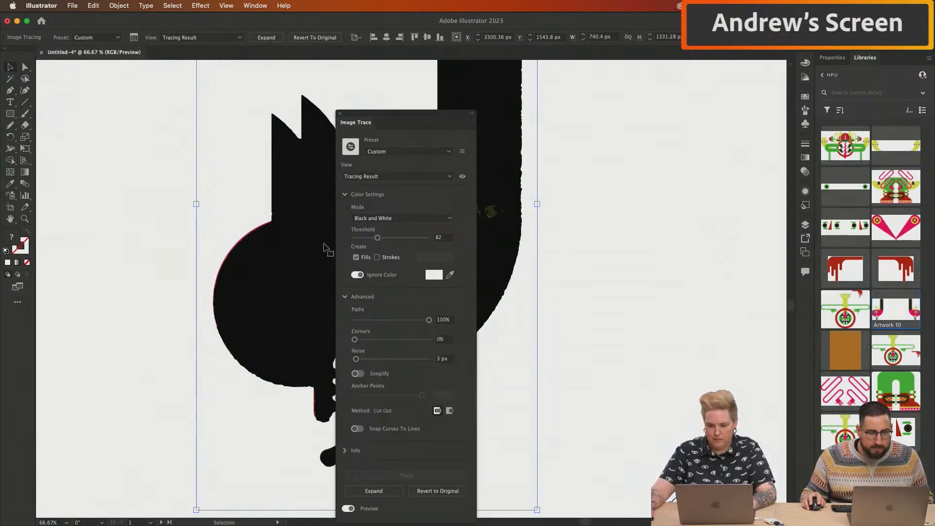
pyautogui.click(370, 237)
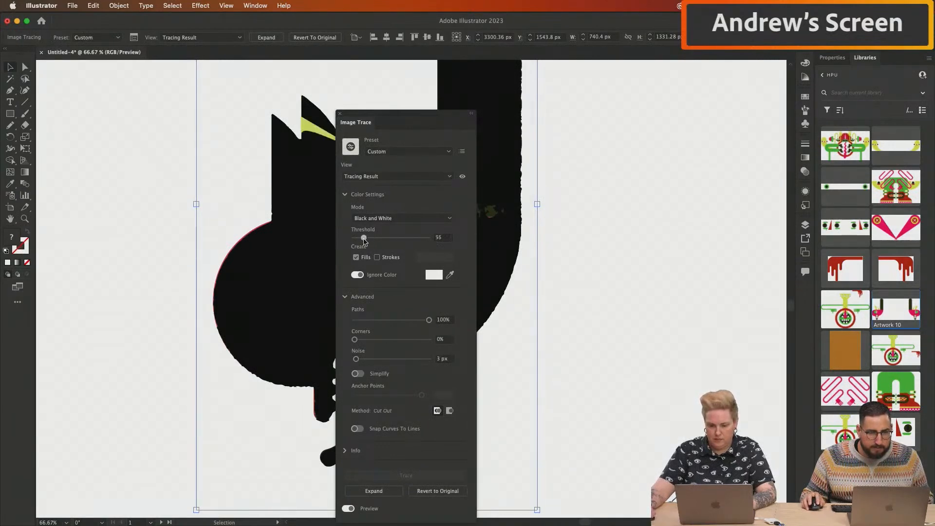
pyautogui.click(364, 237)
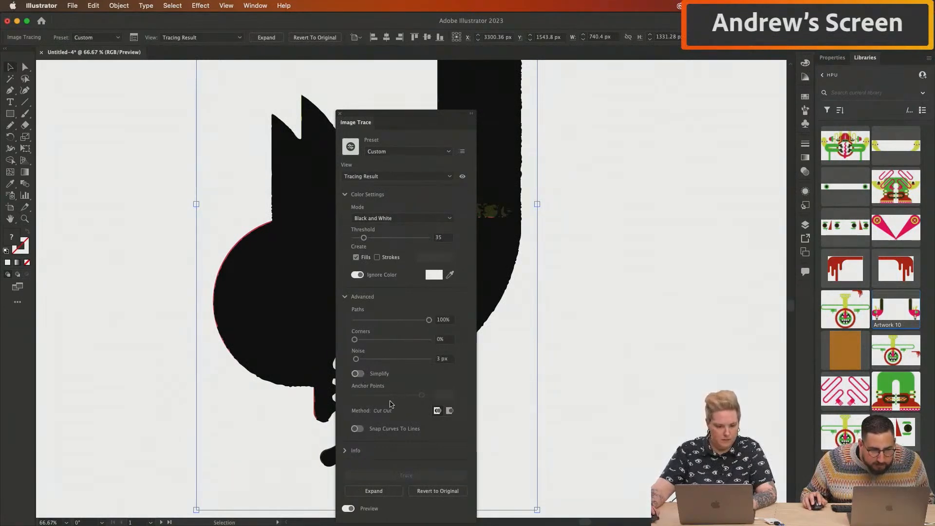
pyautogui.moveTo(409, 116); pyautogui.dragTo(638, 77)
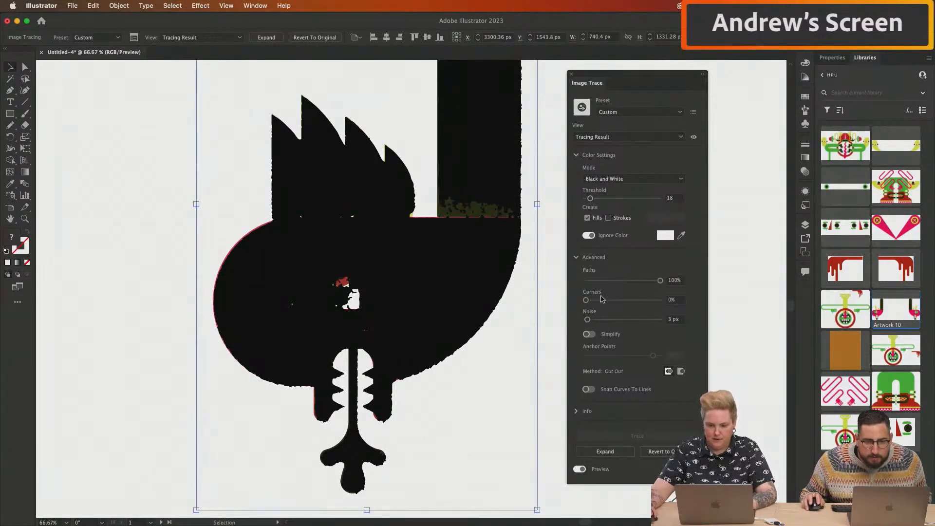
# Refine the creature trace with noise 1 px, threshold 8, corners 37% and paths 100%
pyautogui.click(608, 320)
pyautogui.moveTo(608, 320); pyautogui.dragTo(574, 325)
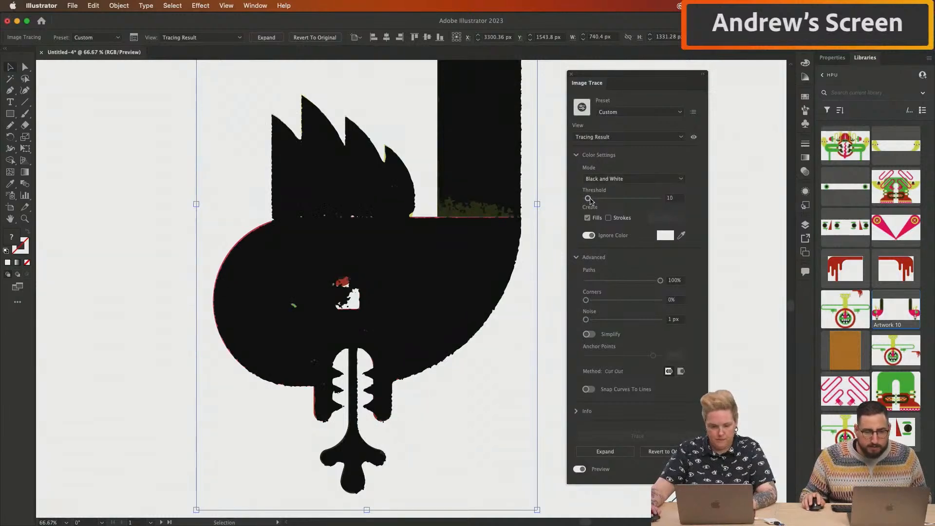
pyautogui.moveTo(590, 200); pyautogui.dragTo(587, 199)
pyautogui.click(613, 299)
pyautogui.click(617, 281)
pyautogui.moveTo(620, 278); pyautogui.dragTo(684, 281)
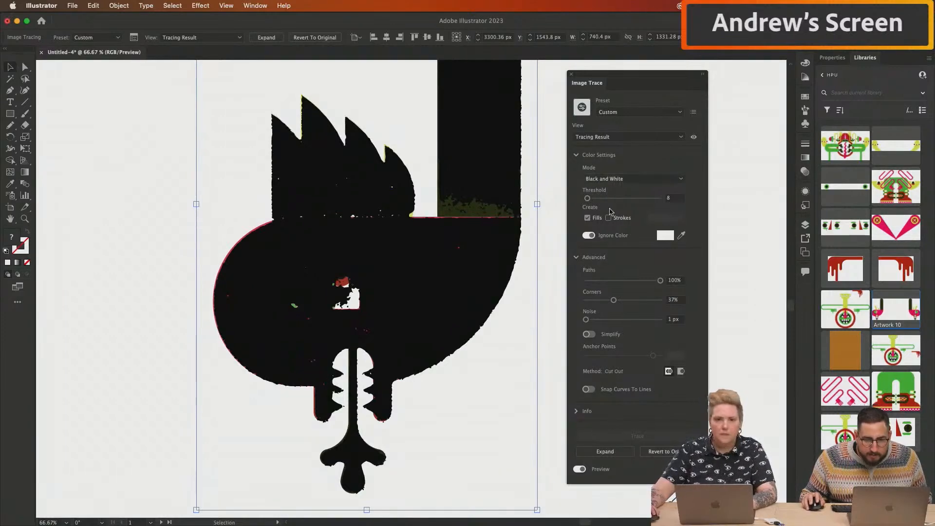
# Set the creature trace's threshold to 2 and expand the tracing into editable paths
pyautogui.click(674, 197)
pyautogui.write('2')
pyautogui.press('Tab')
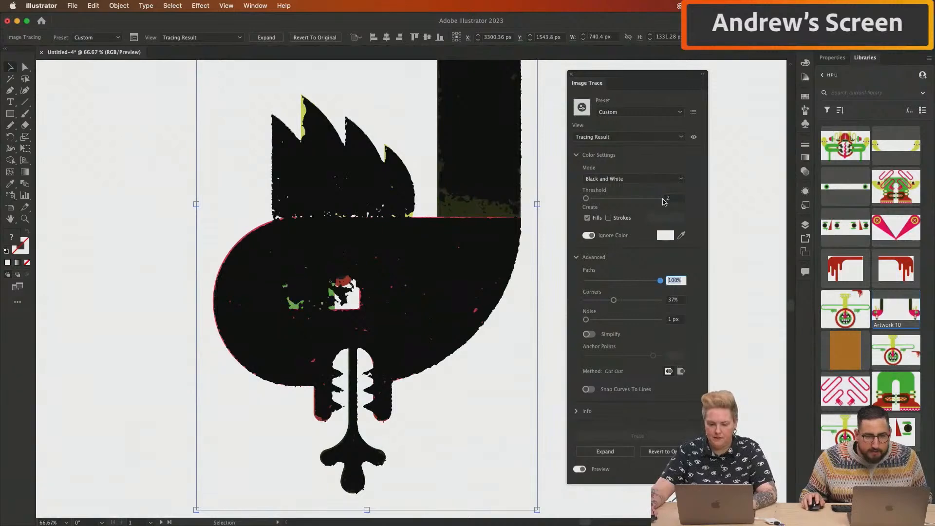
pyautogui.click(267, 38)
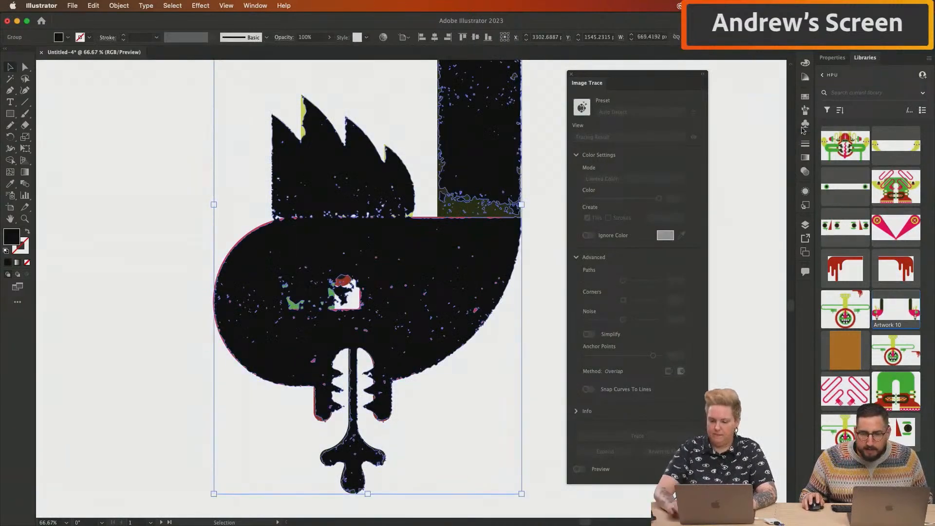
# Fill the expanded creature trace with light gray and set its blend mode to Multiply
pyautogui.click(805, 97)
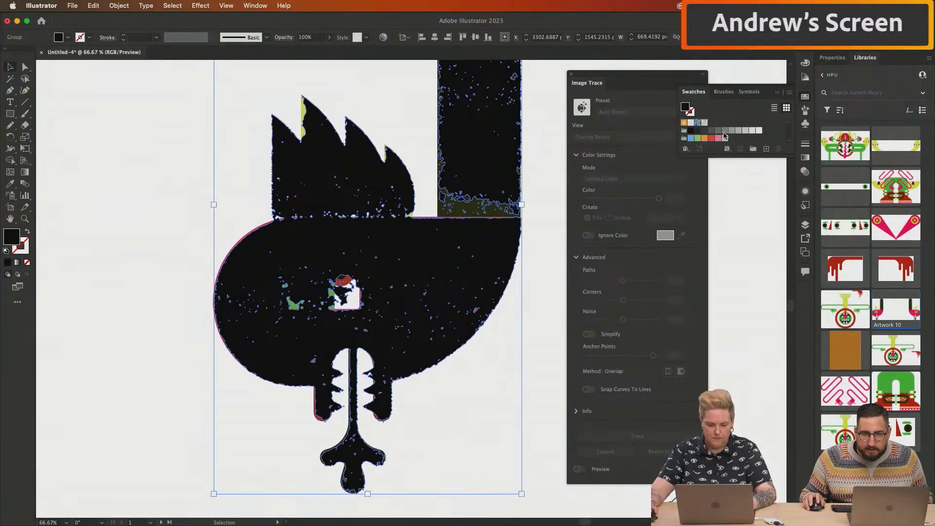
pyautogui.click(724, 131)
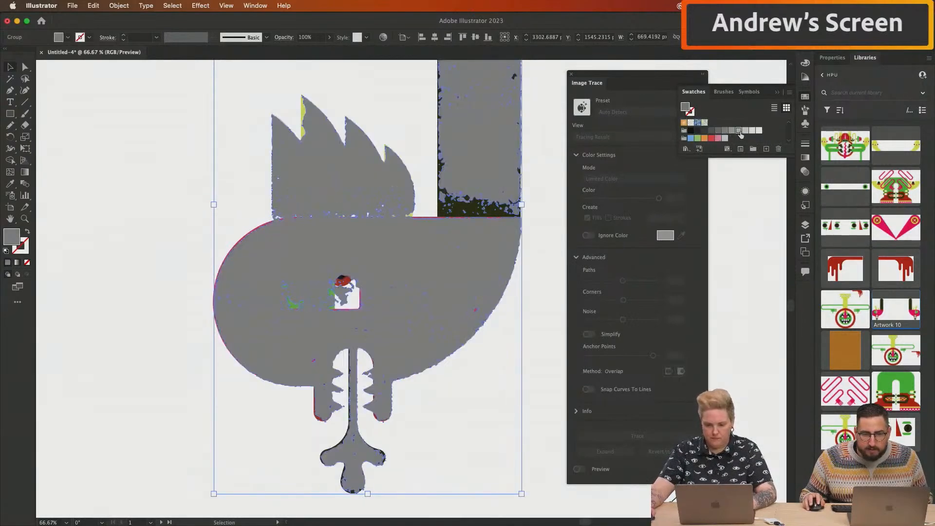
pyautogui.click(739, 131)
pyautogui.click(805, 171)
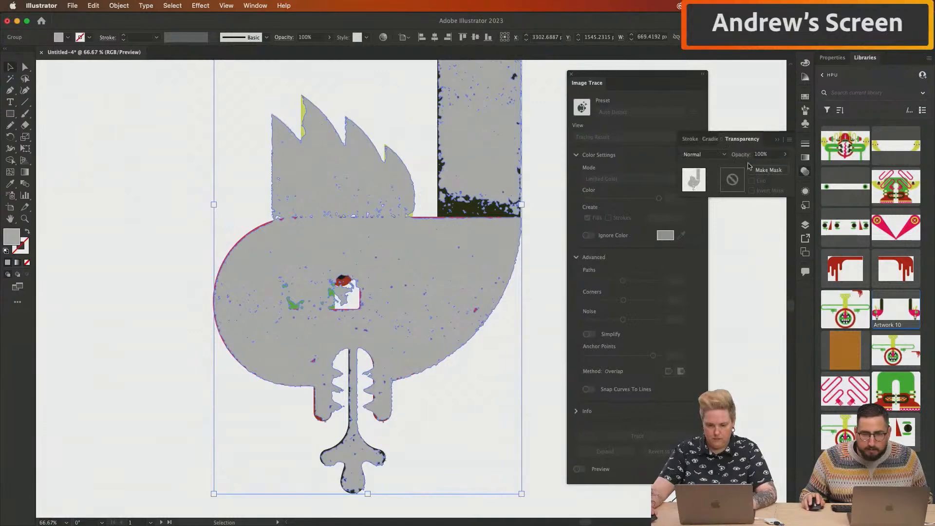
pyautogui.click(703, 154)
pyautogui.click(696, 186)
pyautogui.click(764, 295)
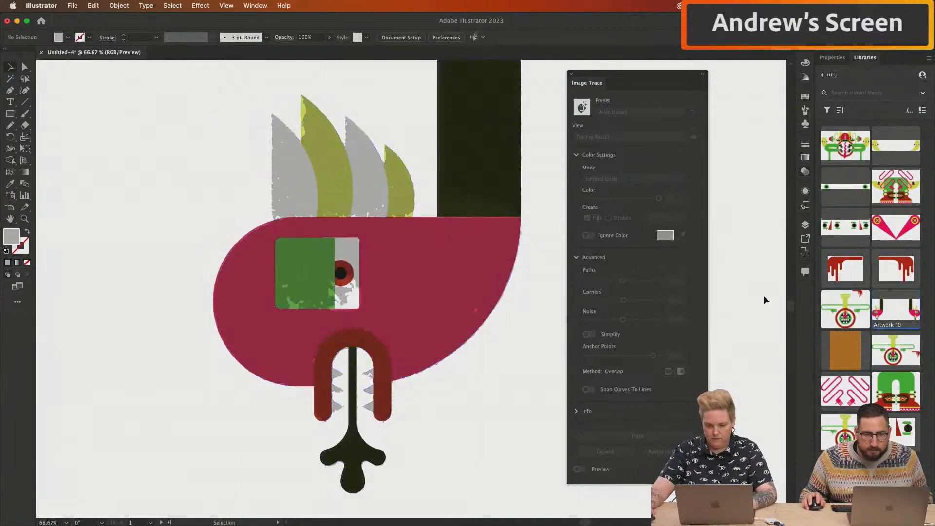
# Fill the expanded creature trace with the black swatch
pyautogui.click(437, 282)
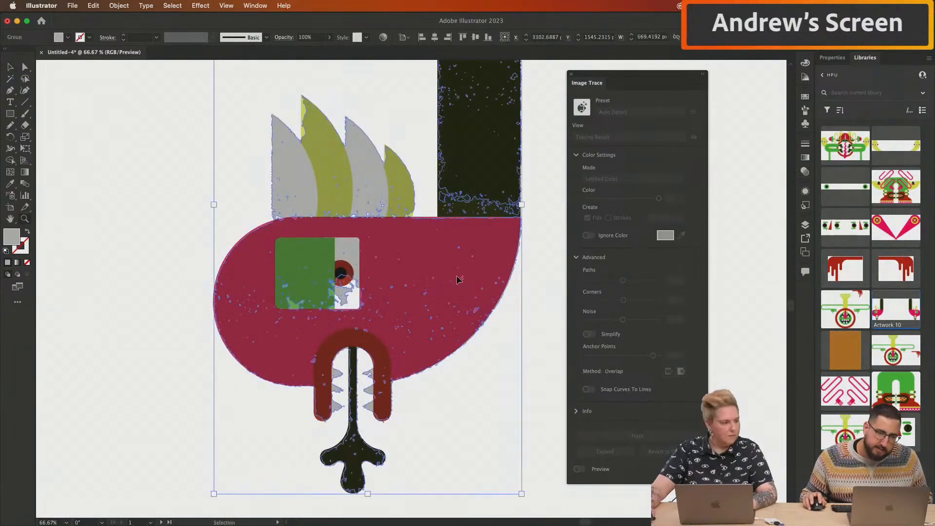
pyautogui.click(498, 402)
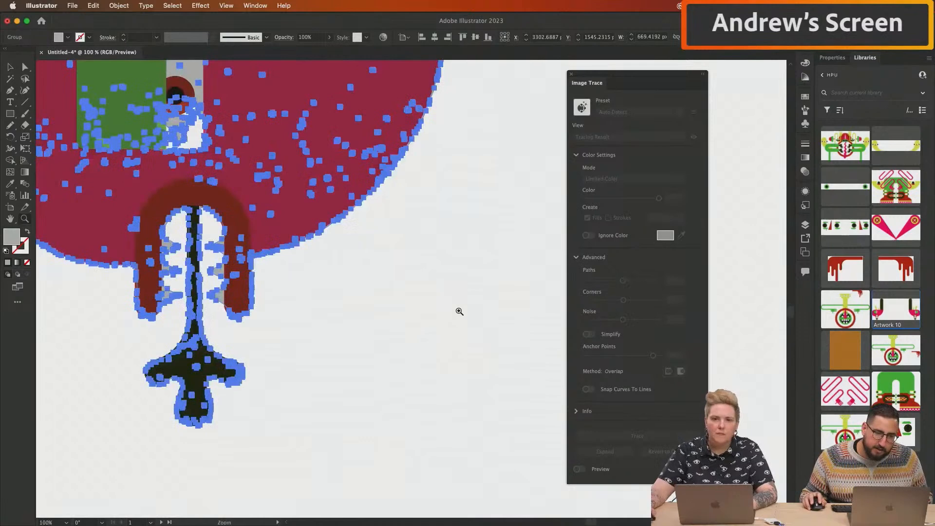
pyautogui.keyDown('alt'); pyautogui.click(377, 260); pyautogui.keyUp('alt')
pyautogui.keyDown('alt'); pyautogui.click(426, 267); pyautogui.keyUp('alt')
pyautogui.click(436, 321)
pyautogui.moveTo(437, 334); pyautogui.dragTo(447, 473)
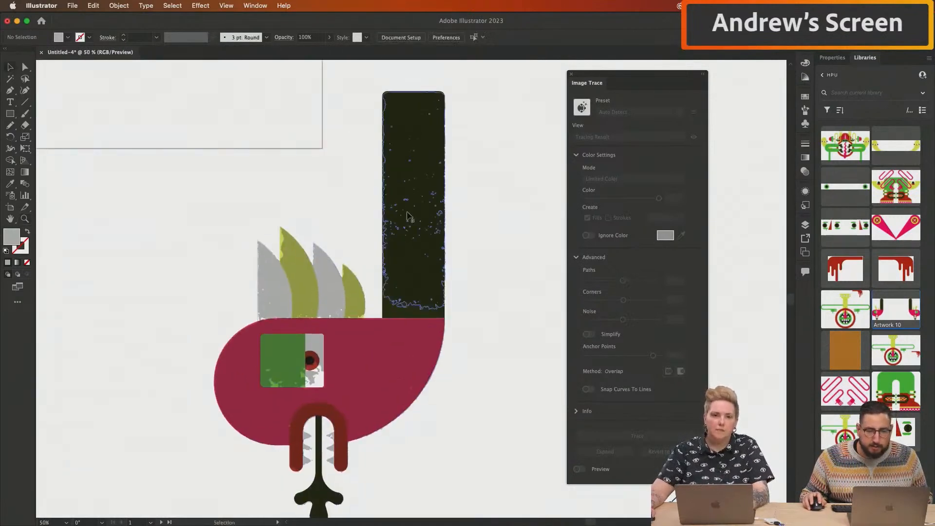
pyautogui.click(412, 229)
pyautogui.click(804, 98)
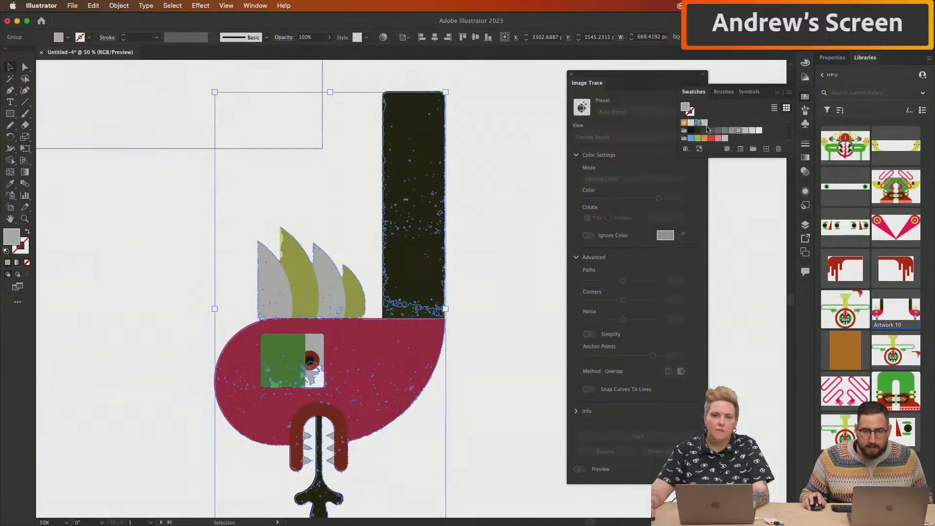
pyautogui.click(691, 130)
# Draw a black rectangle about 901 × 1460 px around the whole creature and send it to the back
pyautogui.click(494, 157)
pyautogui.press('m')
pyautogui.moveTo(476, 73)
pyautogui.mouseDown()
pyautogui.moveTo(229, 507)
pyautogui.moveTo(146, 396)
pyautogui.moveTo(167, 494)
pyautogui.mouseUp()
pyautogui.press('super+shift+bracketleft')
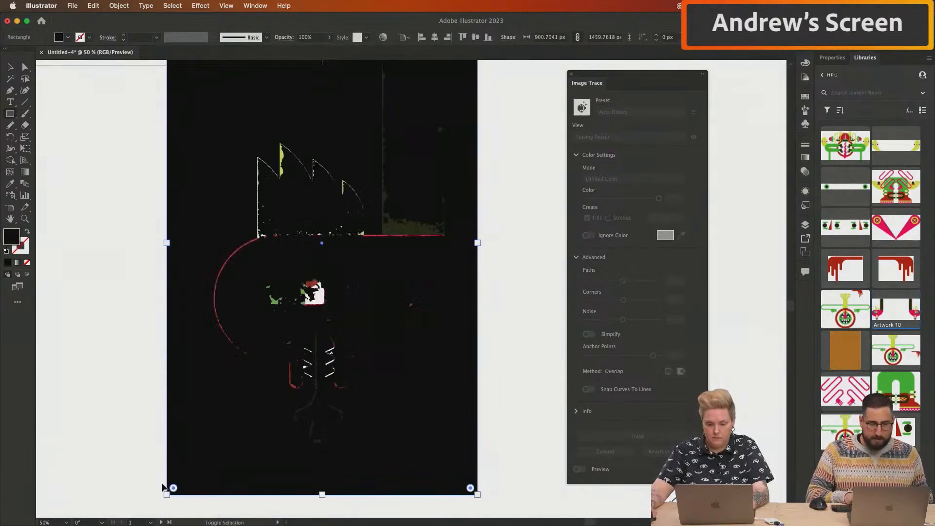
# Recolor the expanded creature trace white and group it with the black rectangle
pyautogui.press('v')
pyautogui.click(393, 265)
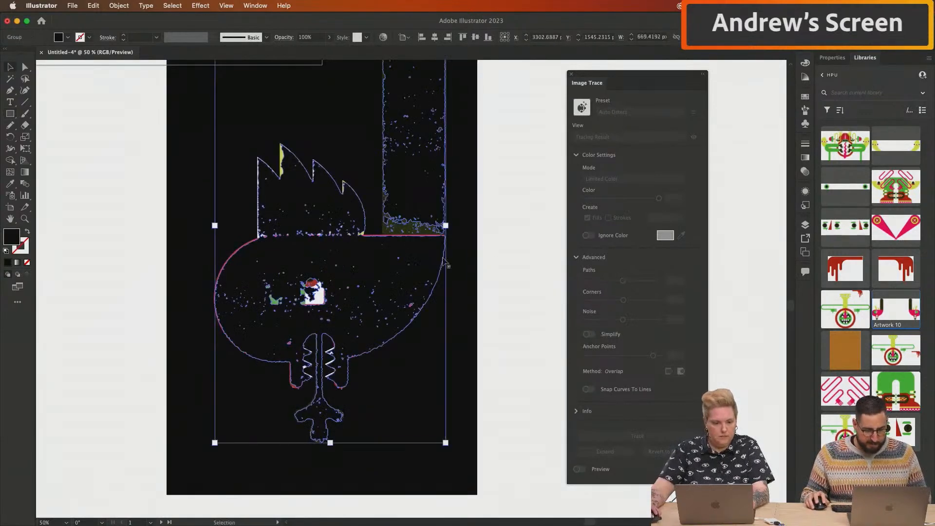
pyautogui.press('o')
pyautogui.press('v')
pyautogui.press('super+a')
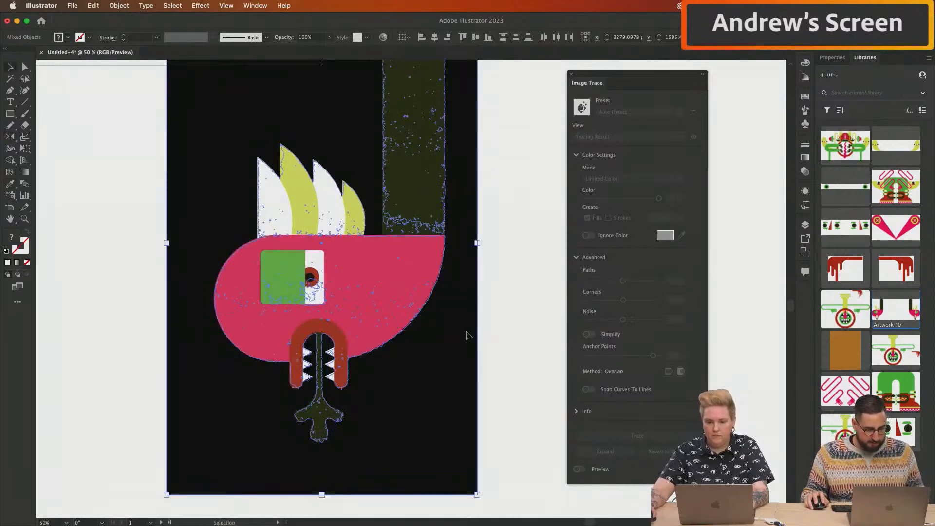
pyautogui.press('super+g')
# Set the white trace's blend mode to Normal inside its group and leave isolation mode
pyautogui.doubleClick(407, 259)
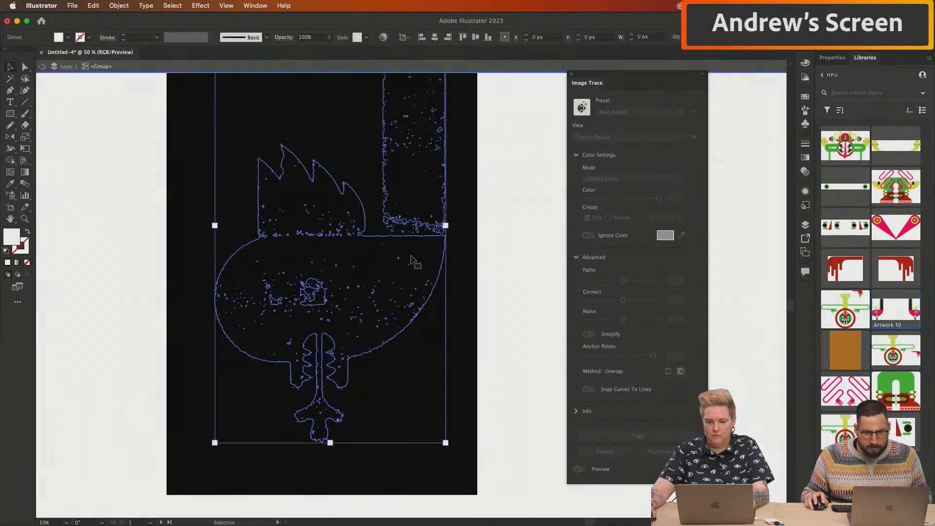
pyautogui.click(804, 173)
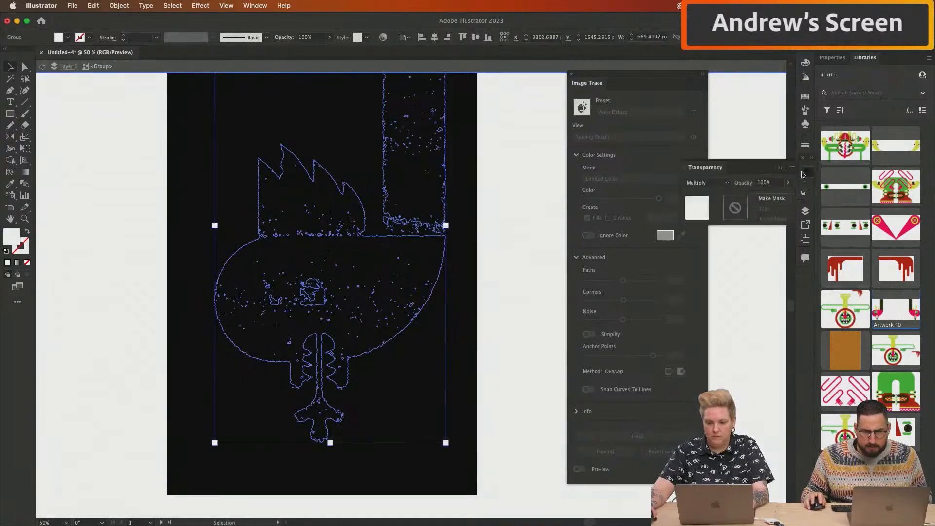
pyautogui.click(706, 182)
pyautogui.click(703, 191)
pyautogui.click(519, 183)
pyautogui.doubleClick(518, 184)
# Make an opacity mask on the creature artwork from the black-and-white grain group
pyautogui.click(174, 310)
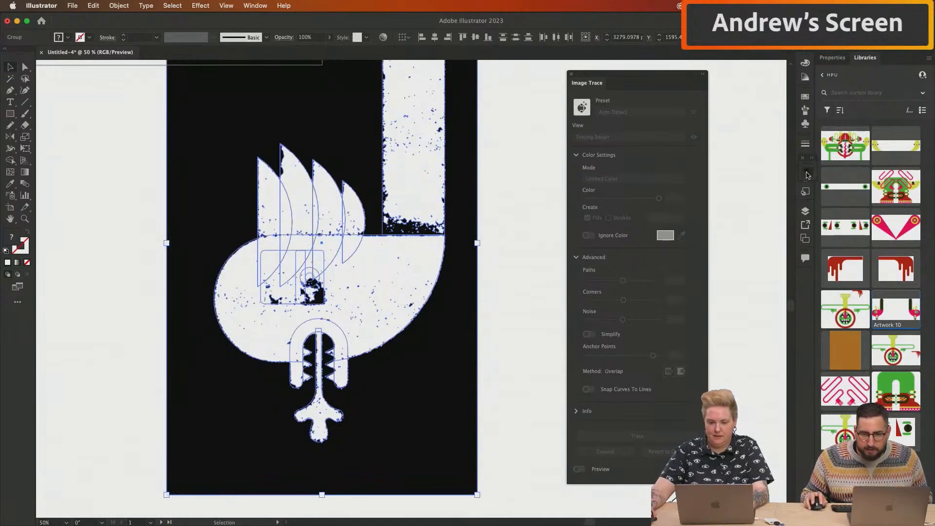
pyautogui.click(806, 174)
pyautogui.click(780, 203)
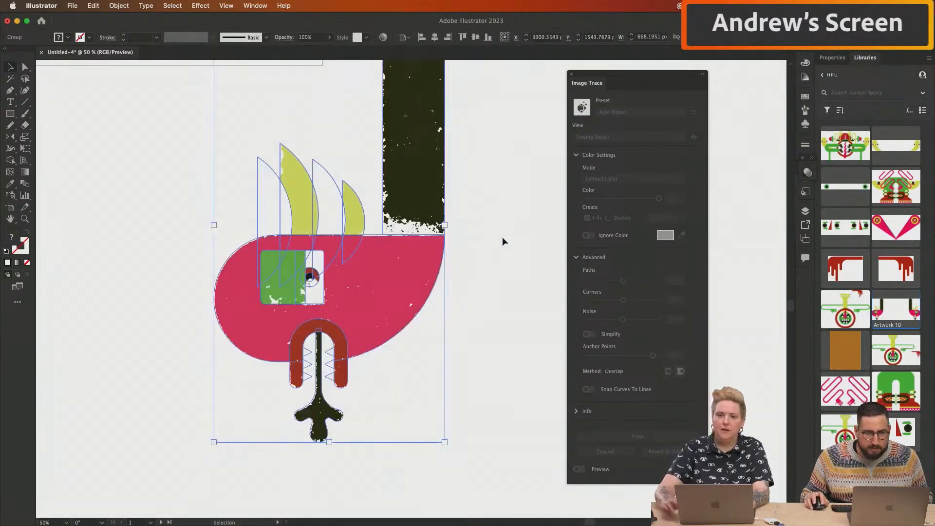
# Rotate the masked creature 90° clockwise and examine the grain around its eye up close
pyautogui.click(501, 237)
pyautogui.moveTo(503, 232); pyautogui.dragTo(488, 278)
pyautogui.click(381, 137)
pyautogui.moveTo(381, 137); pyautogui.dragTo(503, 273)
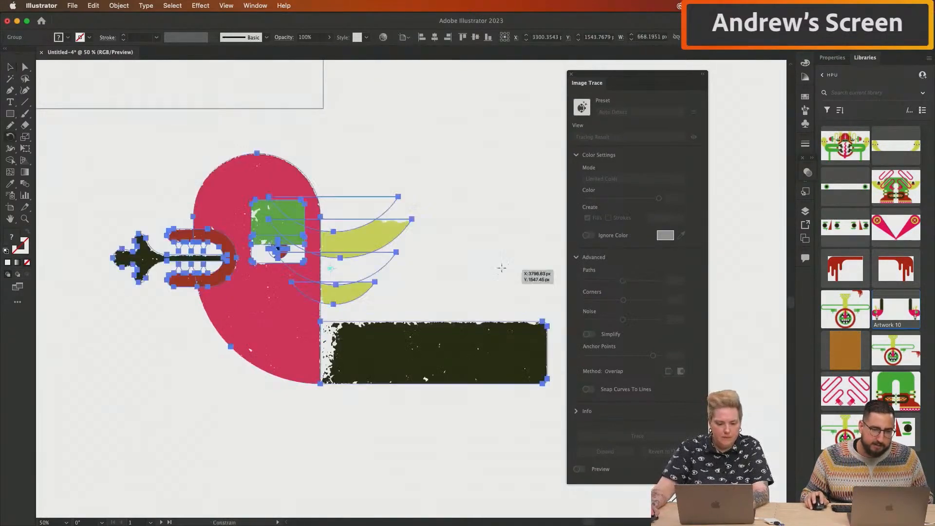
pyautogui.click(503, 273)
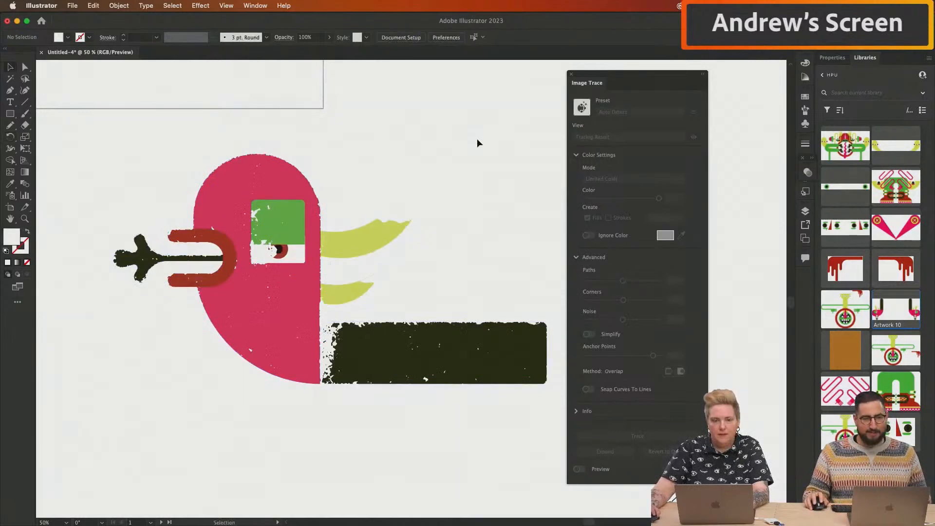
pyautogui.press('z')
pyautogui.moveTo(267, 241); pyautogui.dragTo(476, 280)
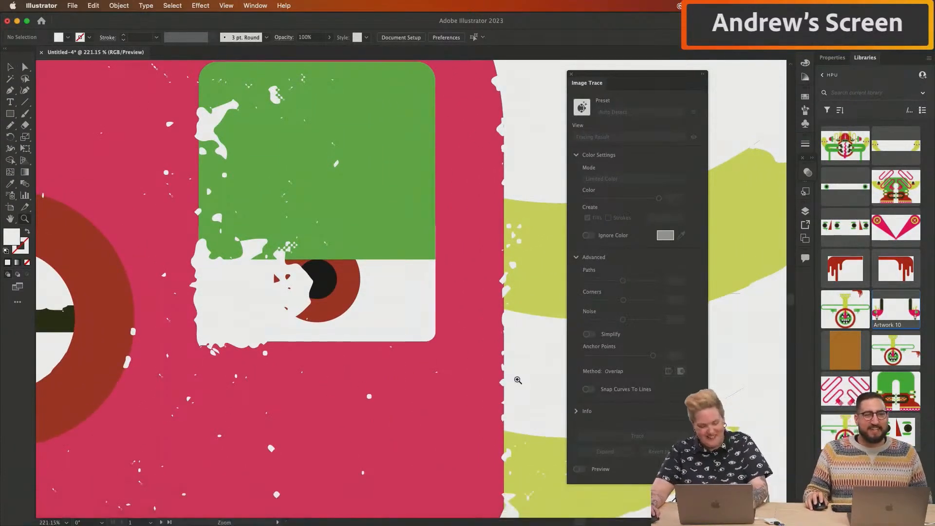
# Switch to the Adobe Express poster, review both pages, and check the Erase options for page 2's left face graphic without erasing anything
pyautogui.moveTo(546, 524)
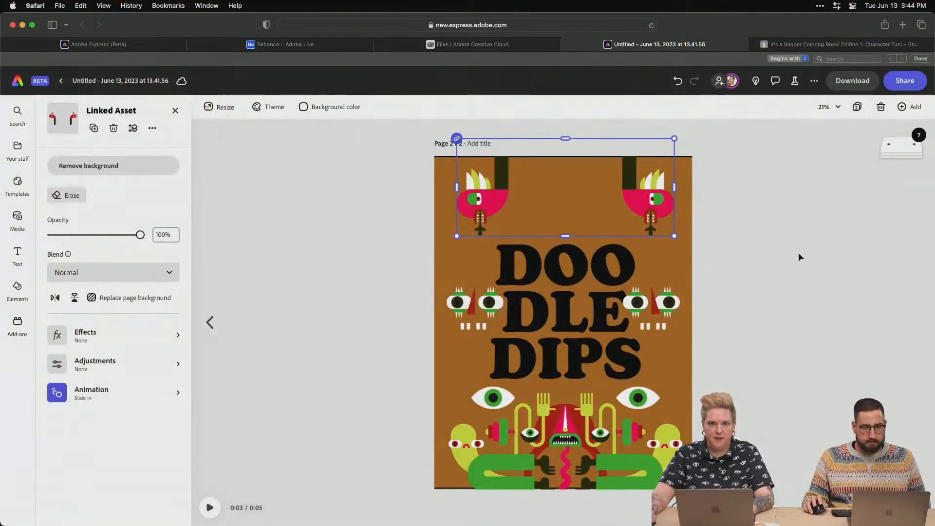
pyautogui.click(210, 322)
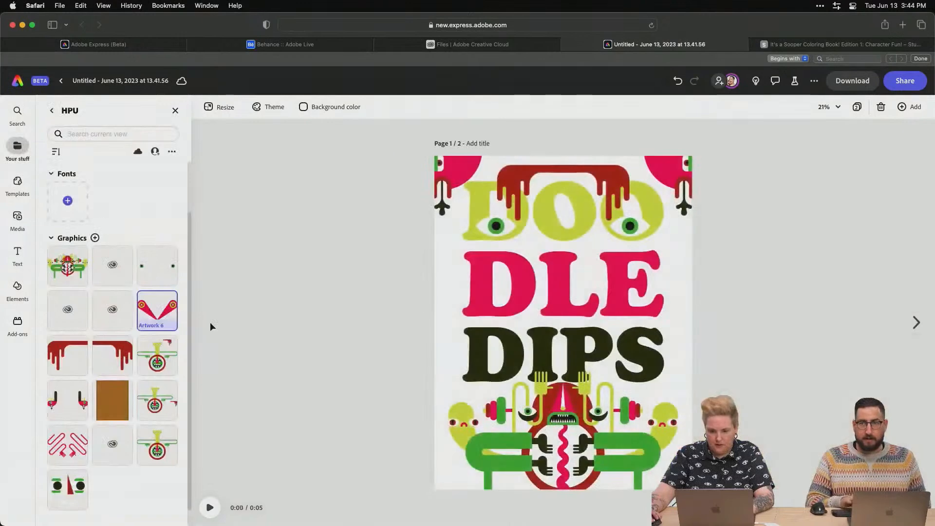
pyautogui.click(916, 322)
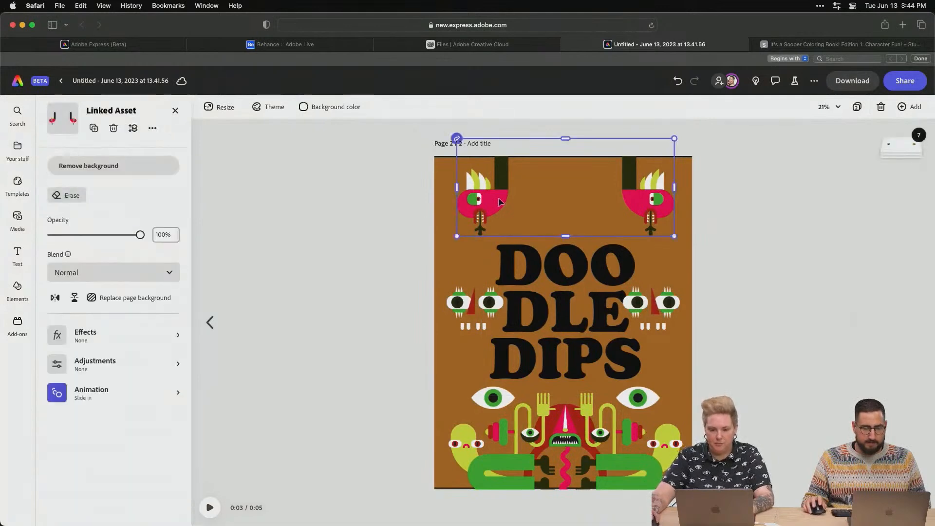
pyautogui.click(472, 305)
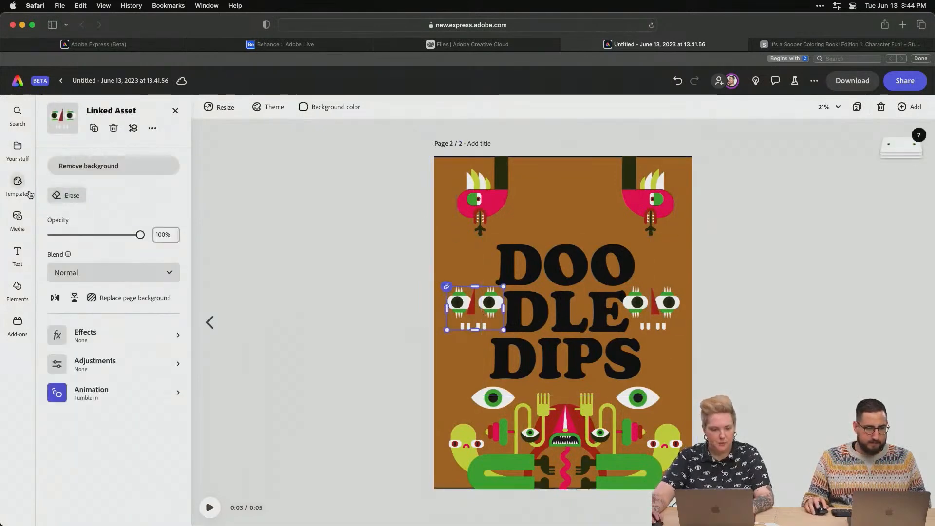
pyautogui.click(65, 196)
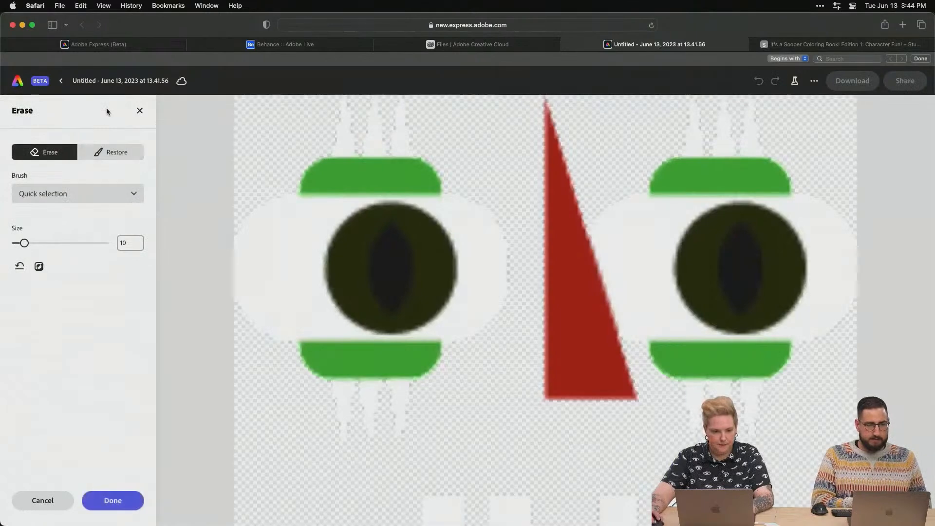
pyautogui.click(144, 115)
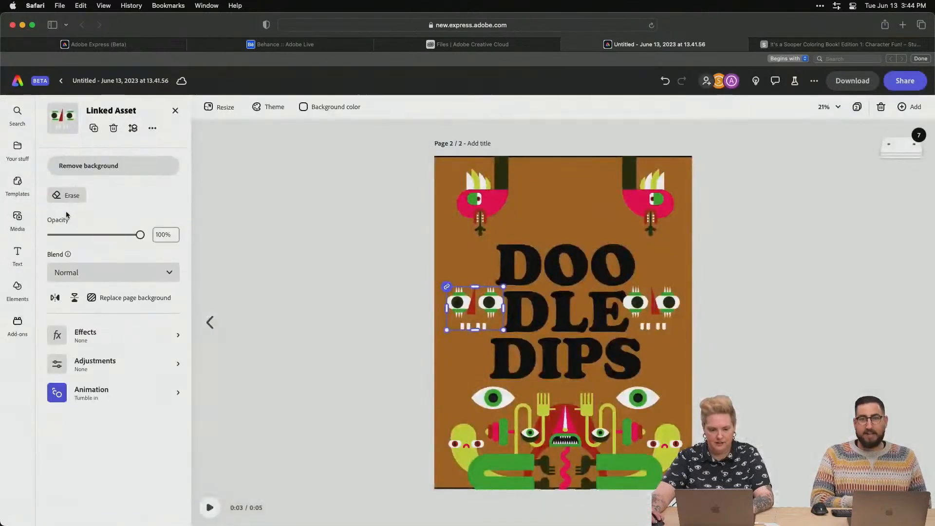
# Remove the In animation from the left face graphic on page 2 and apply the Tumble In animation again
pyautogui.click(100, 385)
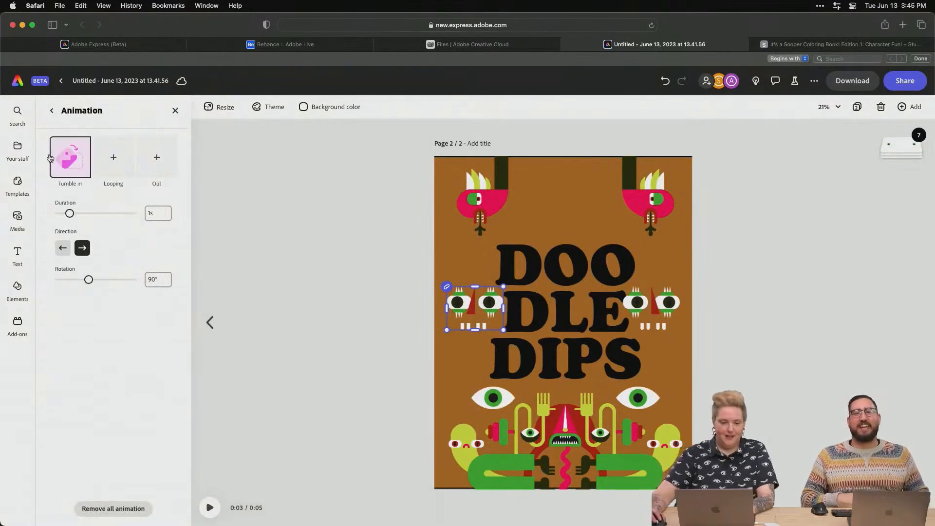
pyautogui.moveTo(68, 159)
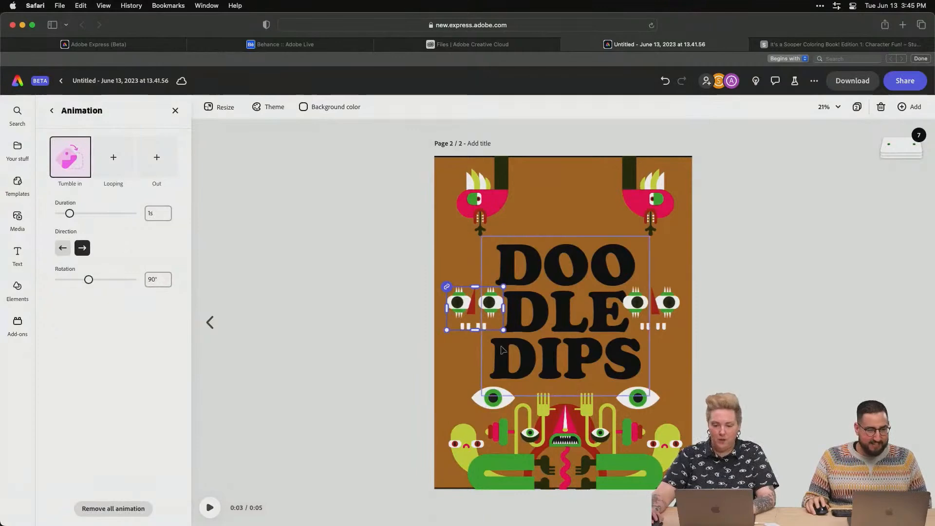
pyautogui.click(385, 282)
pyautogui.click(456, 305)
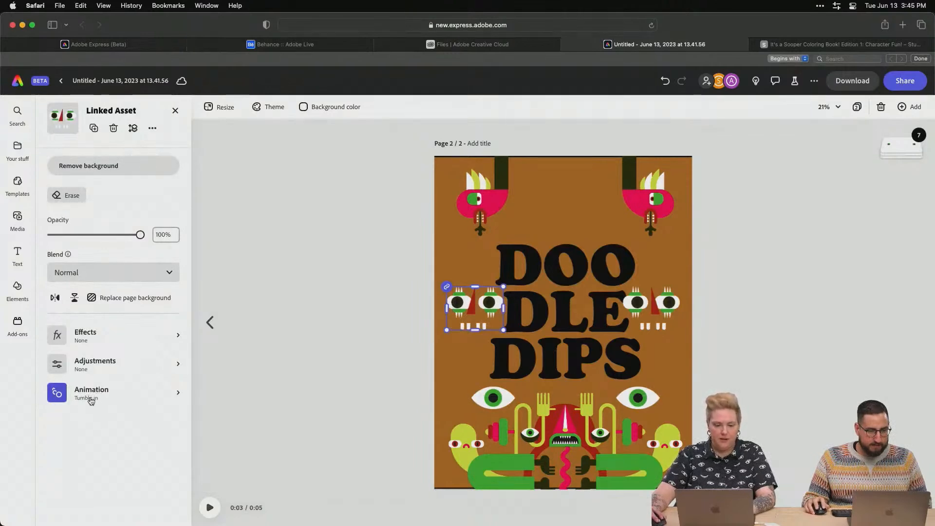
pyautogui.click(94, 398)
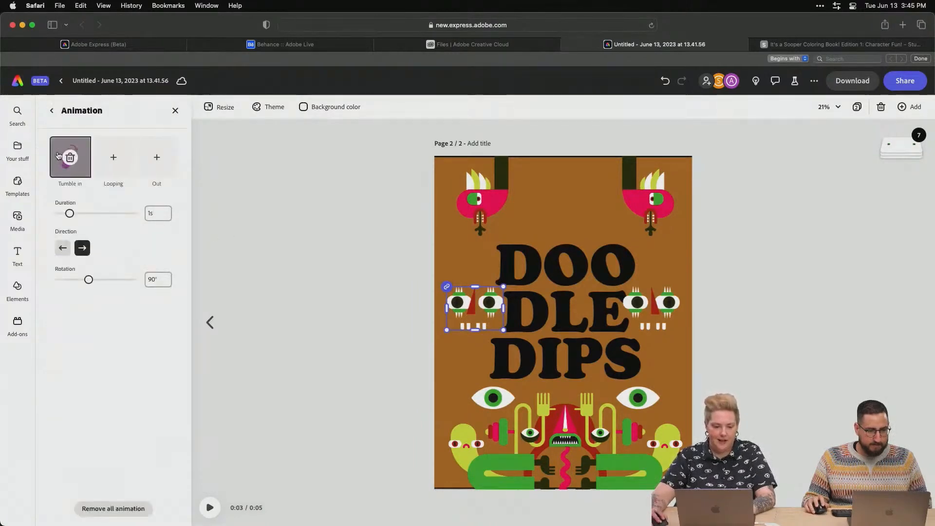
pyautogui.click(70, 158)
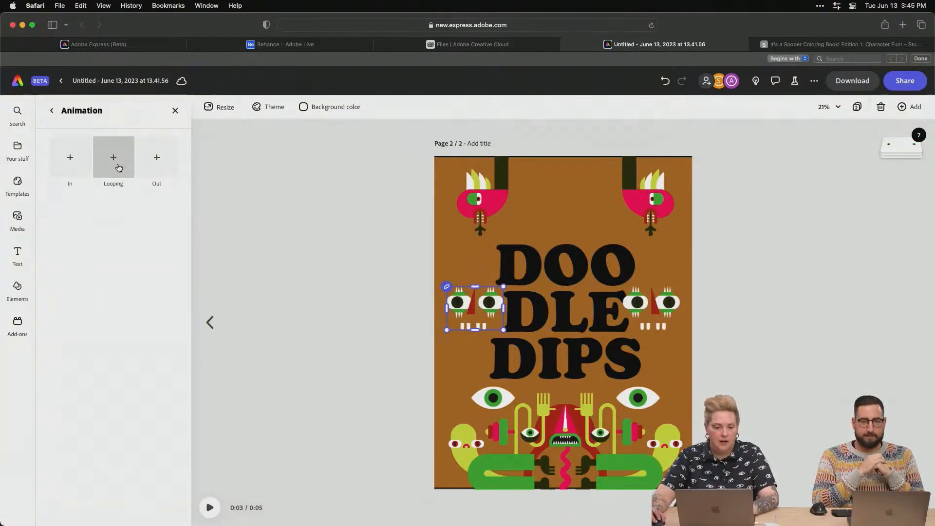
pyautogui.click(72, 167)
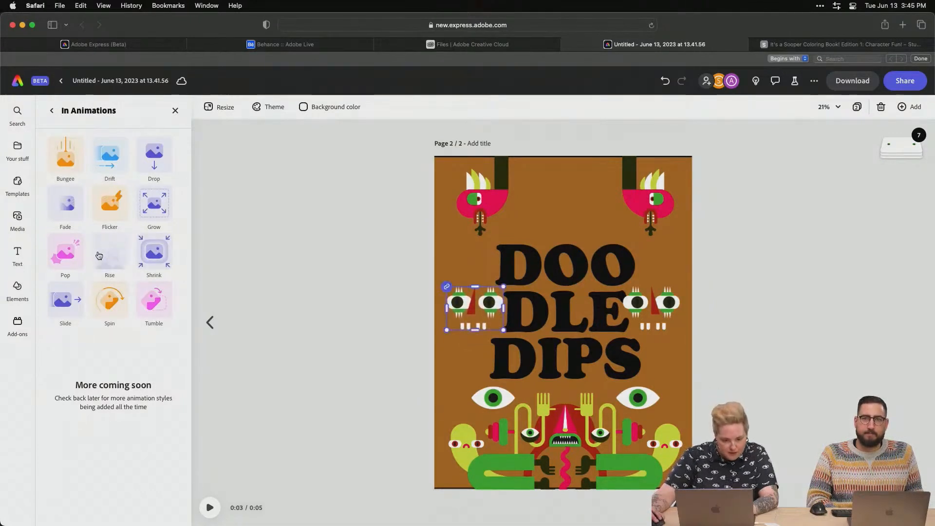
pyautogui.click(148, 305)
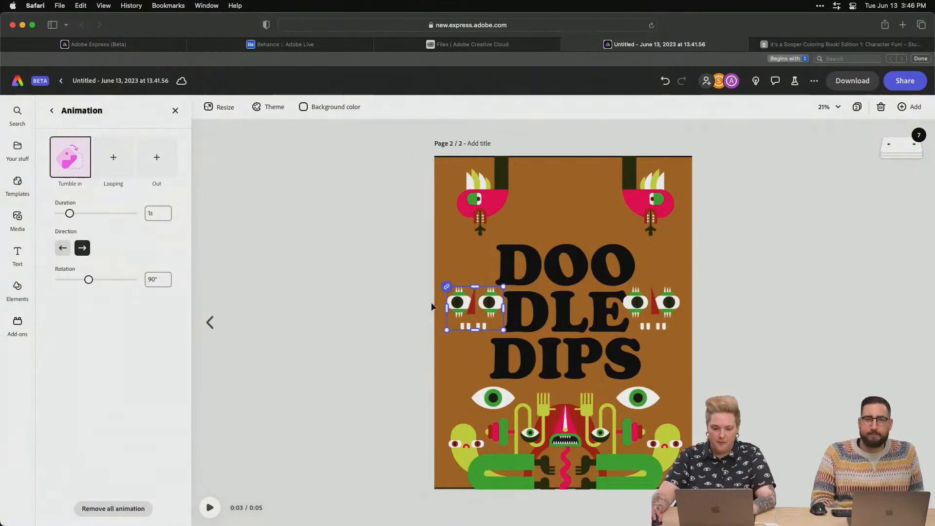
# Check the animation settings of the right face graphic on page 2
pyautogui.click(652, 307)
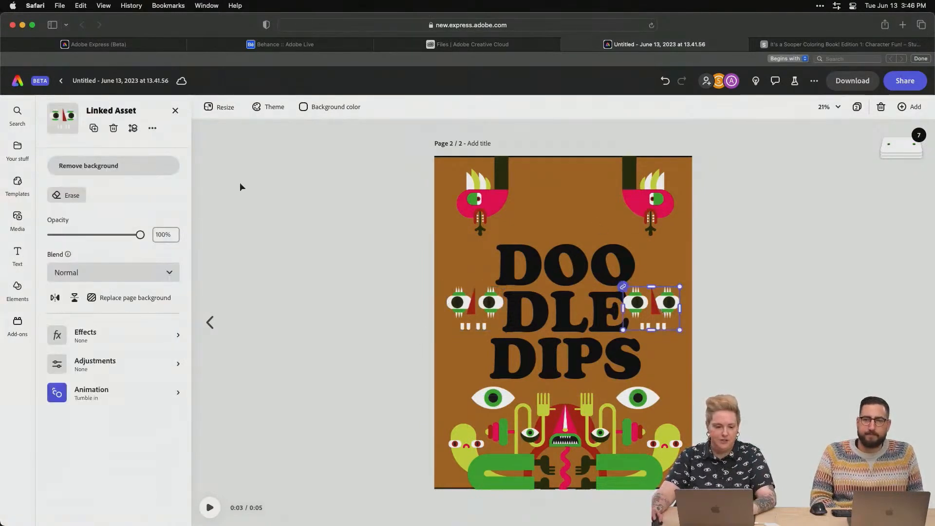
pyautogui.click(104, 389)
pyautogui.moveTo(84, 163)
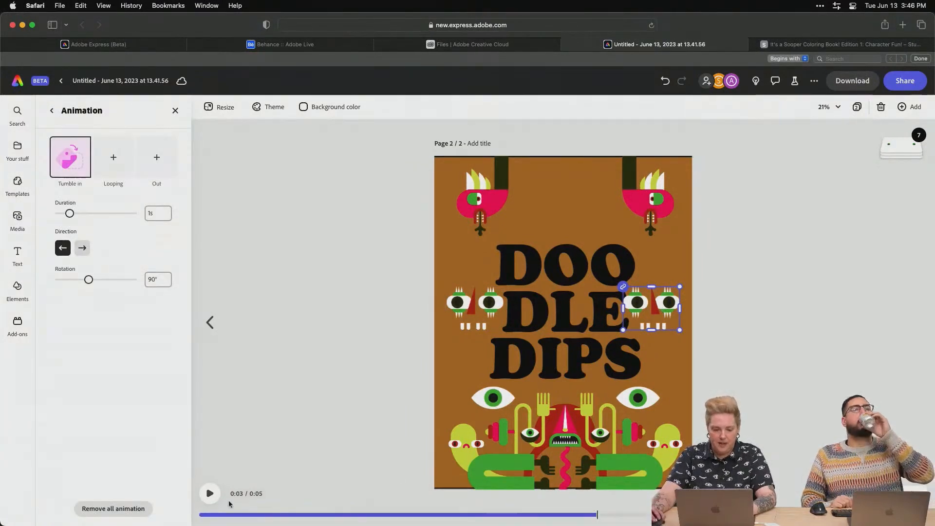
# Preview page 2's animation and set the right face graphic's Tumble In rotation to 156°
pyautogui.click(211, 495)
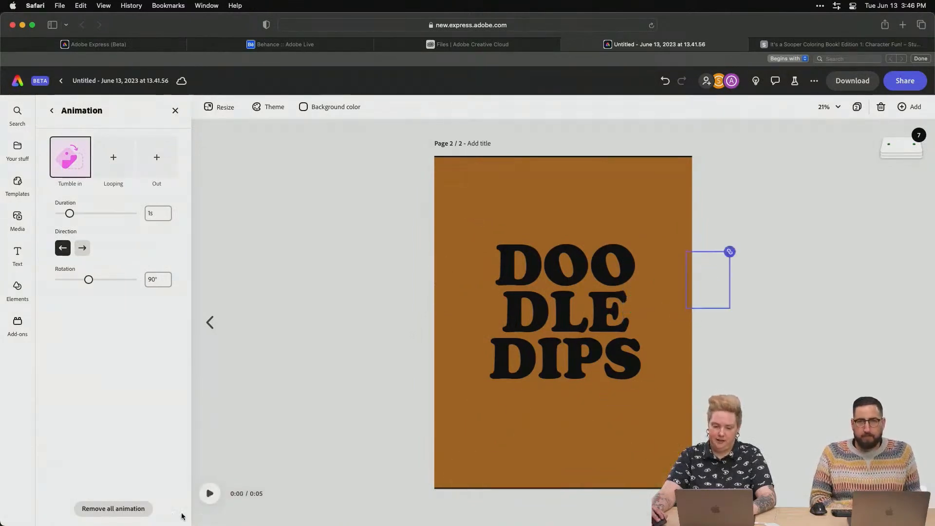
pyautogui.click(210, 494)
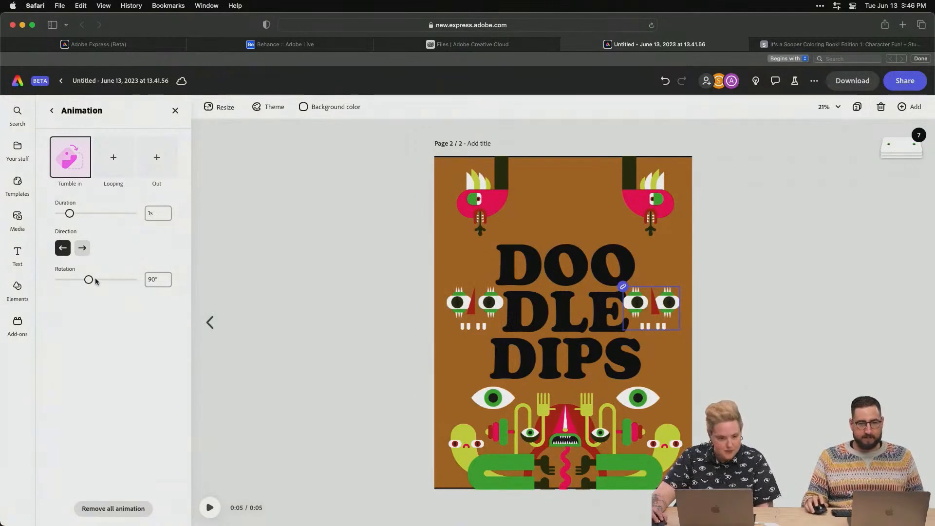
pyautogui.moveTo(89, 281); pyautogui.dragTo(126, 286)
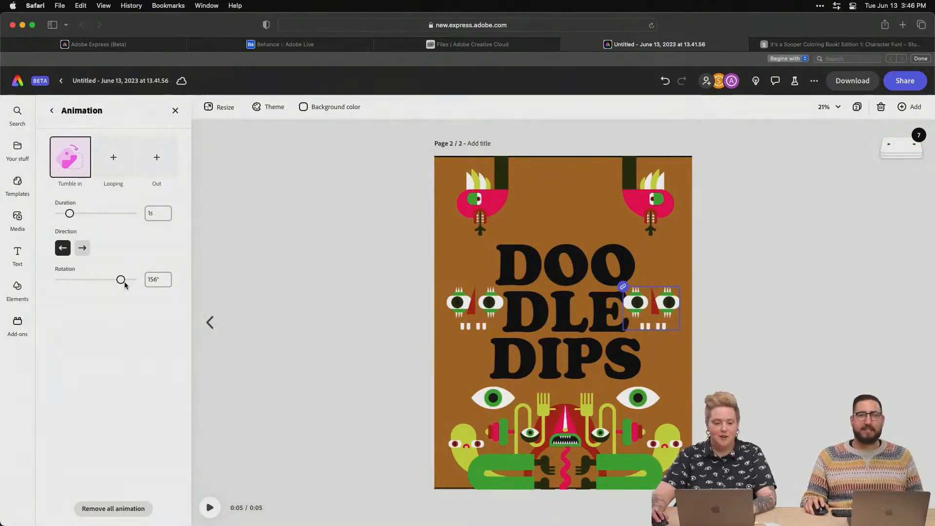
pyautogui.click(161, 281)
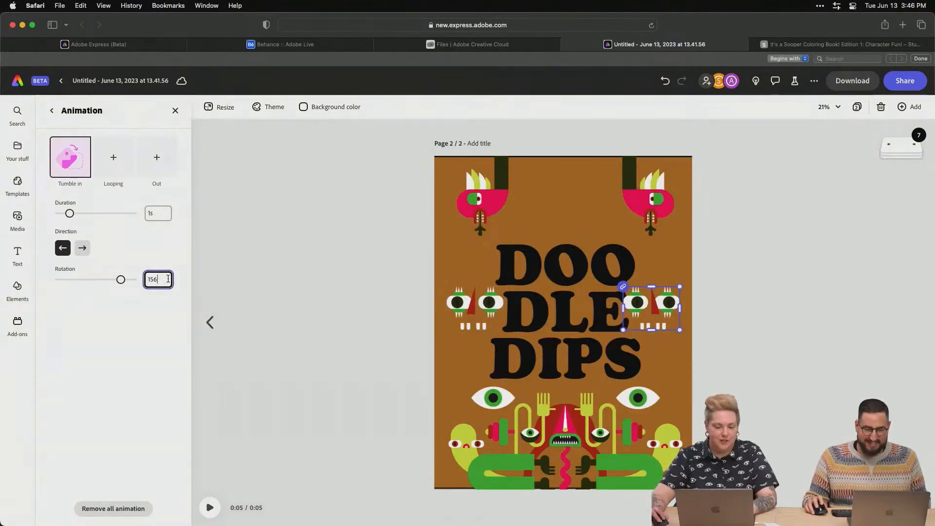
pyautogui.click(342, 191)
# Set the left face graphic's Tumble In rotation to 156° on page 2
pyautogui.click(462, 312)
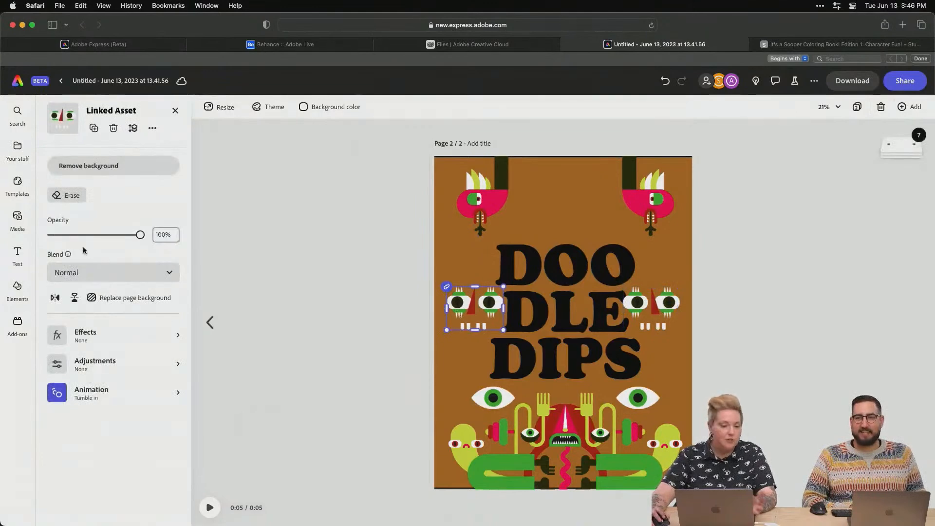
pyautogui.click(90, 390)
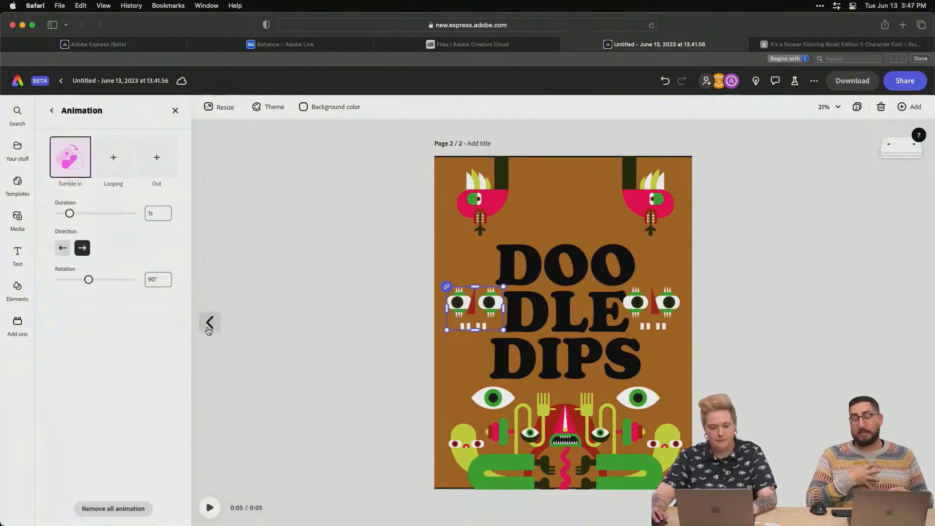
pyautogui.click(153, 281)
pyautogui.write('156')
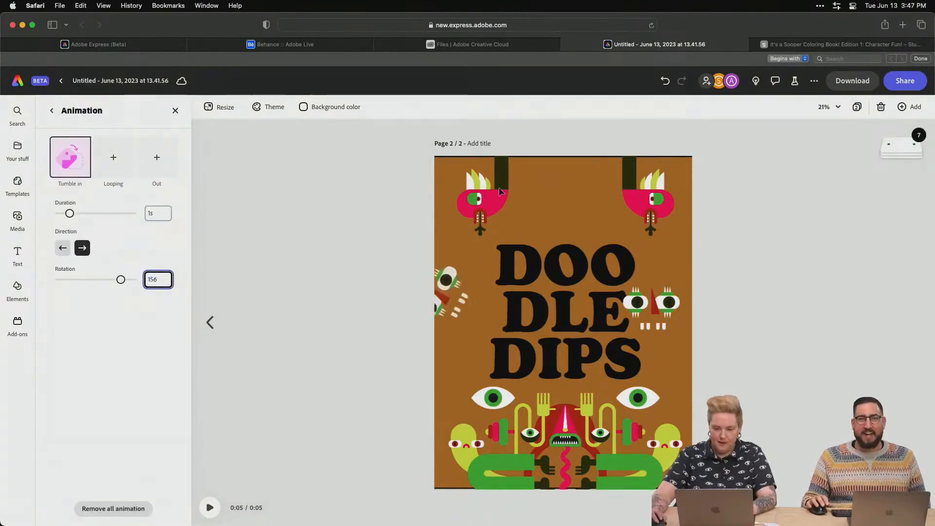
pyautogui.click(782, 295)
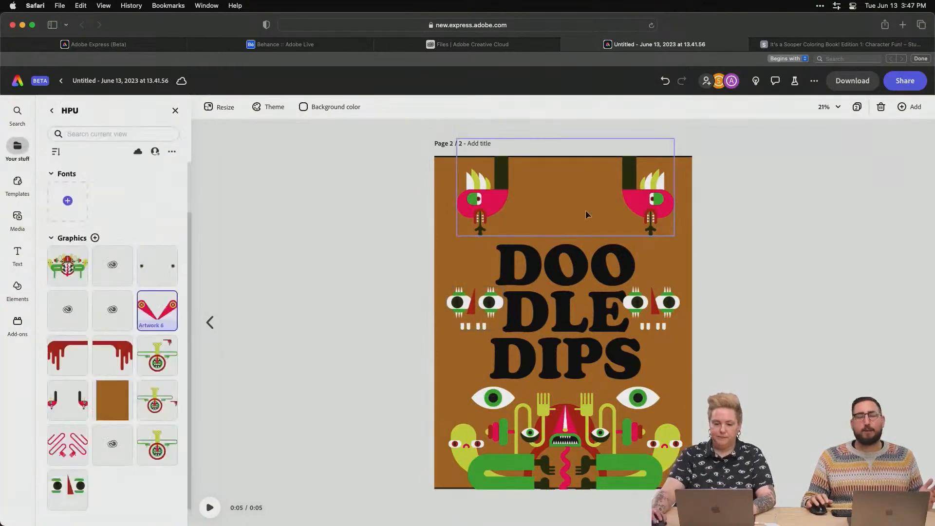
# Change the fill of page 2's DOODLE DIPS text to white
pyautogui.click(594, 280)
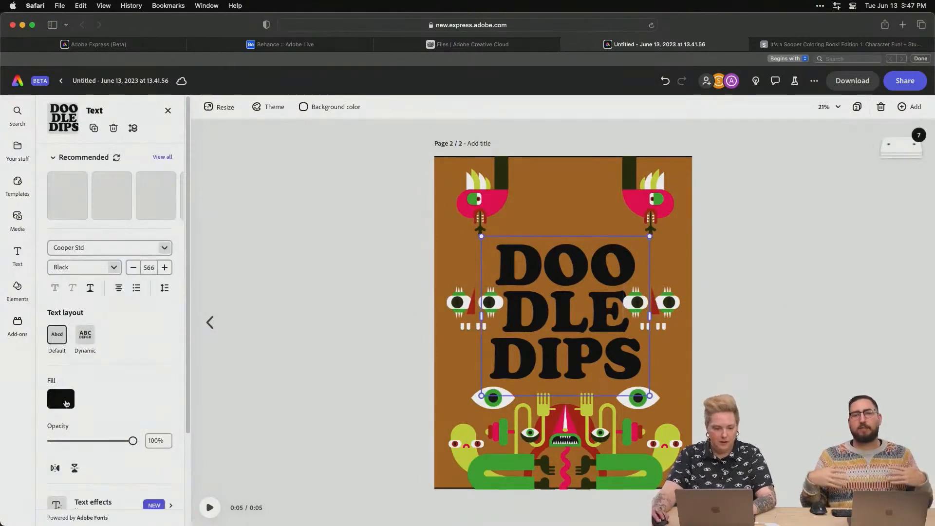
pyautogui.click(61, 398)
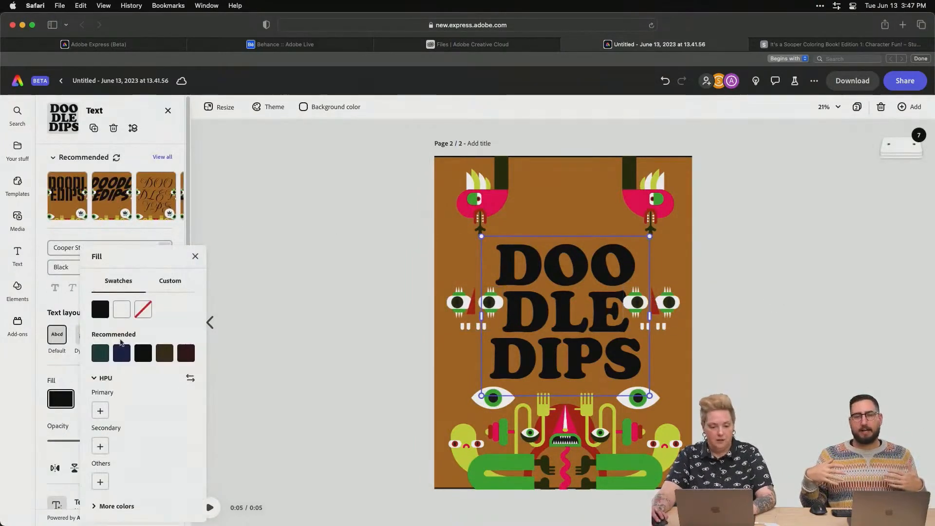
pyautogui.click(122, 310)
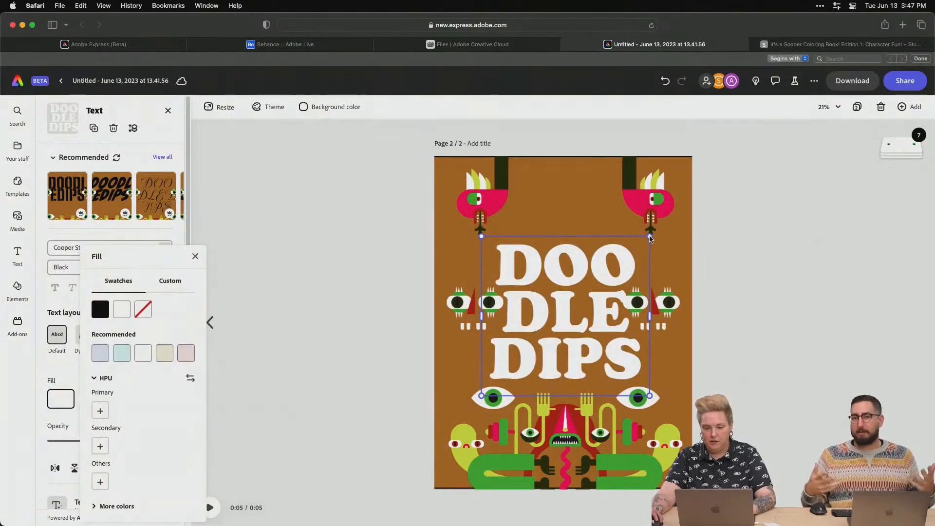
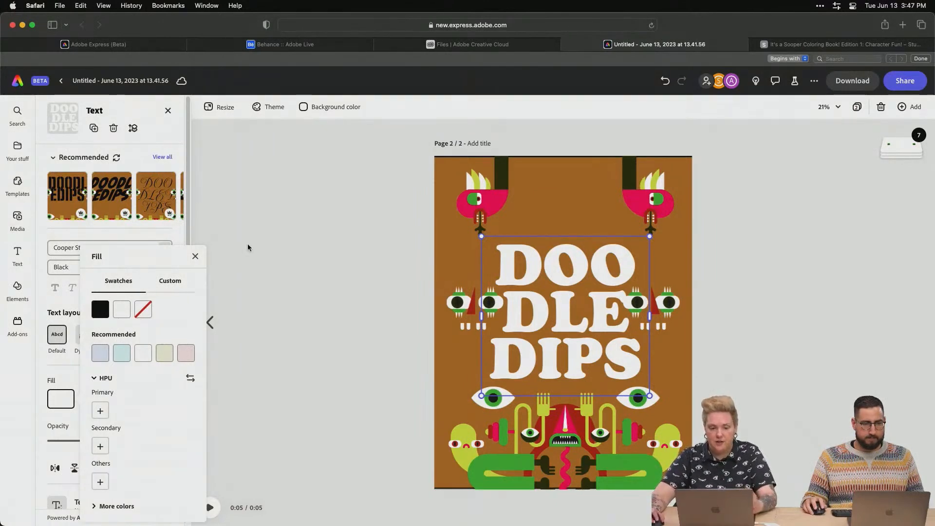
pyautogui.click(280, 244)
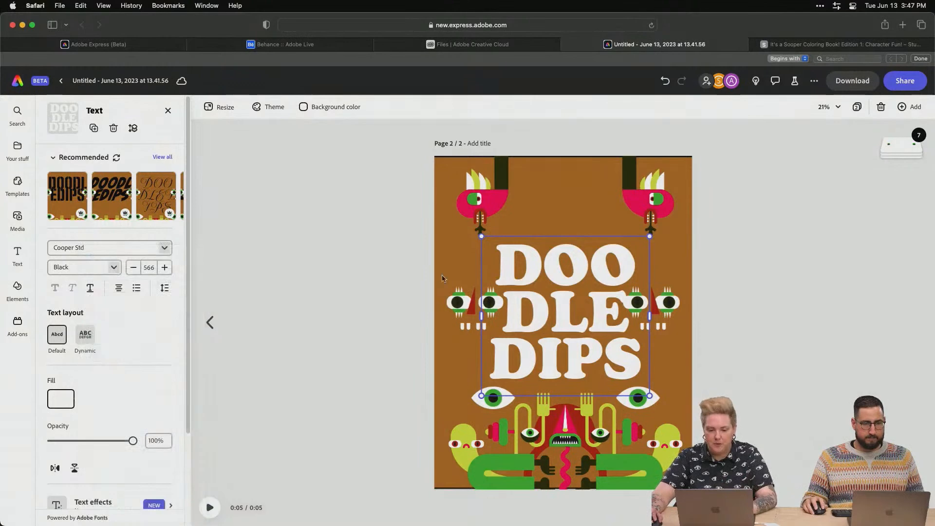
# Check the animation settings of the pair of eyes below the title on page 2
pyautogui.click(492, 407)
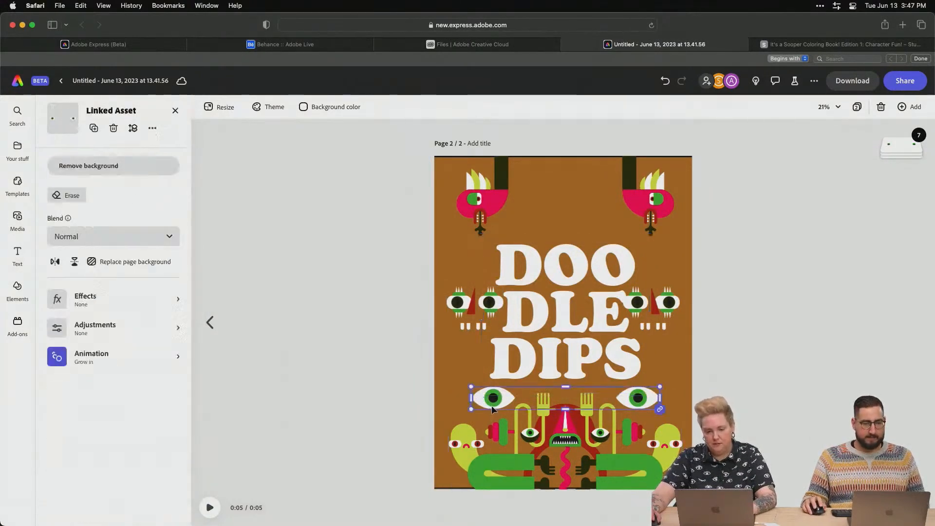
pyautogui.click(78, 398)
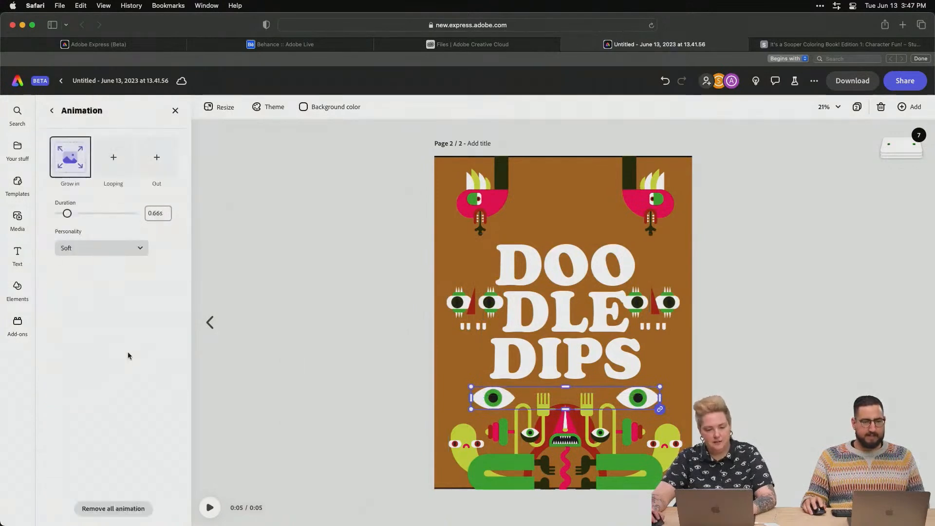
pyautogui.click(830, 296)
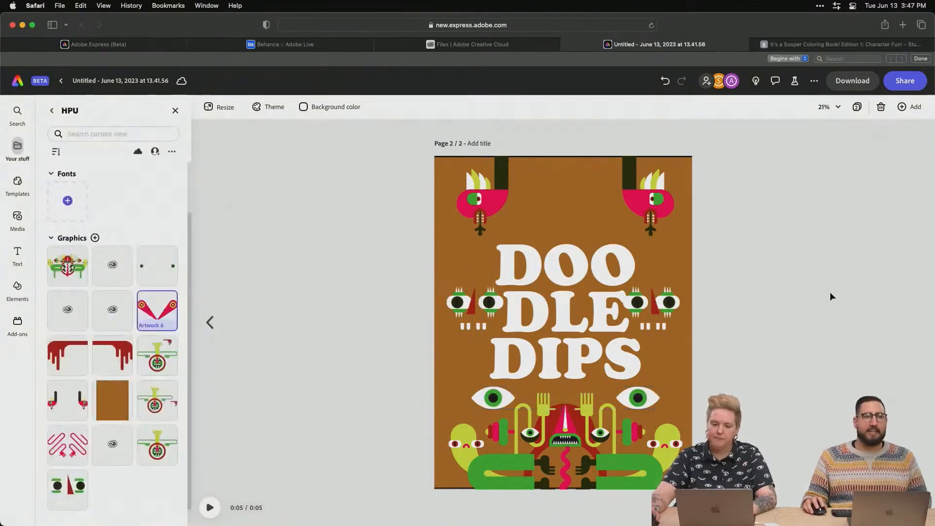
# Shrink page 2's DOODLE DIPS text to size 456 and centre it between the two face graphics
pyautogui.click(631, 265)
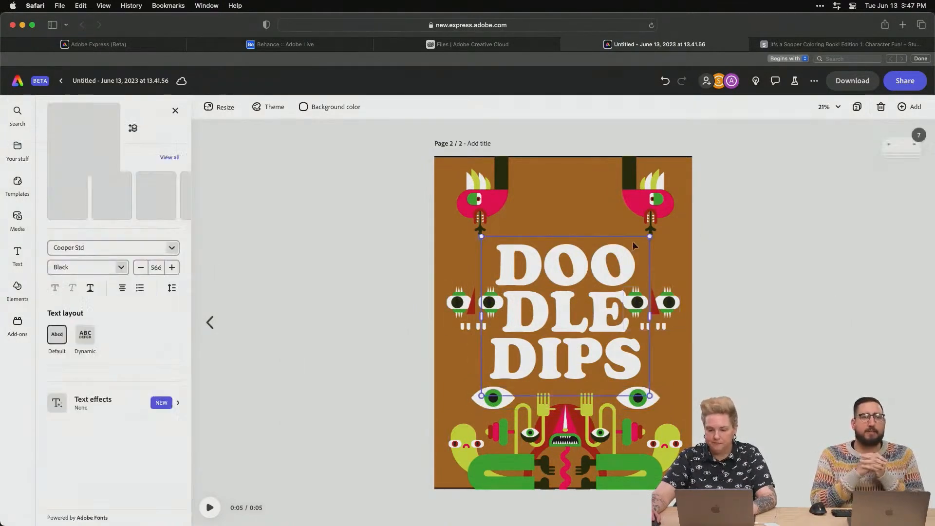
pyautogui.moveTo(637, 249); pyautogui.dragTo(617, 267)
pyautogui.moveTo(594, 322); pyautogui.dragTo(611, 302)
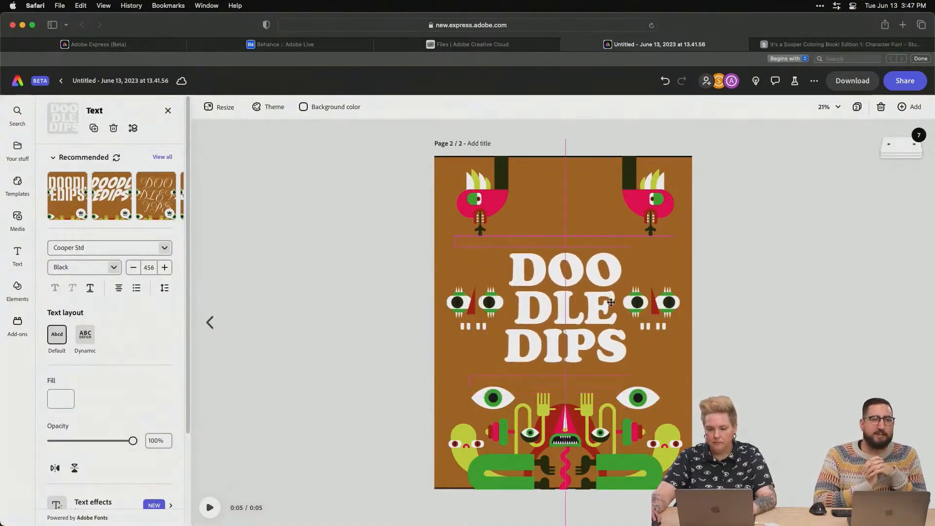
pyautogui.click(767, 284)
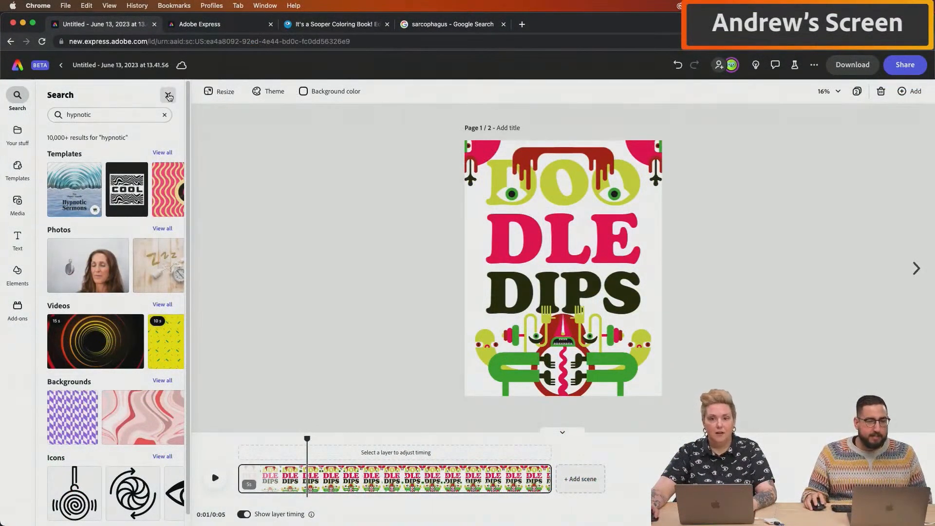
# Search the stock videos for "hypnotic" and add the black-and-white swirl clip to page 1
pyautogui.click(168, 95)
pyautogui.click(17, 202)
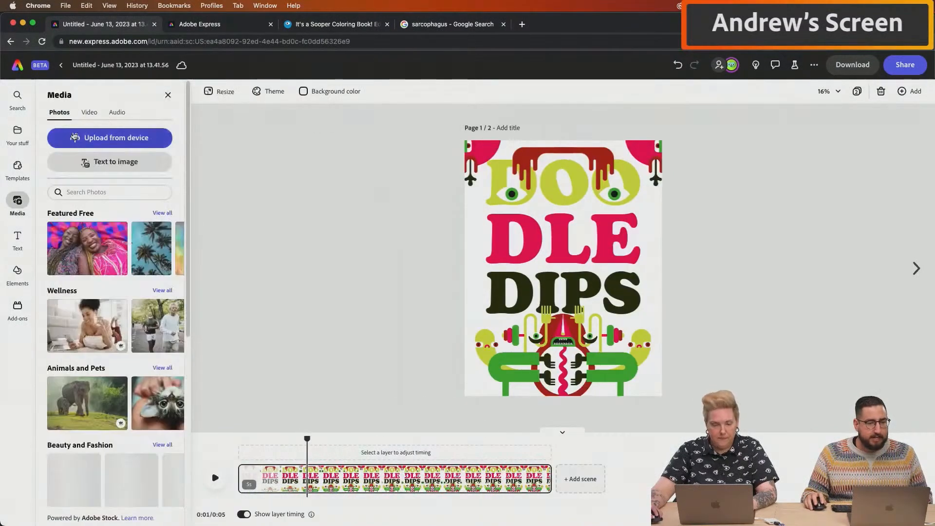
pyautogui.click(89, 112)
pyautogui.click(94, 159)
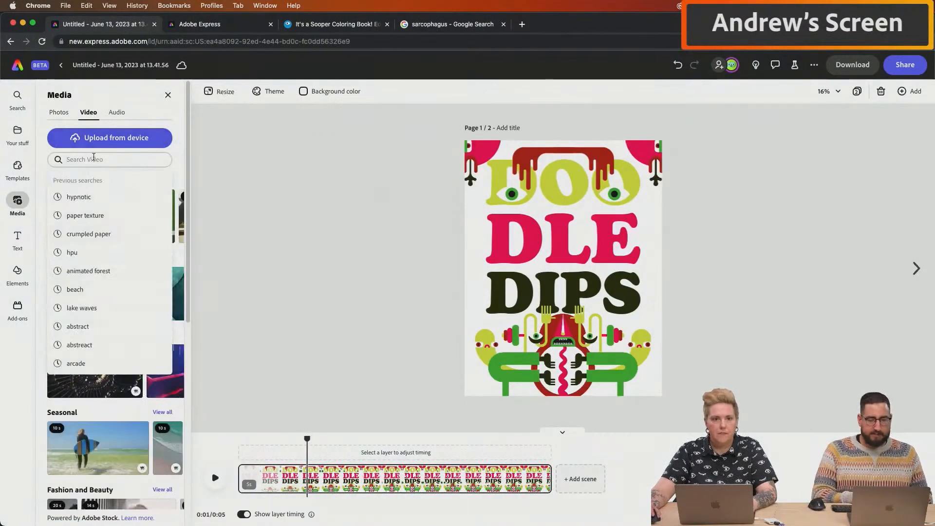
pyautogui.write('hy')
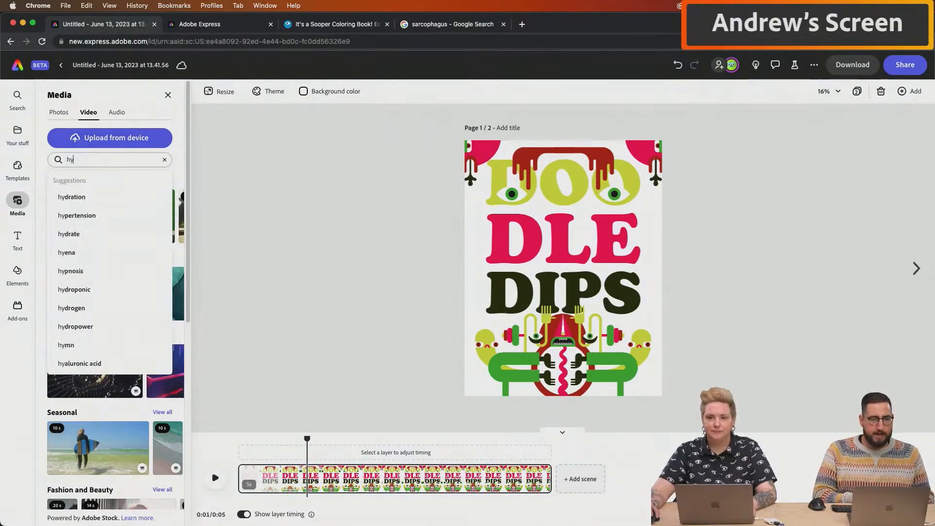
pyautogui.write('pnotic')
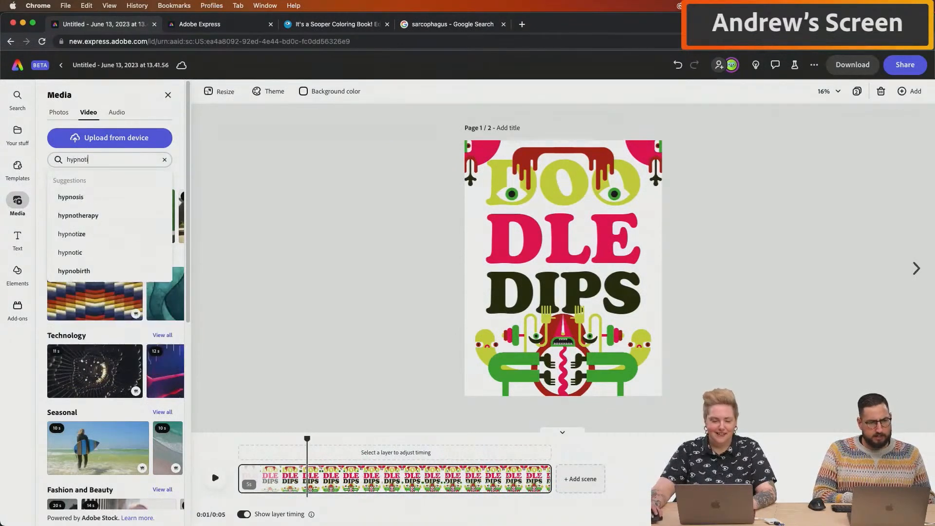
pyautogui.press('Return')
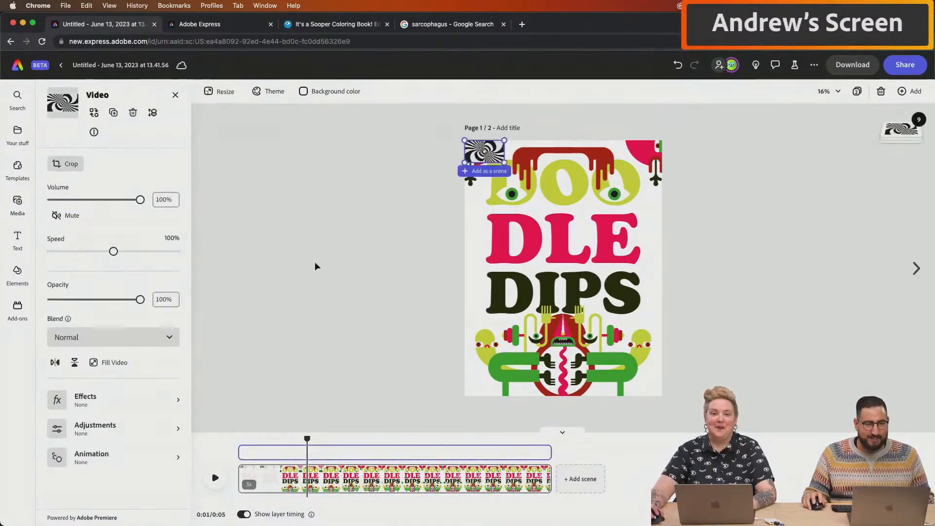
# Rotate the swirl video a quarter turn to portrait, then enlarge and centre it to cover all of page 1
pyautogui.moveTo(510, 163); pyautogui.dragTo(456, 224)
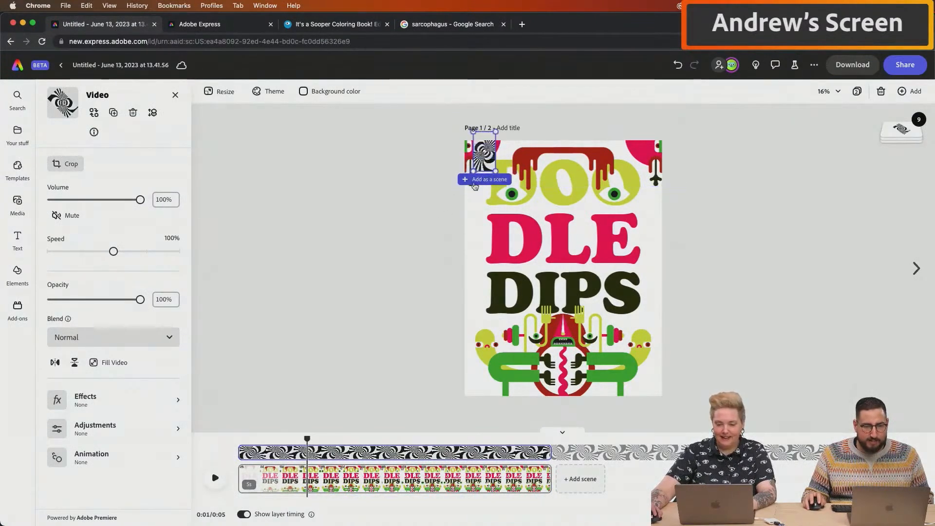
pyautogui.moveTo(473, 173); pyautogui.dragTo(287, 369)
pyautogui.moveTo(414, 224); pyautogui.dragTo(567, 210)
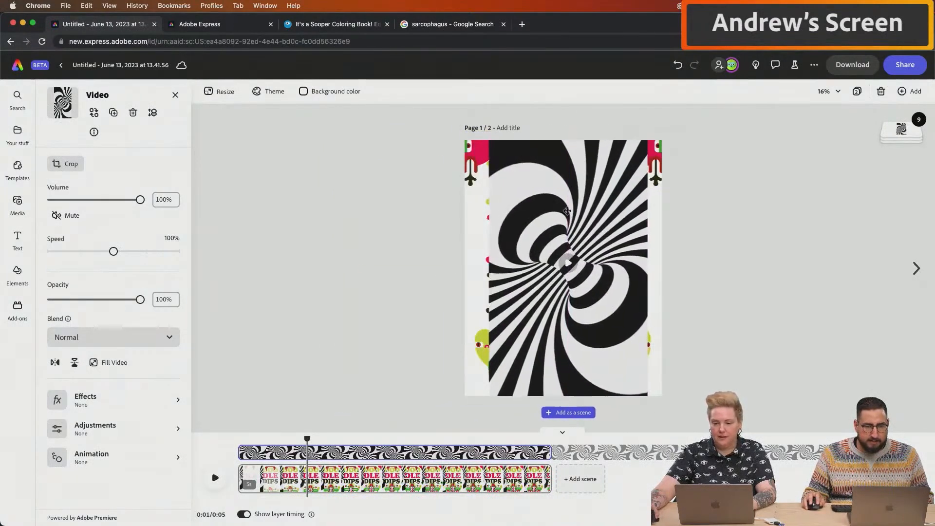
pyautogui.moveTo(647, 122); pyautogui.dragTo(666, 92)
pyautogui.moveTo(489, 405); pyautogui.dragTo(467, 430)
pyautogui.moveTo(527, 318); pyautogui.dragTo(525, 320)
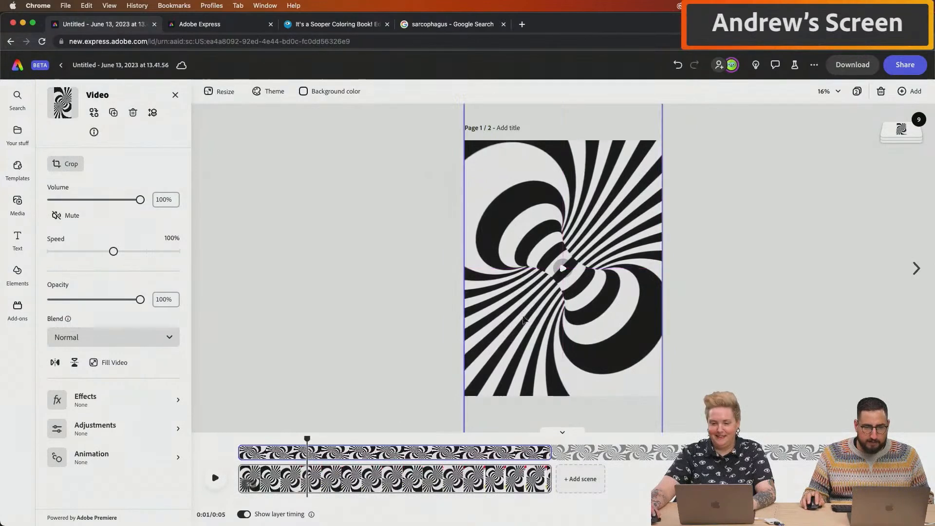
# Move the swirl video beneath all other layers on page 1 and play the scene from the start
pyautogui.click(895, 136)
pyautogui.moveTo(898, 129); pyautogui.dragTo(911, 273)
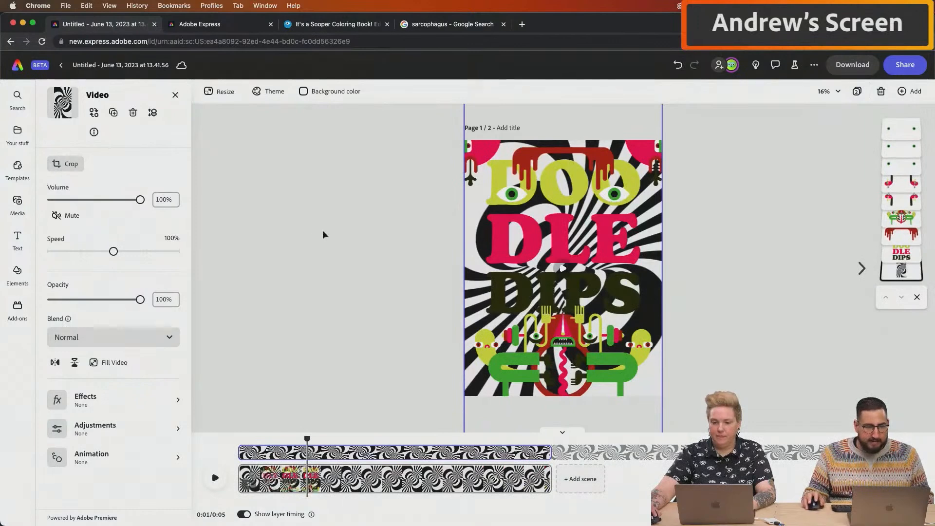
pyautogui.click(241, 437)
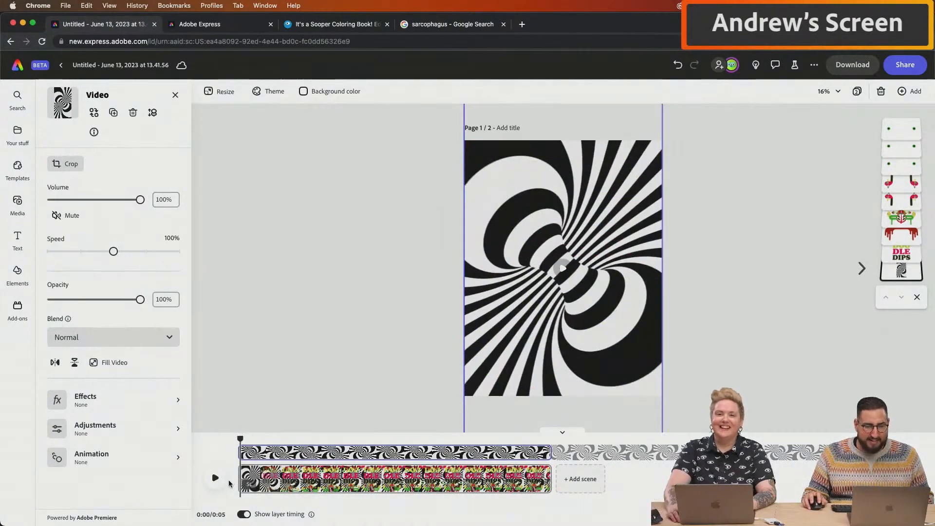
pyautogui.click(215, 479)
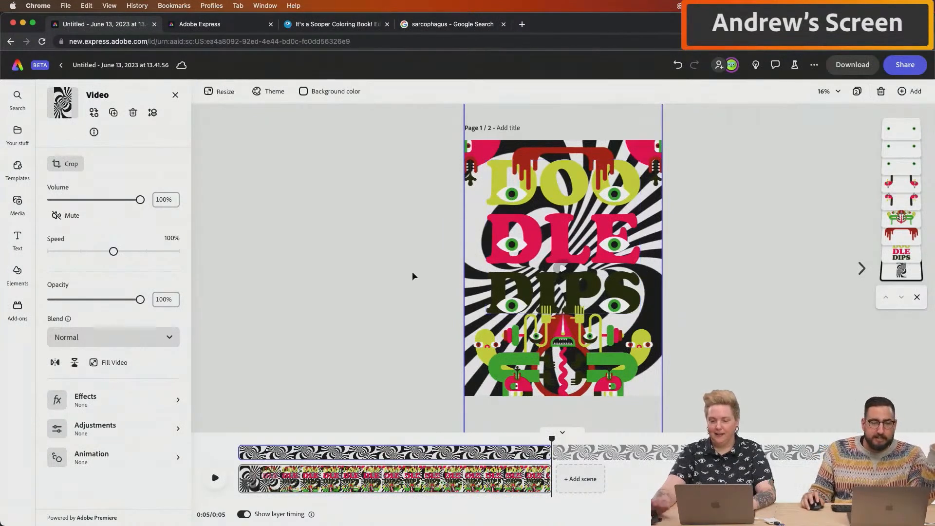
# Apply the blue-and-green duotone effect to the swirl video and recolour its shadows to olive #697317
pyautogui.click(112, 407)
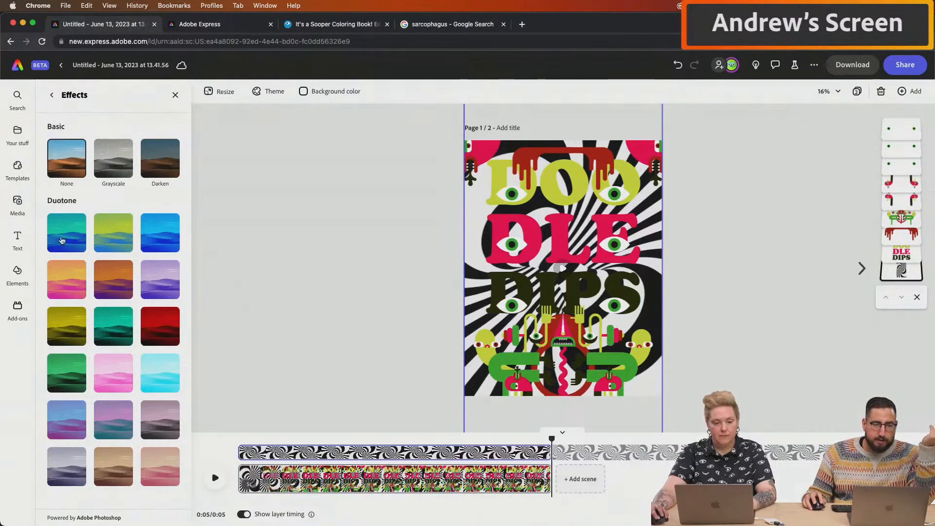
pyautogui.click(62, 240)
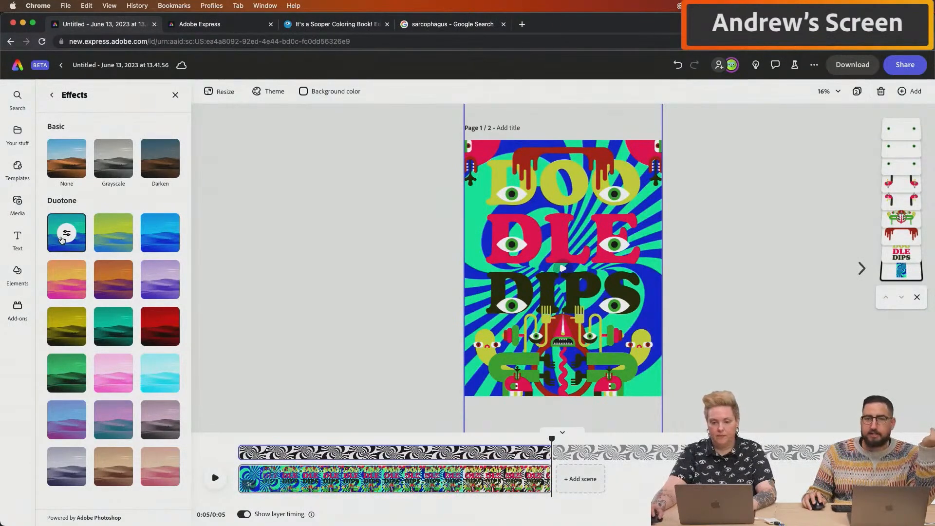
pyautogui.click(76, 217)
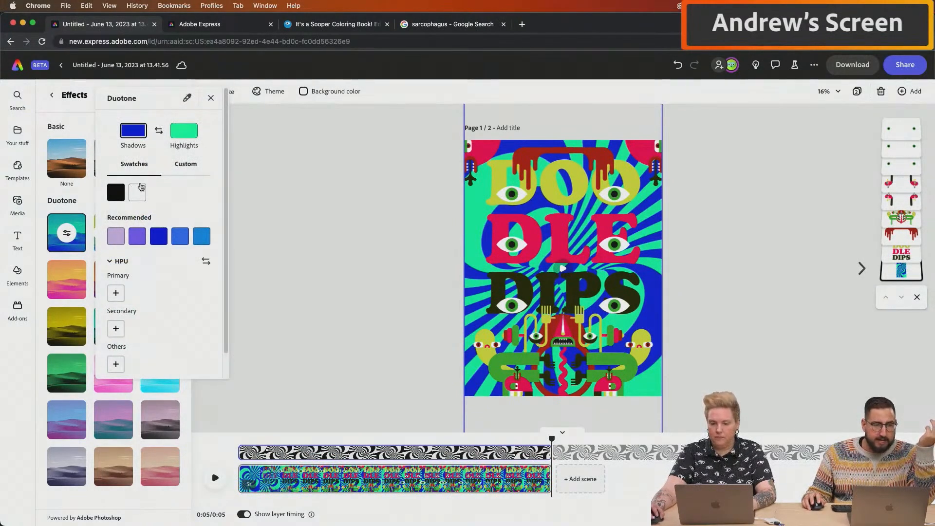
pyautogui.click(185, 164)
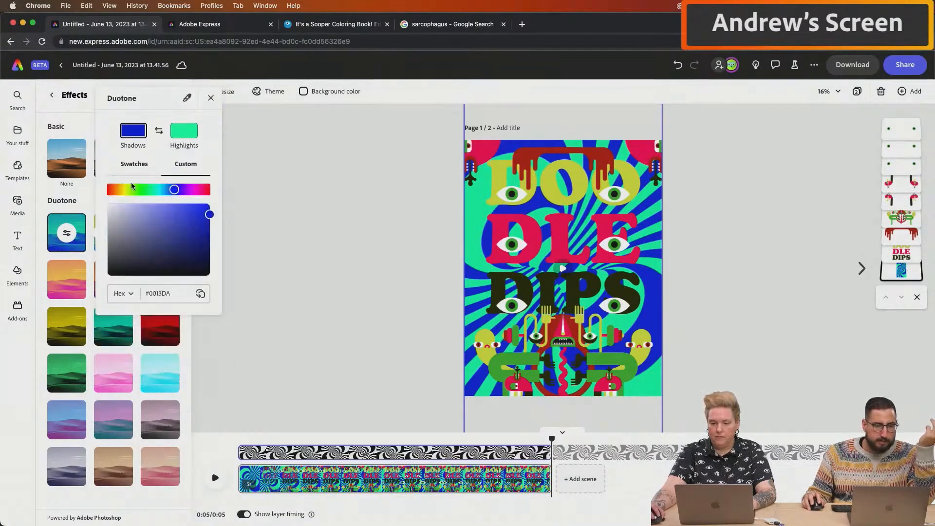
pyautogui.click(126, 189)
pyautogui.click(182, 250)
pyautogui.moveTo(182, 250); pyautogui.dragTo(194, 246)
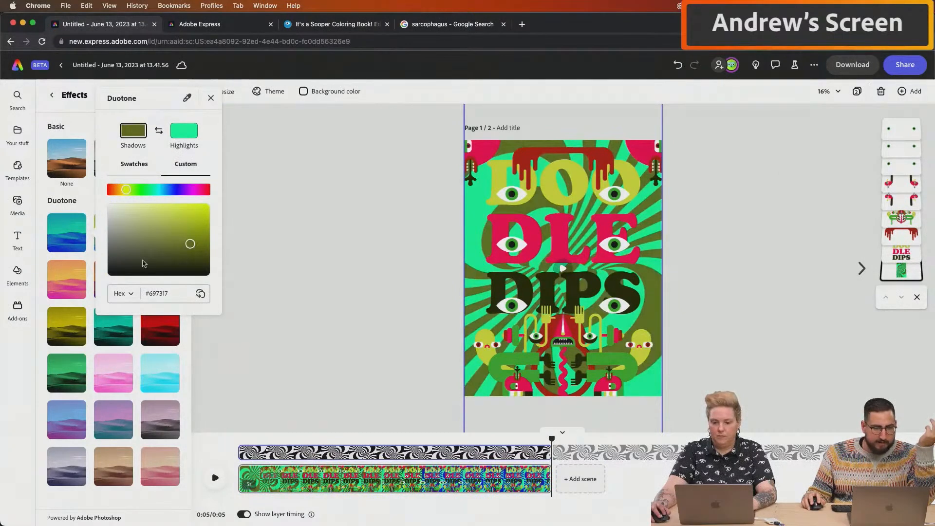
# Recolour the swirl video's duotone highlights to a custom bright leaf green and close the duotone settings
pyautogui.click(183, 131)
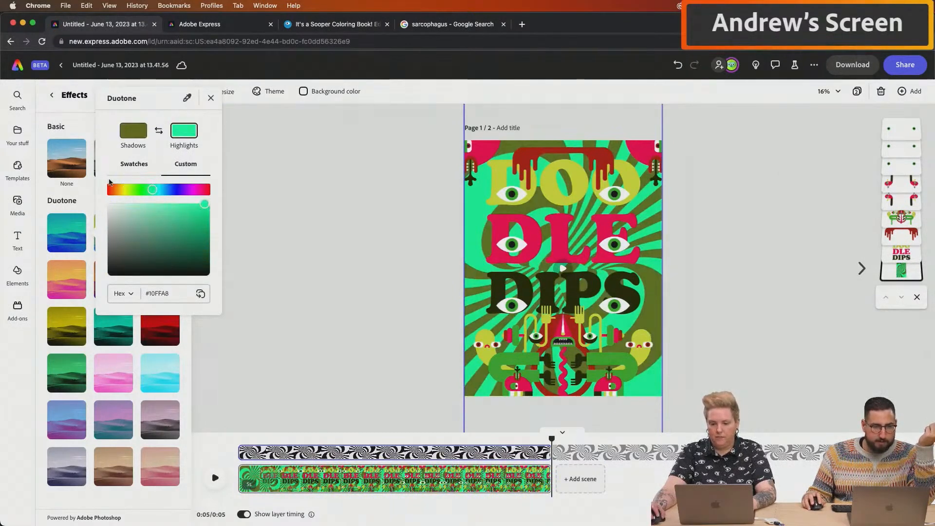
pyautogui.click(132, 189)
pyautogui.click(206, 248)
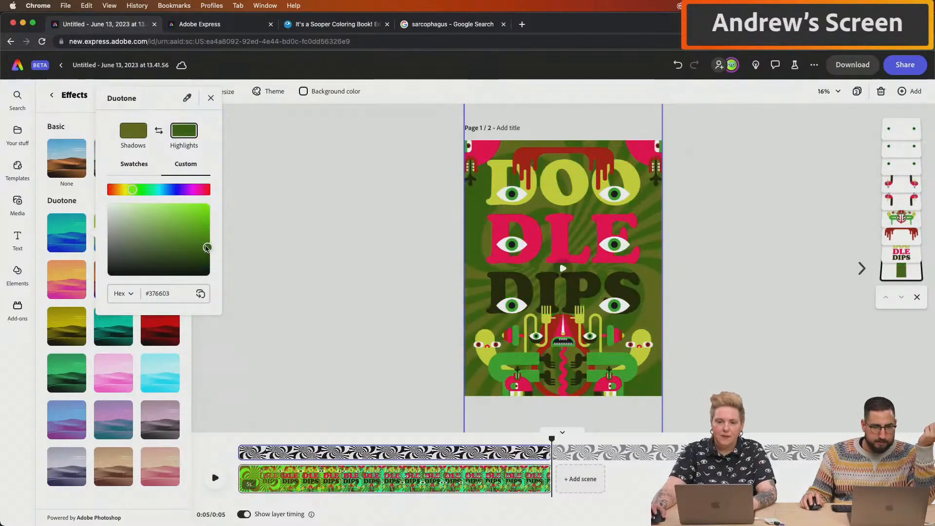
pyautogui.moveTo(202, 246); pyautogui.dragTo(209, 224)
pyautogui.click(299, 202)
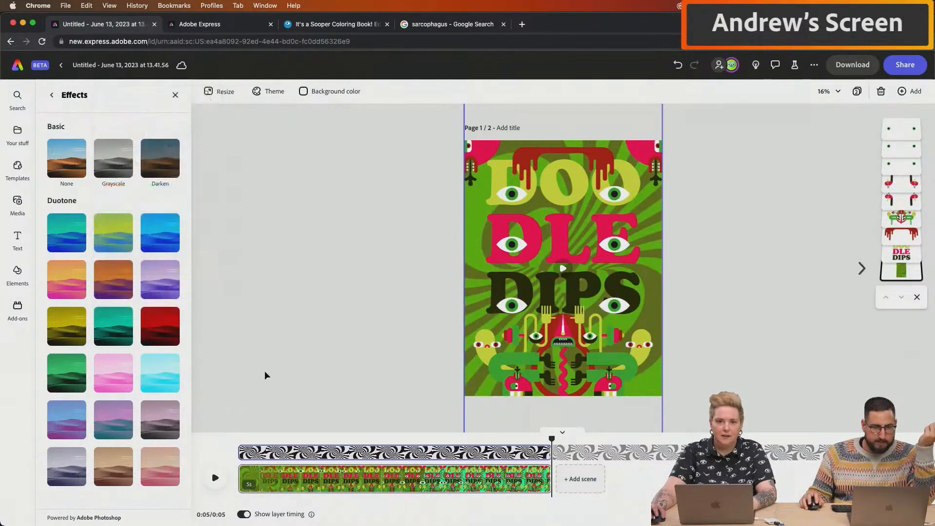
pyautogui.click(242, 441)
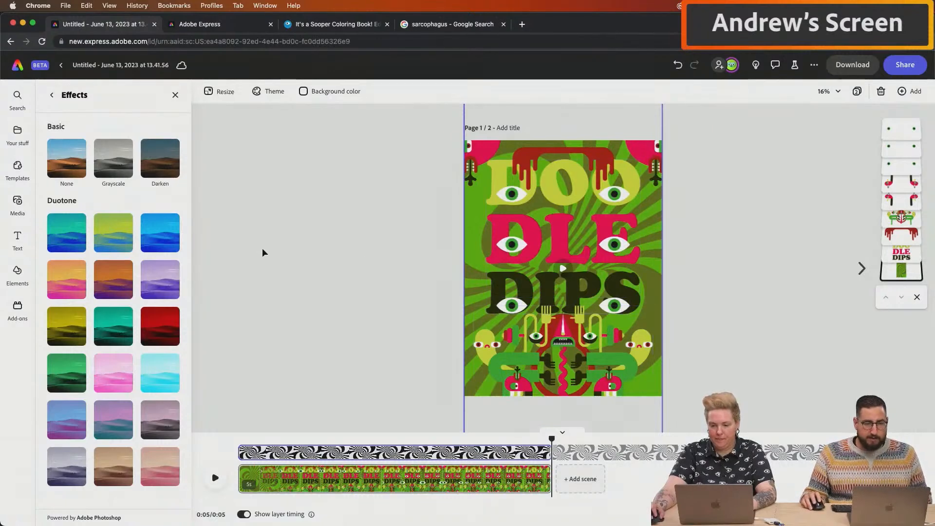
# Remove the duotone effect from the swirl video and move the clip above all other layers on page 1
pyautogui.click(62, 152)
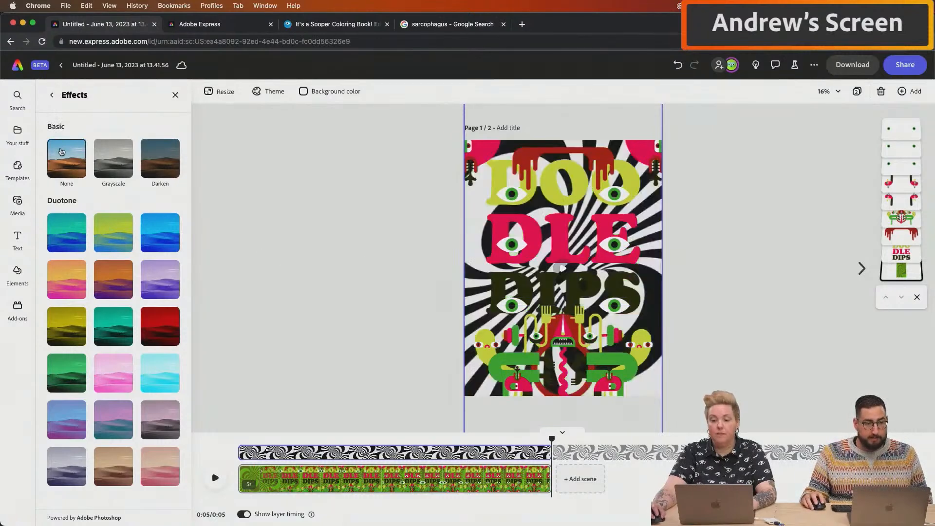
pyautogui.moveTo(901, 271); pyautogui.dragTo(901, 129)
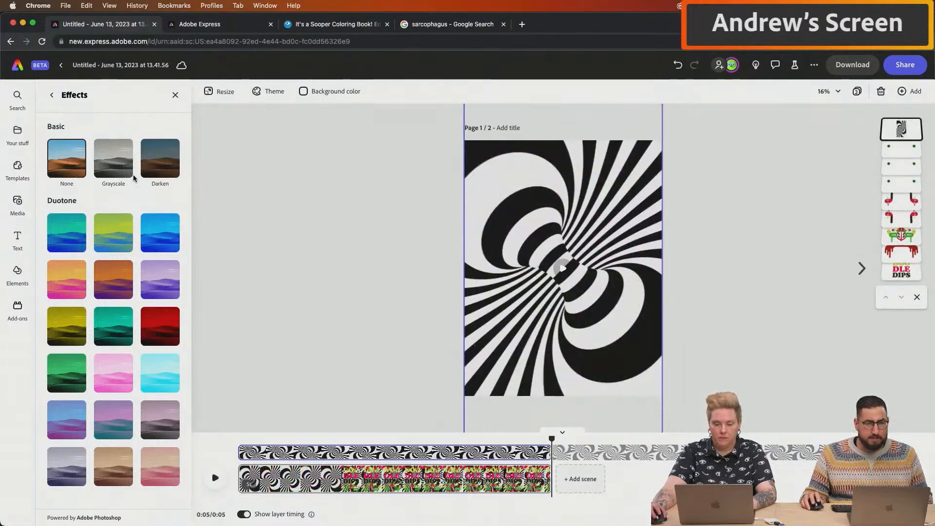
pyautogui.click(175, 95)
# Try the Multiply blend on the swirl video, switch it to Screen, and play the scene from the start
pyautogui.click(506, 209)
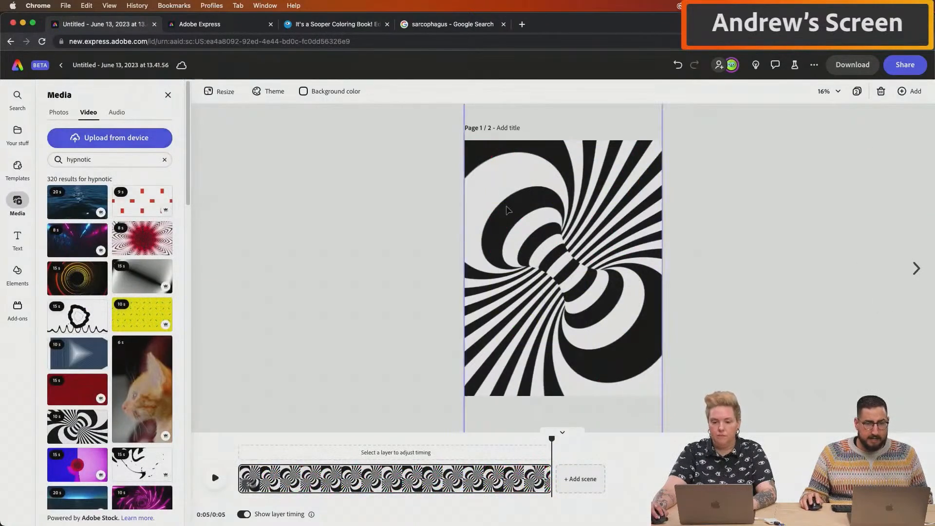
pyautogui.click(87, 341)
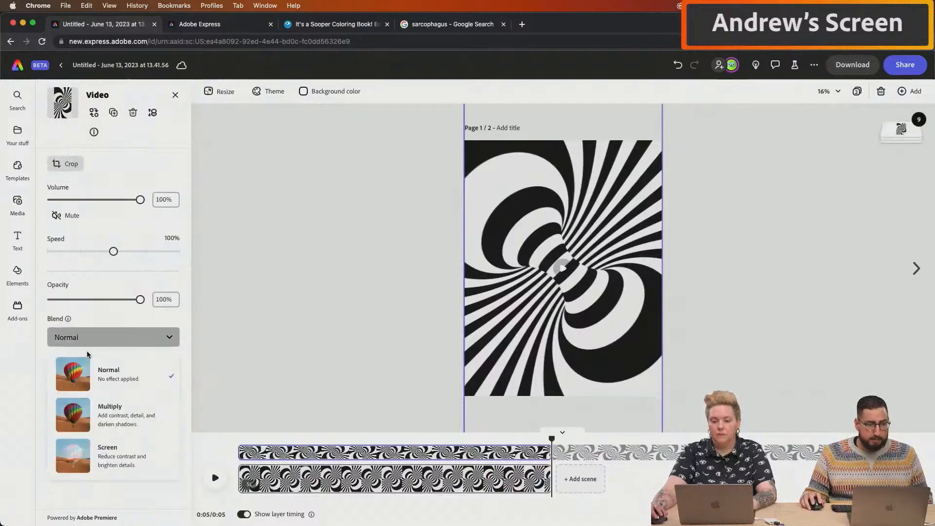
pyautogui.click(115, 412)
pyautogui.click(112, 341)
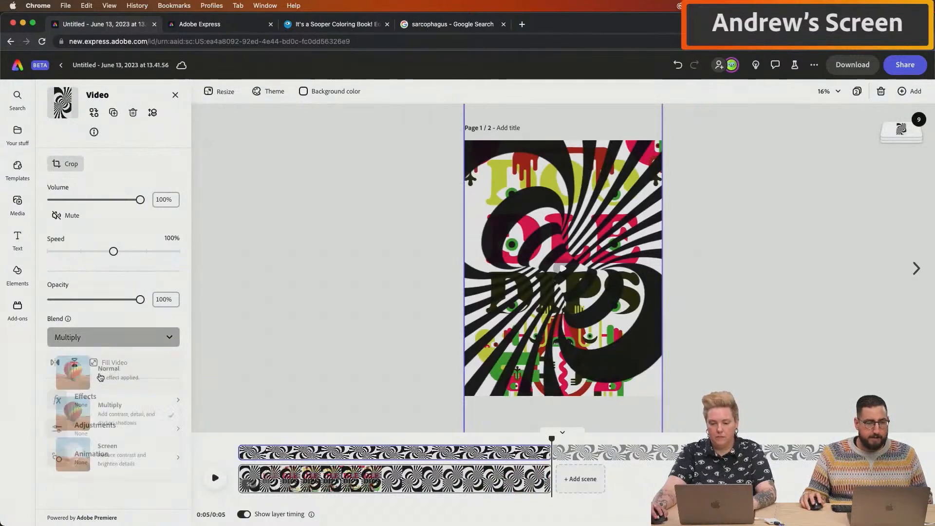
pyautogui.click(126, 450)
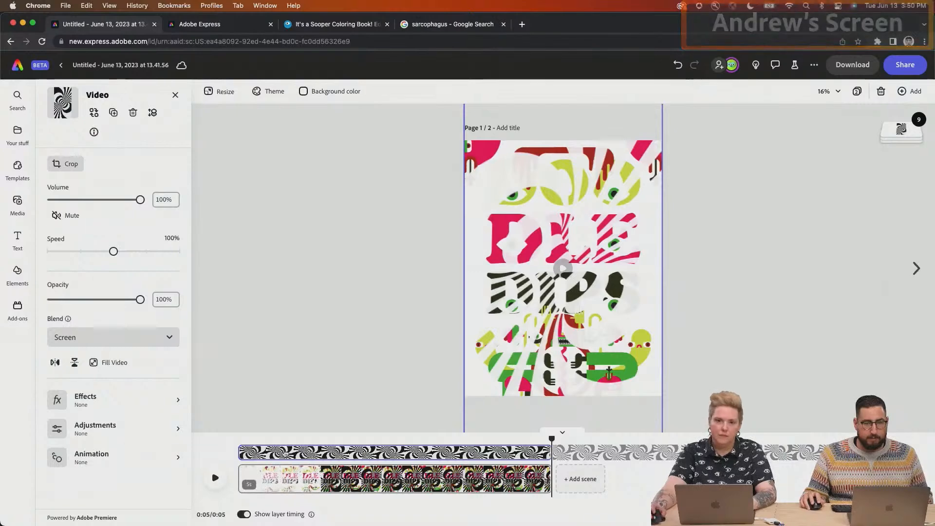
pyautogui.click(238, 437)
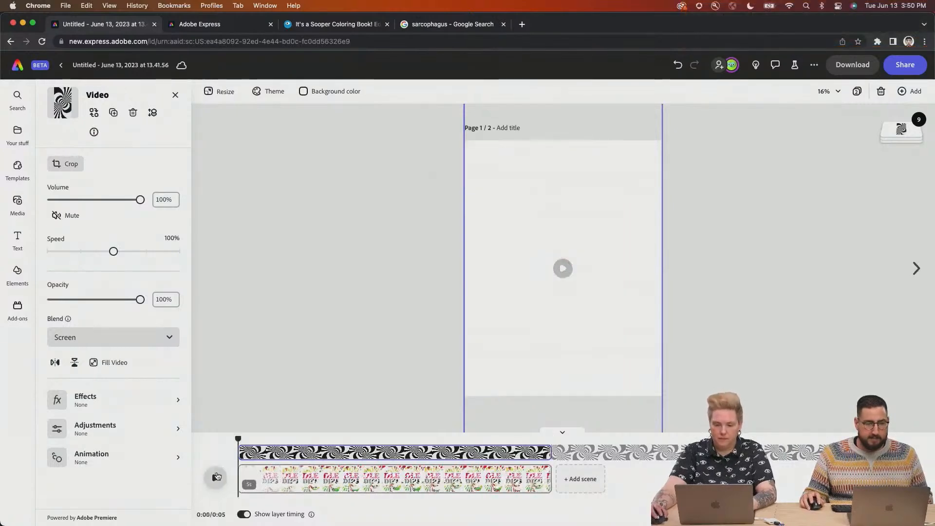
pyautogui.click(216, 477)
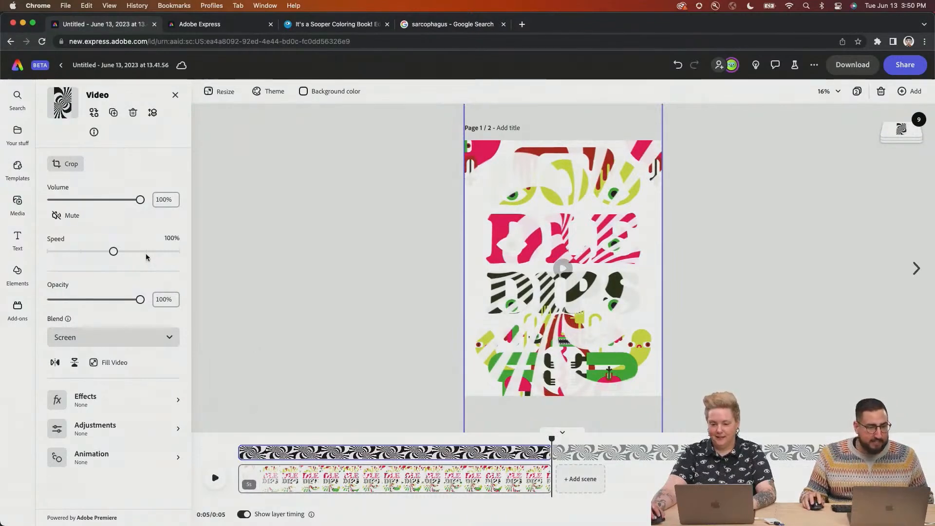
# Set the swirl video's volume to 0% and speed to 150%, and return the playhead to the start
pyautogui.click(48, 199)
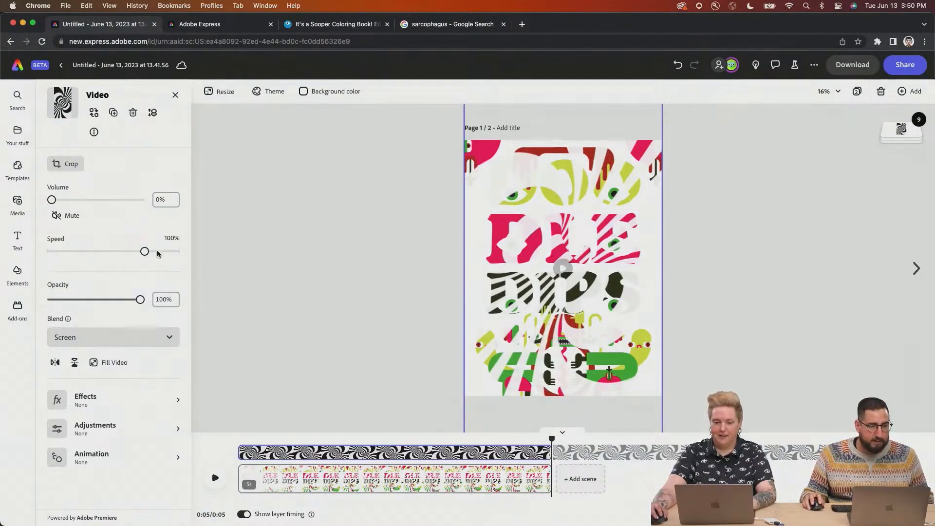
pyautogui.click(157, 251)
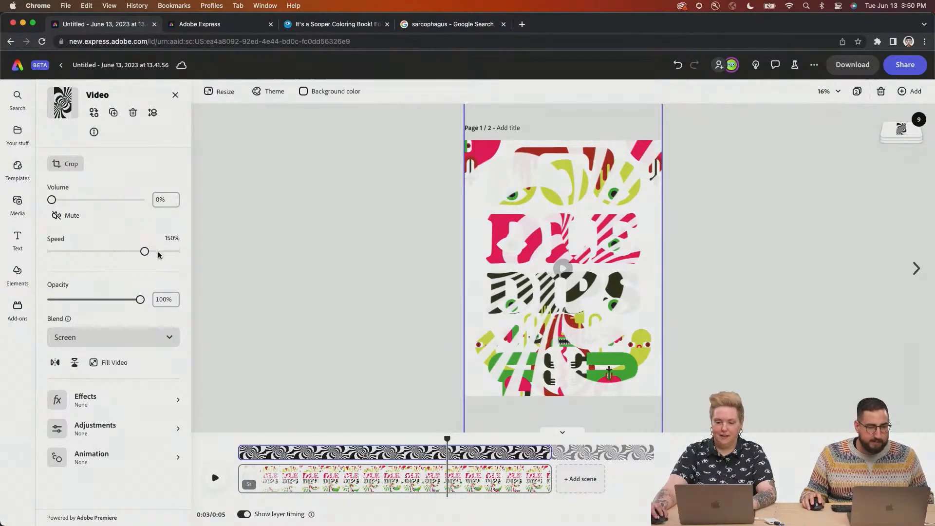
pyautogui.click(241, 441)
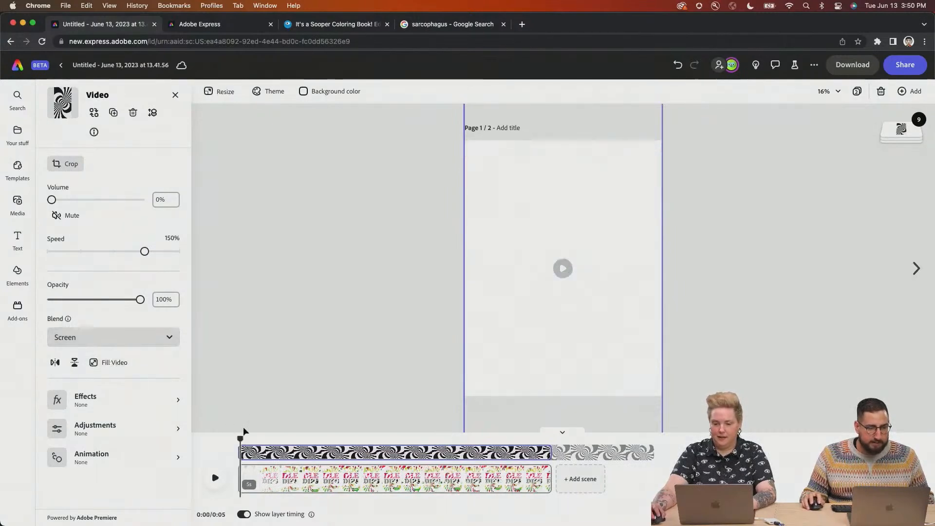
# Make the swirl video fill page 1 in landscape orientation and play the scene from the start
pyautogui.click(301, 455)
pyautogui.click(127, 365)
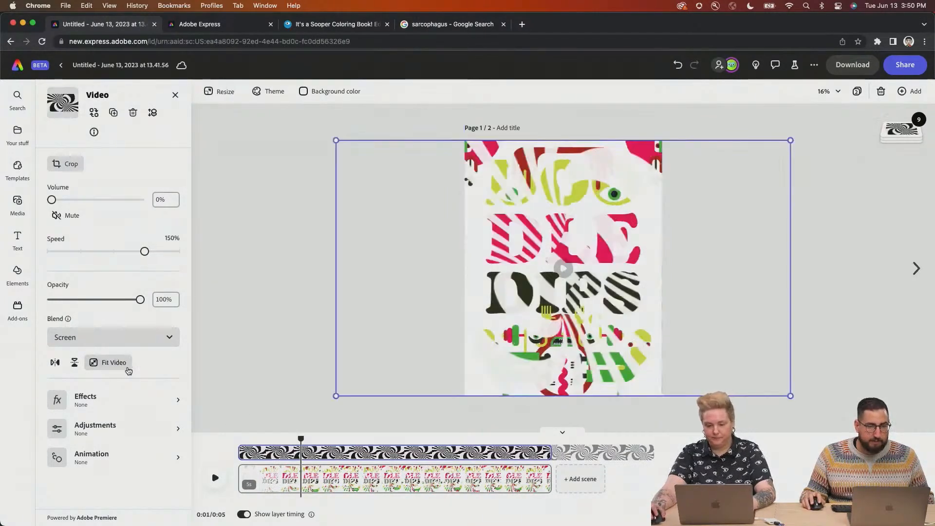
pyautogui.click(238, 438)
pyautogui.click(214, 476)
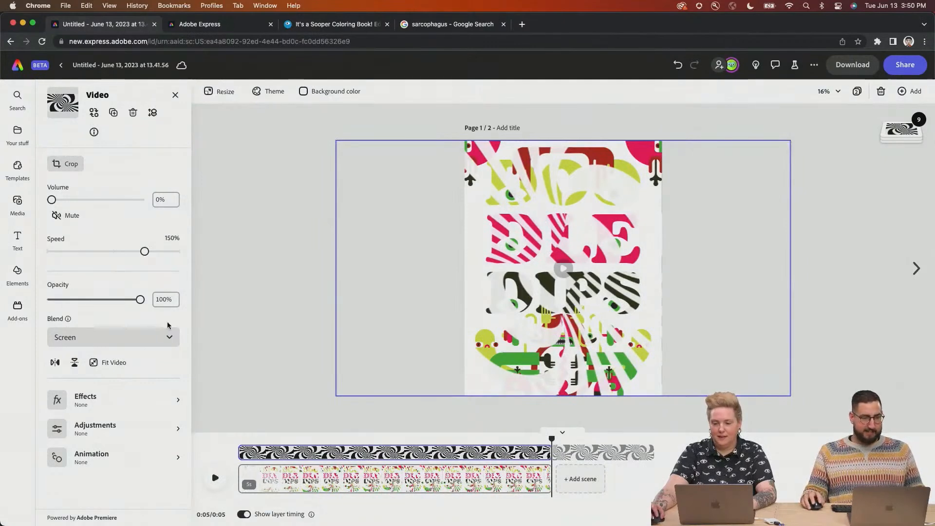
# Change the swirl video's blend mode to Multiply and play the scene from the start
pyautogui.click(160, 337)
pyautogui.click(129, 412)
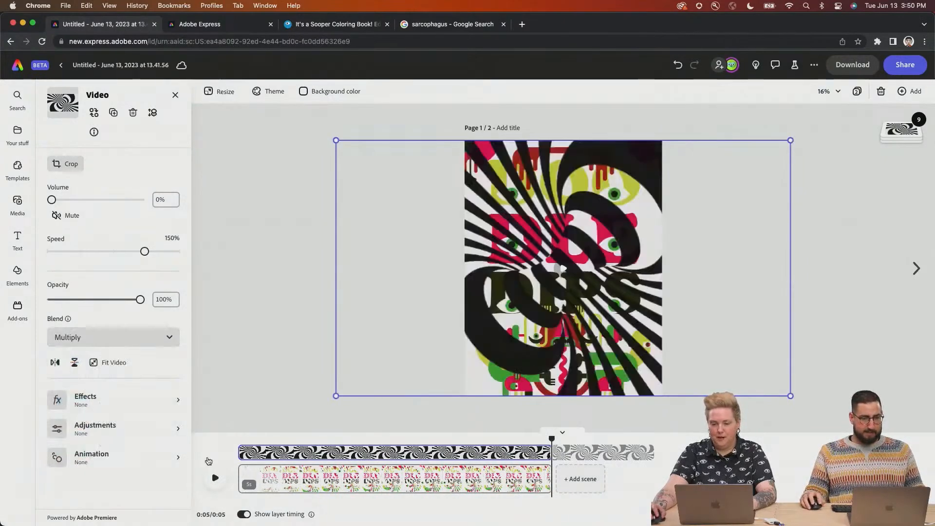
pyautogui.click(239, 437)
pyautogui.click(220, 474)
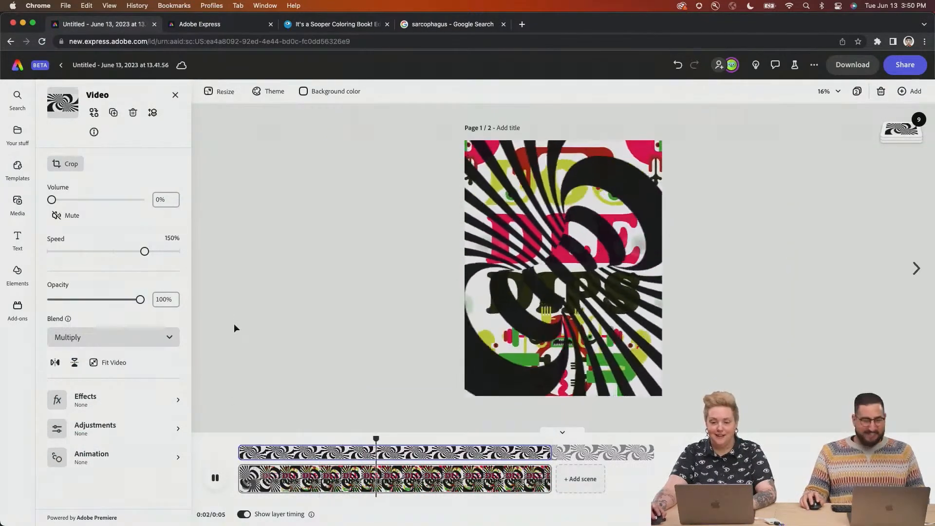
# Set the swirl video's blend mode back to Screen, play the scene from the start and pause it
pyautogui.click(60, 338)
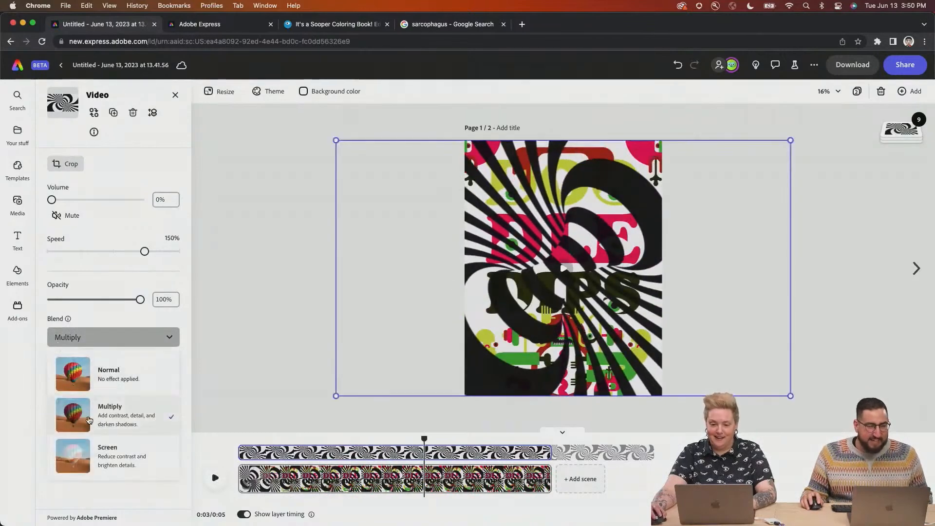
pyautogui.click(124, 463)
pyautogui.click(241, 442)
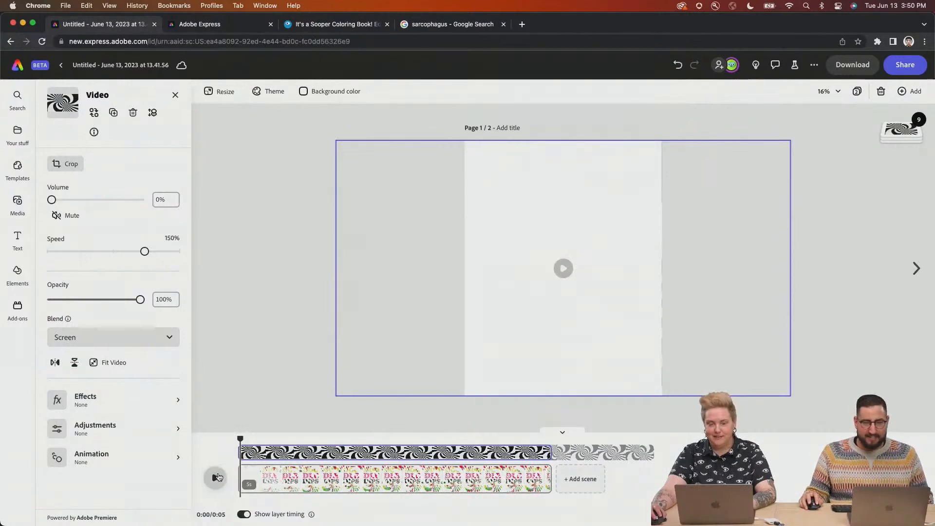
pyautogui.click(216, 477)
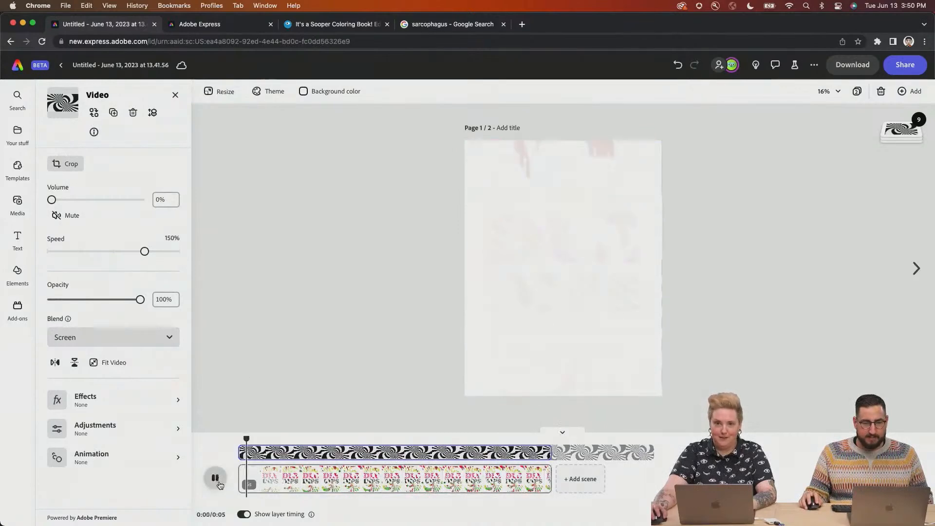
pyautogui.click(215, 478)
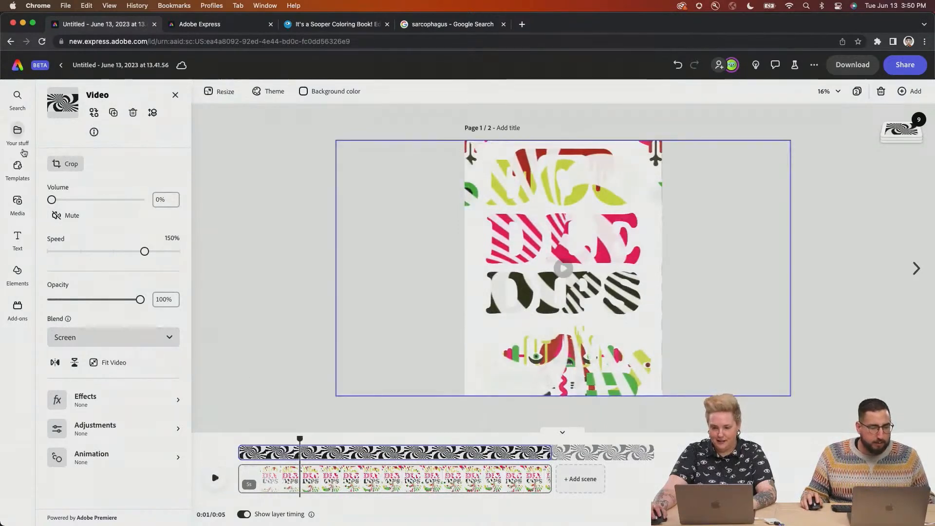
# Search the stock videos for "paper" and add the crumpled grey paper clip to page 1
pyautogui.click(17, 200)
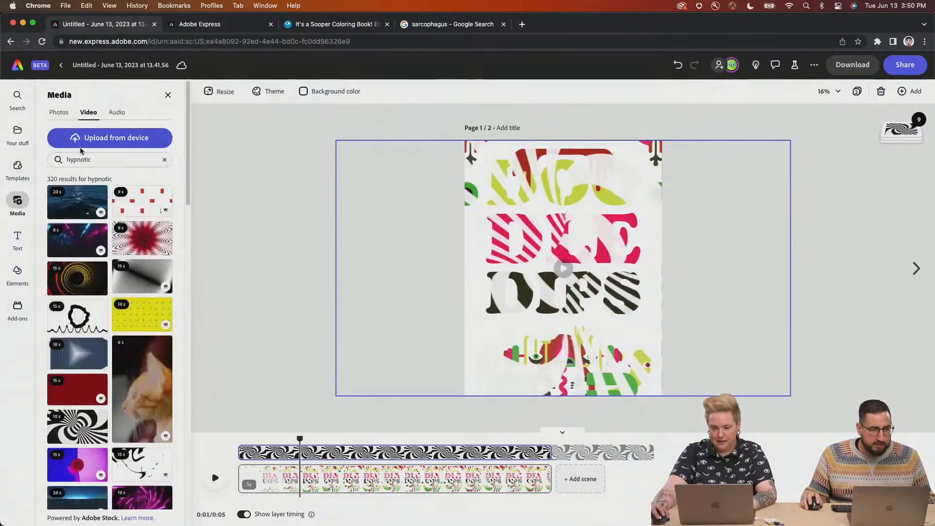
pyautogui.doubleClick(88, 160)
pyautogui.press('Return')
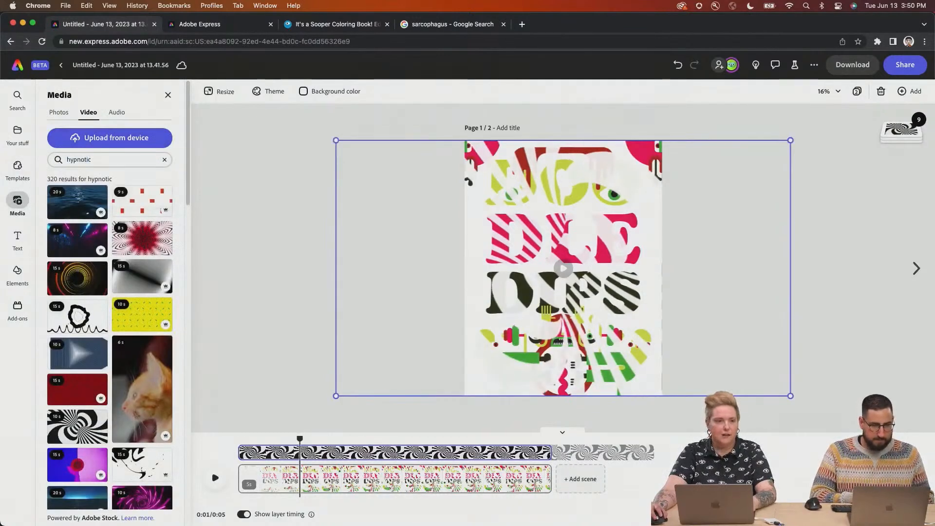
pyautogui.click(89, 161)
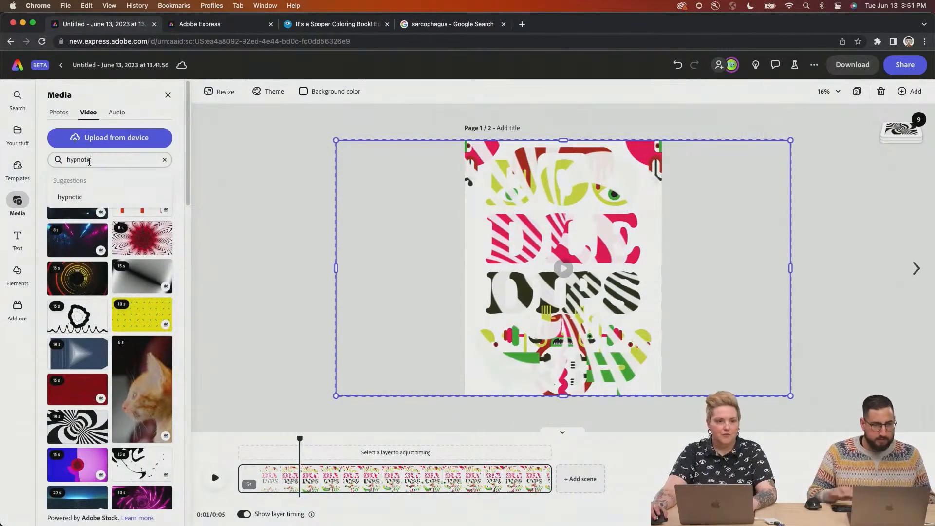
pyautogui.write('paper')
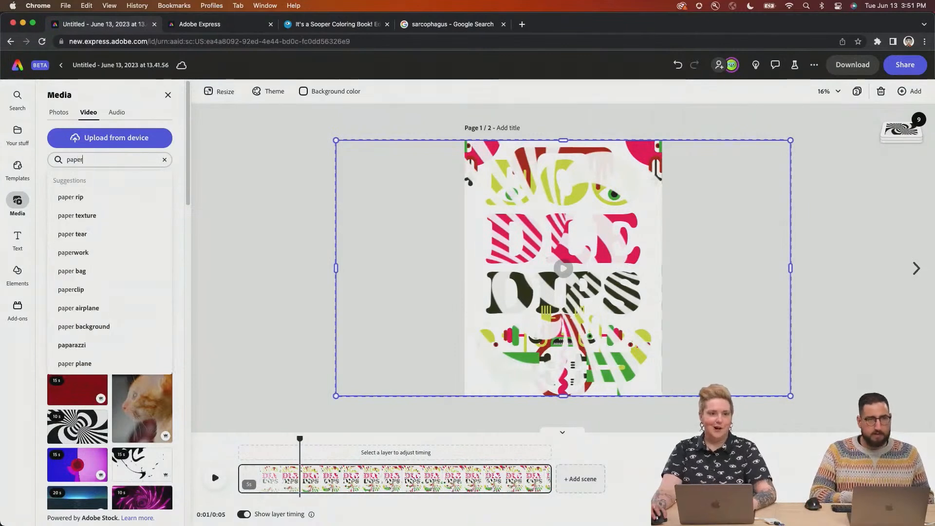
pyautogui.press('Return')
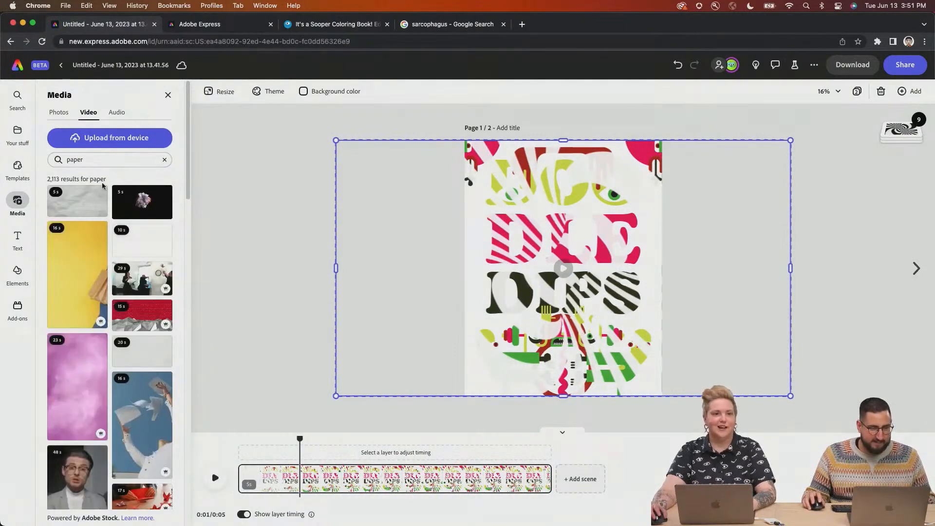
pyautogui.click(80, 200)
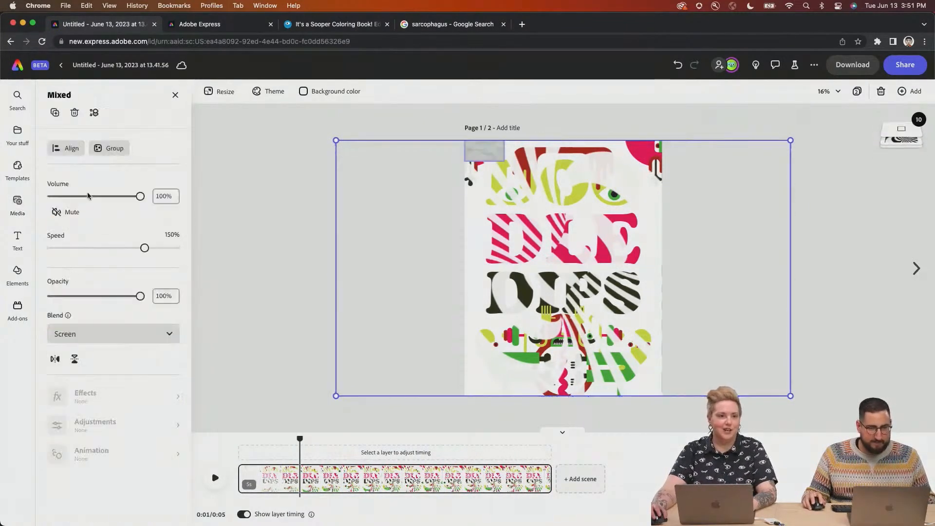
# Enlarge the crumpled paper video, rotate it to portrait orientation and position it so it covers all of page 1
pyautogui.click(475, 148)
pyautogui.moveTo(504, 160); pyautogui.dragTo(811, 378)
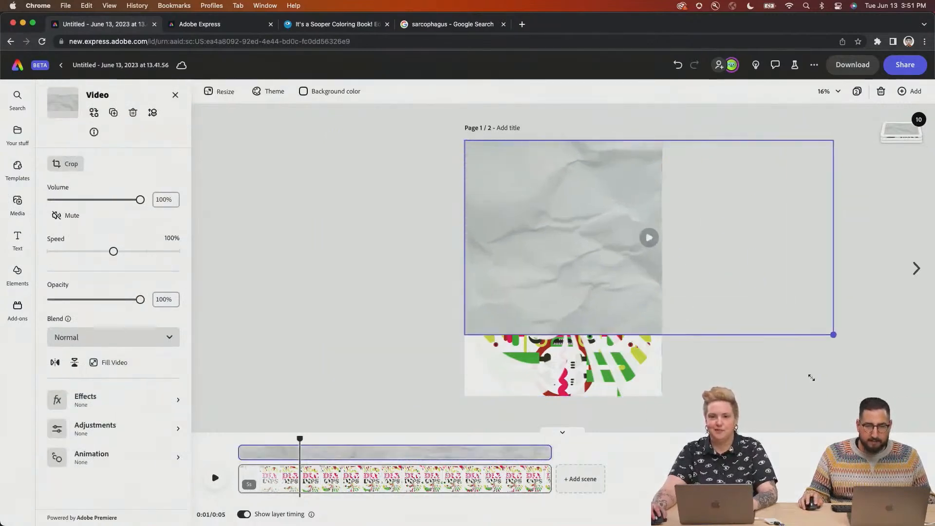
pyautogui.moveTo(838, 136); pyautogui.dragTo(745, 422)
pyautogui.moveTo(725, 313); pyautogui.dragTo(638, 381)
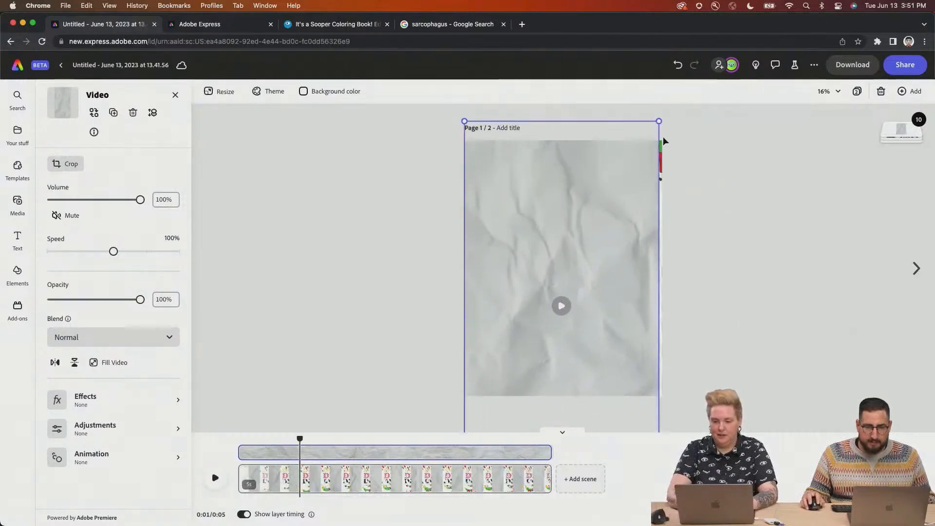
pyautogui.moveTo(658, 121); pyautogui.dragTo(691, 104)
pyautogui.moveTo(636, 221); pyautogui.dragTo(632, 195)
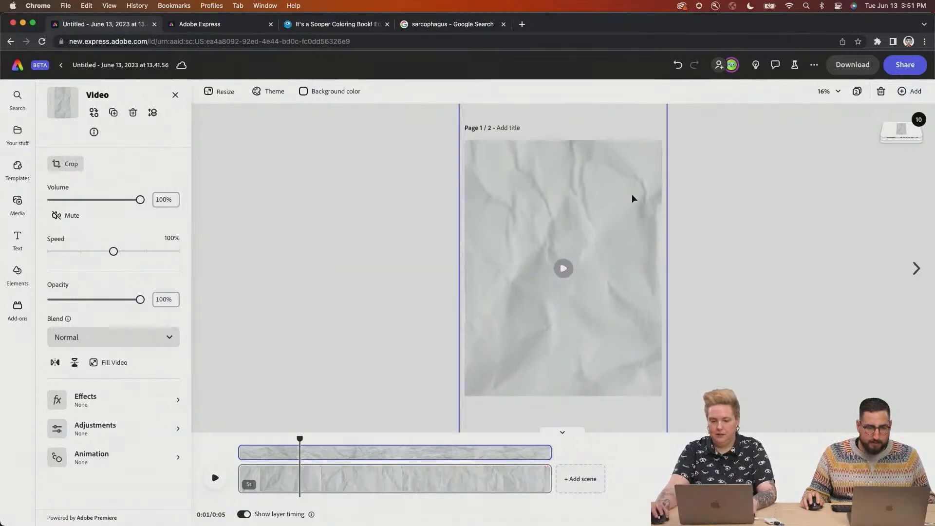
# Set the paper video's blend mode to Multiply and apply a duotone effect with black shadows and white highlights
pyautogui.click(93, 340)
pyautogui.click(110, 404)
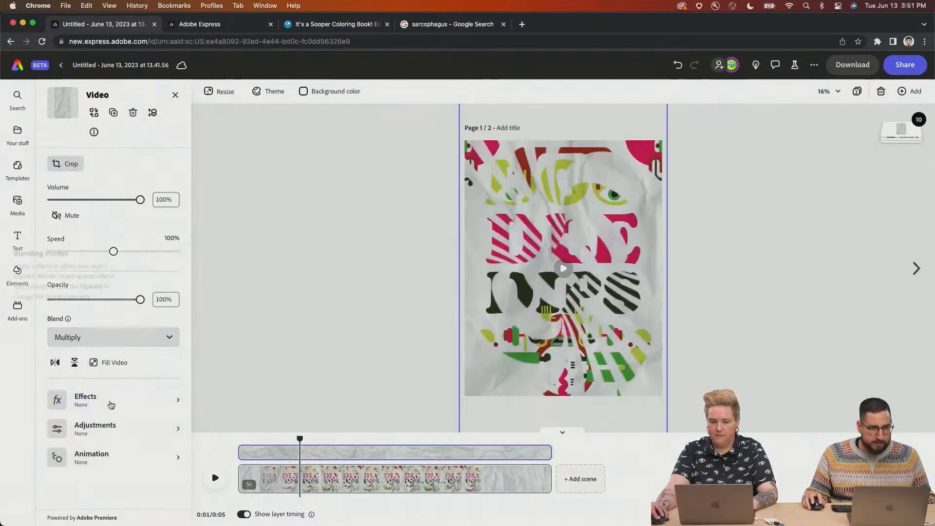
pyautogui.click(108, 402)
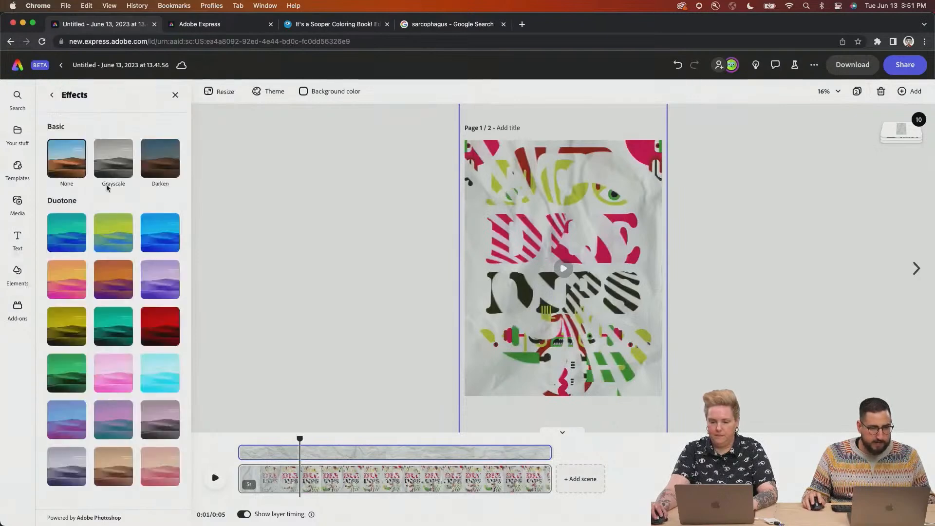
pyautogui.click(61, 244)
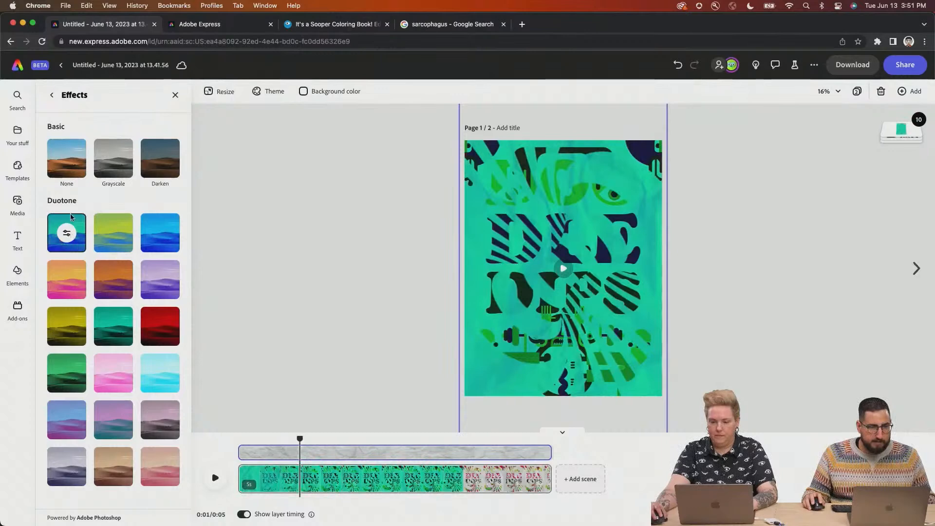
pyautogui.click(67, 232)
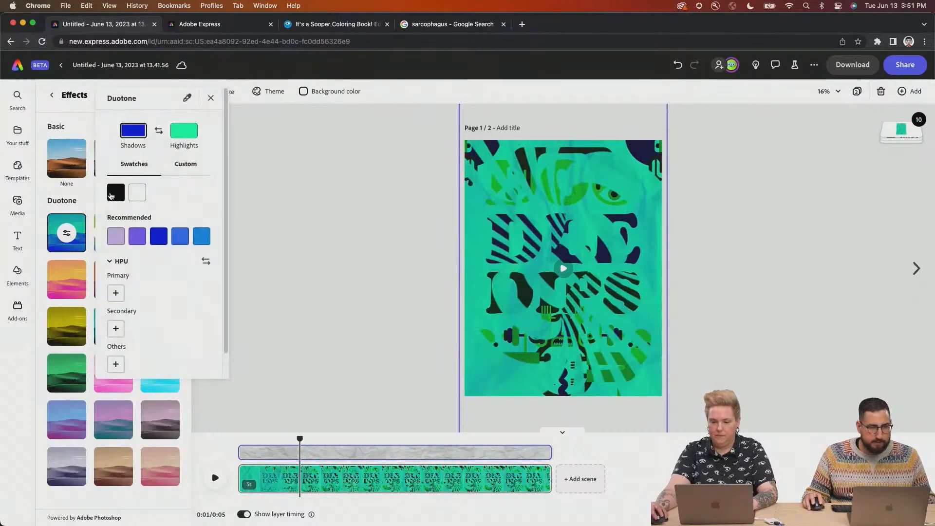
pyautogui.click(116, 192)
pyautogui.click(198, 133)
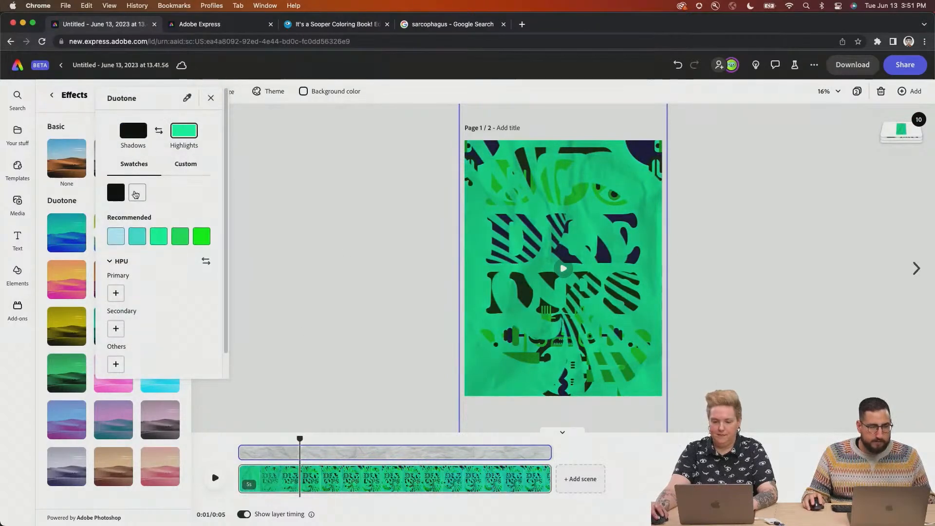
pyautogui.click(136, 194)
pyautogui.click(57, 98)
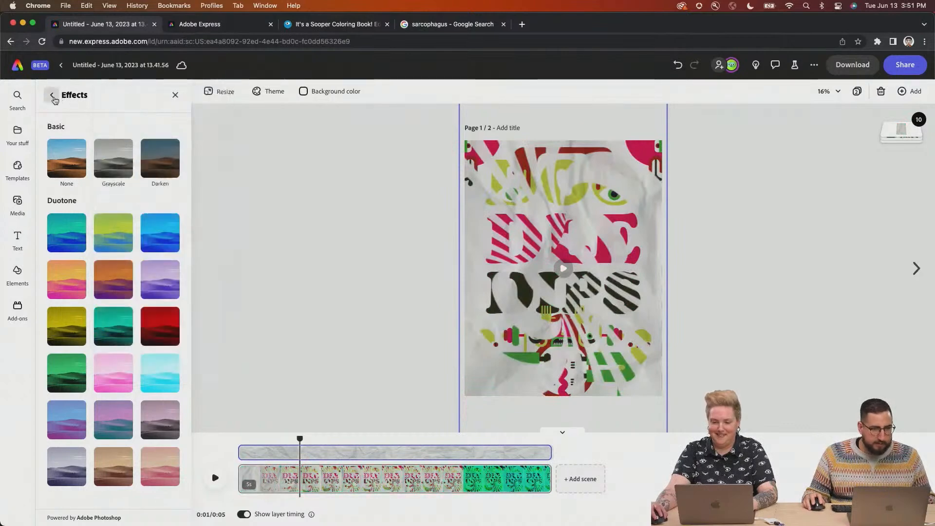
# Adjust the paper video to contrast 10, brightness 32, highlights 61, shadows -84 and sharpen 70, and play the scene
pyautogui.click(53, 96)
pyautogui.click(107, 423)
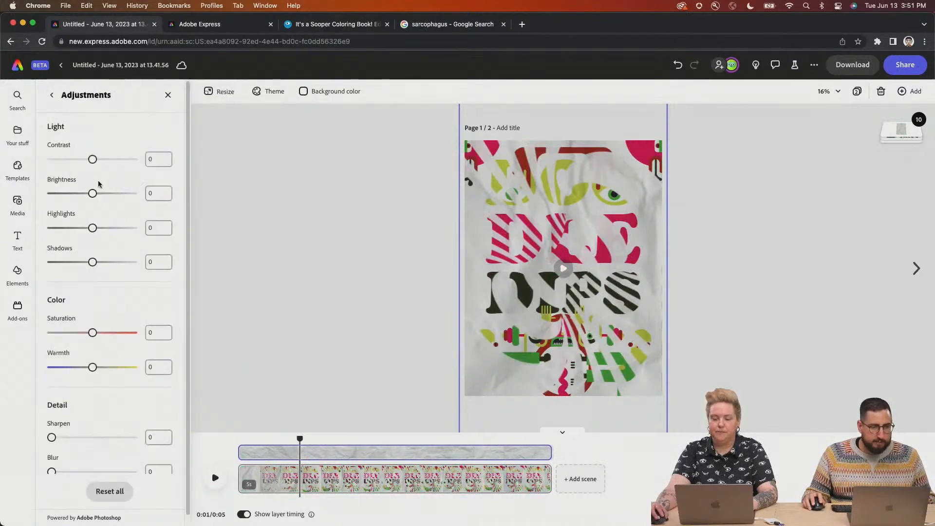
pyautogui.click(115, 159)
pyautogui.moveTo(93, 193)
pyautogui.mouseDown()
pyautogui.moveTo(132, 193)
pyautogui.moveTo(105, 193)
pyautogui.mouseUp()
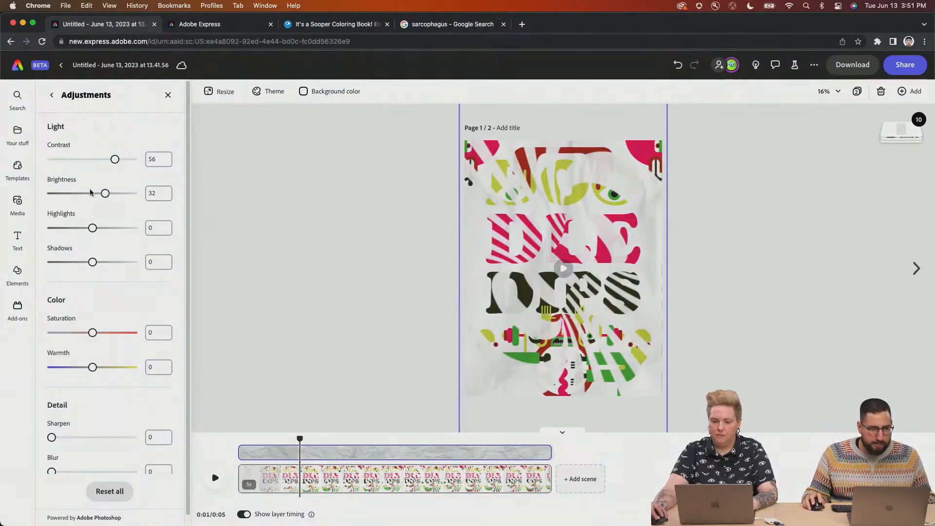
pyautogui.click(70, 262)
pyautogui.moveTo(92, 228); pyautogui.dragTo(119, 235)
pyautogui.moveTo(69, 265); pyautogui.dragTo(54, 271)
pyautogui.moveTo(115, 159); pyautogui.dragTo(89, 161)
pyautogui.click(153, 164)
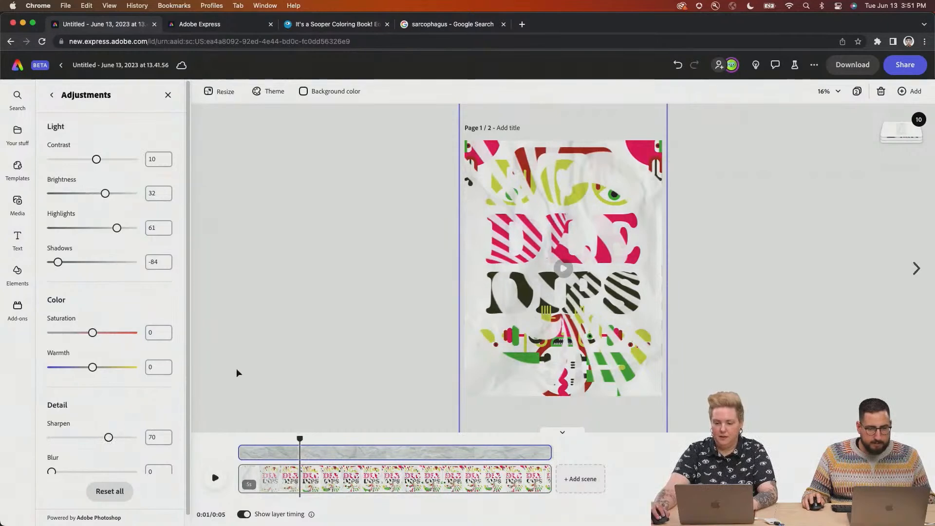
pyautogui.click(215, 478)
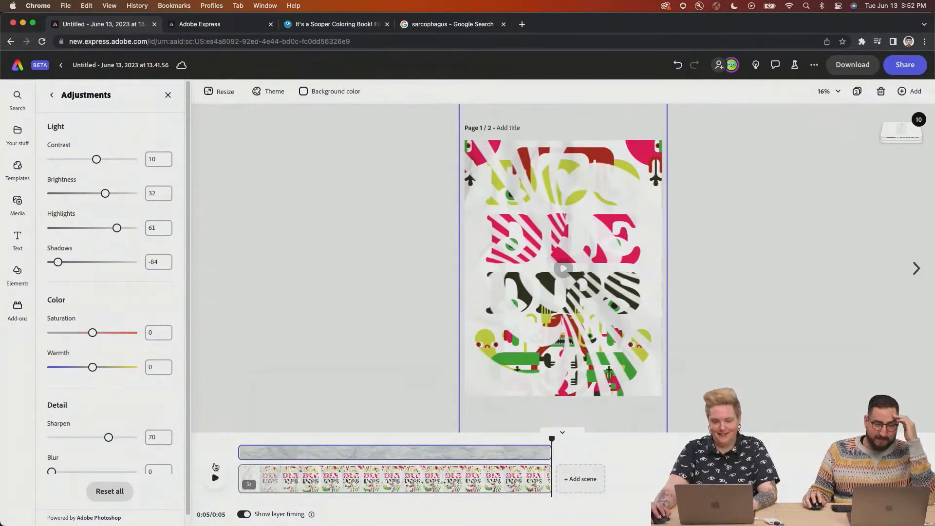
# Go to page 2 of the poster and refresh the editor
pyautogui.click(916, 268)
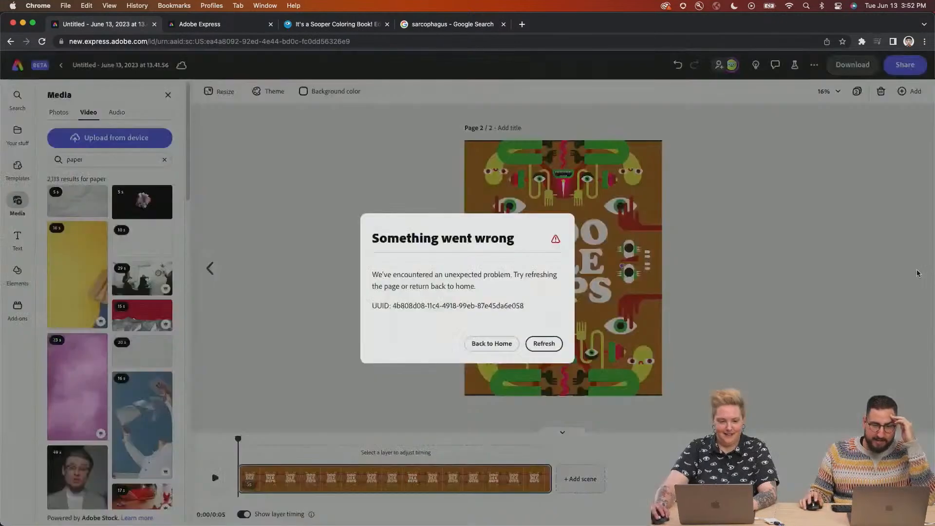
pyautogui.click(544, 343)
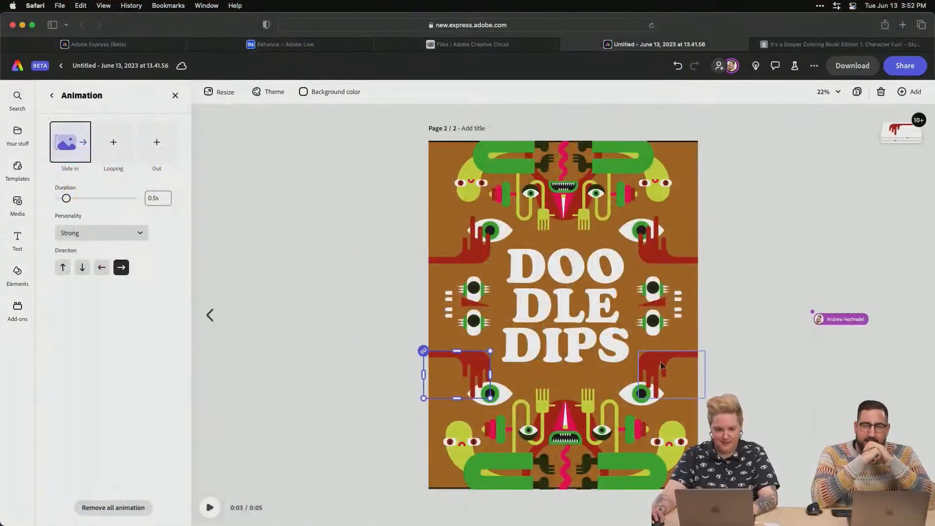
# Give the lower-right red dripping hand on page 2 a Slide in animation with the direction set to left
pyautogui.click(677, 374)
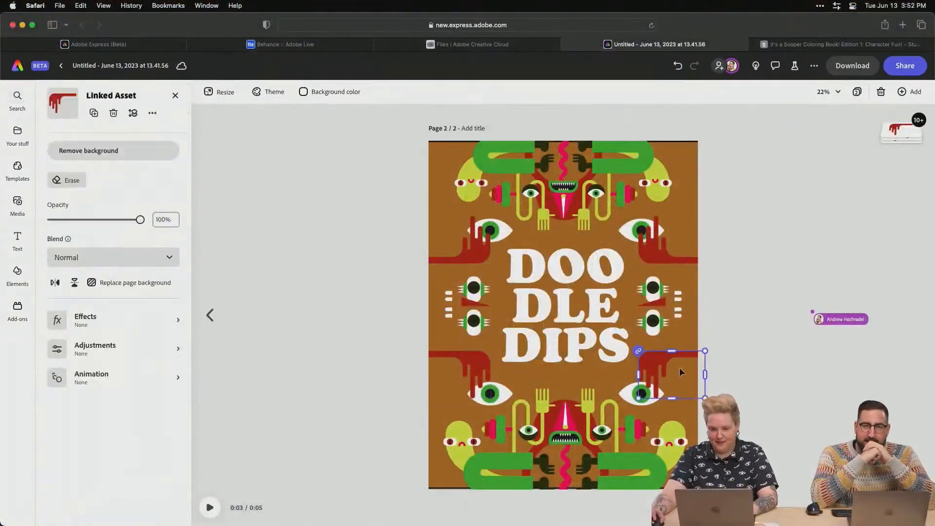
pyautogui.click(83, 253)
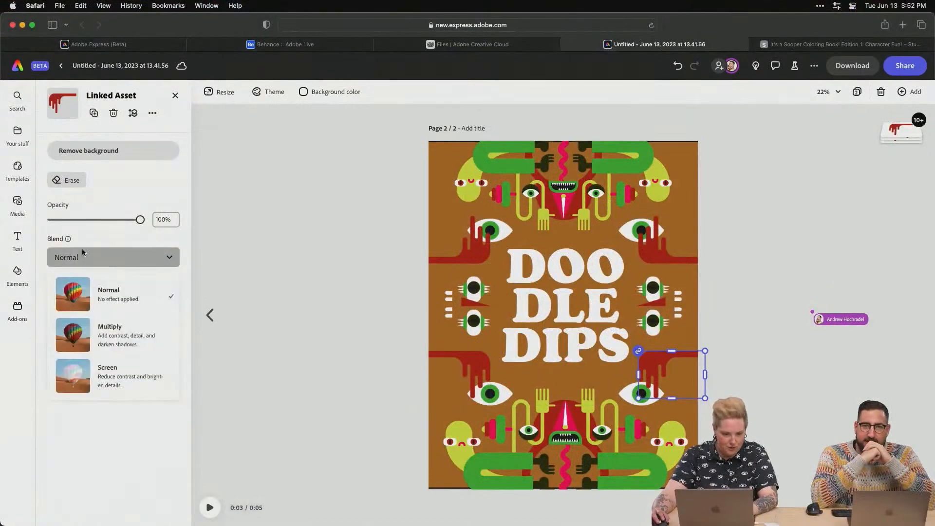
pyautogui.click(132, 189)
pyautogui.click(88, 374)
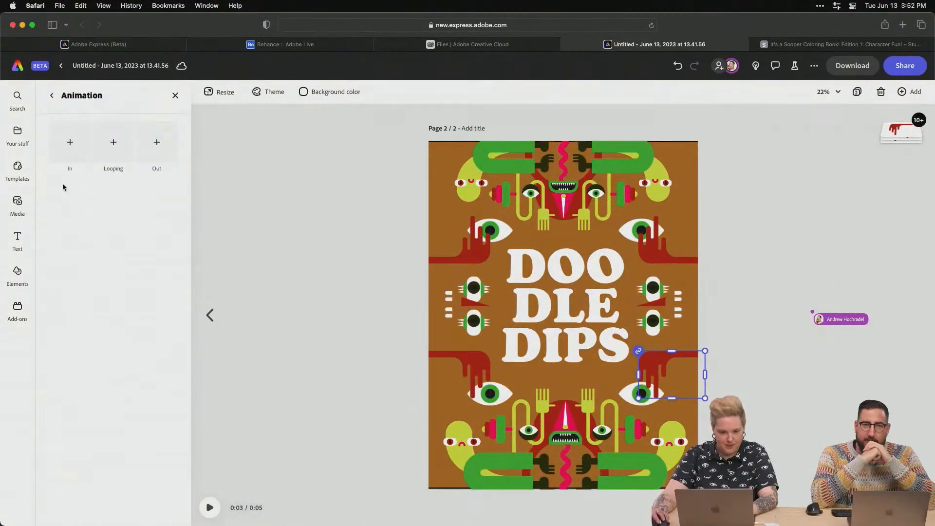
pyautogui.click(82, 149)
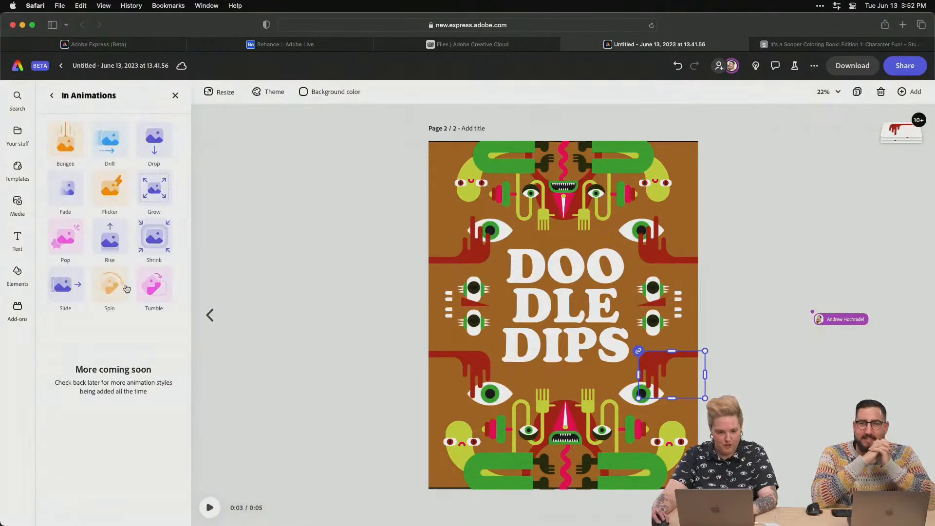
pyautogui.click(66, 284)
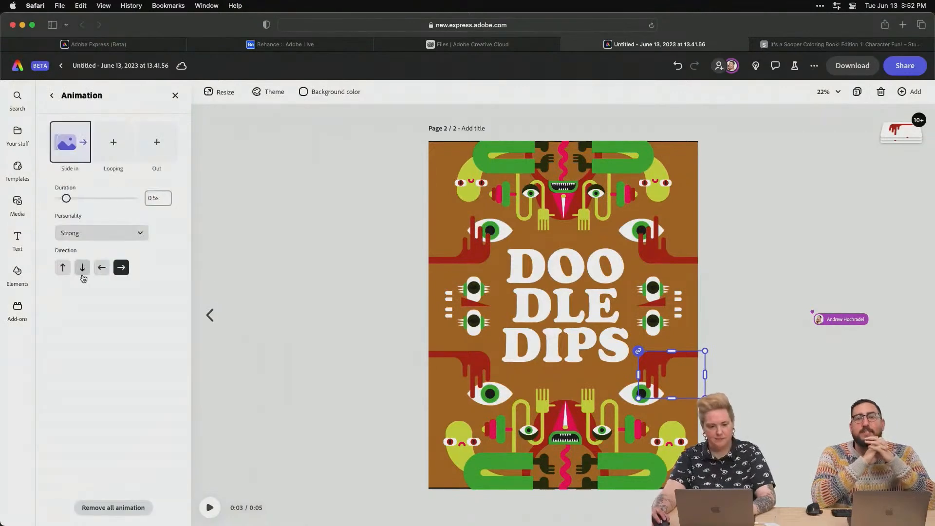
pyautogui.click(101, 267)
# Give the upper-left red dripping hand a Slide in animation moving to the right
pyautogui.click(441, 246)
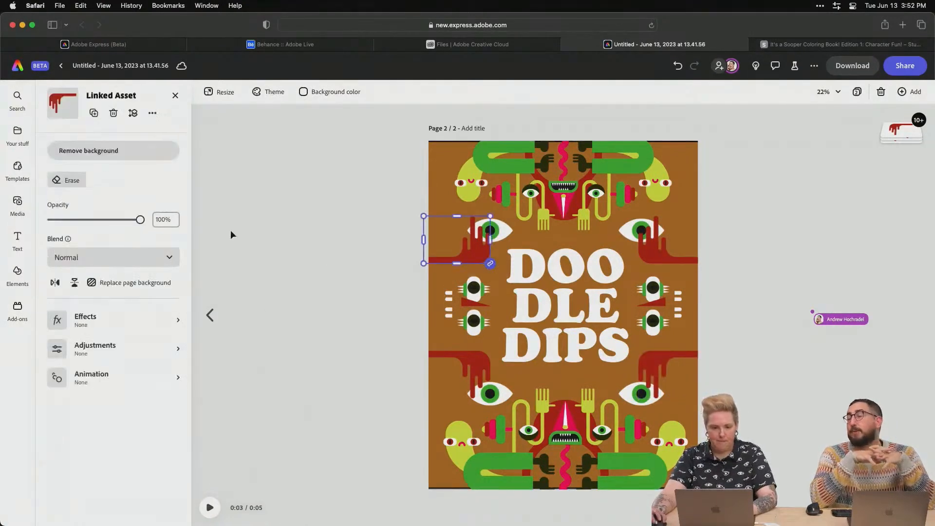
pyautogui.click(80, 376)
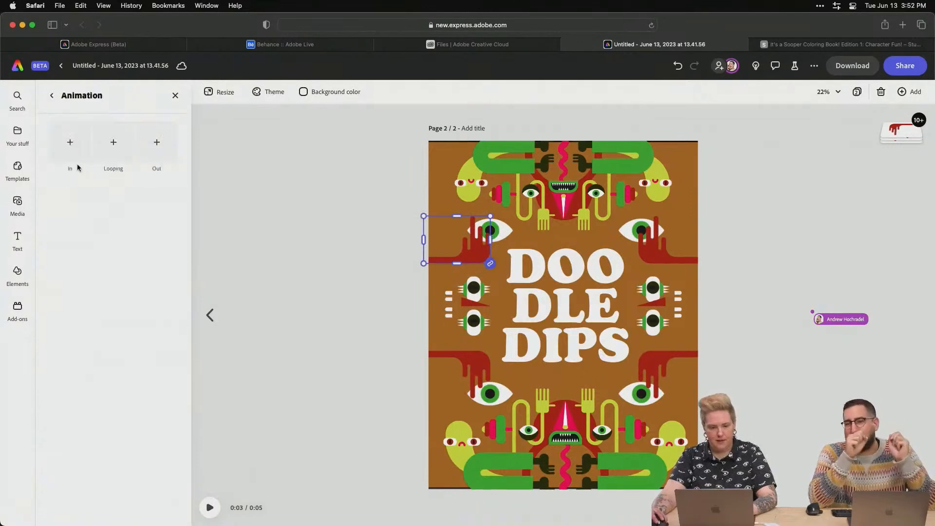
pyautogui.click(70, 144)
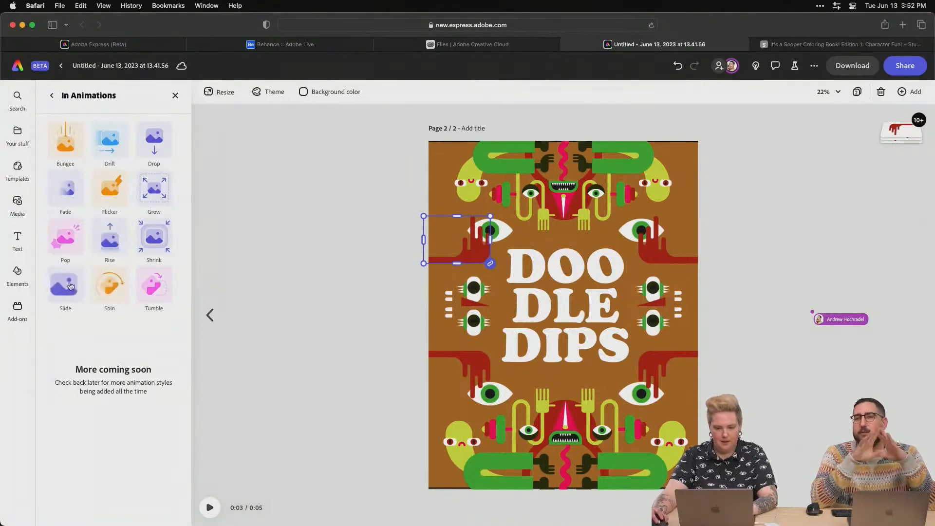
pyautogui.click(65, 285)
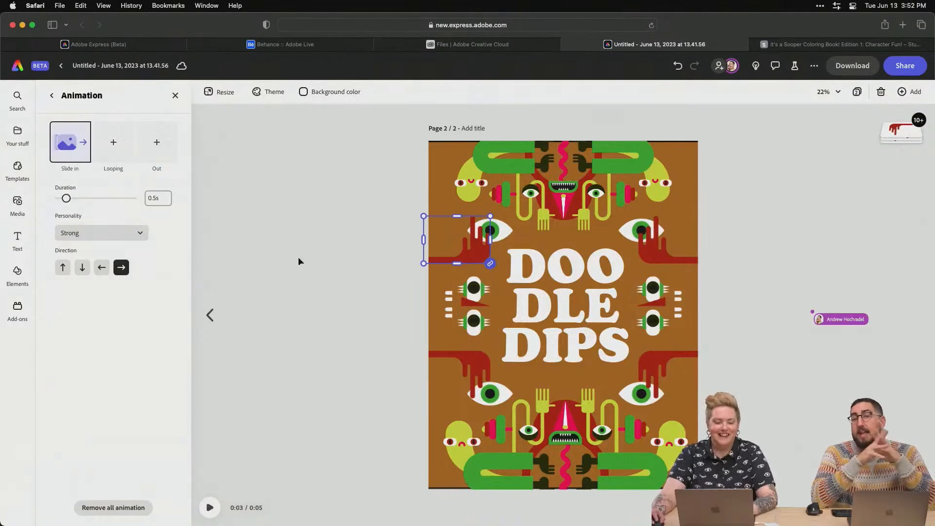
# Give the upper-right red dripping hand a Slide in animation with the direction set to left, and deselect it
pyautogui.click(665, 244)
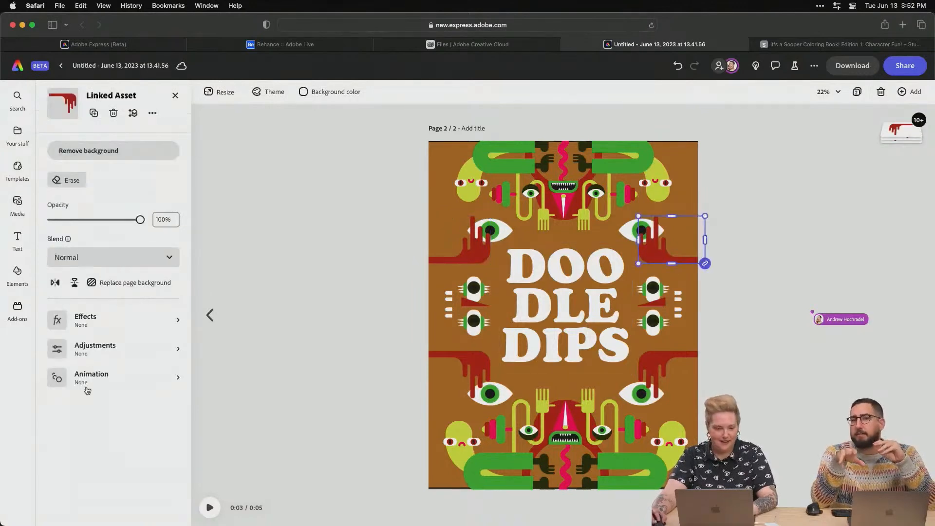
pyautogui.click(86, 379)
pyautogui.click(70, 148)
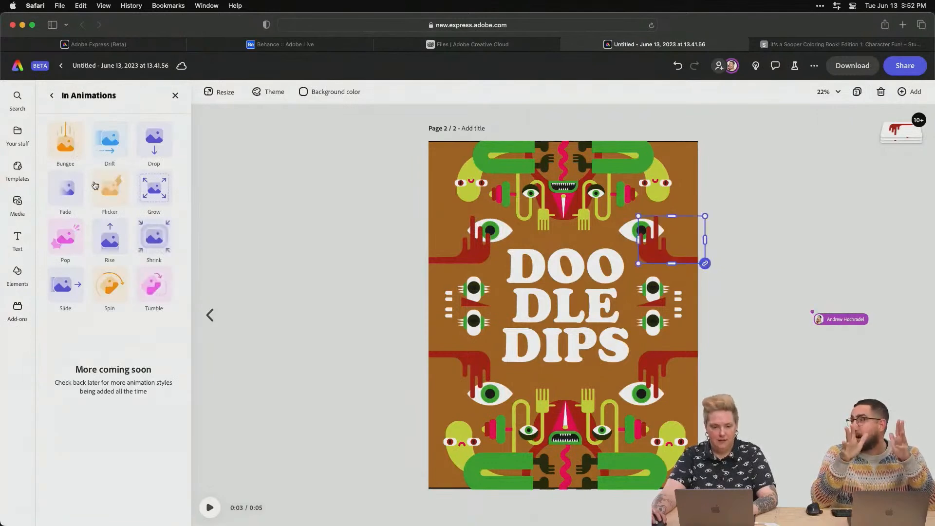
pyautogui.click(63, 285)
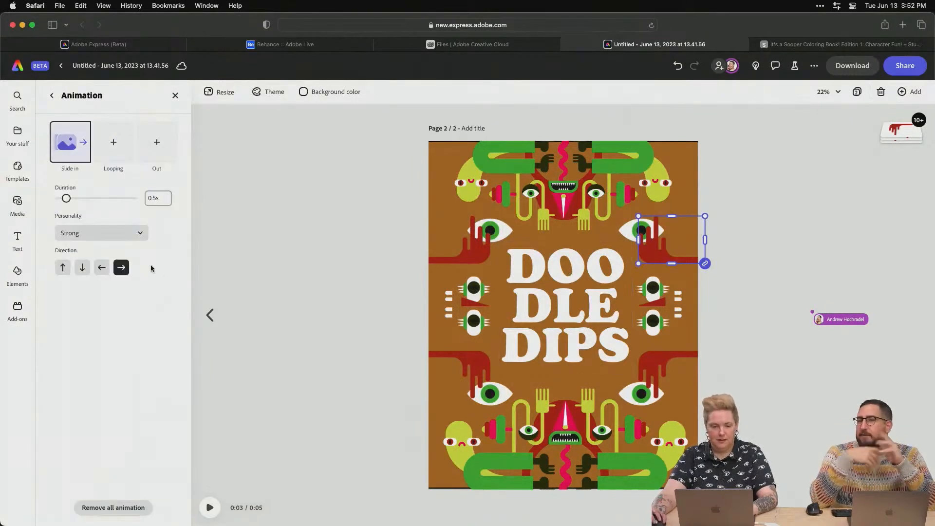
pyautogui.click(101, 268)
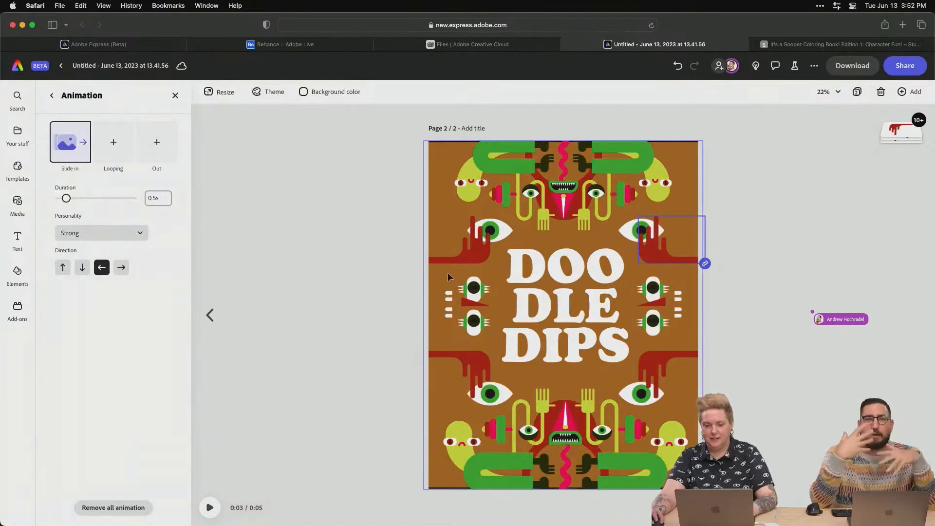
pyautogui.click(779, 317)
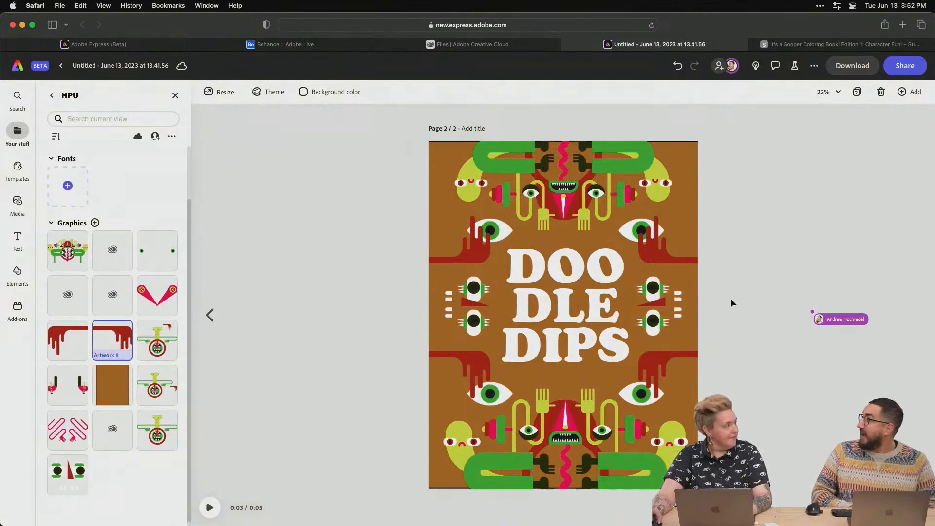
# Play page 2's animation from the start and open the animation settings of the lower pair of eyes
pyautogui.click(210, 495)
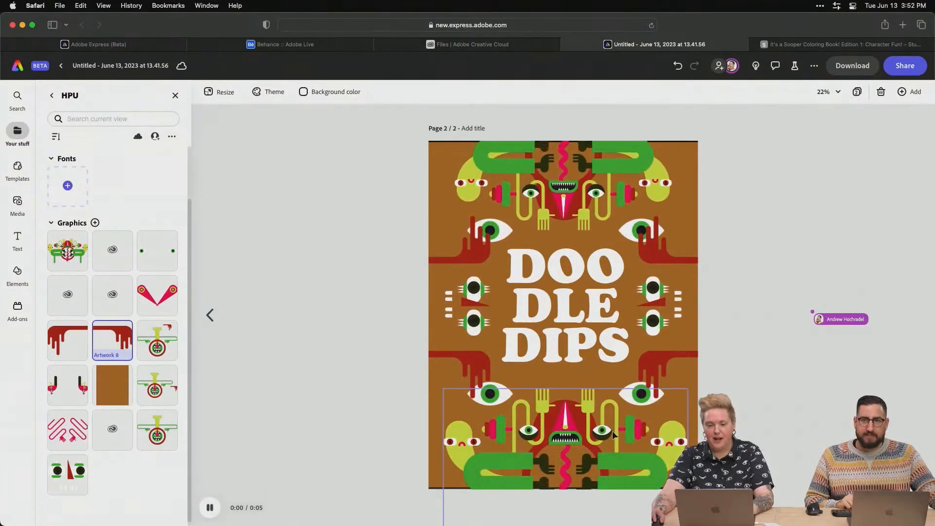
pyautogui.moveTo(231, 518); pyautogui.dragTo(201, 519)
pyautogui.click(212, 496)
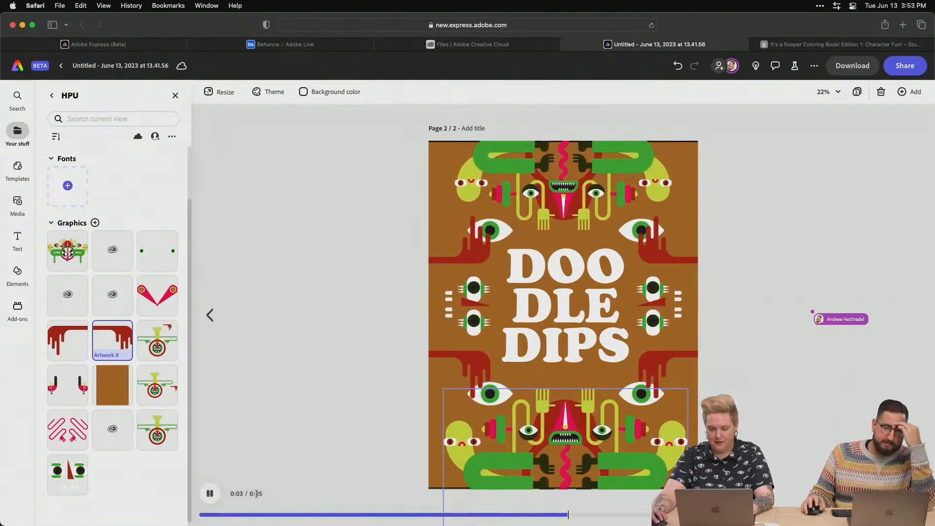
pyautogui.click(591, 390)
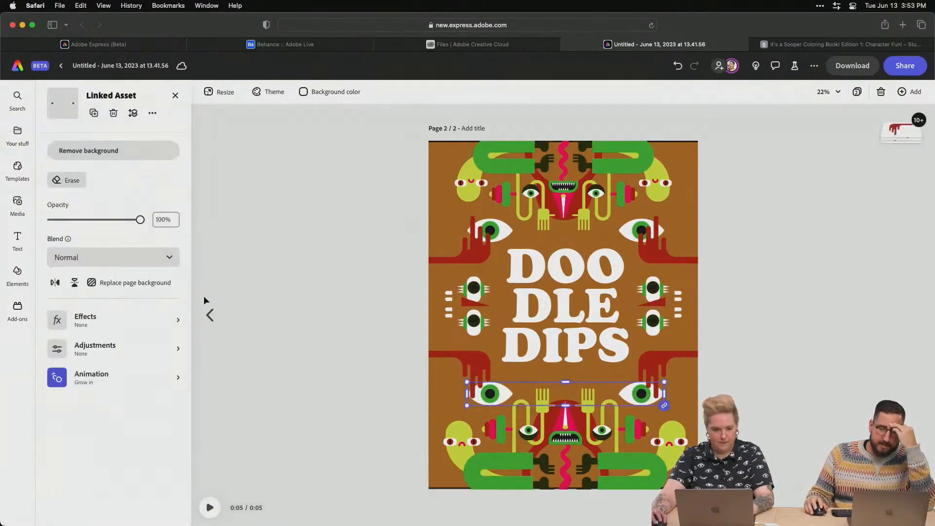
pyautogui.click(97, 378)
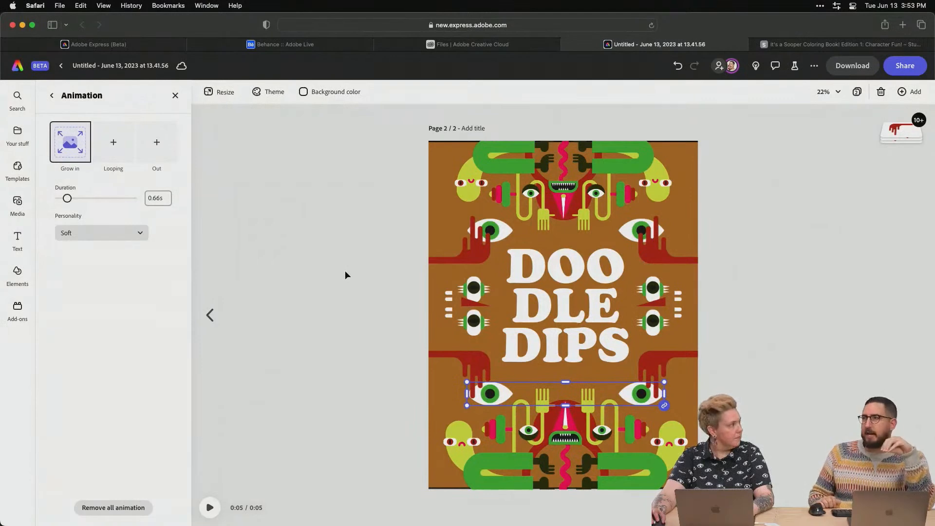
# Switch to Adobe Illustrator and deselect the artwork in the Sooper Coloring Book file
pyautogui.press('super+Tab')
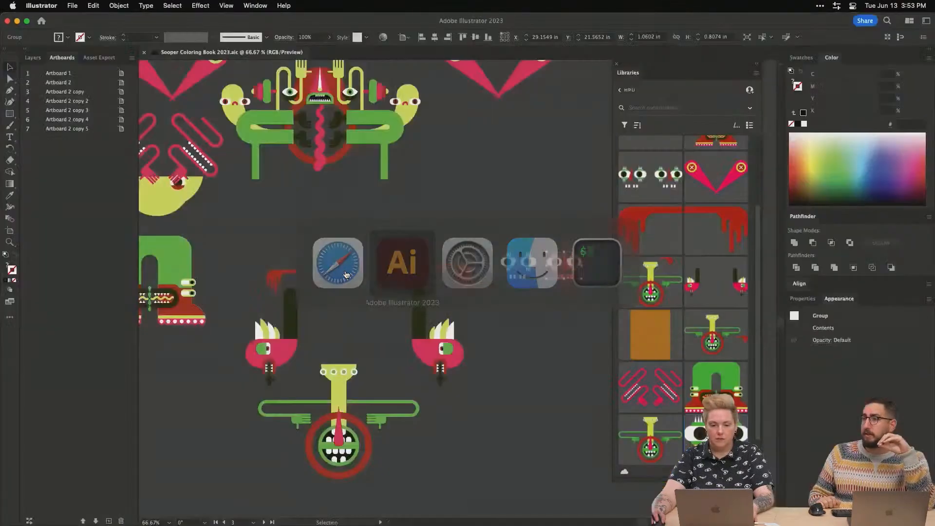
pyautogui.moveTo(539, 282); pyautogui.dragTo(539, 283)
pyautogui.click(528, 397)
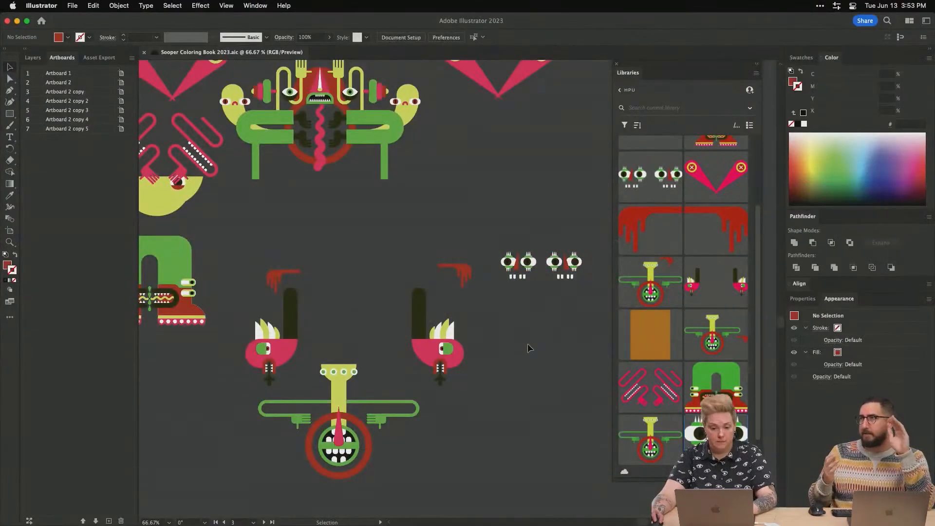
# Ungroup the pair of pink birds and select the head of the right-hand bird
pyautogui.scroll(3, 530, 348)
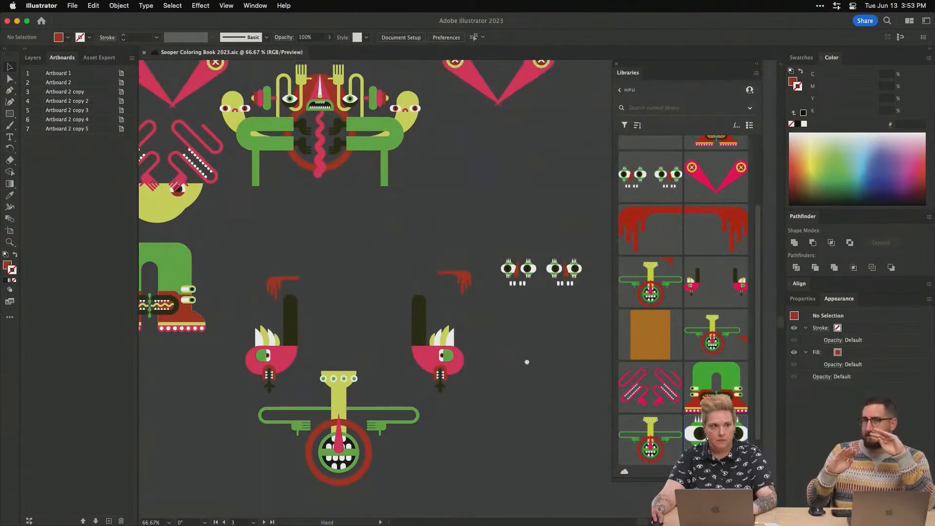
pyautogui.scroll(-3, 476, 249)
pyautogui.hscroll(-3, 532, 217)
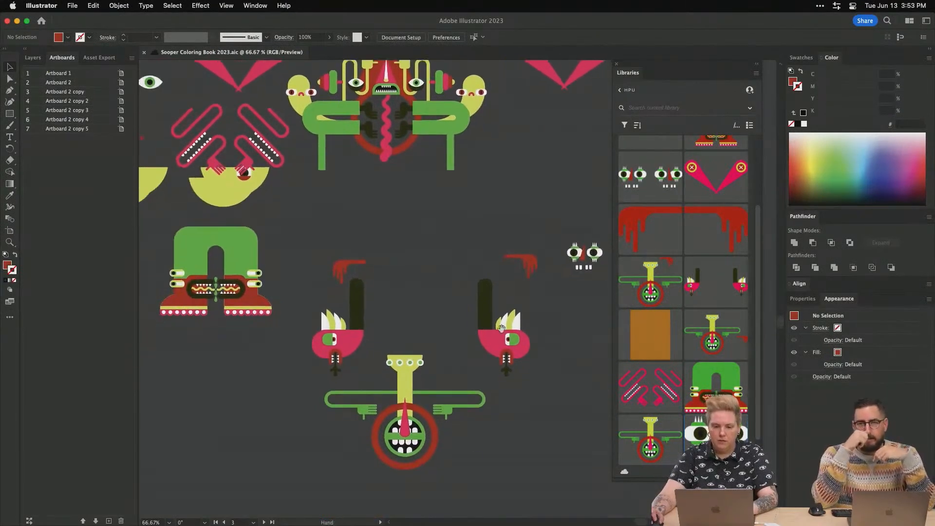
pyautogui.click(330, 327)
pyautogui.press('super+shift+g')
pyautogui.click(520, 423)
pyautogui.click(509, 358)
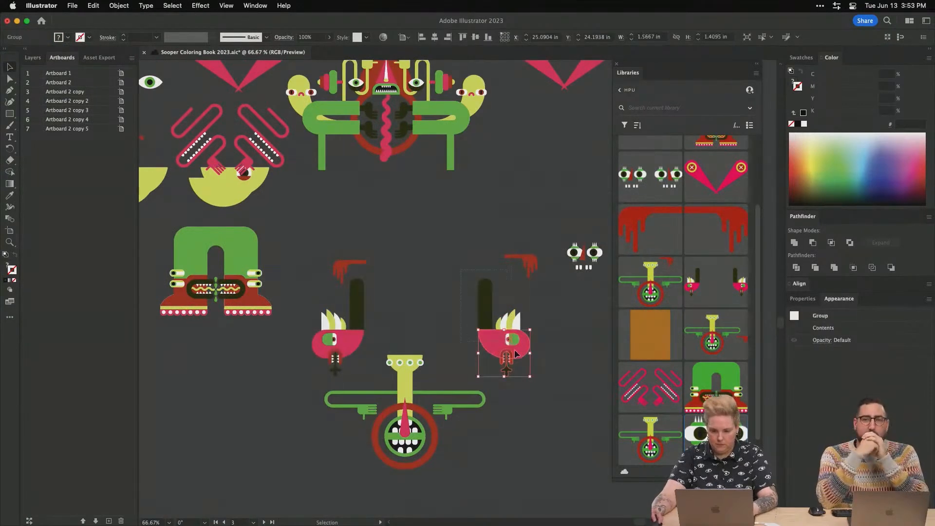
# Paste a copy of the right-hand bird with its neck, rotate it 90° to lie horizontally, and place it above the original birds
pyautogui.click(530, 366)
pyautogui.press('super+v')
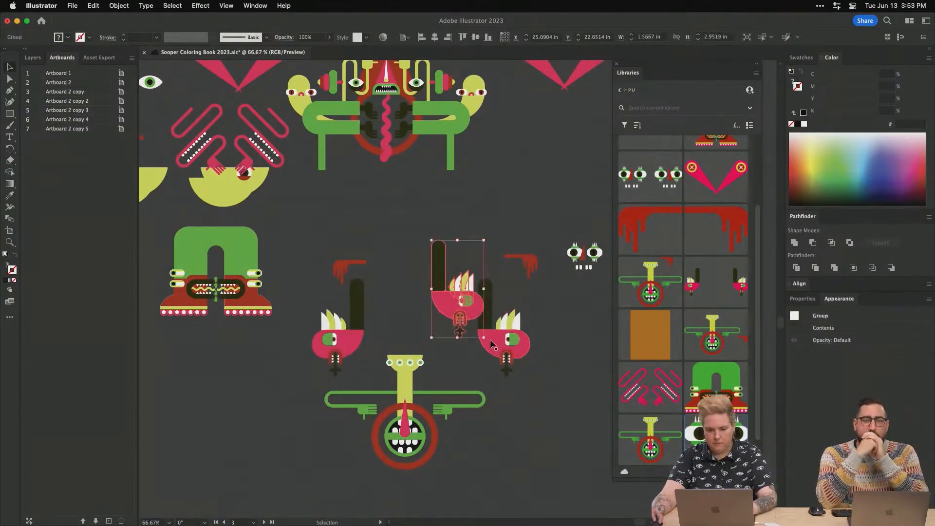
pyautogui.moveTo(478, 271); pyautogui.dragTo(434, 222)
pyautogui.moveTo(446, 187); pyautogui.dragTo(352, 157)
pyautogui.press('z')
pyautogui.moveTo(406, 233); pyautogui.dragTo(552, 217)
pyautogui.press('v')
pyautogui.moveTo(478, 254); pyautogui.dragTo(484, 181)
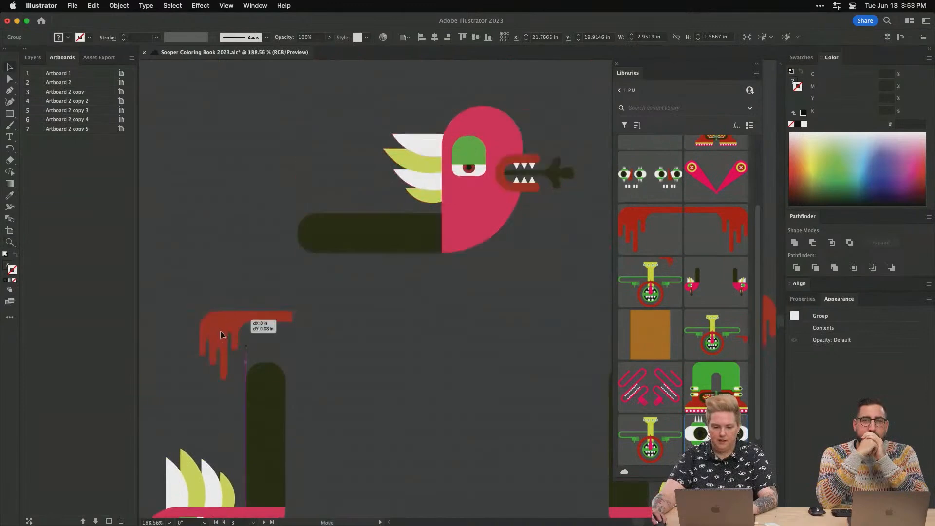
# Place a copy of the red dripping hand below and left of the original, undo the extra move, and nudge the horizontal bird up-left
pyautogui.moveTo(229, 324); pyautogui.dragTo(141, 406)
pyautogui.moveTo(211, 336); pyautogui.dragTo(128, 370)
pyautogui.press('super+z')
pyautogui.moveTo(426, 226)
pyautogui.mouseDown()
pyautogui.moveTo(404, 246)
pyautogui.moveTo(413, 218)
pyautogui.mouseUp()
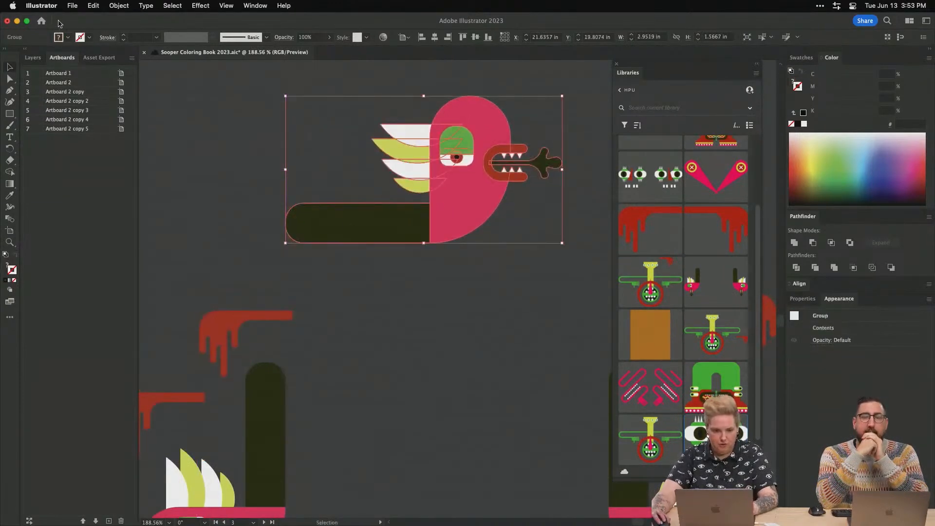
# Give the horizontal bird a 1 pt dark red stroke (400101) aligned to the inside
pyautogui.click(89, 39)
pyautogui.click(42, 62)
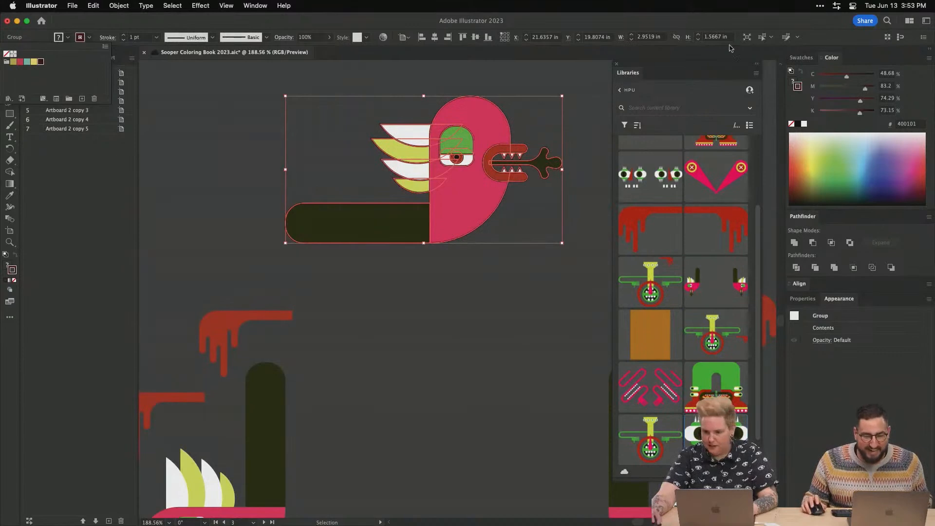
pyautogui.click(809, 300)
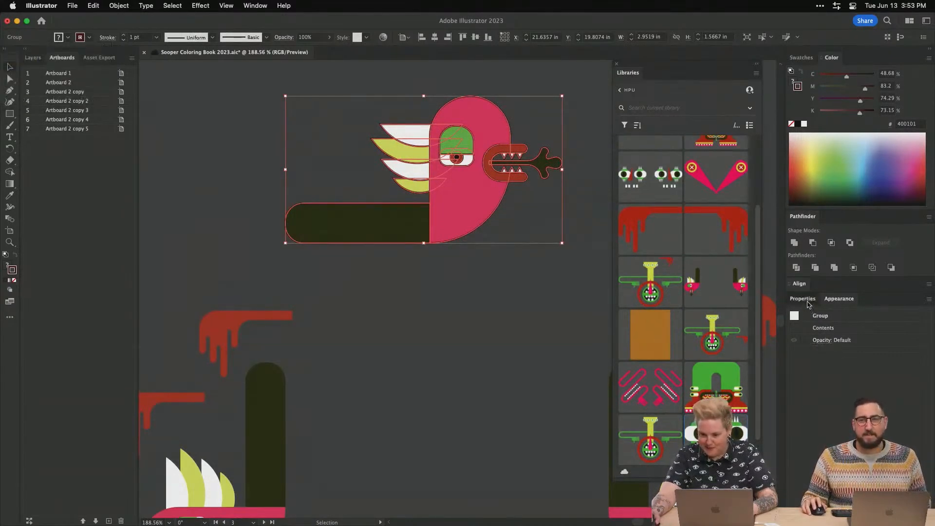
pyautogui.click(804, 299)
pyautogui.click(812, 419)
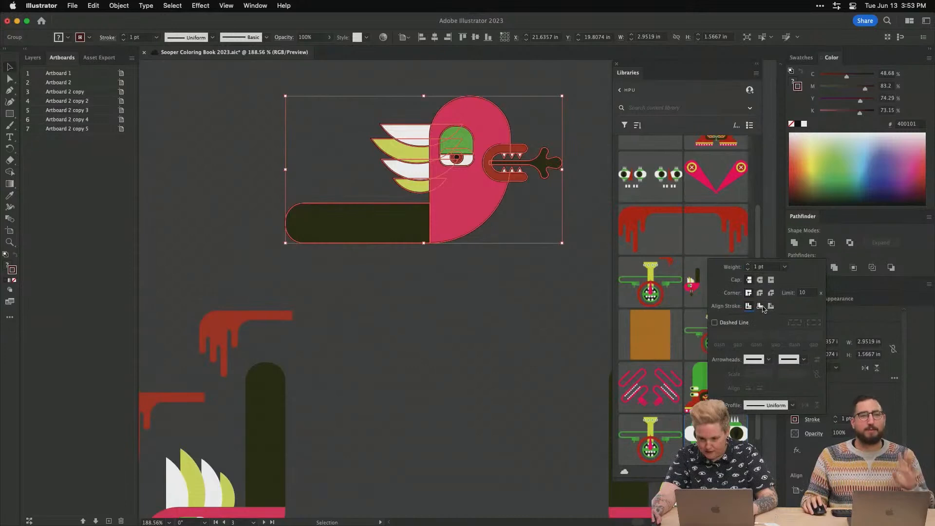
pyautogui.click(760, 306)
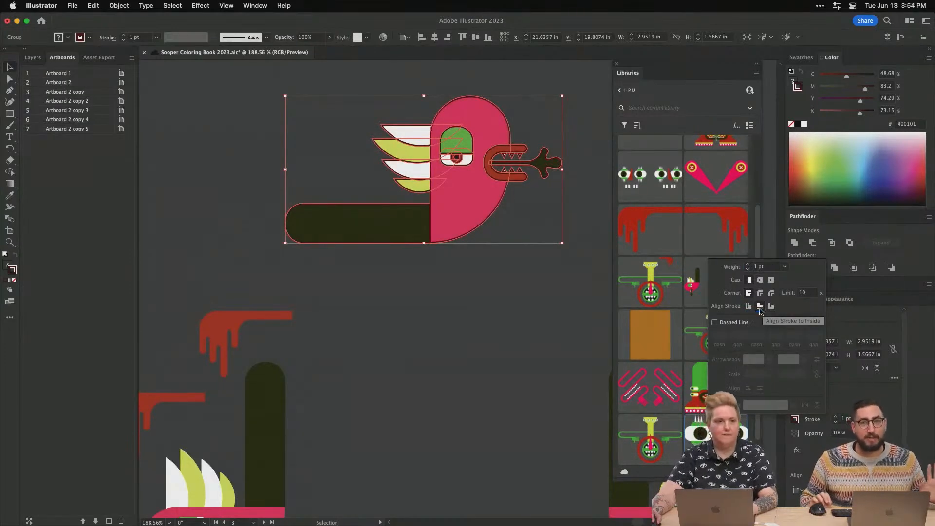
# Add the stroked, coloured version of the horizontal bird to the HPU library
pyautogui.click(456, 283)
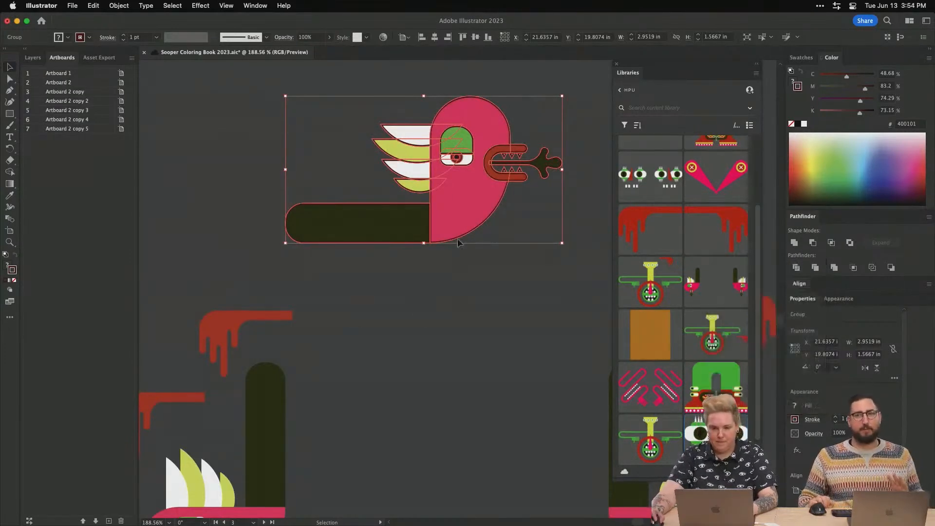
pyautogui.click(244, 96)
pyautogui.moveTo(548, 270); pyautogui.dragTo(648, 438)
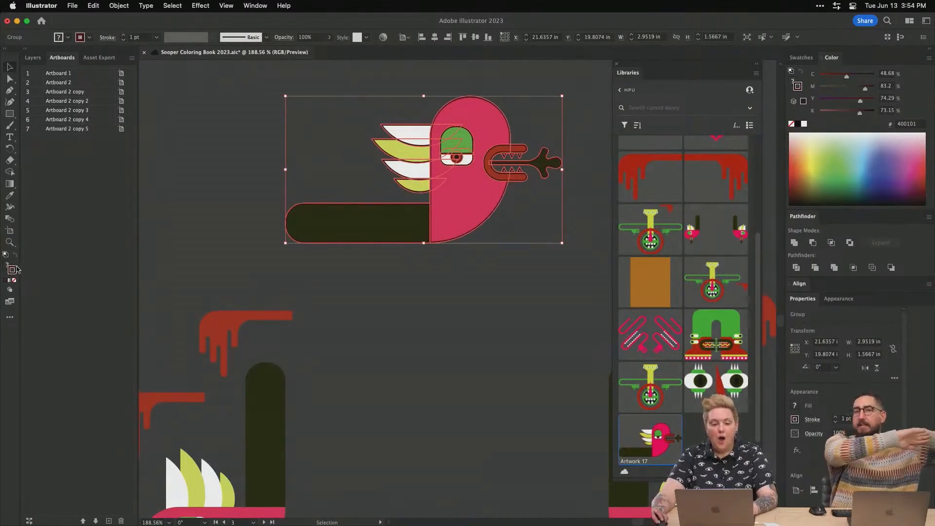
# Set the fill of the whole horizontal bird to white (FFFFFF), keeping its dark red outline
pyautogui.click(58, 38)
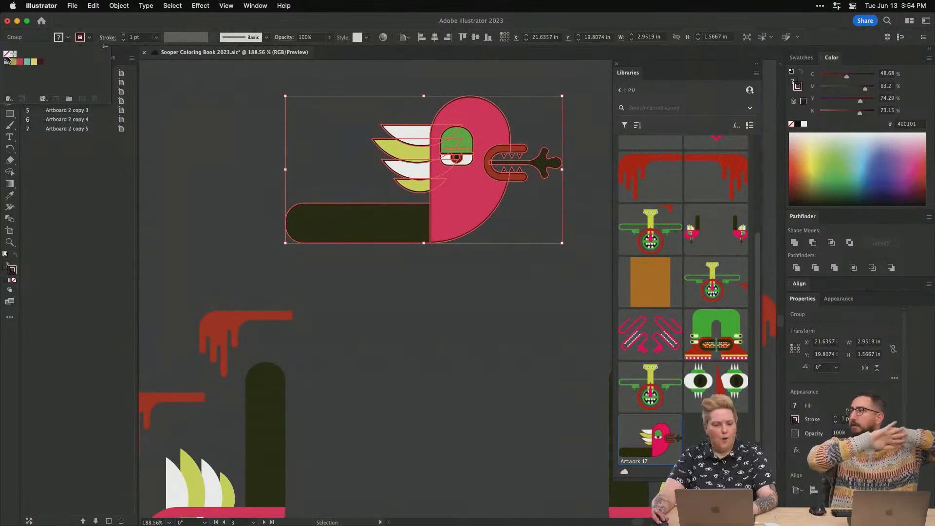
pyautogui.doubleClick(10, 269)
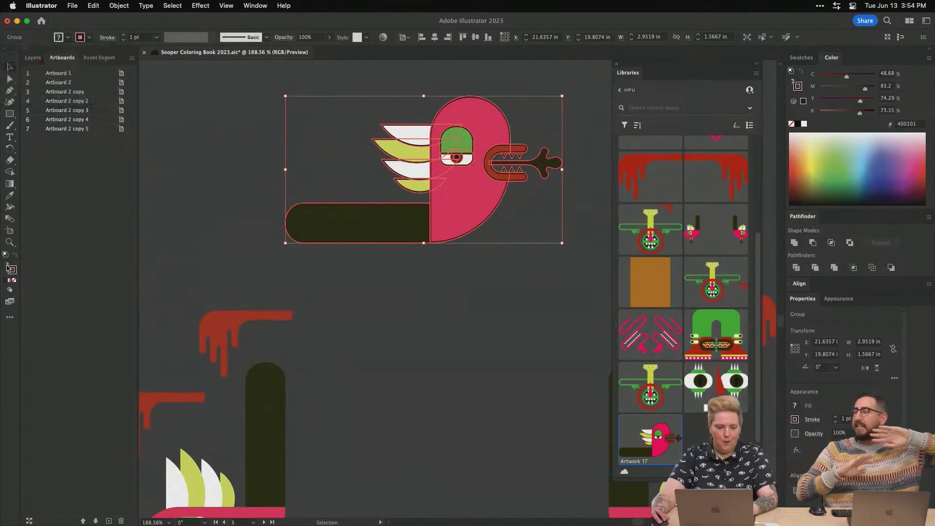
pyautogui.write('EFFFFF')
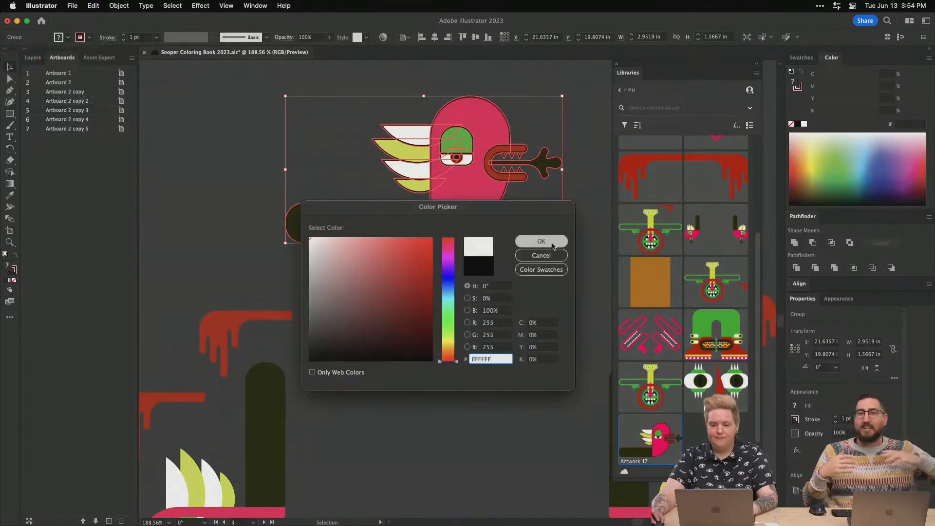
pyautogui.click(545, 242)
pyautogui.click(501, 286)
# Add the white outlined bird to the HPU library as a second asset, deselect it and save the file
pyautogui.moveTo(463, 218); pyautogui.dragTo(703, 442)
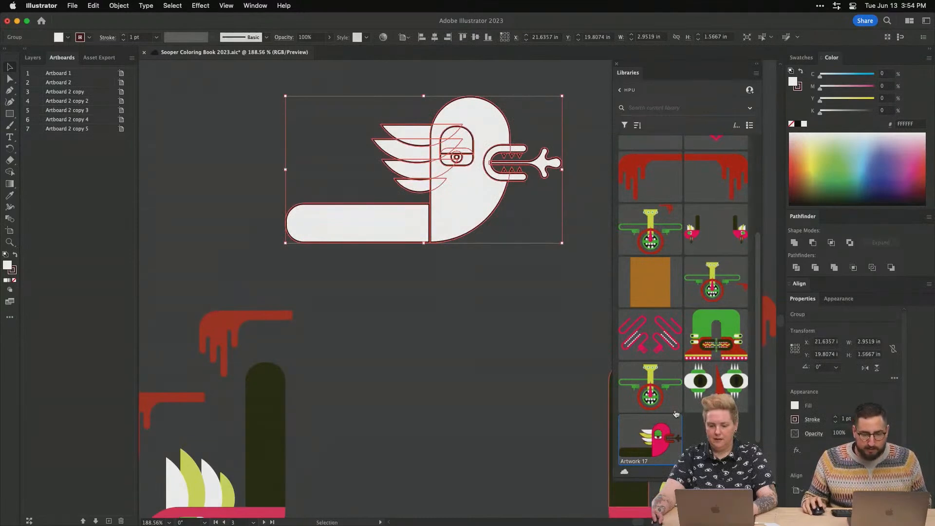
pyautogui.moveTo(472, 224); pyautogui.dragTo(716, 438)
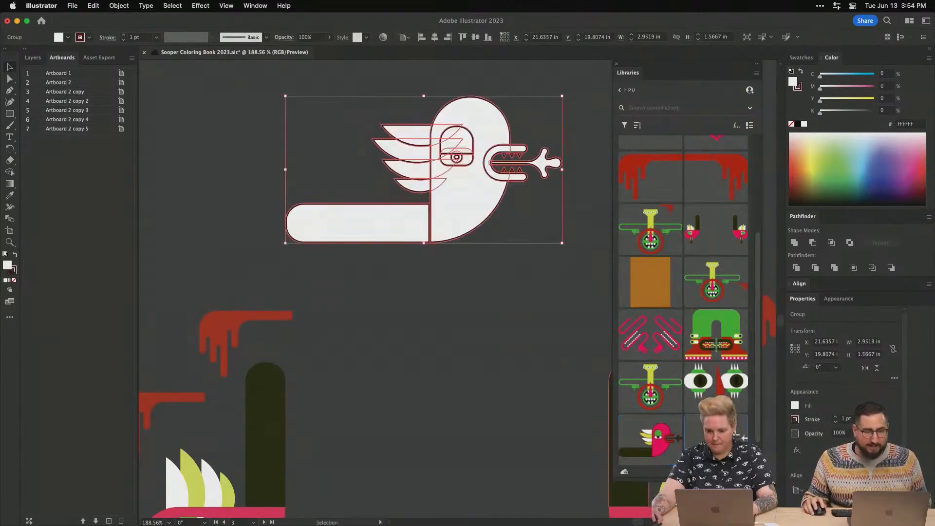
pyautogui.scroll(-1, 453, 295)
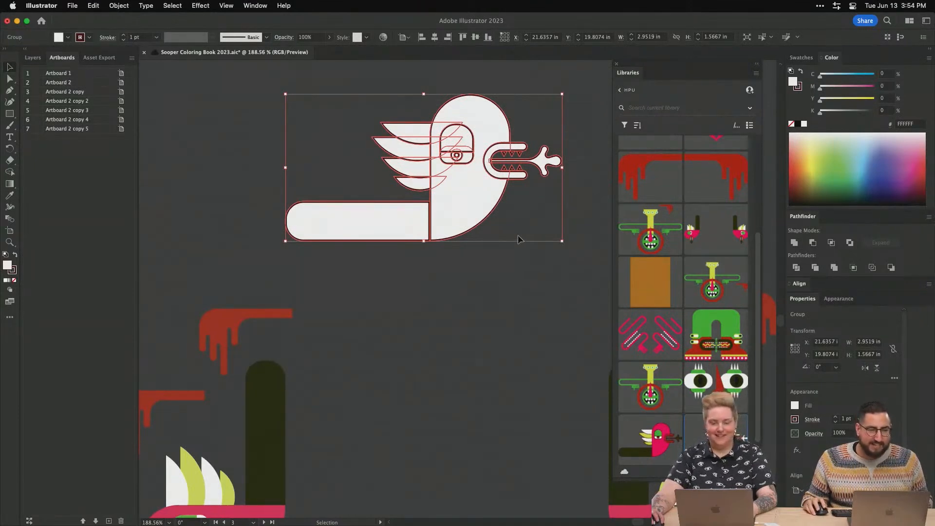
pyautogui.click(487, 301)
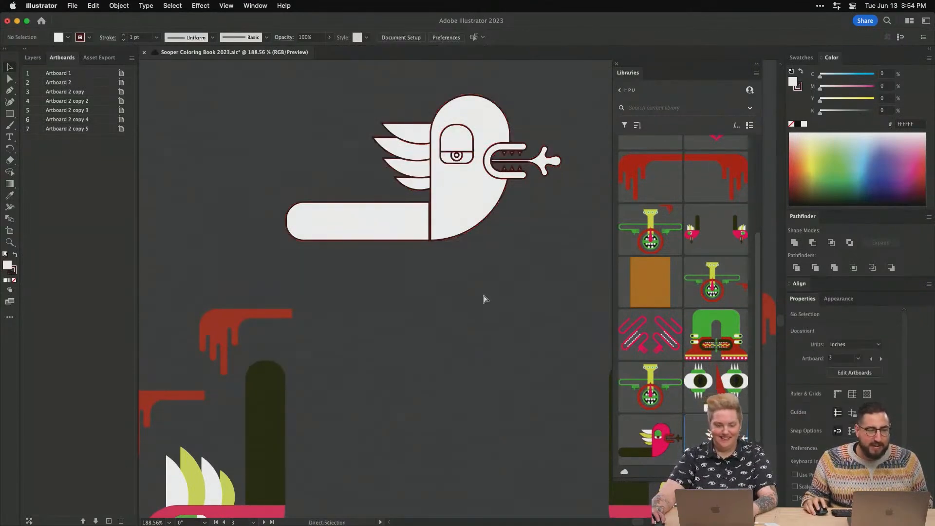
pyautogui.press('super+s')
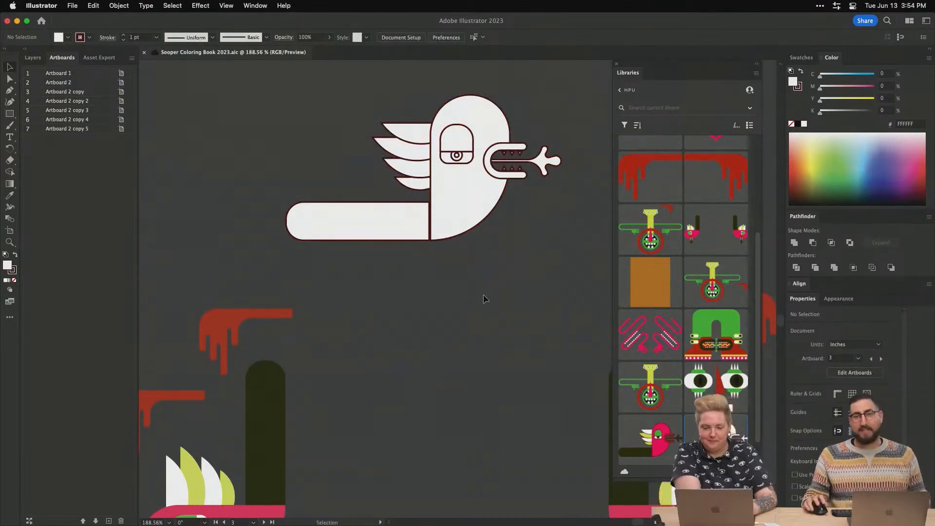